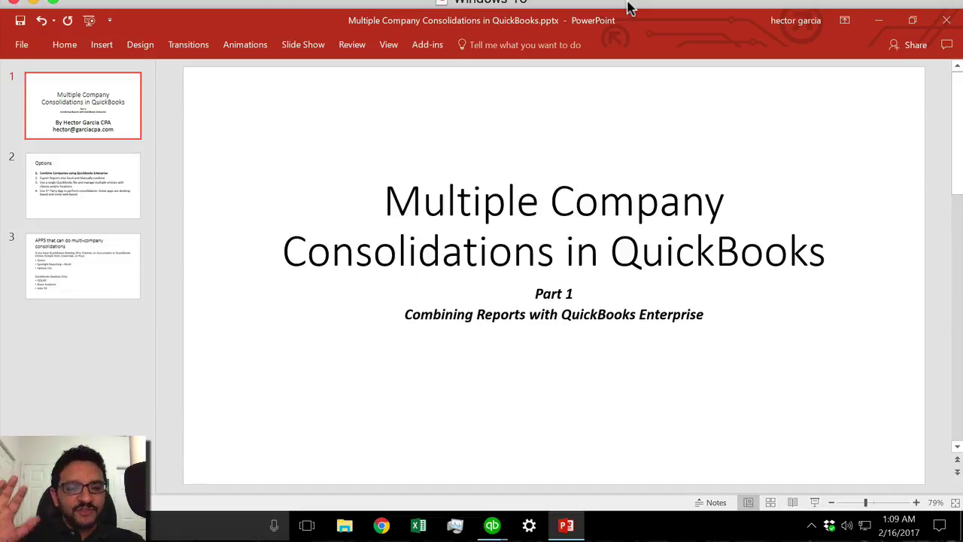
Step: Display slide 2, the Options slide listing four ways to consolidate companies
{"action": "left_click", "coordinate": [87, 194]}
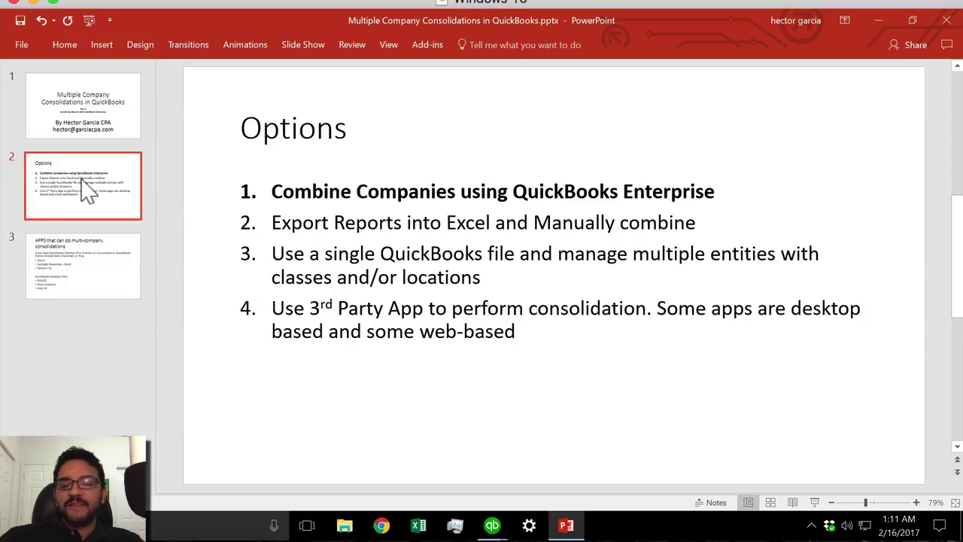
{"action": "left_click", "coordinate": [82, 272]}
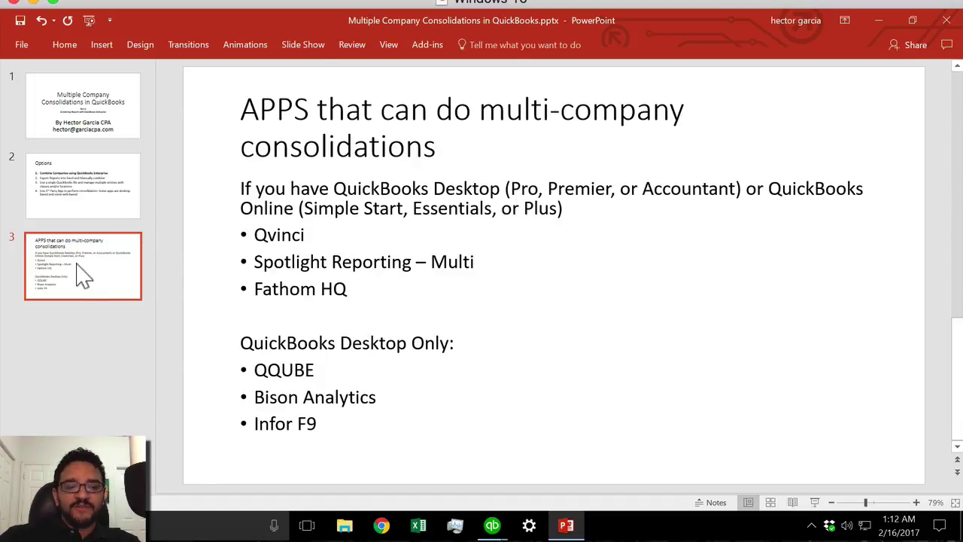
{"action": "left_click", "coordinate": [87, 202]}
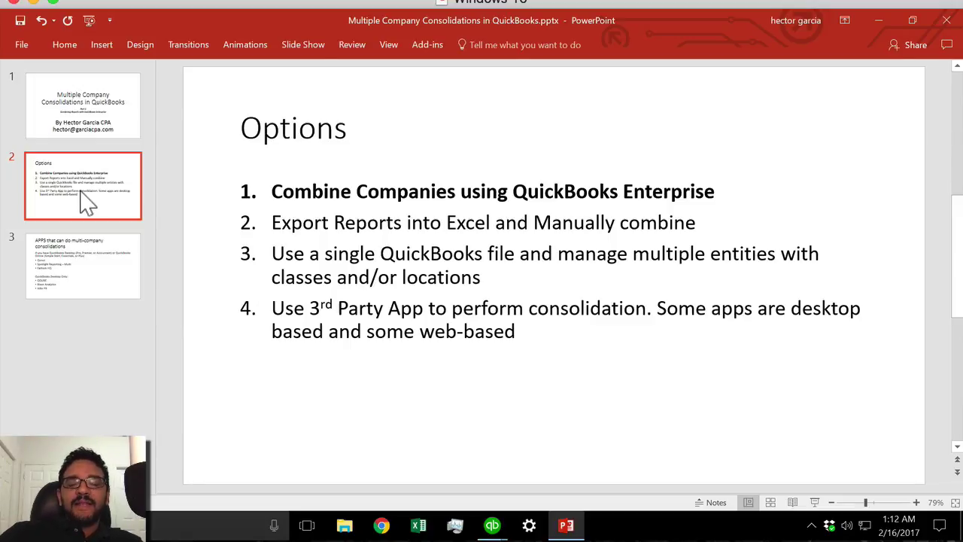
Step: Minimize PowerPoint and bring the Graphic Design company window to the front
{"action": "left_click", "coordinate": [878, 20]}
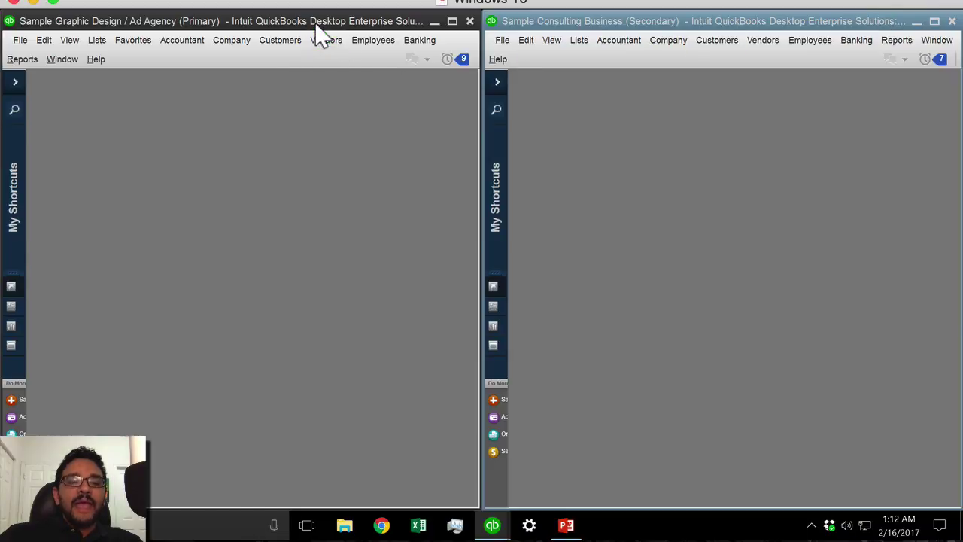
{"action": "left_click", "coordinate": [619, 24]}
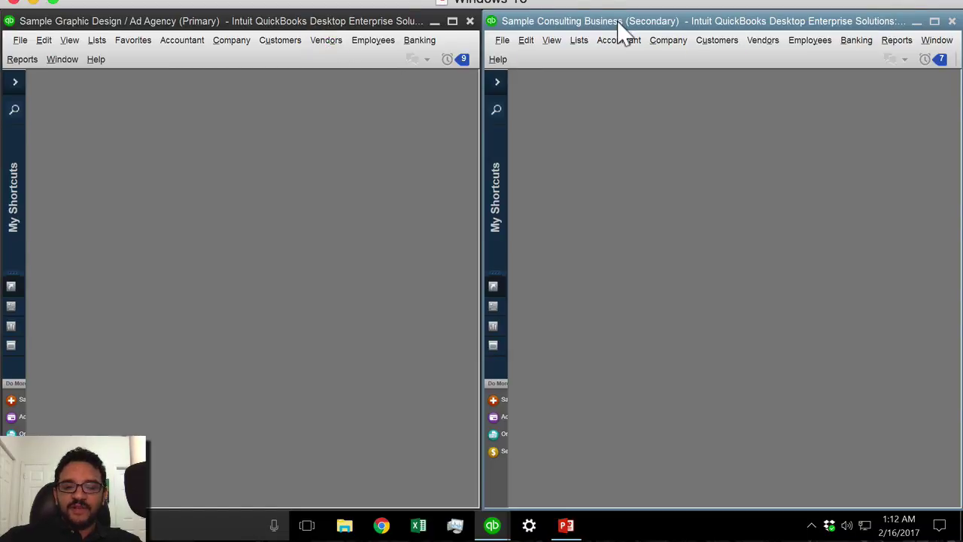
{"action": "left_click", "coordinate": [351, 24]}
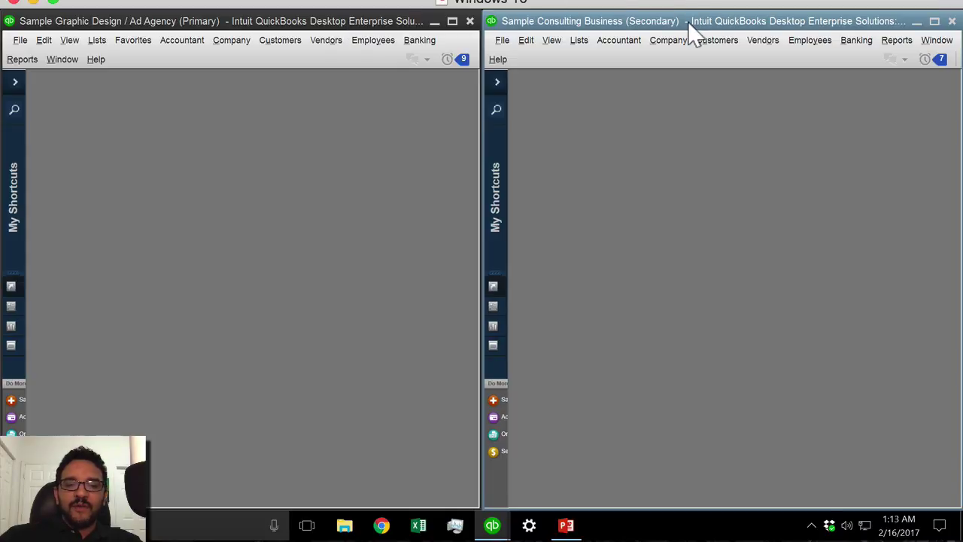
Step: Run the Profit & Loss Standard report with dates set to This Fiscal Year 2021
{"action": "left_click", "coordinate": [27, 60]}
{"action": "mouse_move", "coordinate": [177, 205]}
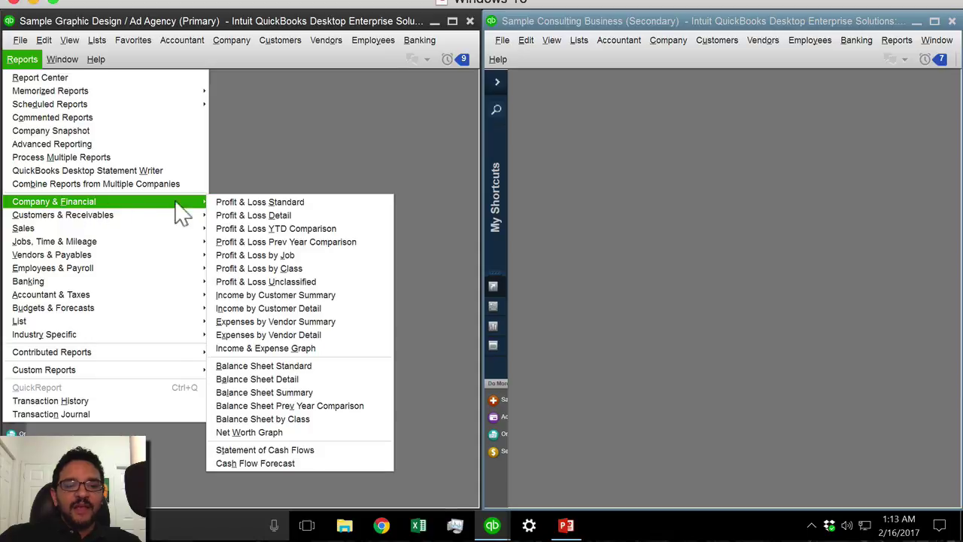
{"action": "left_click", "coordinate": [264, 203]}
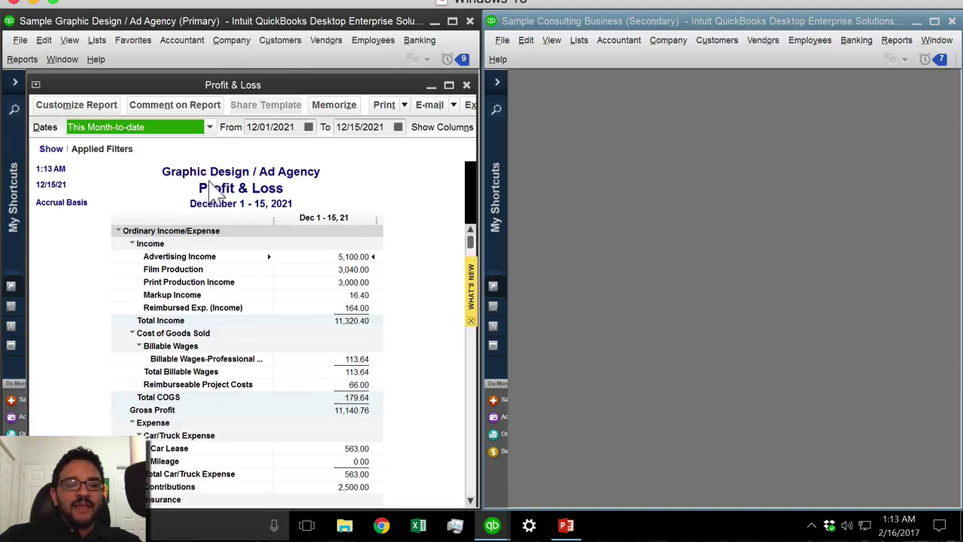
{"action": "left_click", "coordinate": [109, 130]}
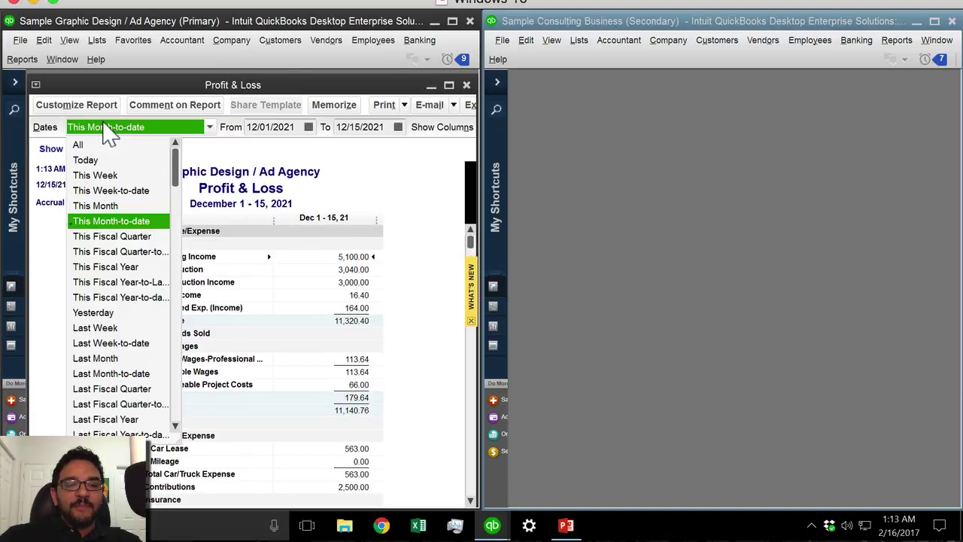
{"action": "left_click", "coordinate": [106, 419]}
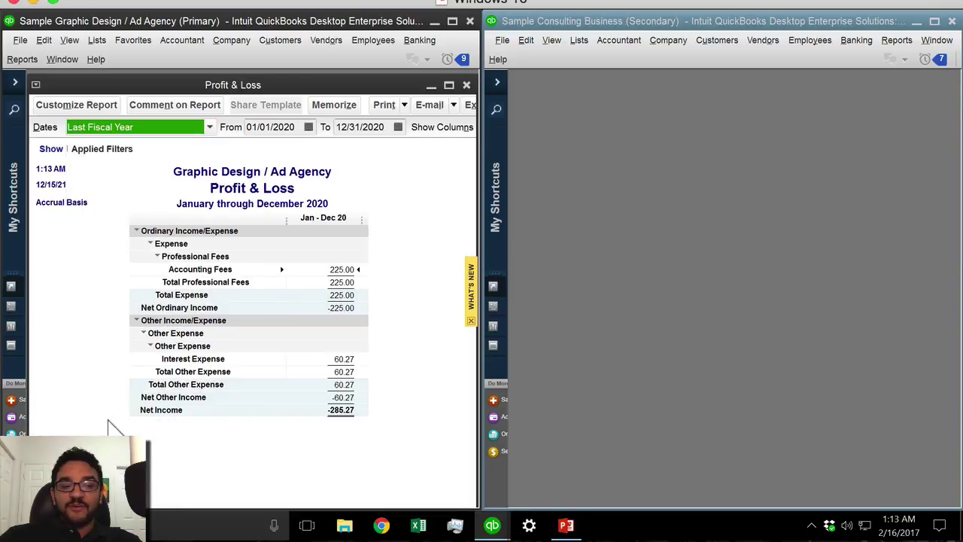
{"action": "left_click", "coordinate": [126, 129]}
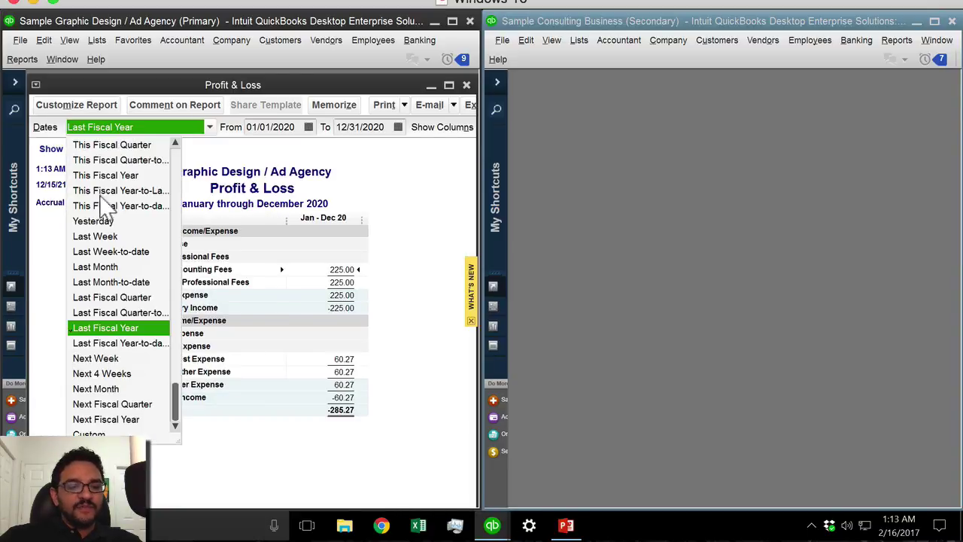
{"action": "left_click", "coordinate": [105, 175]}
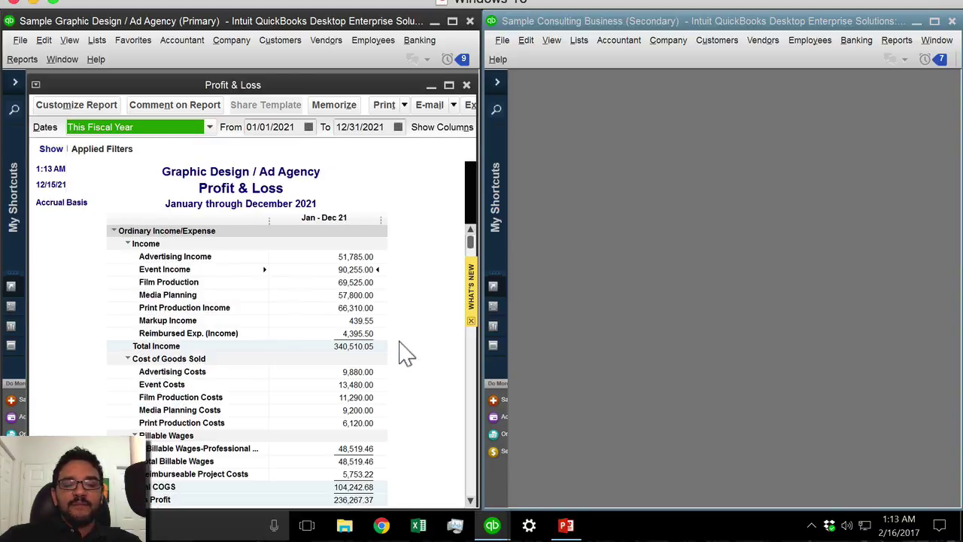
{"action": "scroll", "coordinate": [405, 353], "scroll_direction": "down", "scroll_amount": 7}
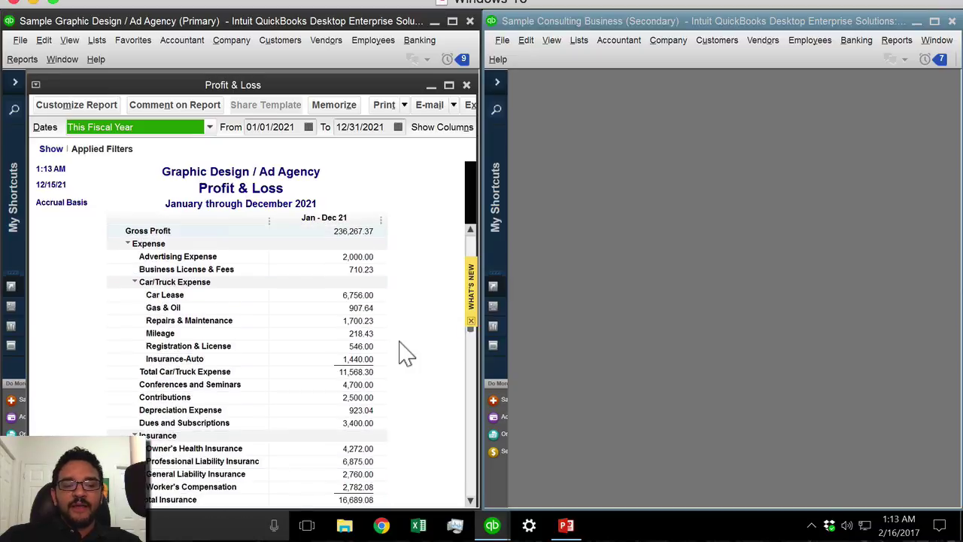
{"action": "scroll", "coordinate": [405, 352], "scroll_direction": "up", "scroll_amount": 3}
Step: Run the Consulting Business Profit & Loss Standard report for This Fiscal Year
{"action": "left_click", "coordinate": [900, 43]}
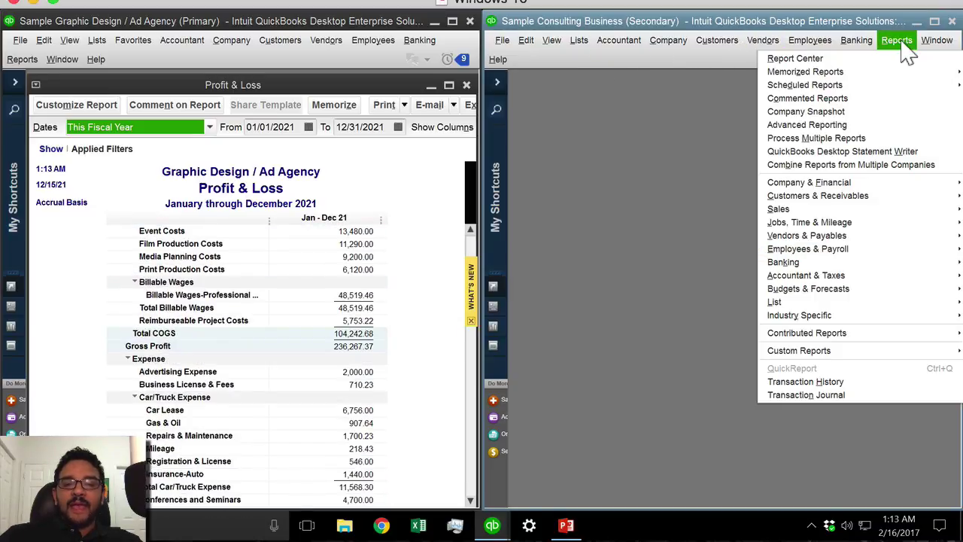
{"action": "mouse_move", "coordinate": [809, 182]}
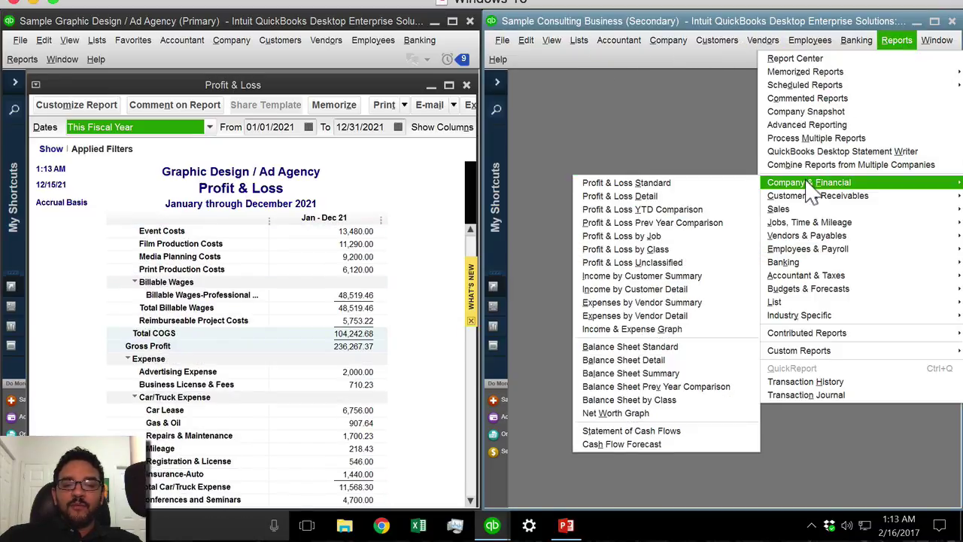
{"action": "left_click", "coordinate": [666, 183]}
{"action": "left_click", "coordinate": [602, 124]}
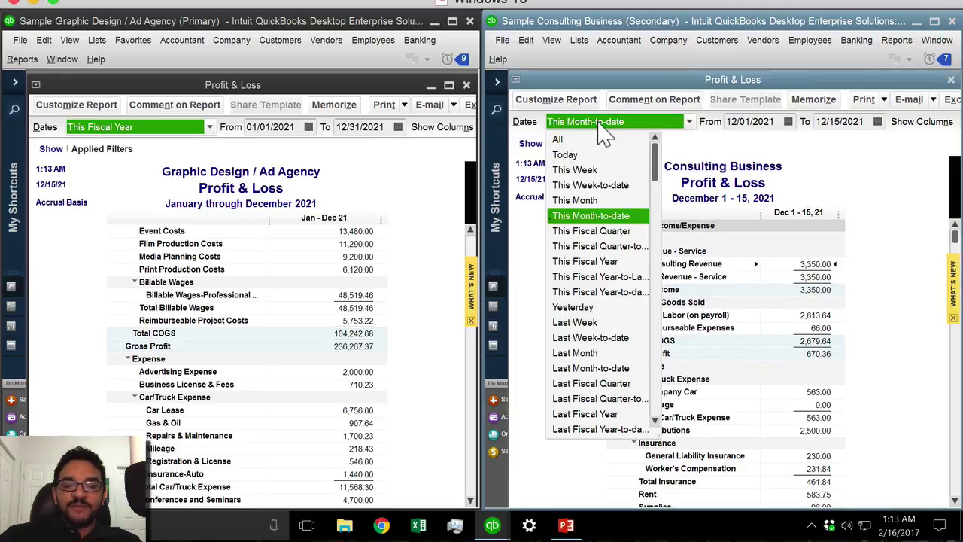
{"action": "left_click", "coordinate": [611, 263]}
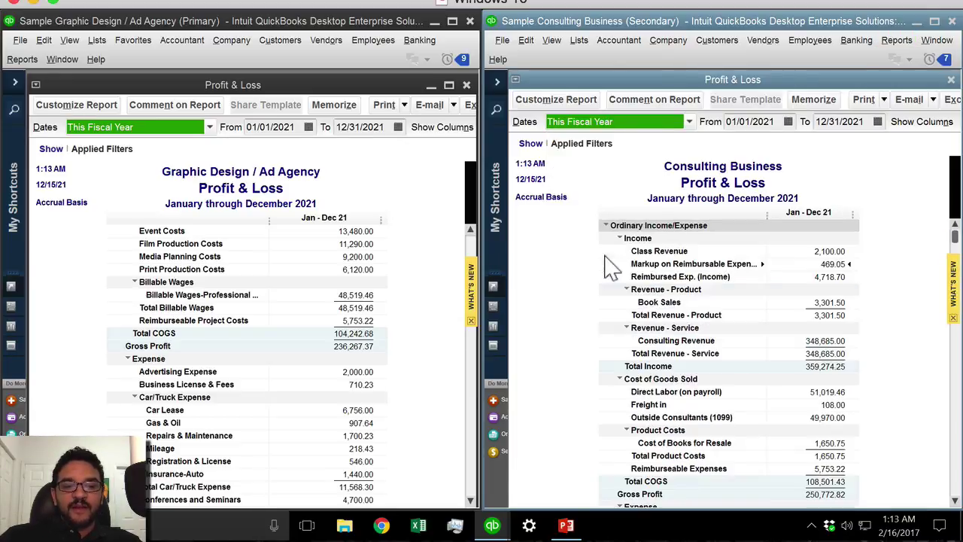
Step: Scroll both reports to Net Income, showing 133,170.83 for Consulting Business
{"action": "scroll", "coordinate": [841, 370], "scroll_direction": "down", "scroll_amount": 3}
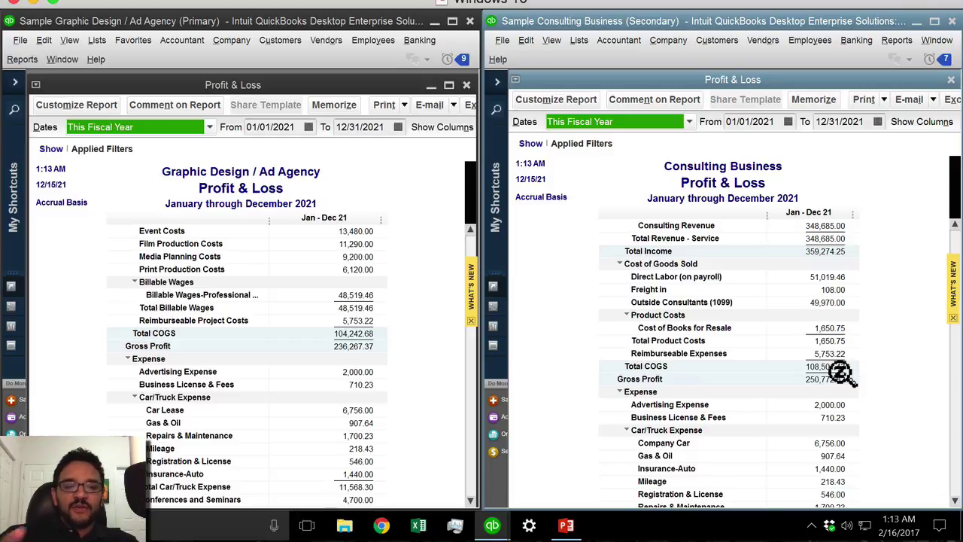
{"action": "scroll", "coordinate": [841, 370], "scroll_direction": "down", "scroll_amount": 10}
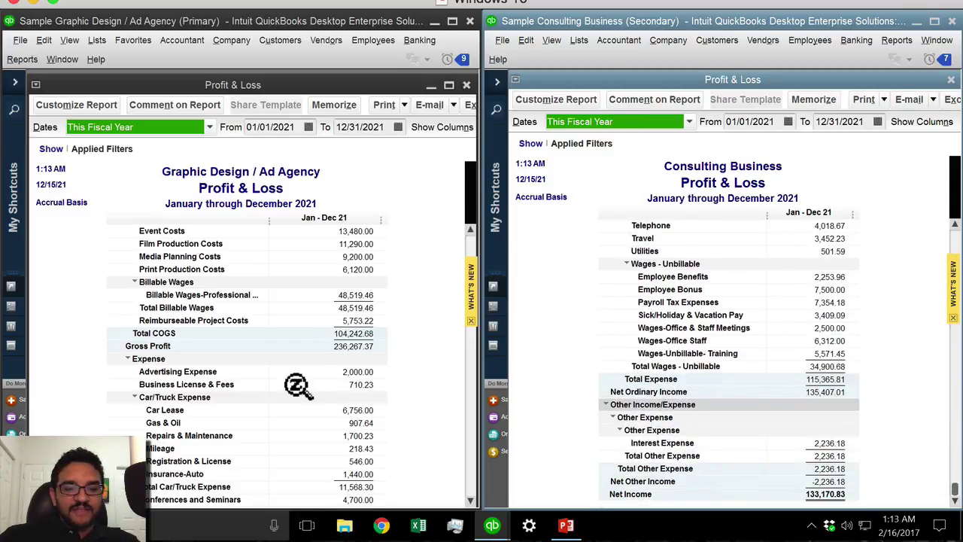
{"action": "left_click", "coordinate": [470, 436]}
{"action": "left_click", "coordinate": [471, 437]}
{"action": "scroll", "coordinate": [471, 440], "scroll_direction": "down", "scroll_amount": 5}
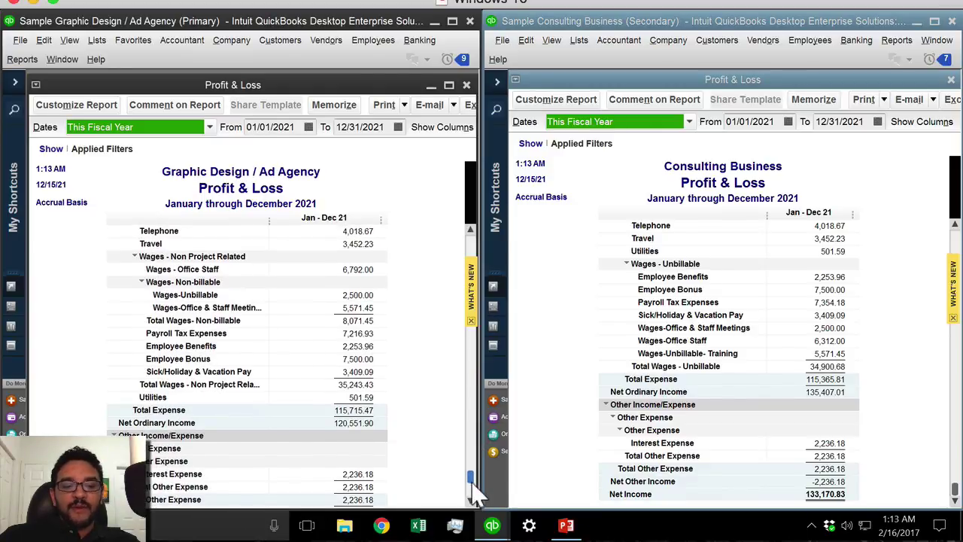
{"action": "left_click", "coordinate": [352, 489]}
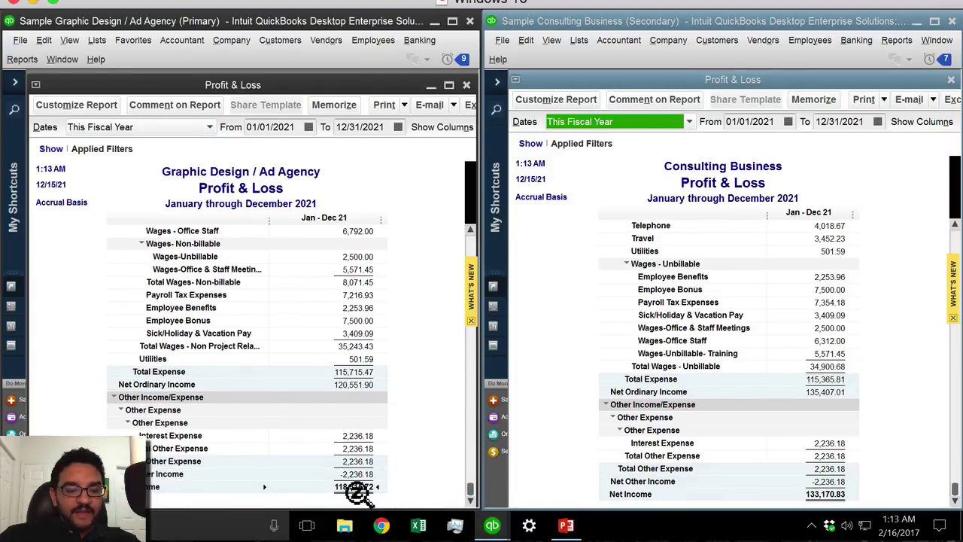
{"action": "left_click", "coordinate": [834, 506]}
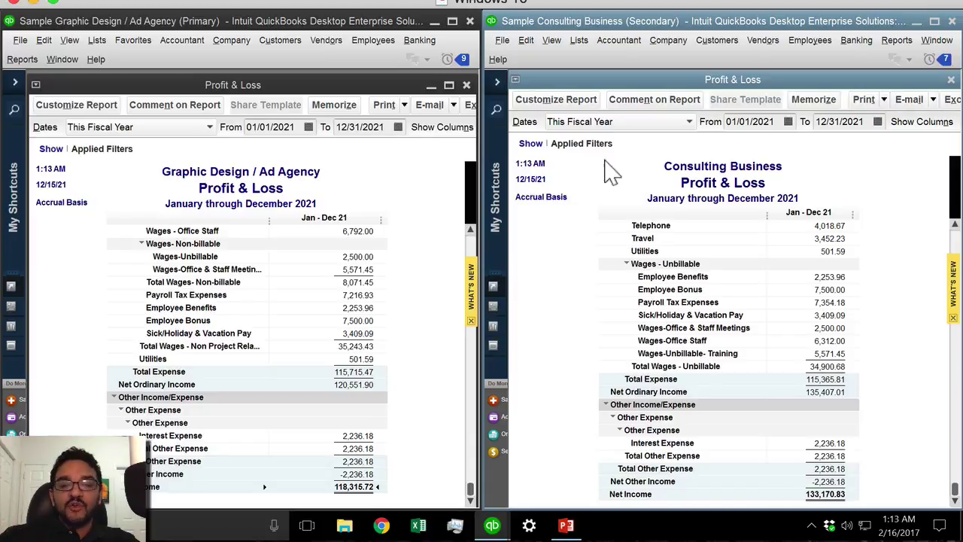
Step: Close the Consulting Business window, exiting without memorizing the report
{"action": "left_click", "coordinate": [953, 22]}
{"action": "left_click", "coordinate": [694, 253]}
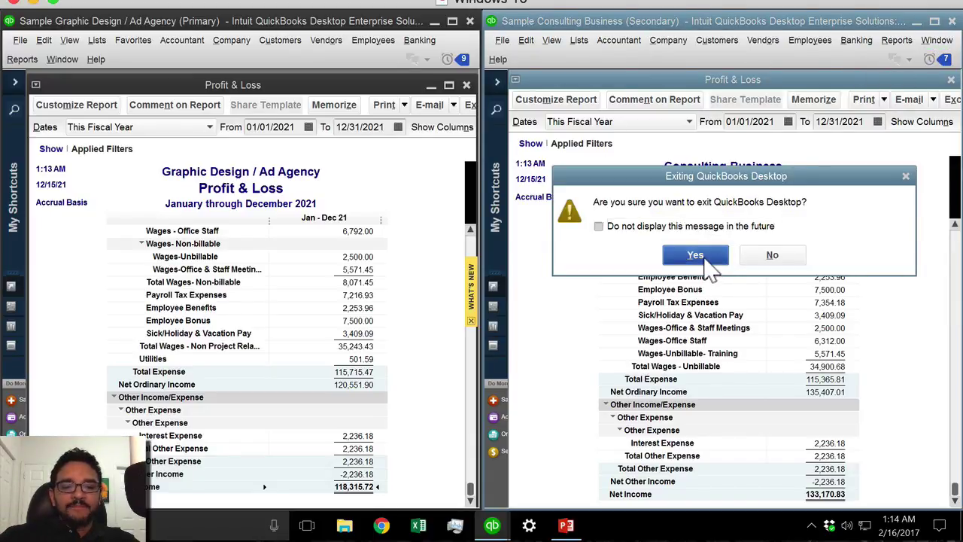
{"action": "left_click", "coordinate": [753, 273]}
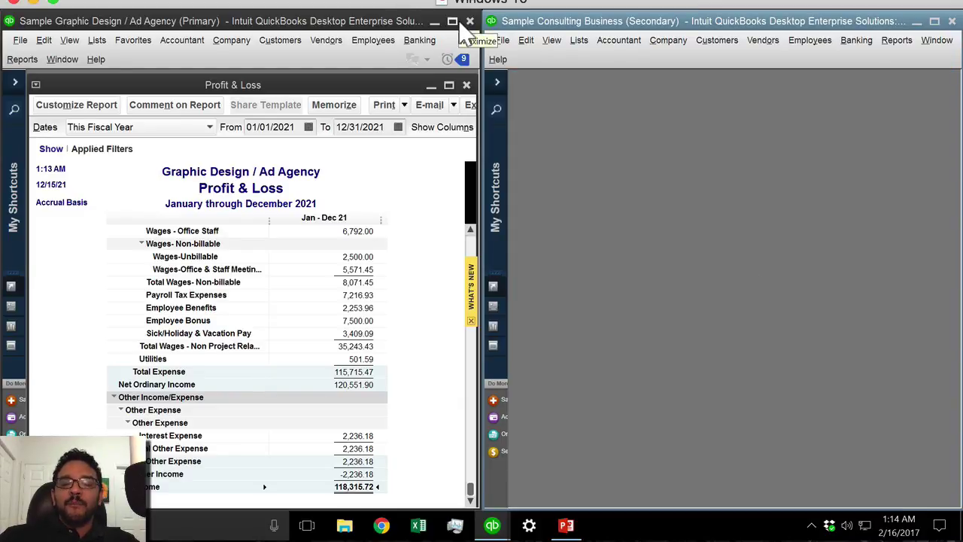
Step: Maximize the Graphic Design company window and its Profit & Loss report
{"action": "left_click", "coordinate": [457, 23]}
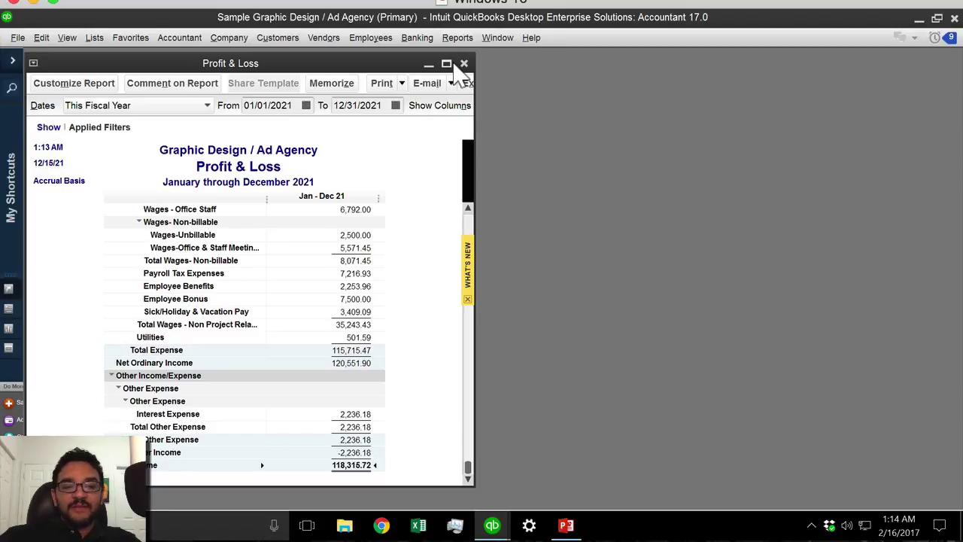
{"action": "left_click", "coordinate": [448, 64]}
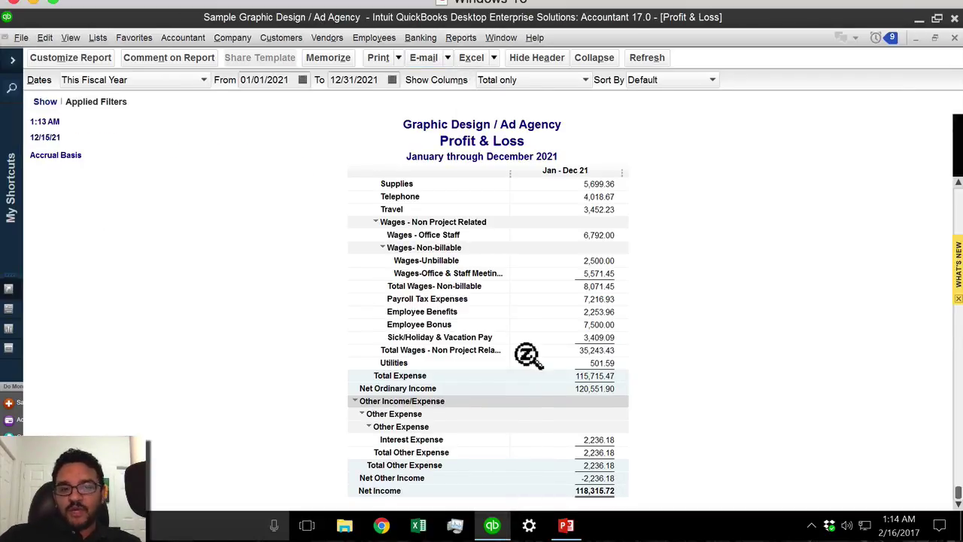
{"action": "left_click", "coordinate": [463, 39]}
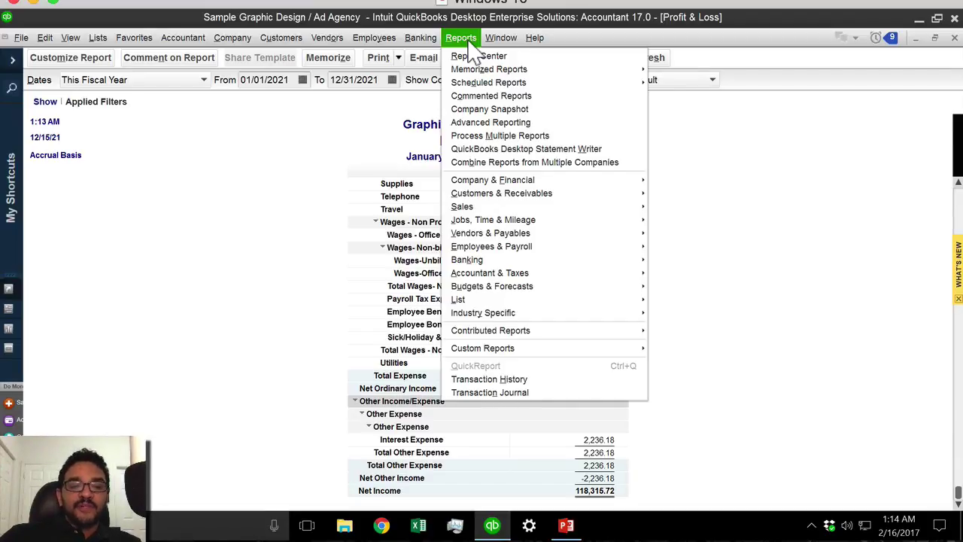
Step: Start Combine Reports From Multiple Companies and browse to the QuickBooks Enterprise Solutions 17.0 folder
{"action": "left_click", "coordinate": [561, 166]}
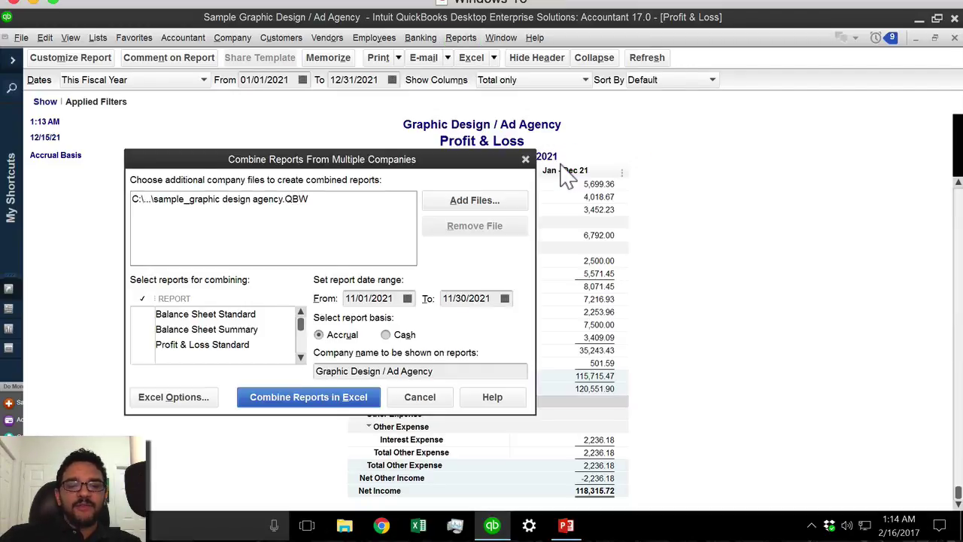
{"action": "left_click", "coordinate": [213, 213]}
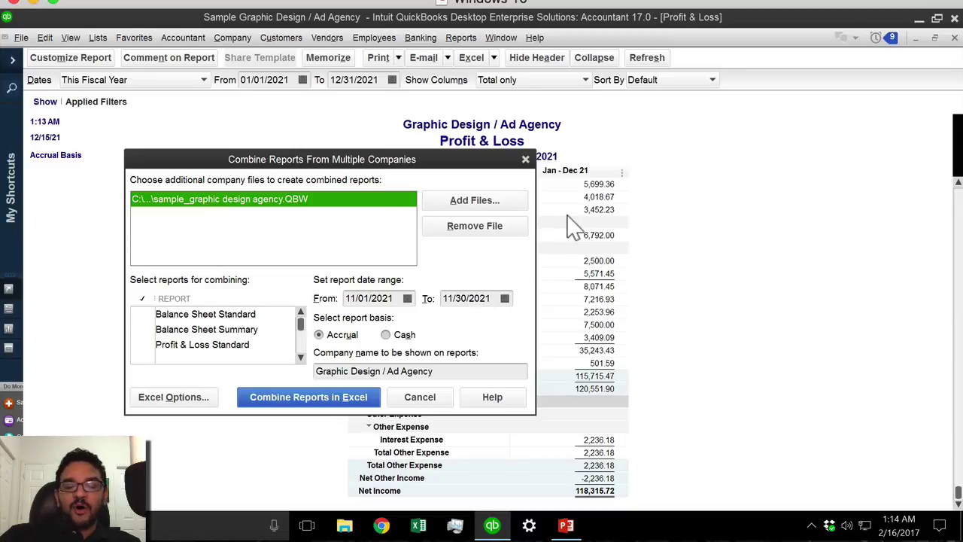
{"action": "left_click", "coordinate": [472, 200]}
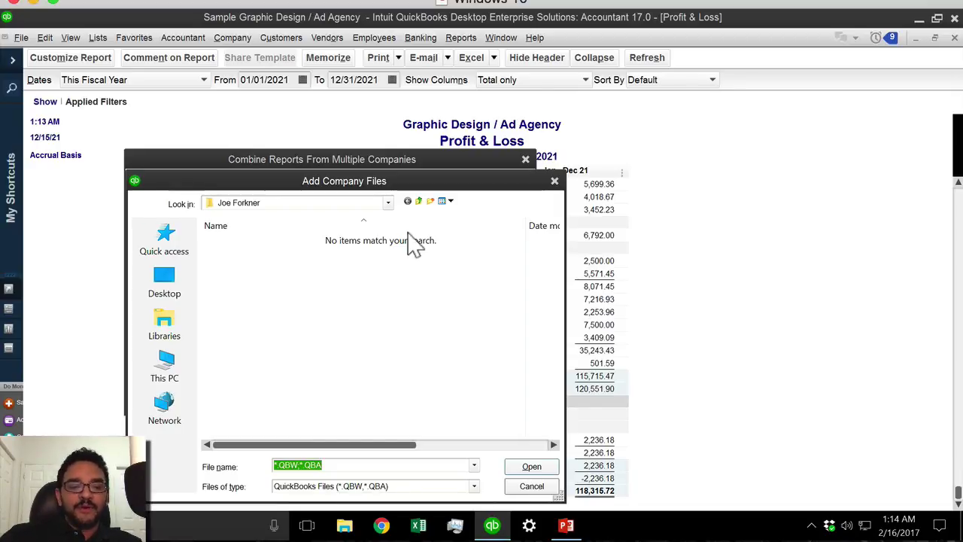
{"action": "left_click_drag", "start_coordinate": [355, 189], "coordinate": [700, 184]}
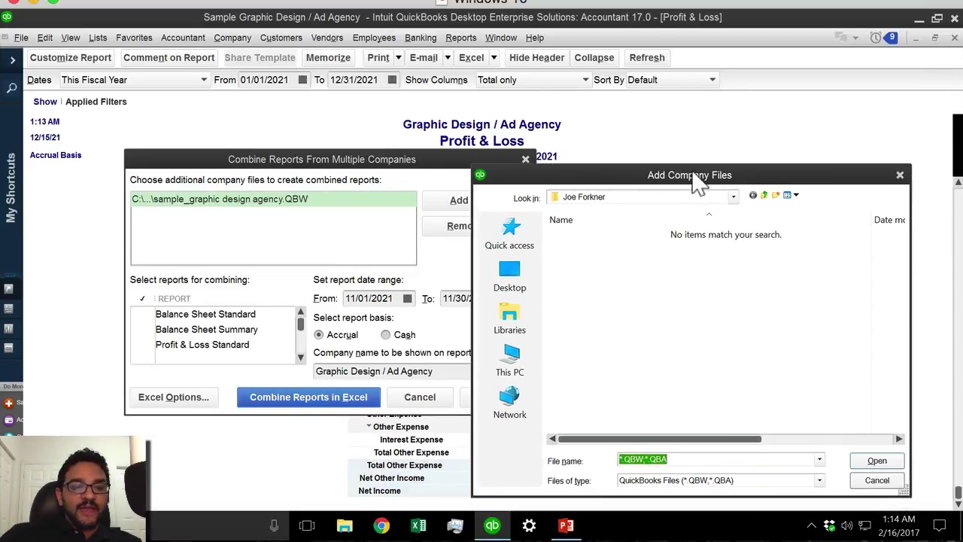
{"action": "left_click", "coordinate": [627, 200]}
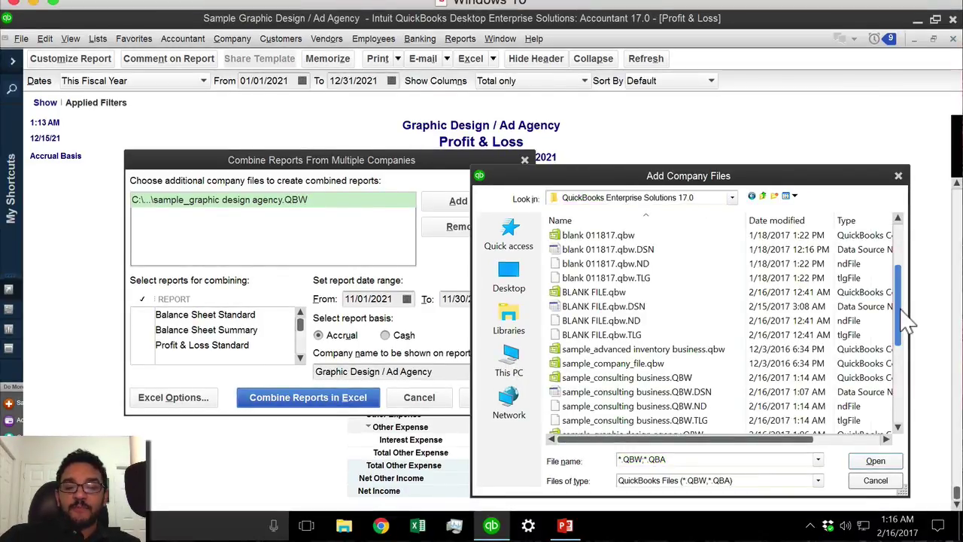
{"action": "mouse_move", "coordinate": [907, 322]}
{"action": "left_mouse_down"}
{"action": "mouse_move", "coordinate": [899, 273]}
{"action": "mouse_move", "coordinate": [907, 327]}
{"action": "left_mouse_up"}
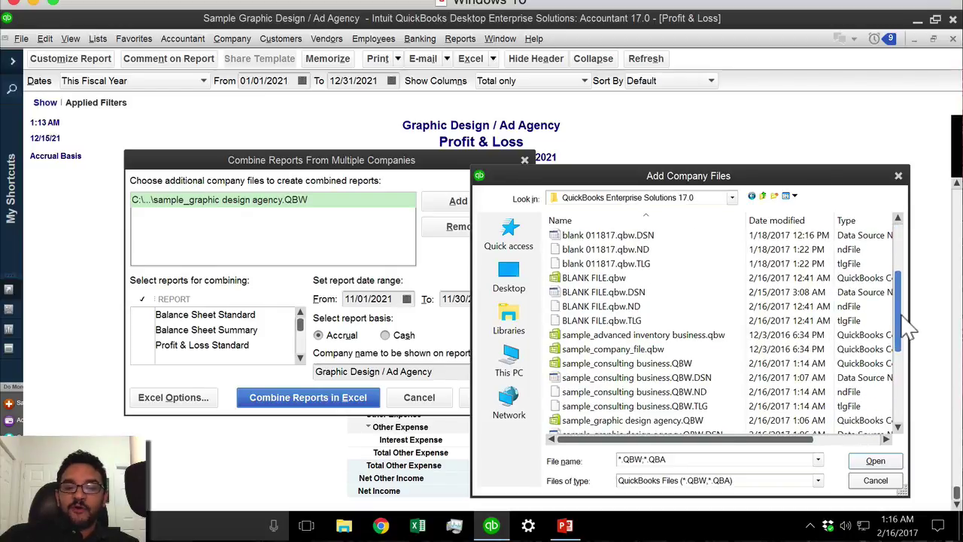
{"action": "left_click_drag", "start_coordinate": [777, 179], "coordinate": [650, 113]}
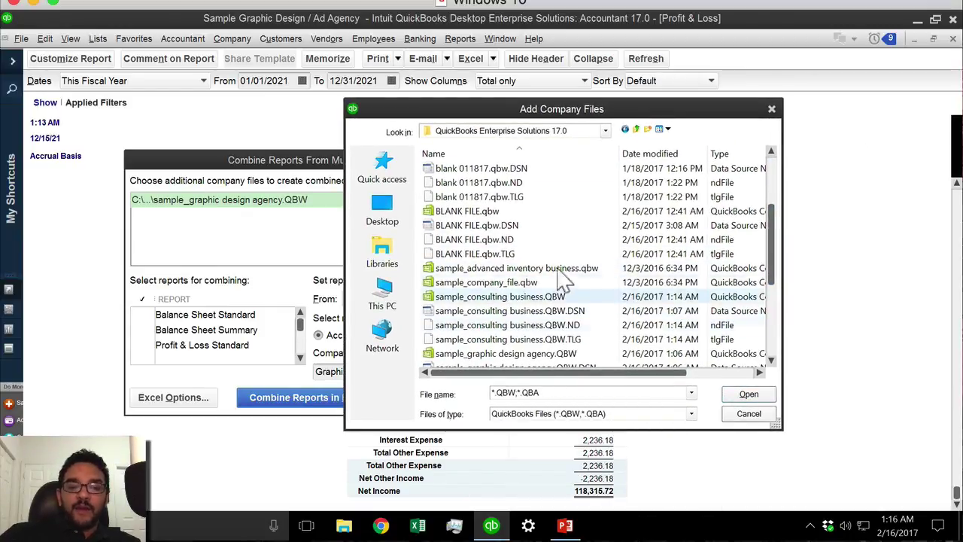
Step: Add sample_consulting business.QBW to the combine file list
{"action": "left_click", "coordinate": [521, 301]}
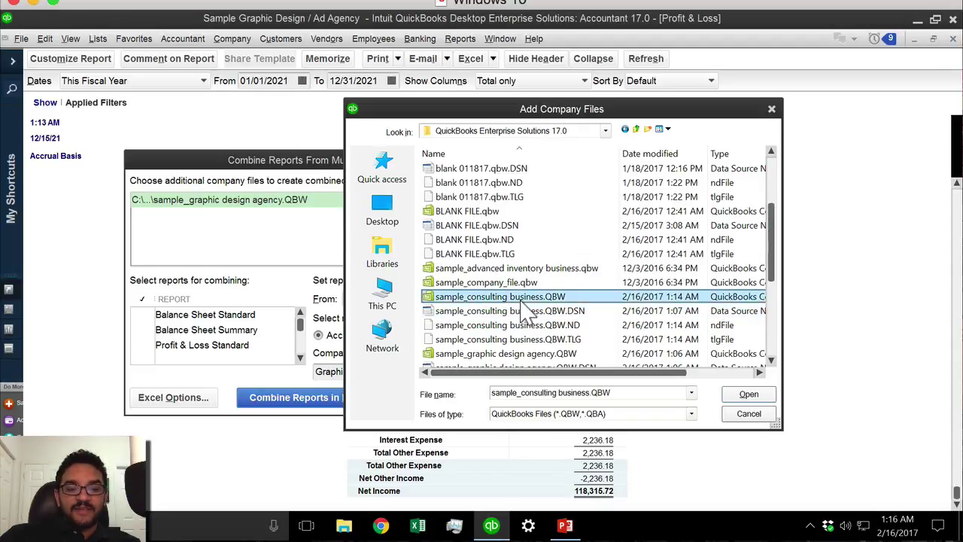
{"action": "right_click", "coordinate": [489, 295]}
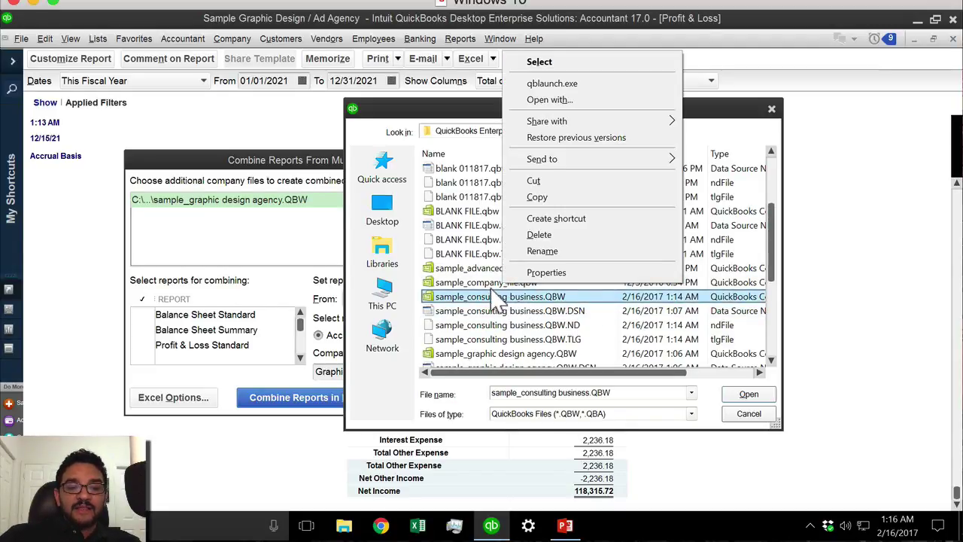
{"action": "left_click", "coordinate": [490, 303]}
{"action": "left_click", "coordinate": [476, 283]}
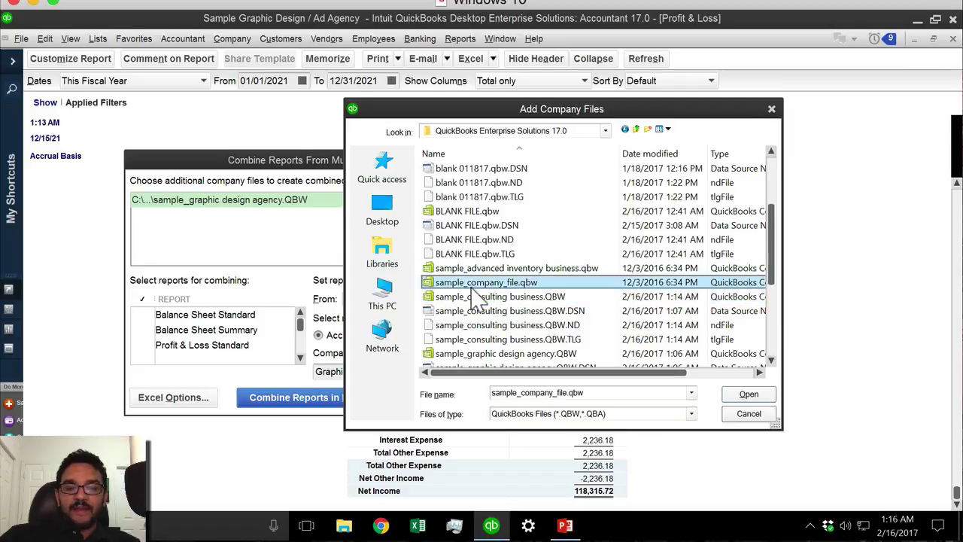
{"action": "left_click", "coordinate": [477, 270]}
{"action": "left_click", "coordinate": [482, 298]}
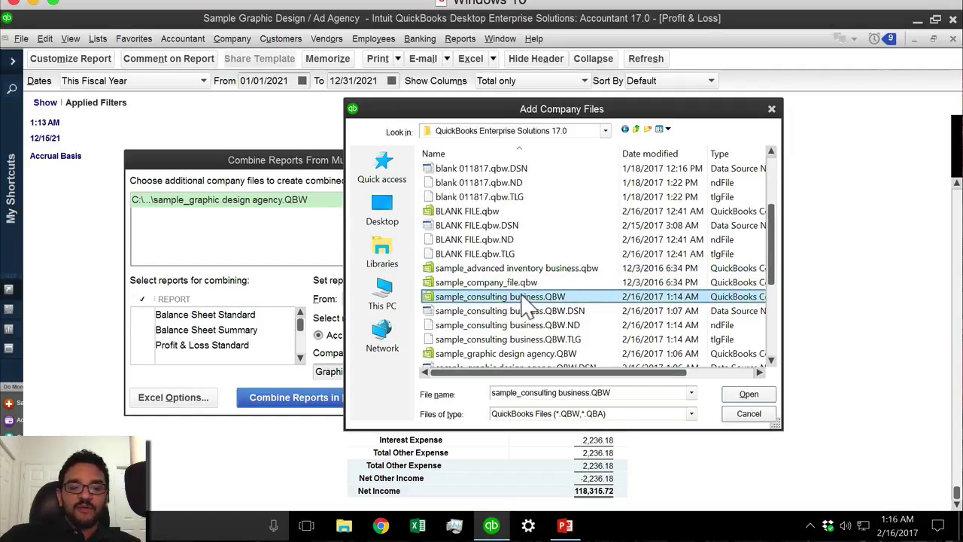
{"action": "left_click", "coordinate": [767, 397]}
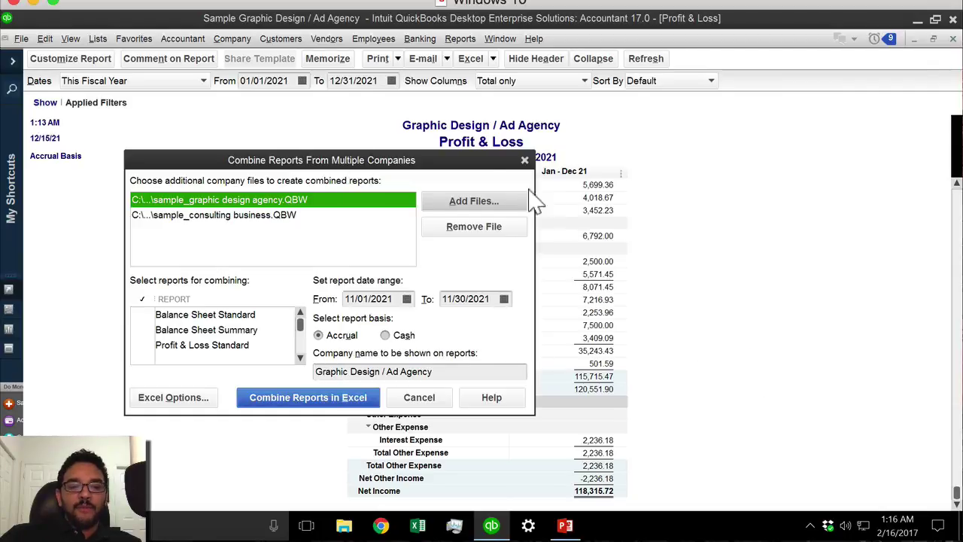
Step: Add sample_graphic design agency.QBW to the file list as well
{"action": "left_click", "coordinate": [476, 201]}
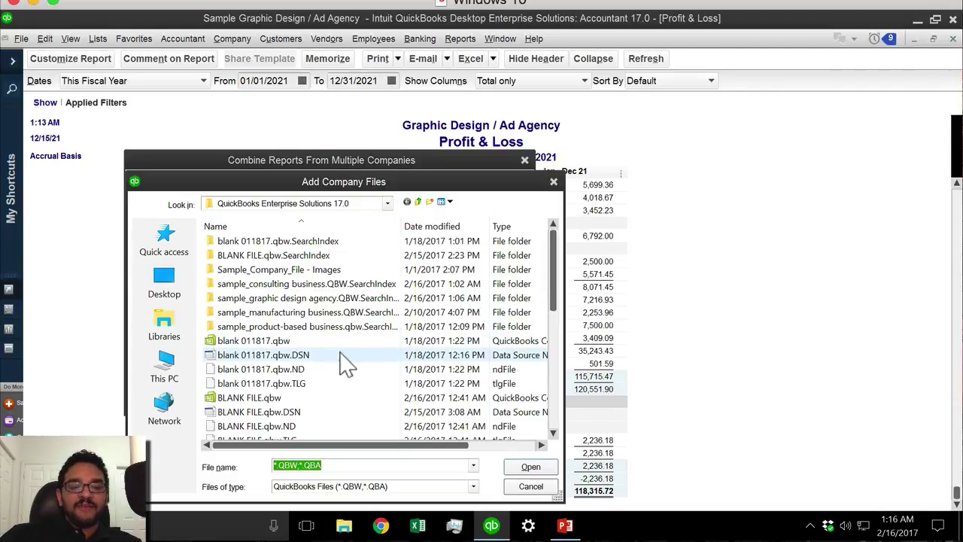
{"action": "left_click_drag", "start_coordinate": [554, 316], "coordinate": [560, 410]}
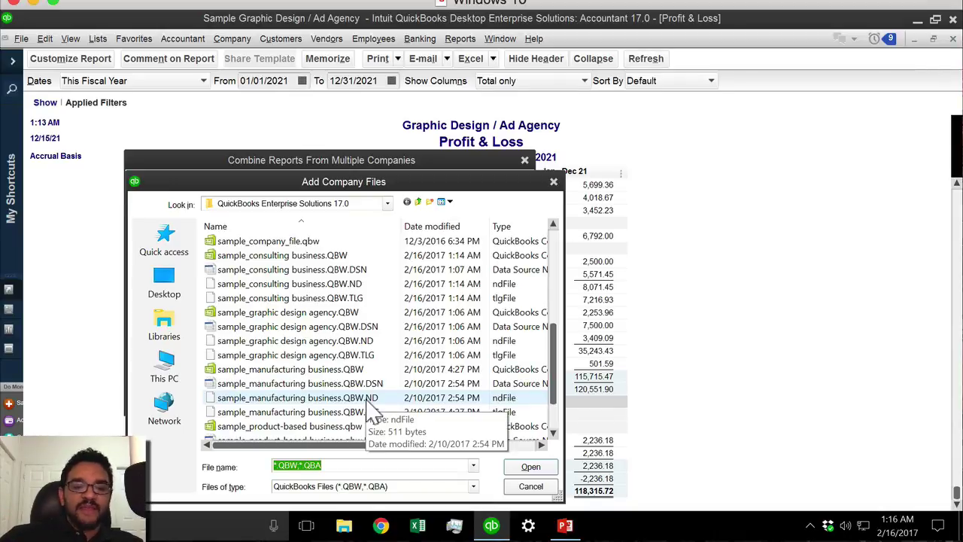
{"action": "left_click", "coordinate": [280, 314]}
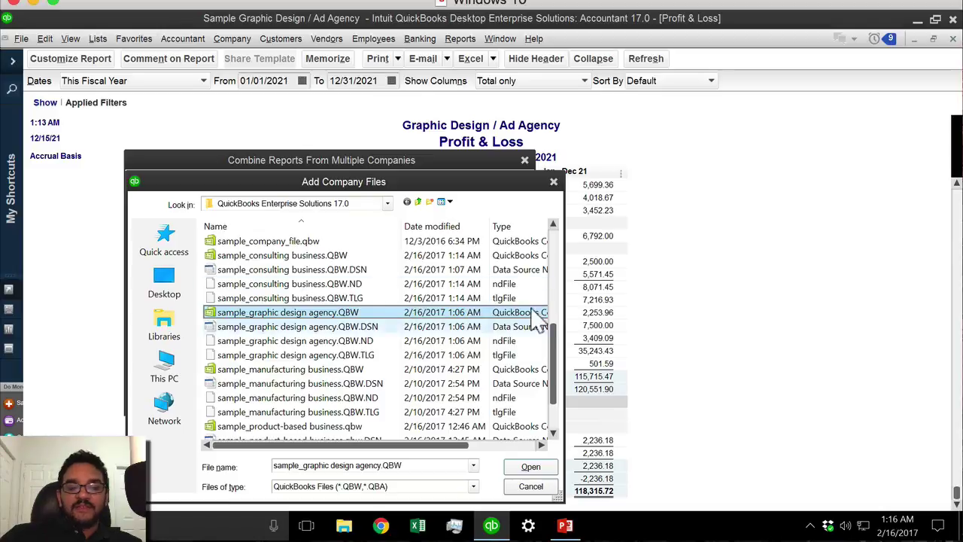
{"action": "left_click", "coordinate": [531, 470]}
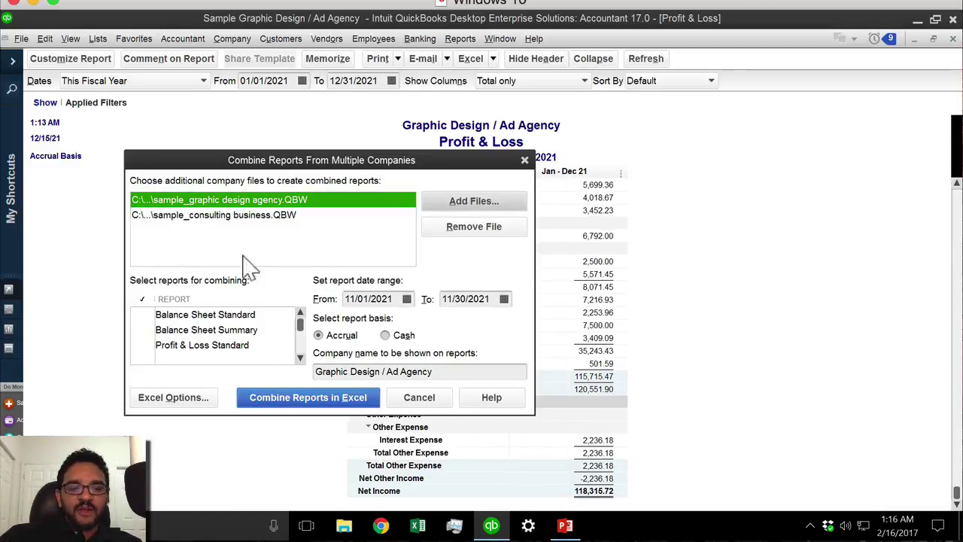
Step: Set the combined report range to 01/01/2021–12/31/2021 on Accrual basis
{"action": "left_click", "coordinate": [278, 219]}
{"action": "left_click", "coordinate": [266, 203]}
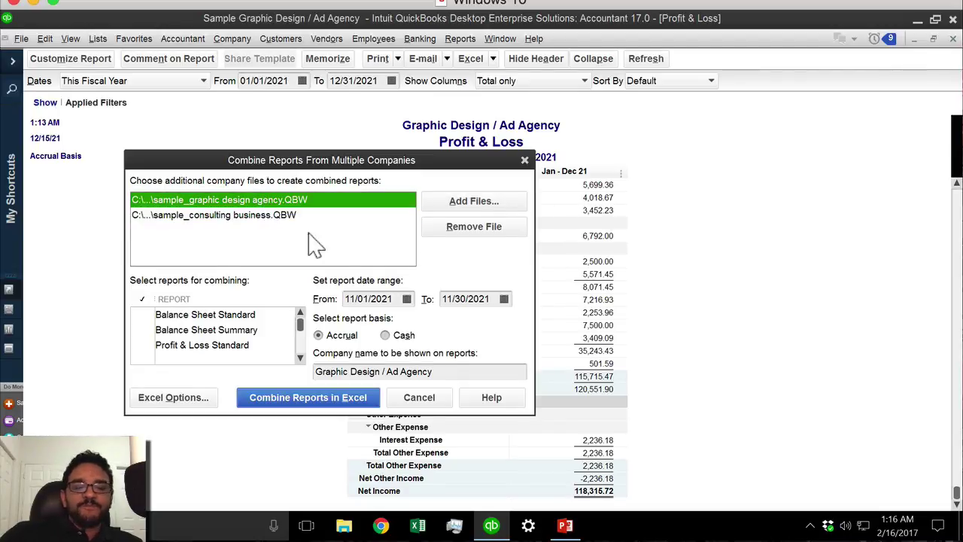
{"action": "left_click", "coordinate": [401, 299]}
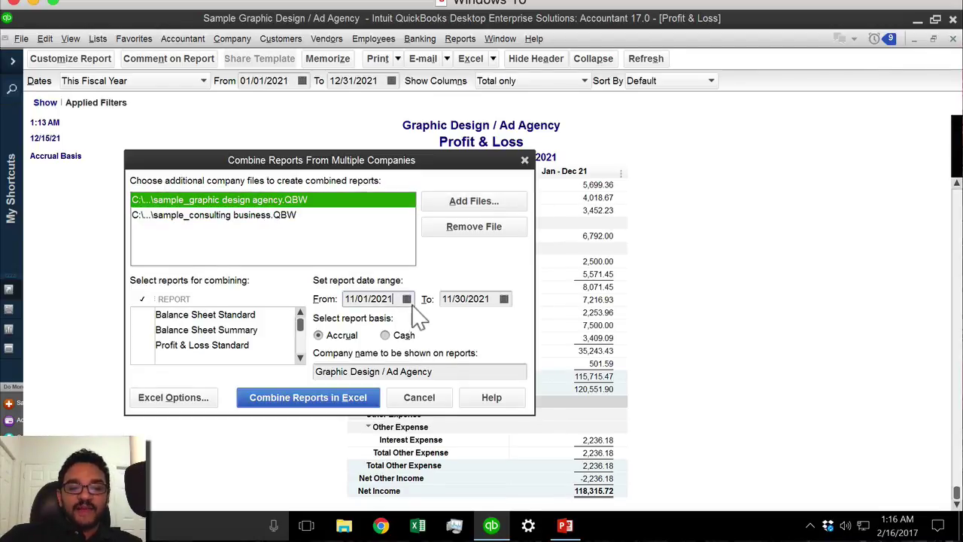
{"action": "double_click", "coordinate": [401, 300]}
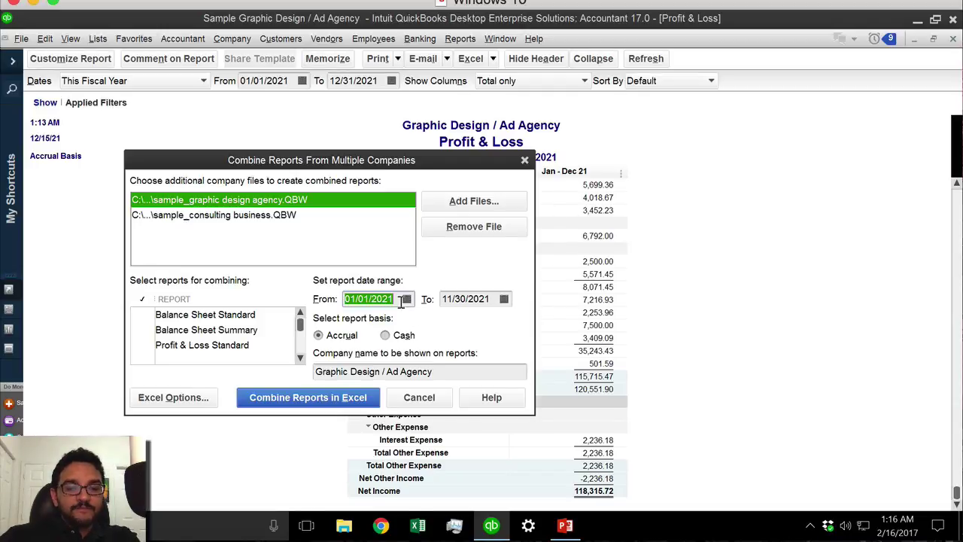
{"action": "left_click", "coordinate": [467, 297]}
{"action": "key", "text": "t"}
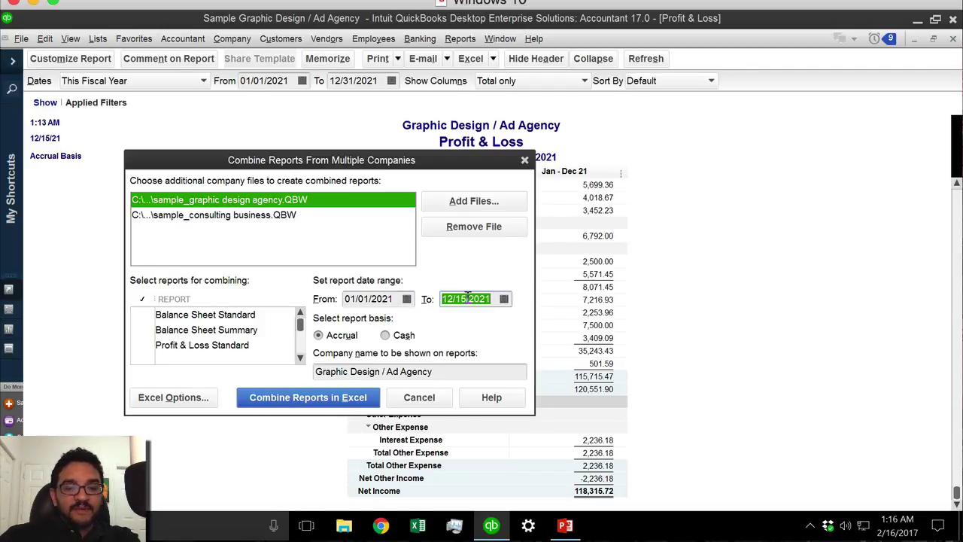
{"action": "key", "text": "r"}
{"action": "left_click", "coordinate": [385, 299]}
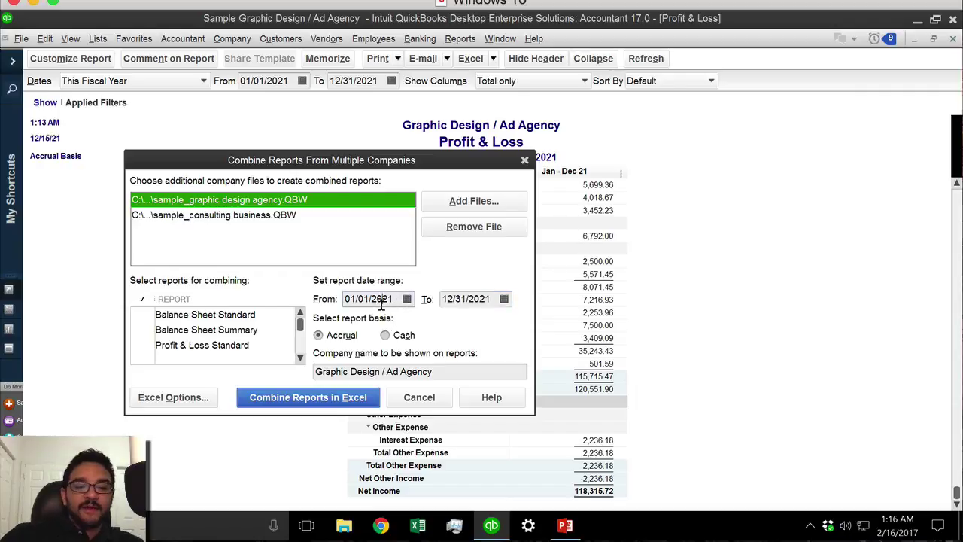
{"action": "left_click", "coordinate": [319, 335]}
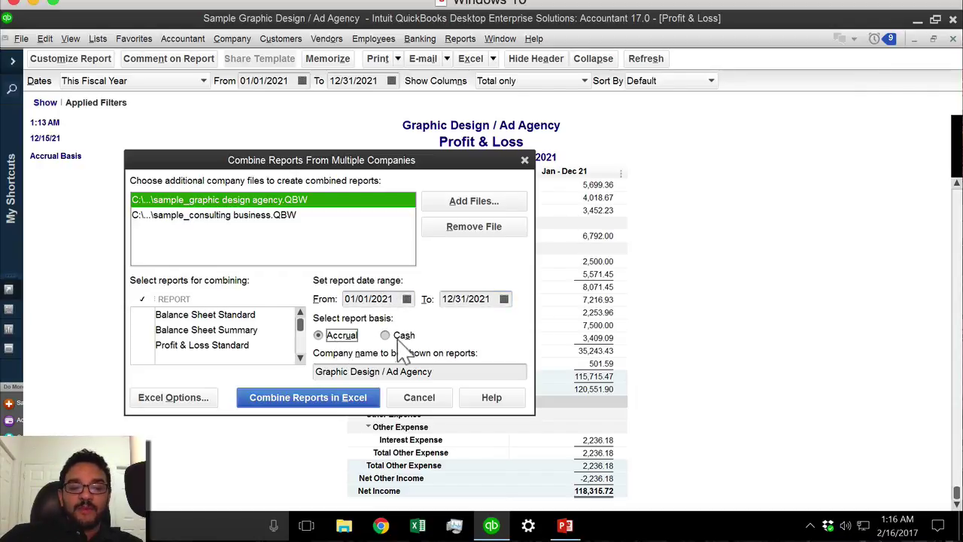
{"action": "left_click", "coordinate": [396, 337]}
{"action": "left_click", "coordinate": [338, 337]}
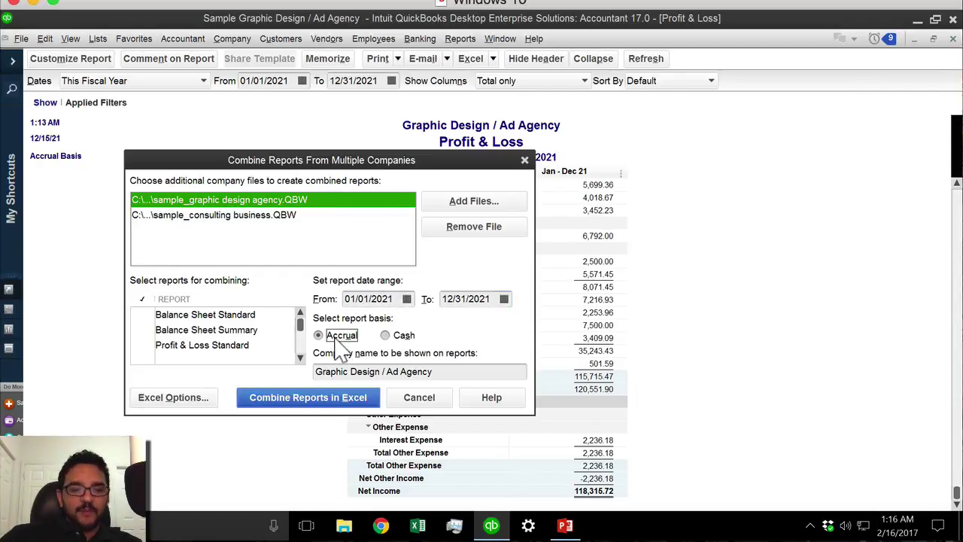
Step: Name the company Combined Group and check Balance Sheet Standard and Profit & Loss Standard
{"action": "left_click", "coordinate": [446, 374]}
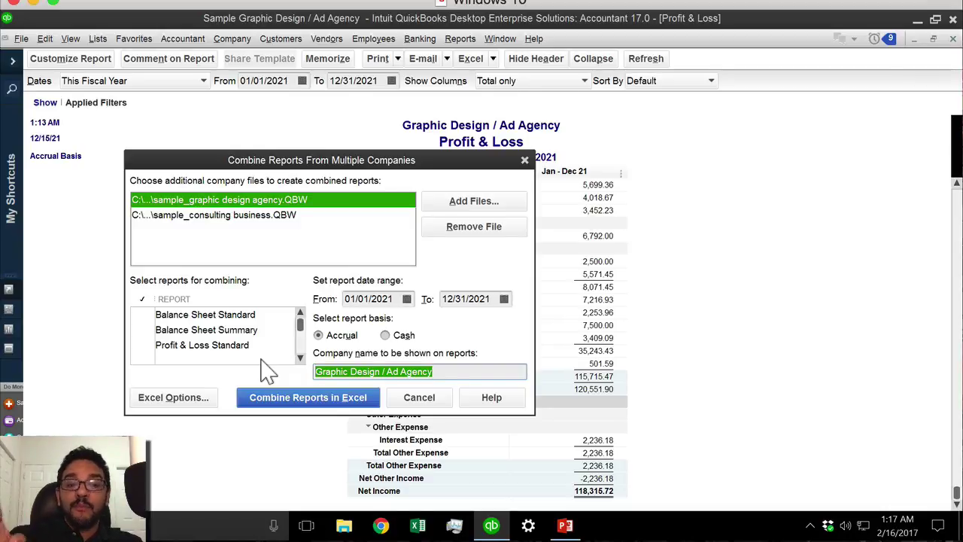
{"action": "type", "text": "Co"}
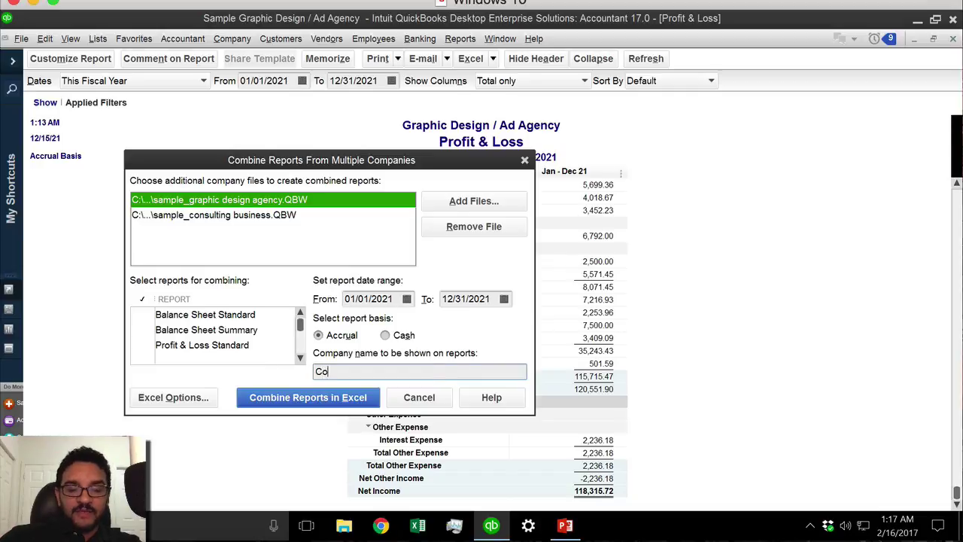
{"action": "type", "text": "mbined Group"}
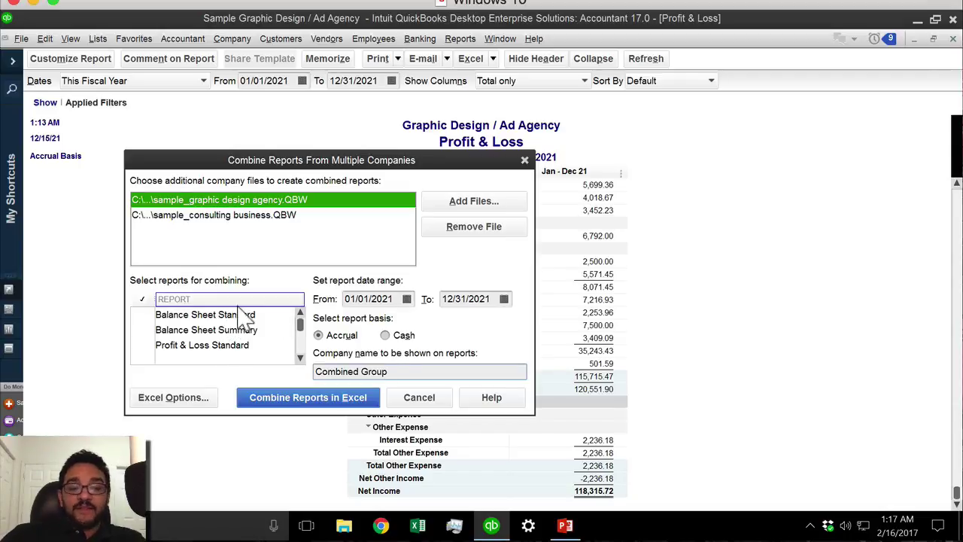
{"action": "left_click", "coordinate": [200, 316]}
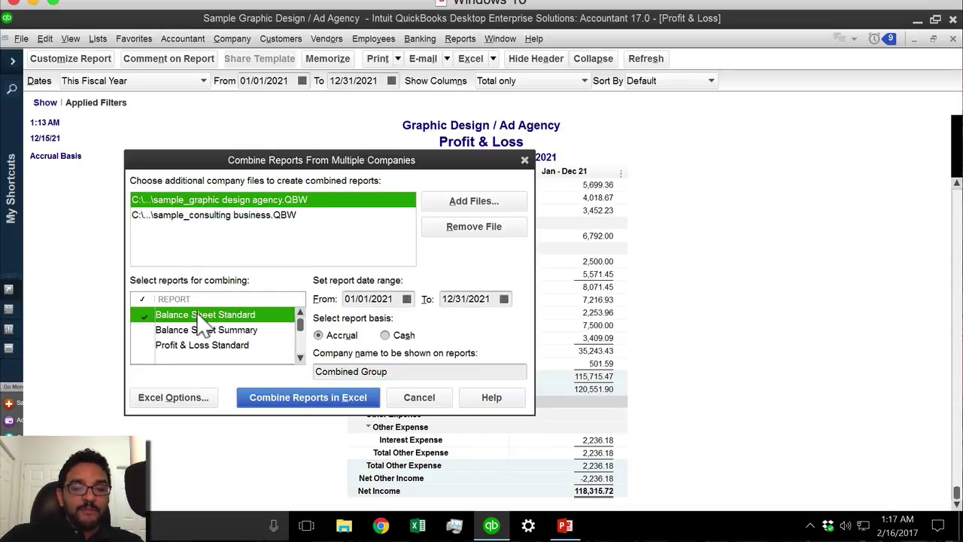
{"action": "left_click", "coordinate": [190, 336]}
{"action": "left_click", "coordinate": [143, 316]}
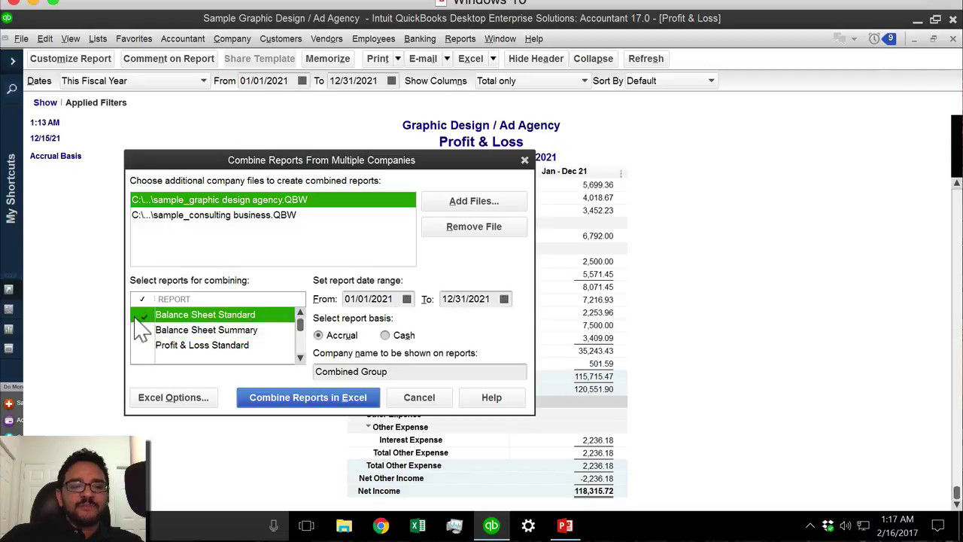
{"action": "left_click", "coordinate": [144, 344]}
{"action": "scroll", "coordinate": [147, 355], "scroll_direction": "down", "scroll_amount": 3}
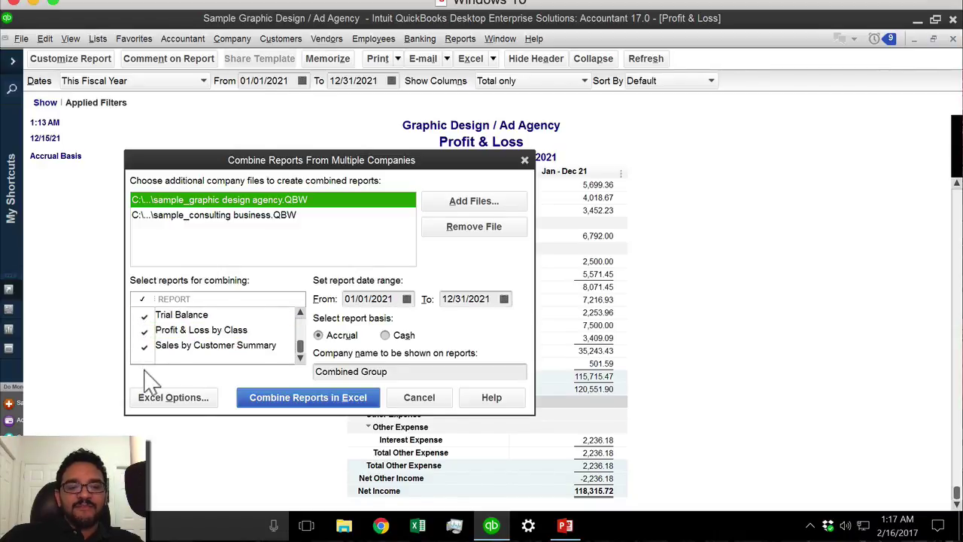
{"action": "left_click_drag", "start_coordinate": [303, 353], "coordinate": [303, 322]}
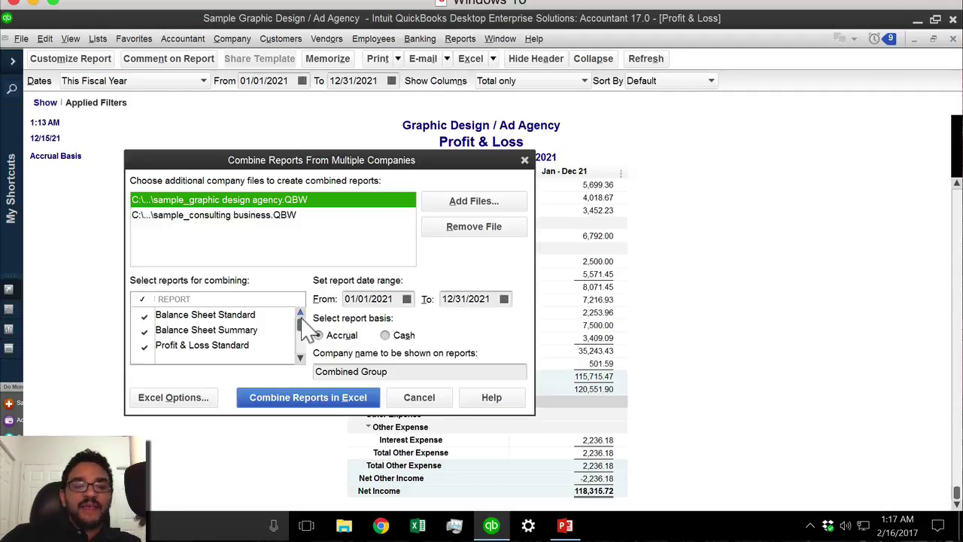
{"action": "left_click", "coordinate": [194, 397]}
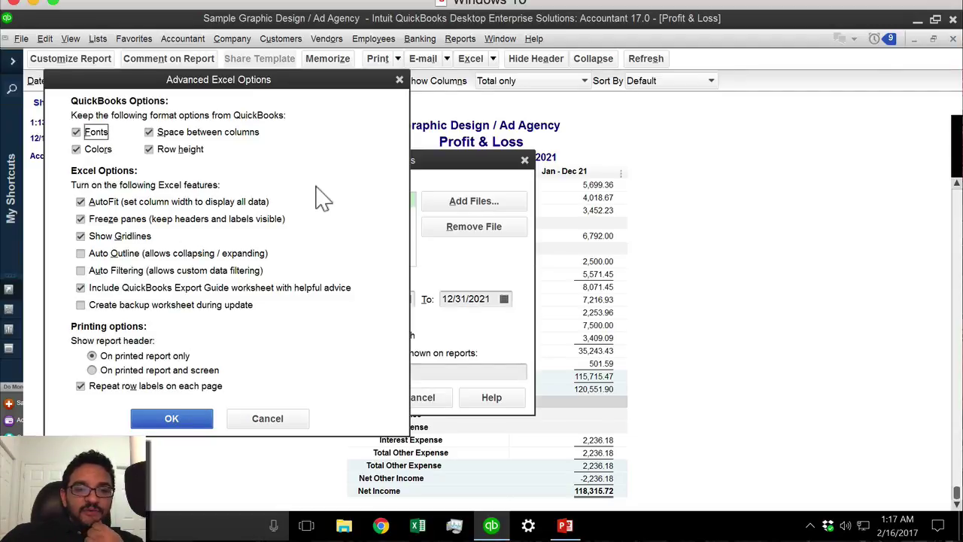
Step: Exclude the QuickBooks Export Guide worksheet, keeping AutoFit, Freeze panes and Show Gridlines on
{"action": "left_click", "coordinate": [145, 289]}
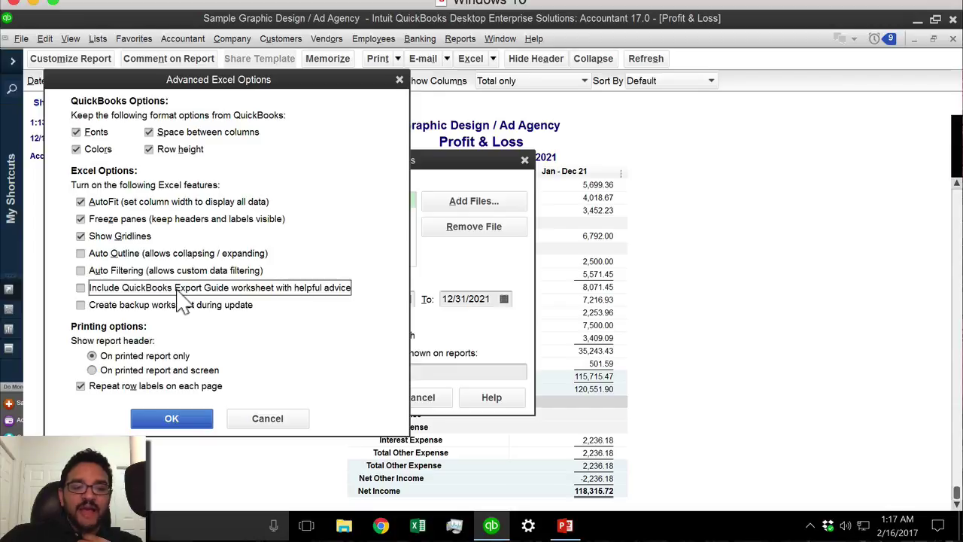
{"action": "left_click", "coordinate": [119, 236]}
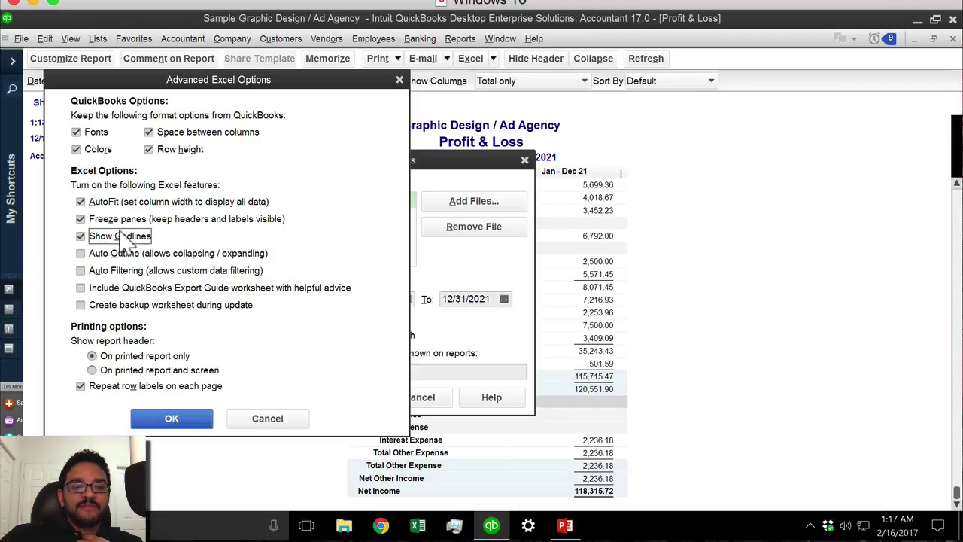
{"action": "left_click", "coordinate": [121, 219]}
{"action": "left_click", "coordinate": [114, 202]}
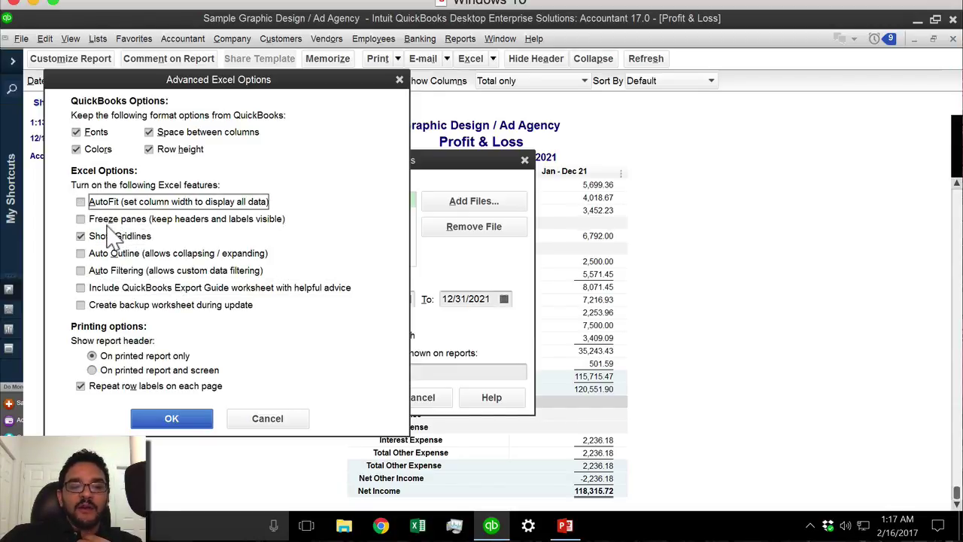
{"action": "left_click", "coordinate": [113, 236]}
{"action": "left_click", "coordinate": [104, 202]}
{"action": "left_click", "coordinate": [99, 215]}
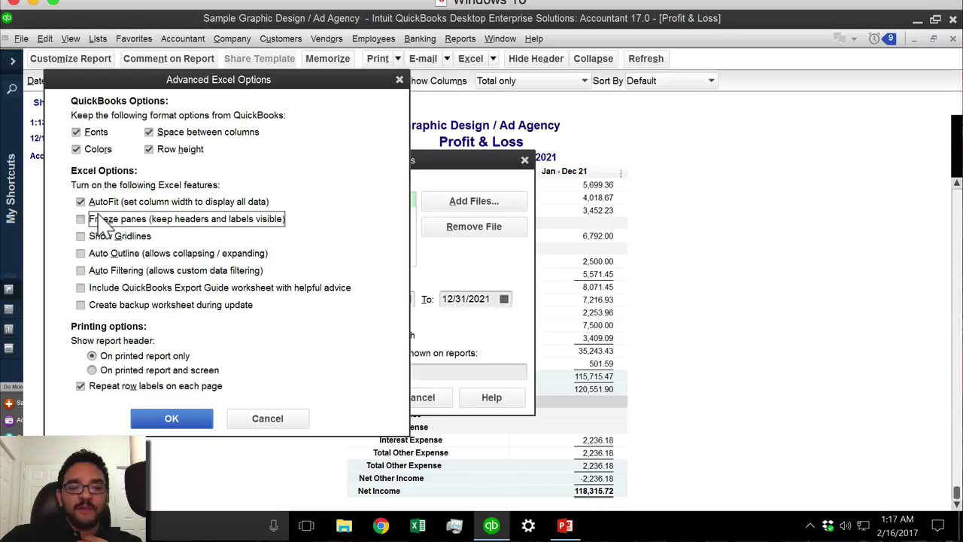
{"action": "left_click", "coordinate": [98, 234]}
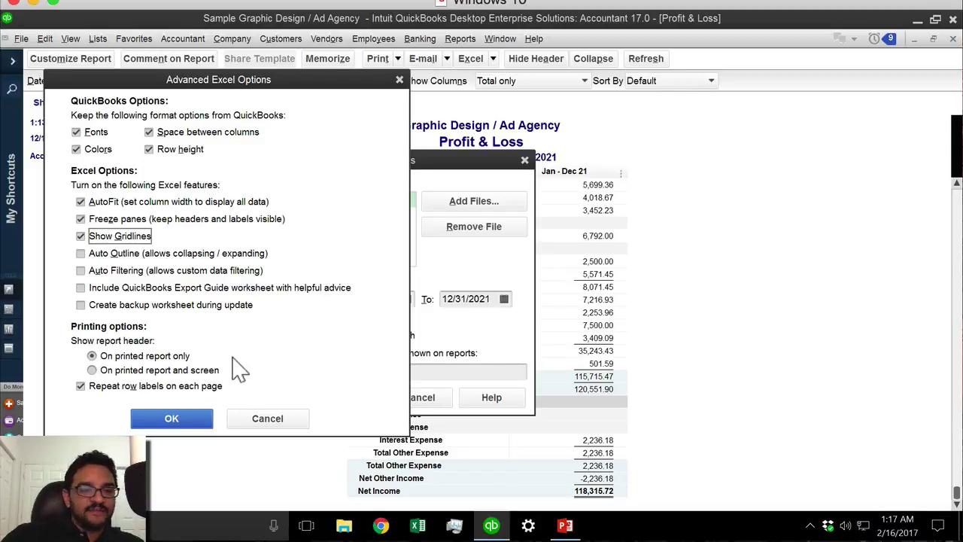
{"action": "left_click", "coordinate": [174, 420]}
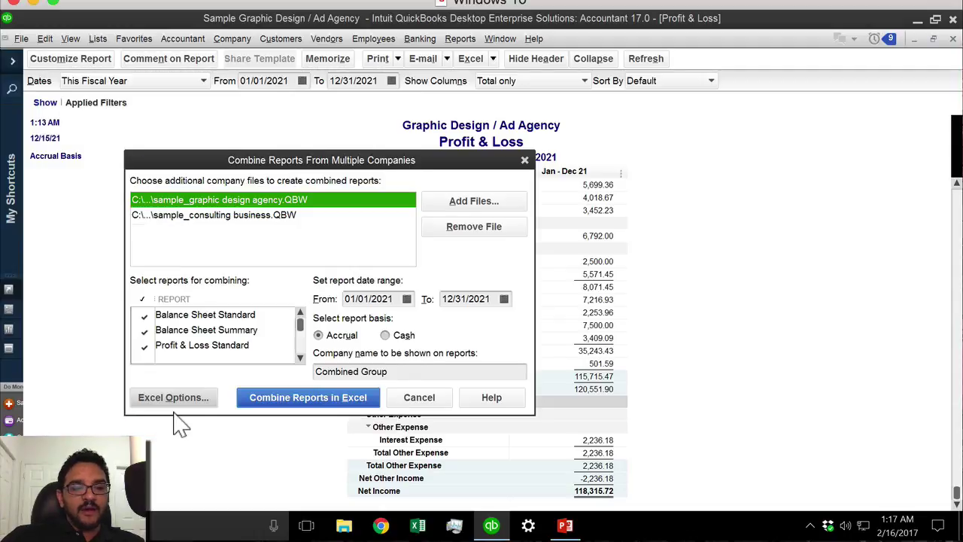
Step: Combine the reports in Excel and close the P&L report without memorizing it
{"action": "left_click", "coordinate": [331, 398]}
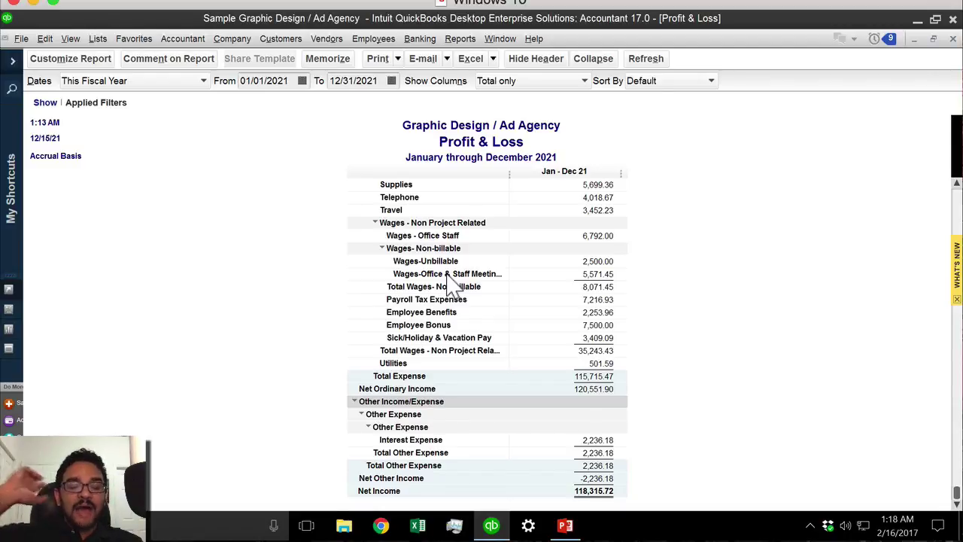
{"action": "key", "text": "Escape"}
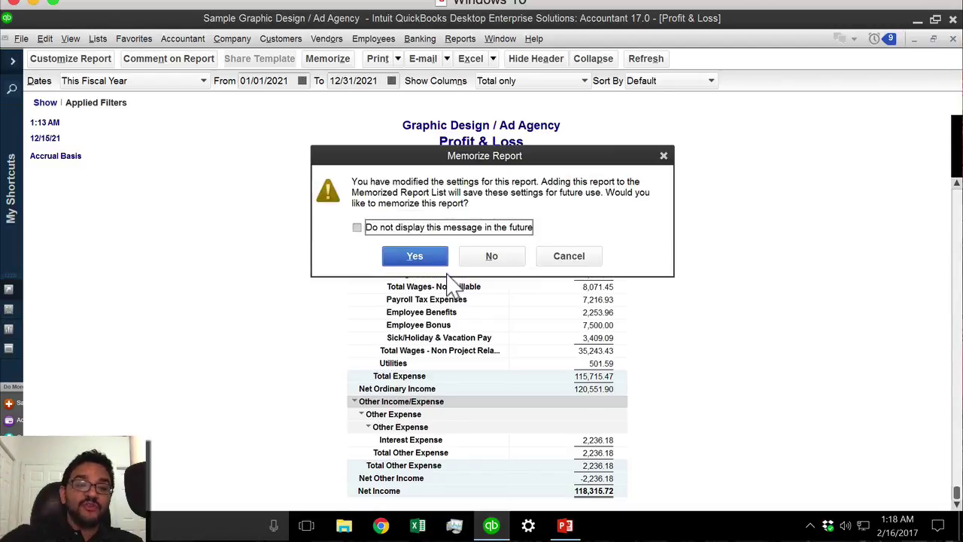
{"action": "left_click", "coordinate": [499, 253]}
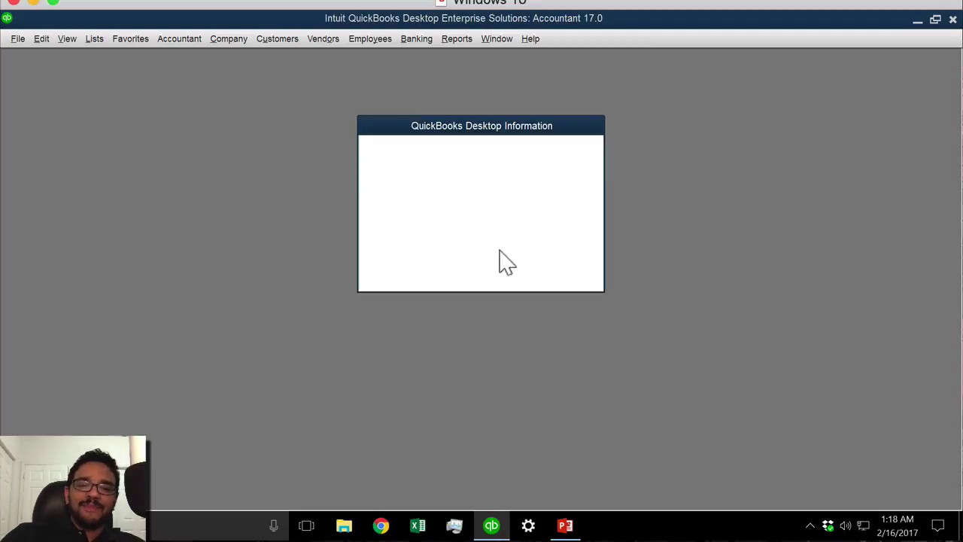
Step: Dismiss the sample-file notice so the Graphic Design / Ad Agency company reloads
{"action": "left_click", "coordinate": [487, 271]}
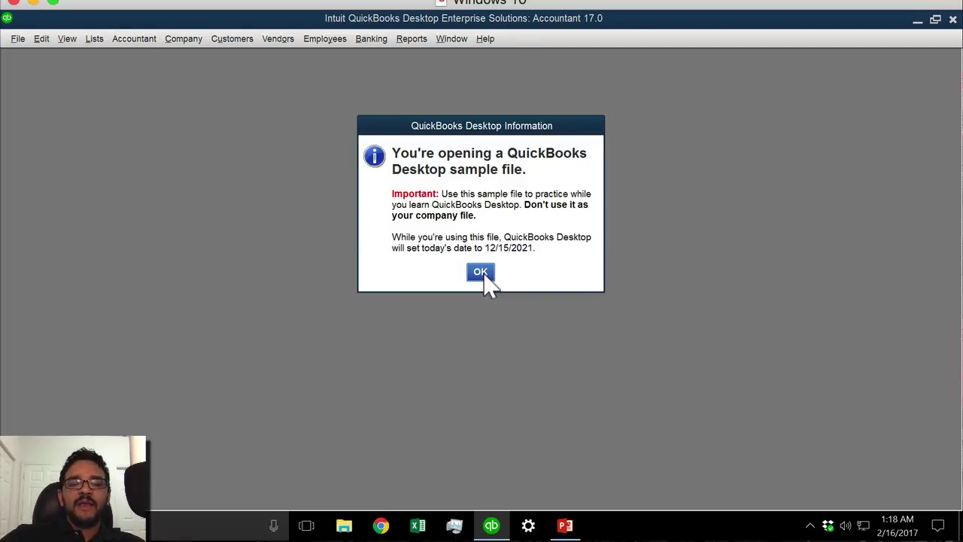
{"action": "left_click", "coordinate": [484, 274]}
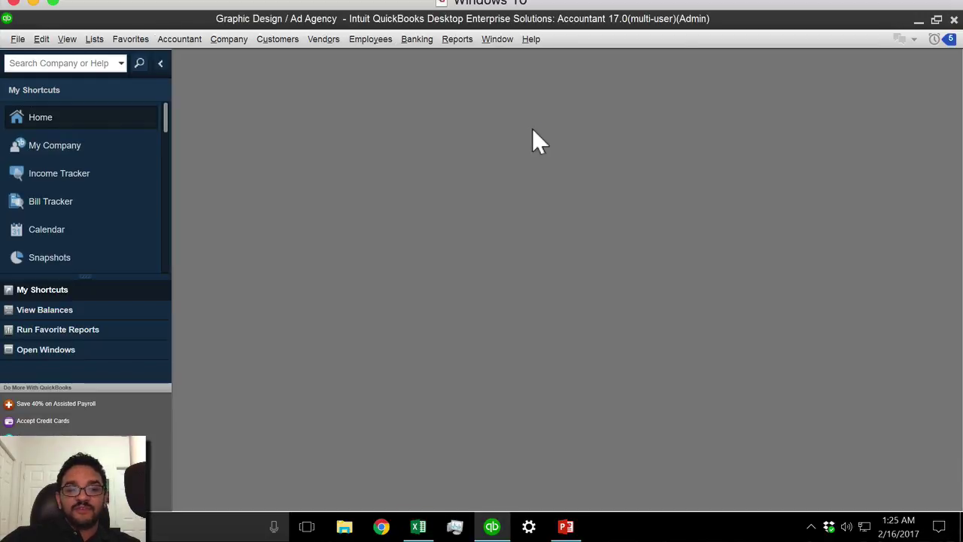
{"action": "left_click", "coordinate": [418, 528]}
Step: Maximize the workbook and review the Graphic Design and Consulting Business Balance Sheet Standard columns
{"action": "left_click", "coordinate": [642, 24]}
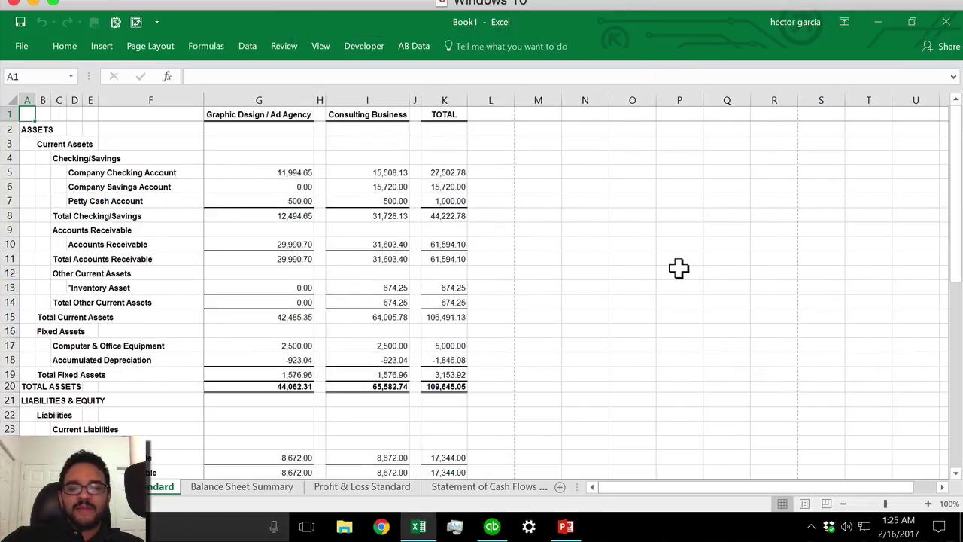
{"action": "scroll", "coordinate": [678, 268], "scroll_direction": "down", "scroll_amount": 1}
{"action": "scroll", "coordinate": [678, 268], "scroll_direction": "up", "scroll_amount": 1}
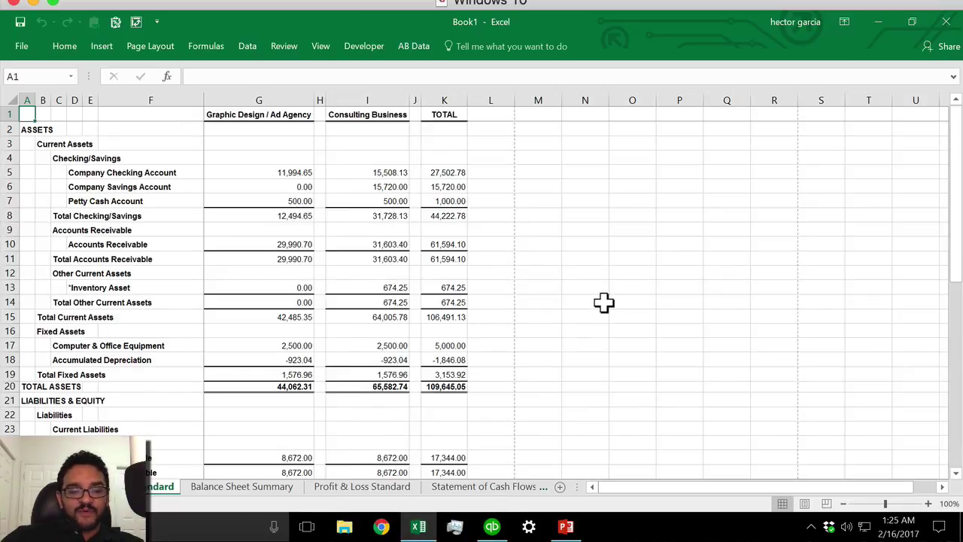
{"action": "scroll", "coordinate": [273, 225], "scroll_direction": "down", "scroll_amount": 5}
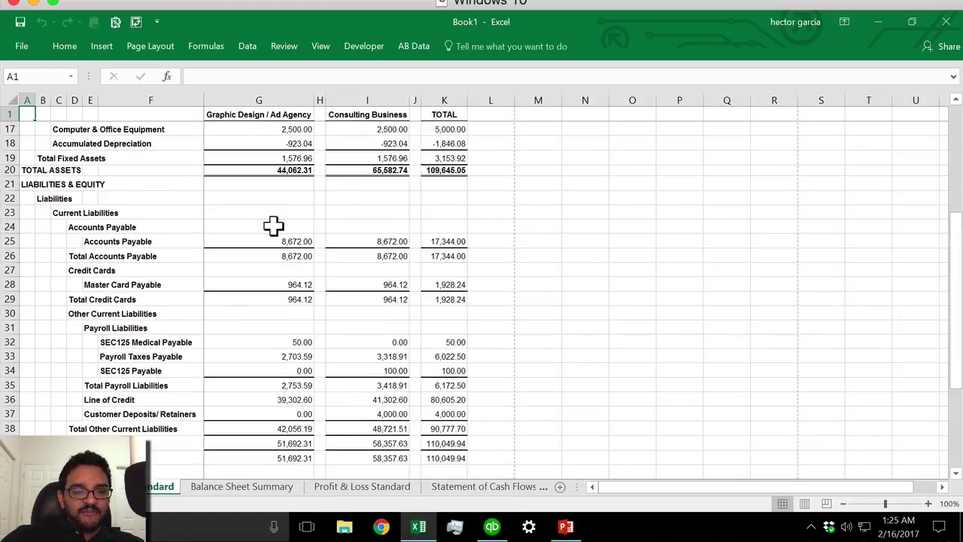
{"action": "scroll", "coordinate": [273, 225], "scroll_direction": "down", "scroll_amount": 2}
{"action": "scroll", "coordinate": [274, 224], "scroll_direction": "up", "scroll_amount": 7}
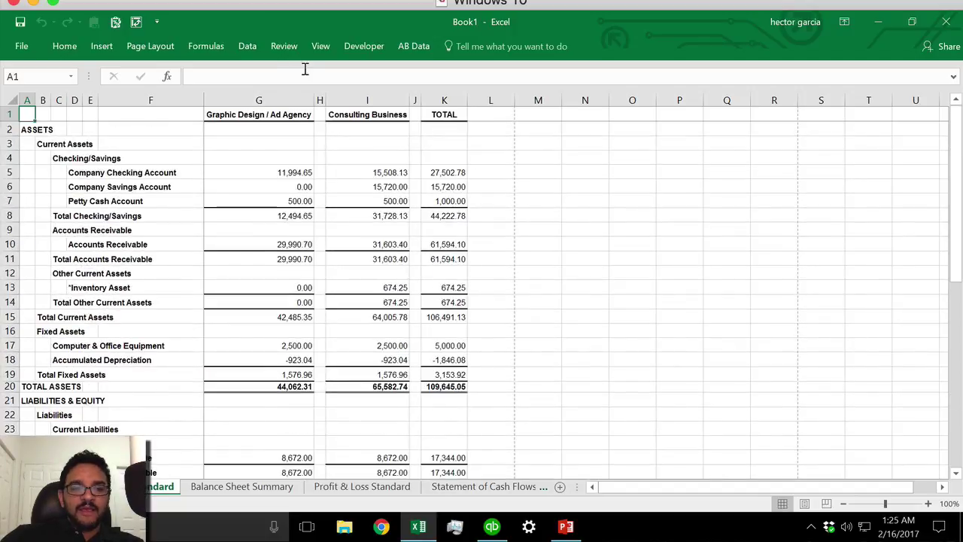
{"action": "left_click", "coordinate": [266, 100]}
{"action": "left_click", "coordinate": [396, 100]}
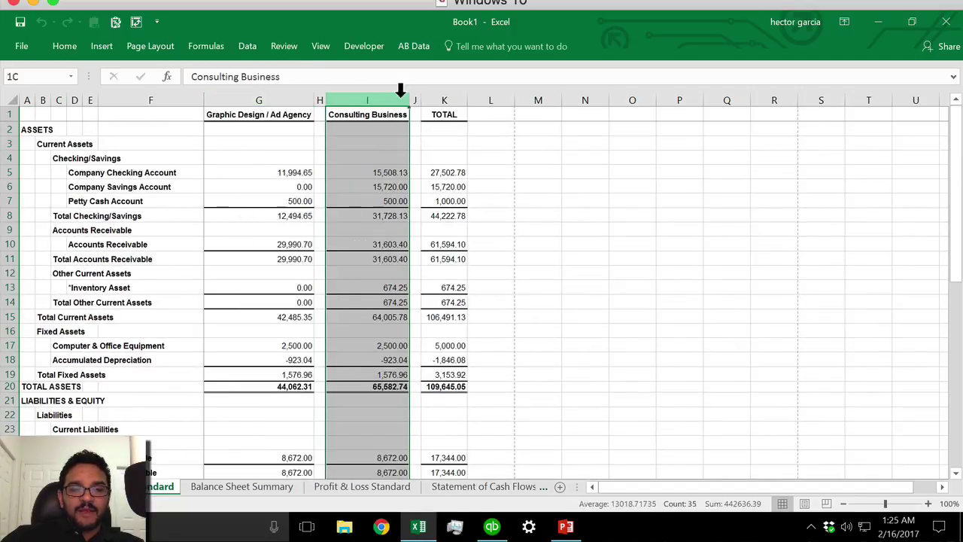
{"action": "scroll", "coordinate": [431, 257], "scroll_direction": "down", "scroll_amount": 8}
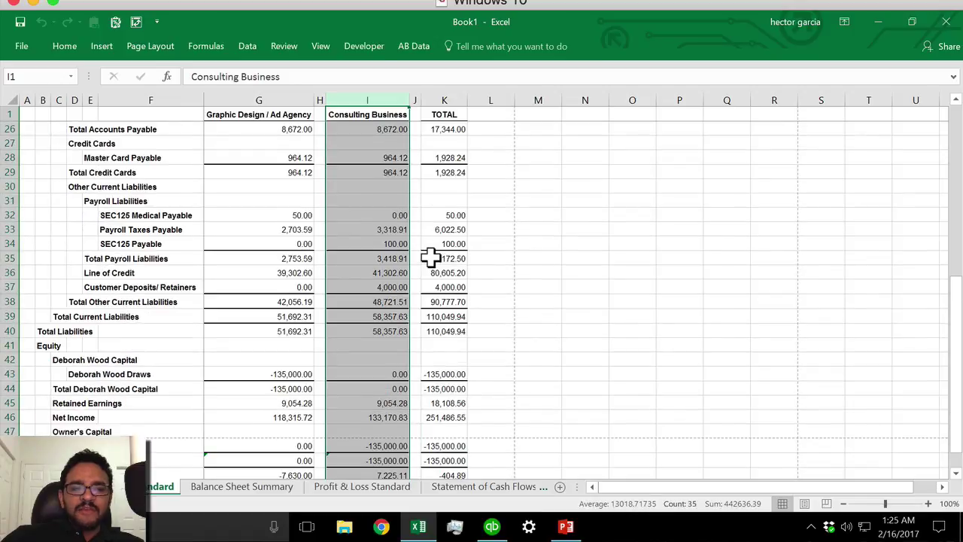
{"action": "scroll", "coordinate": [431, 258], "scroll_direction": "up", "scroll_amount": 4}
{"action": "scroll", "coordinate": [431, 257], "scroll_direction": "up", "scroll_amount": 4}
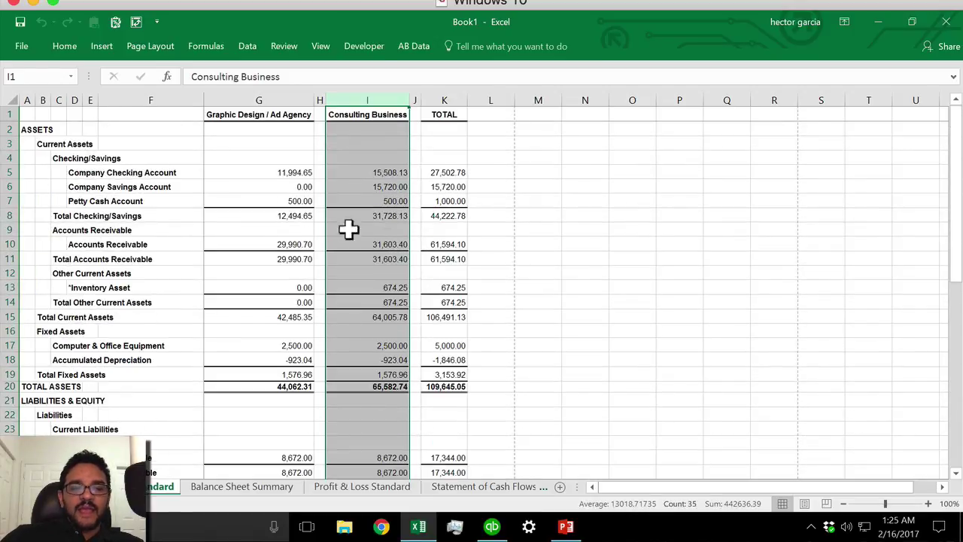
Step: Check the G8 Total Checking/Savings formula, then go to the Balance Sheet Summary sheet
{"action": "left_click", "coordinate": [251, 212]}
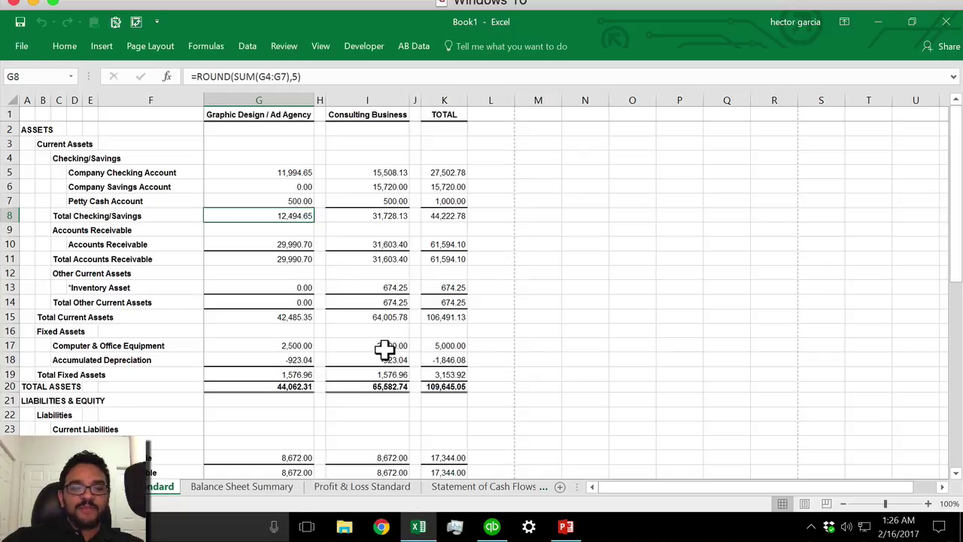
{"action": "scroll", "coordinate": [385, 348], "scroll_direction": "down", "scroll_amount": 7}
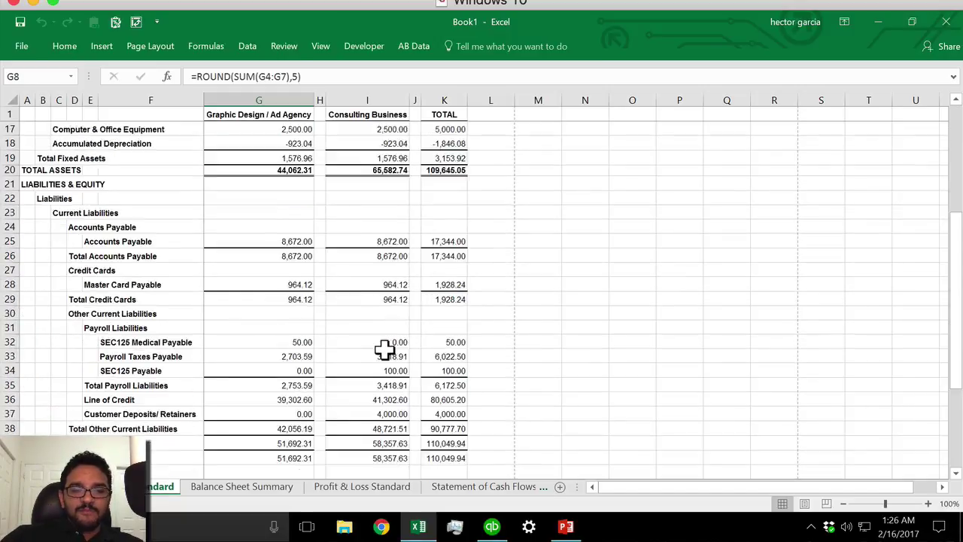
{"action": "scroll", "coordinate": [385, 348], "scroll_direction": "down", "scroll_amount": 3}
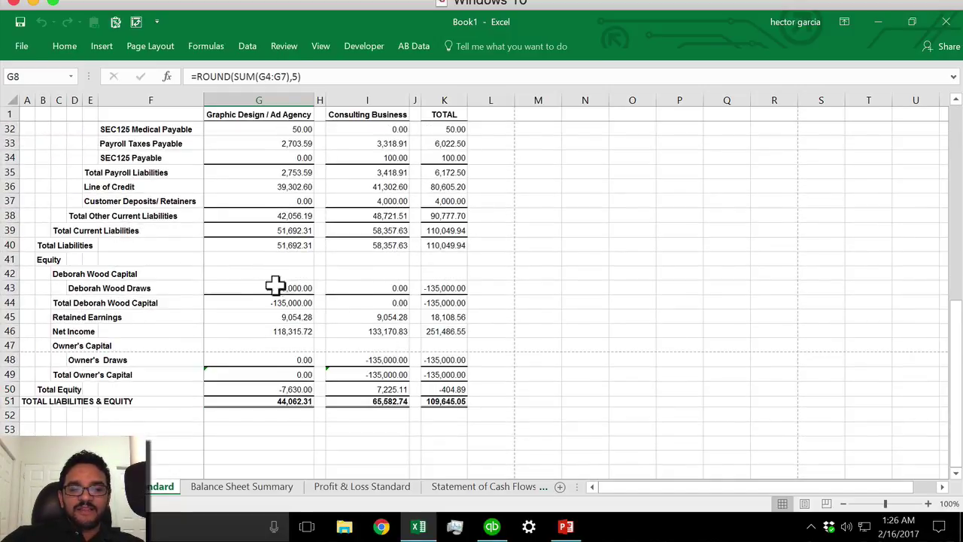
{"action": "scroll", "coordinate": [404, 339], "scroll_direction": "up", "scroll_amount": 10}
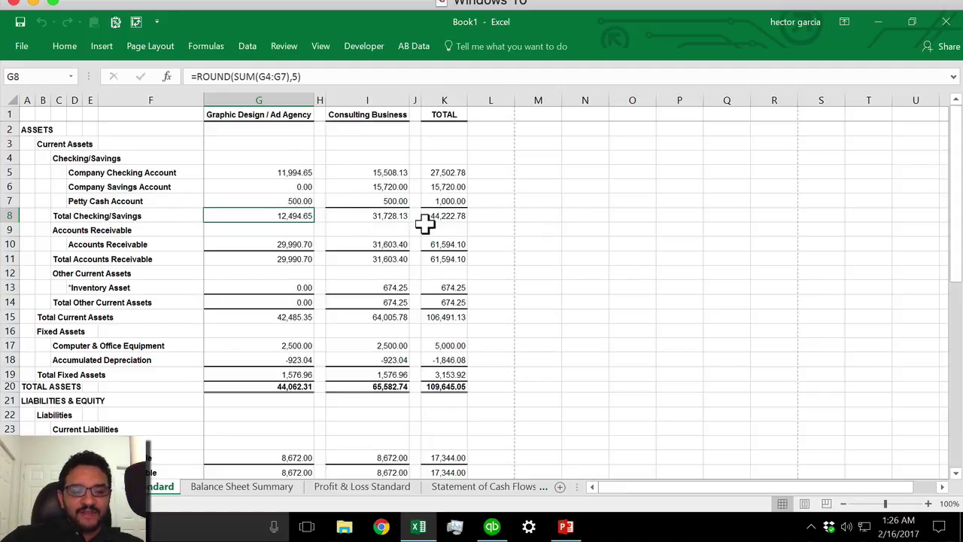
{"action": "left_click", "coordinate": [223, 488]}
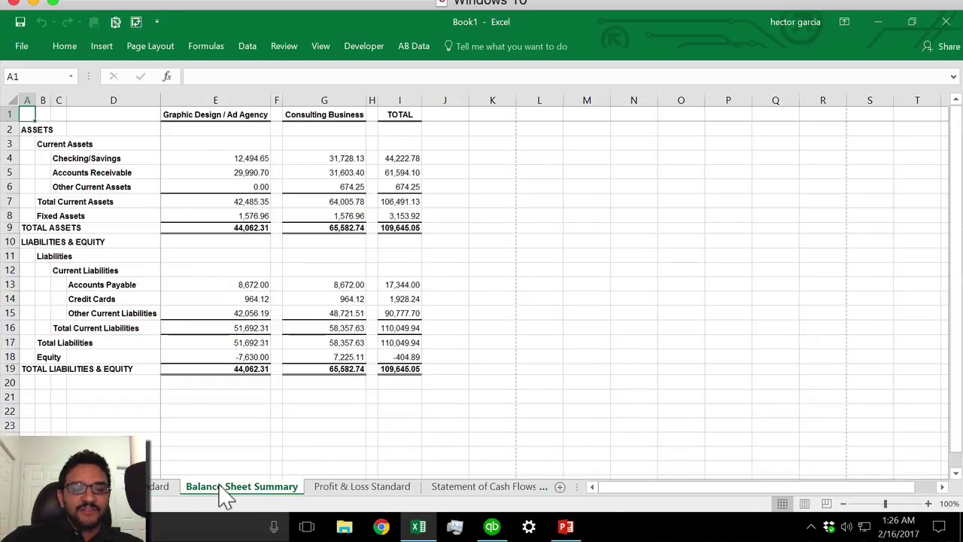
{"action": "left_click", "coordinate": [260, 144]}
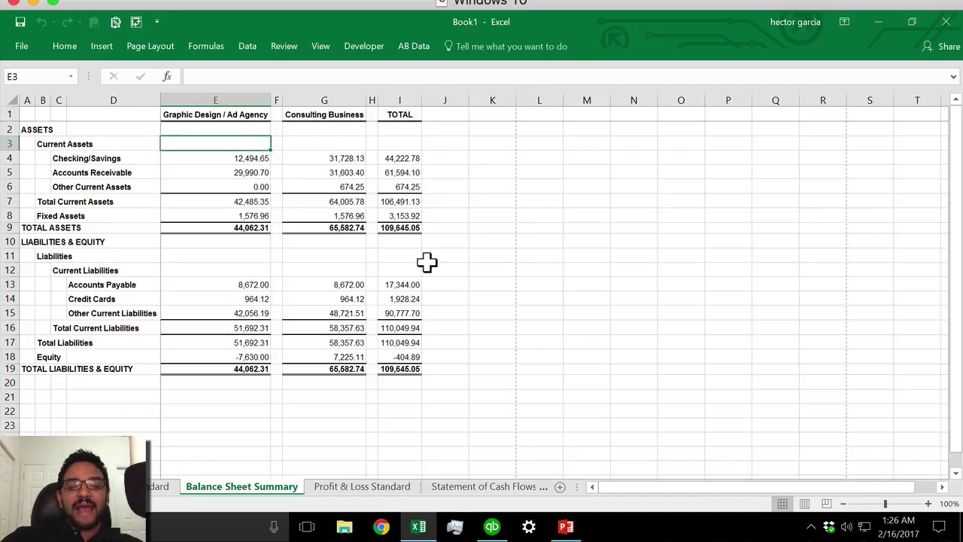
{"action": "left_click", "coordinate": [362, 487]}
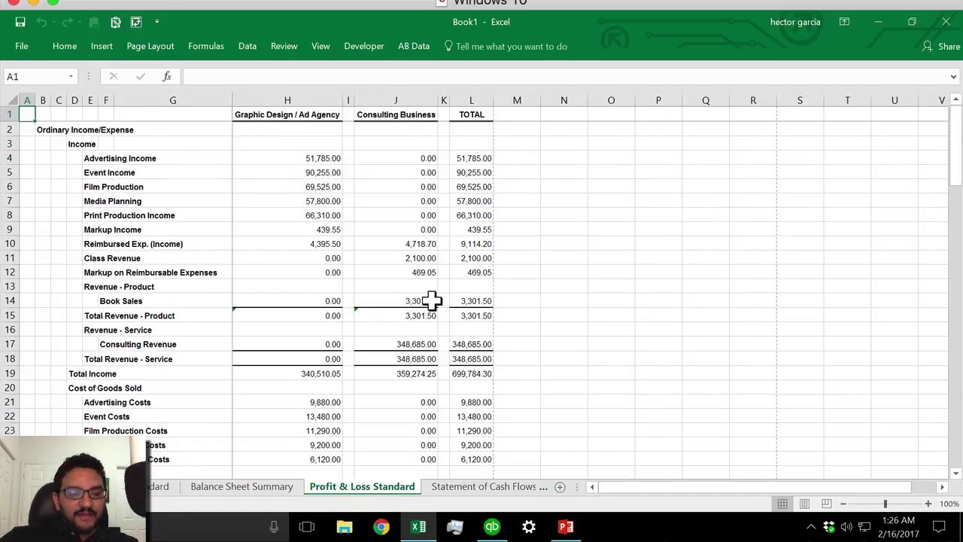
{"action": "scroll", "coordinate": [431, 301], "scroll_direction": "down", "scroll_amount": 2}
{"action": "scroll", "coordinate": [431, 300], "scroll_direction": "up", "scroll_amount": 2}
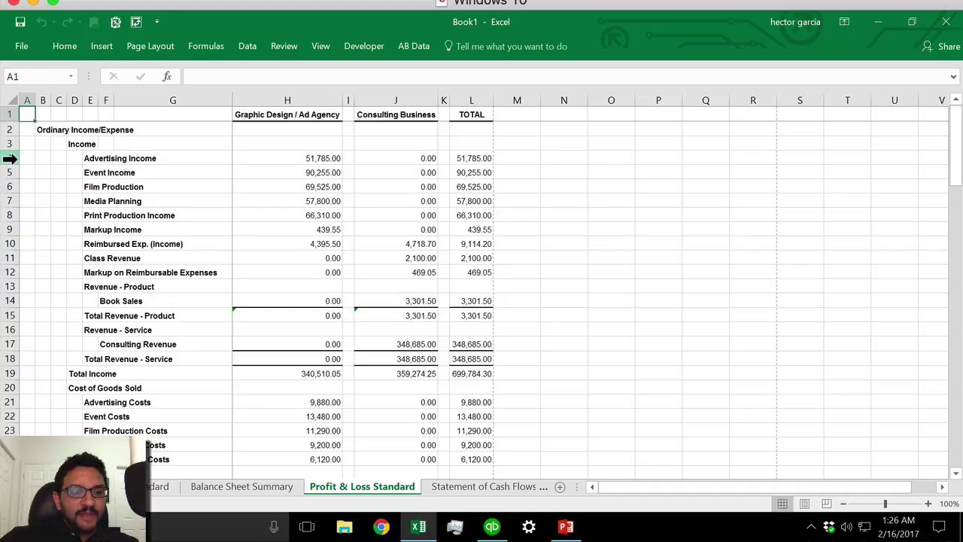
{"action": "left_click_drag", "start_coordinate": [9, 158], "coordinate": [6, 305]}
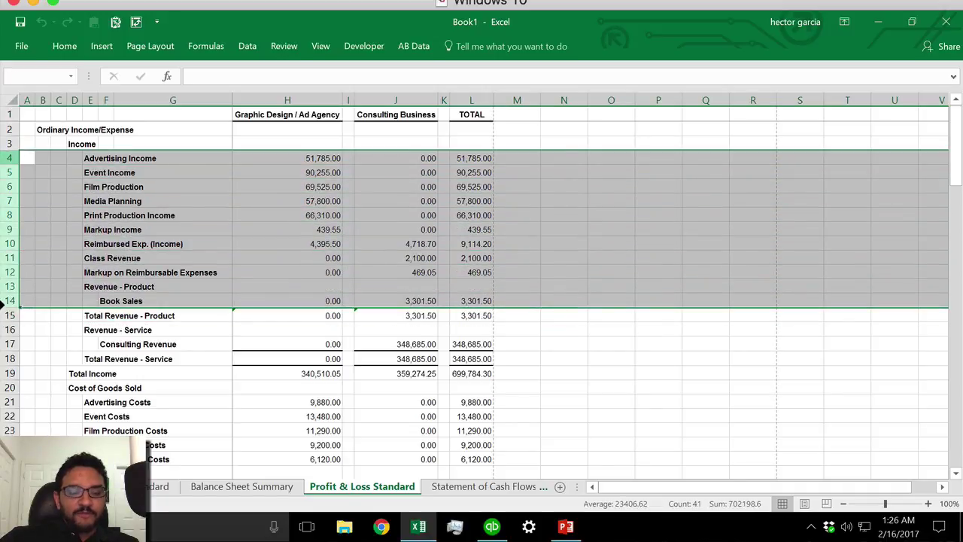
{"action": "left_click_drag", "start_coordinate": [312, 159], "coordinate": [315, 242]}
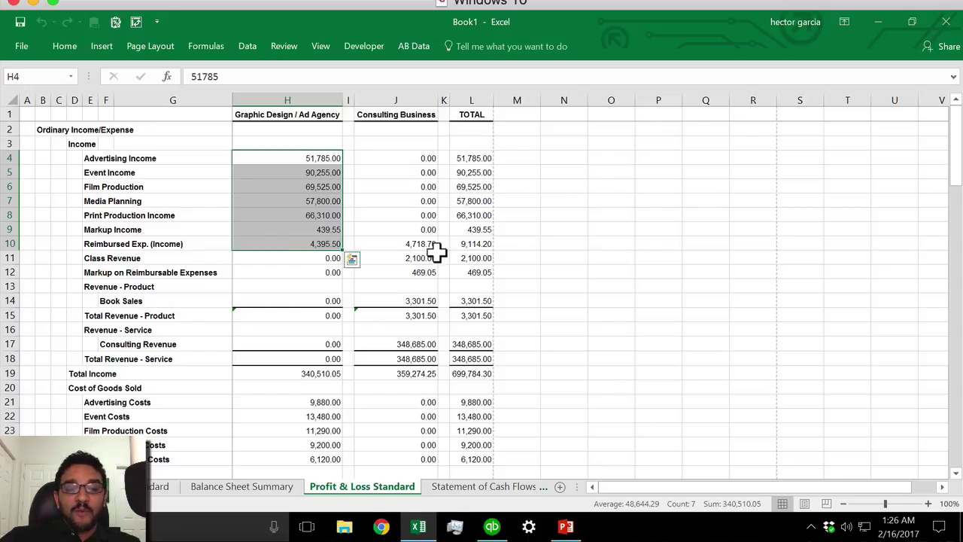
{"action": "left_click_drag", "start_coordinate": [426, 245], "coordinate": [427, 296]}
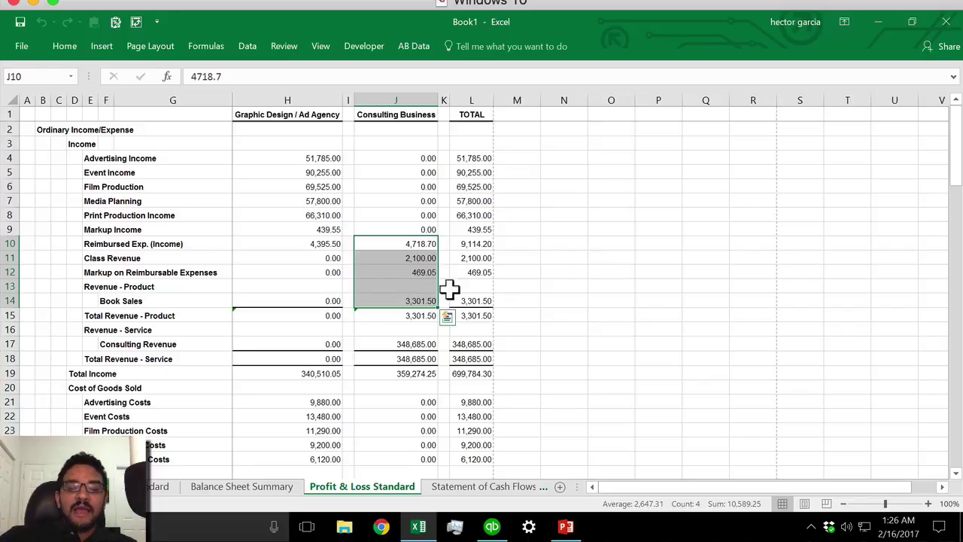
{"action": "scroll", "coordinate": [622, 297], "scroll_direction": "down", "scroll_amount": 1}
{"action": "scroll", "coordinate": [622, 299], "scroll_direction": "up", "scroll_amount": 1}
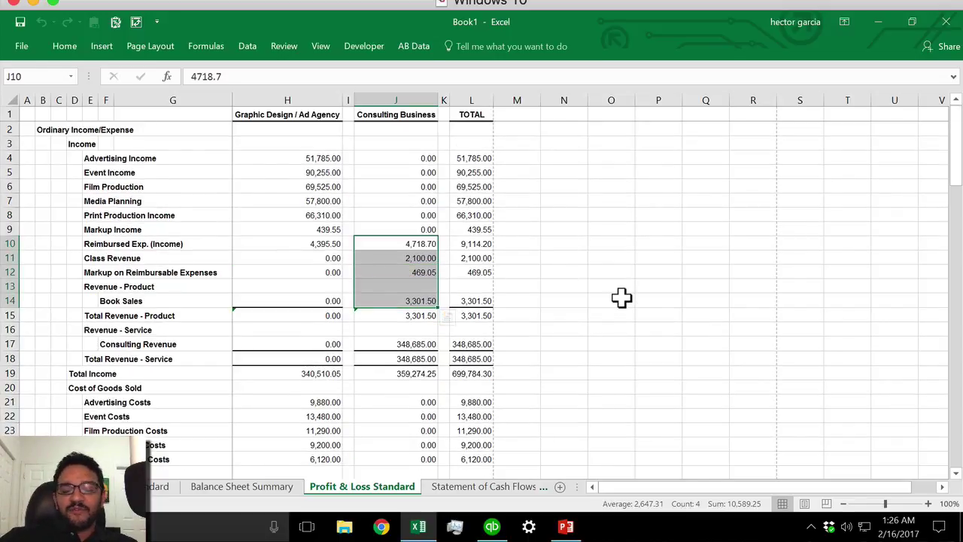
{"action": "scroll", "coordinate": [622, 298], "scroll_direction": "down", "scroll_amount": 1}
{"action": "scroll", "coordinate": [622, 297], "scroll_direction": "down", "scroll_amount": 7}
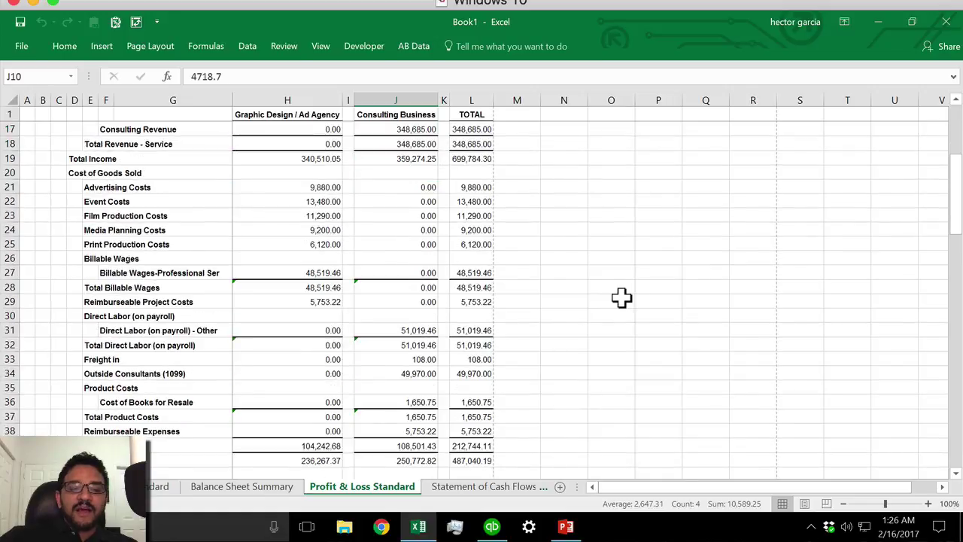
{"action": "scroll", "coordinate": [622, 297], "scroll_direction": "down", "scroll_amount": 2}
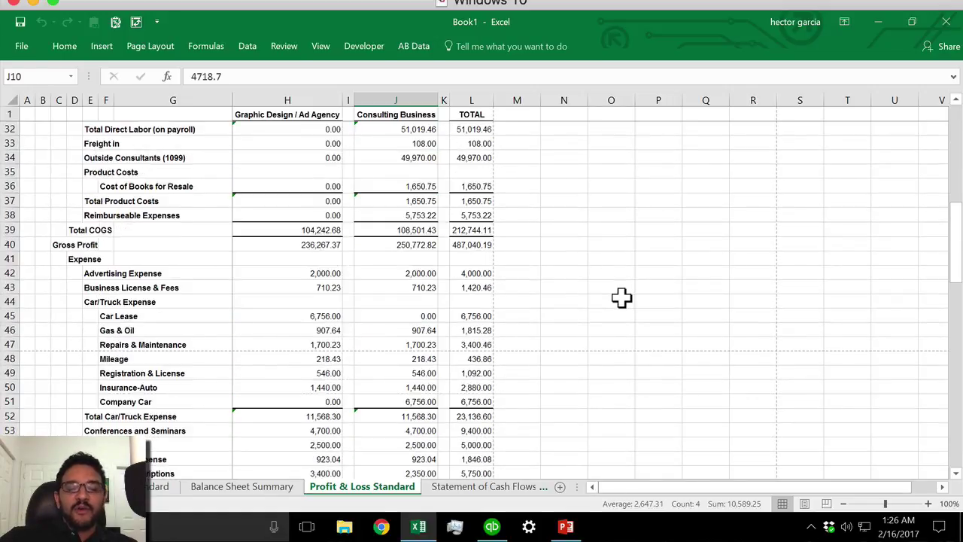
{"action": "scroll", "coordinate": [622, 297], "scroll_direction": "down", "scroll_amount": 10}
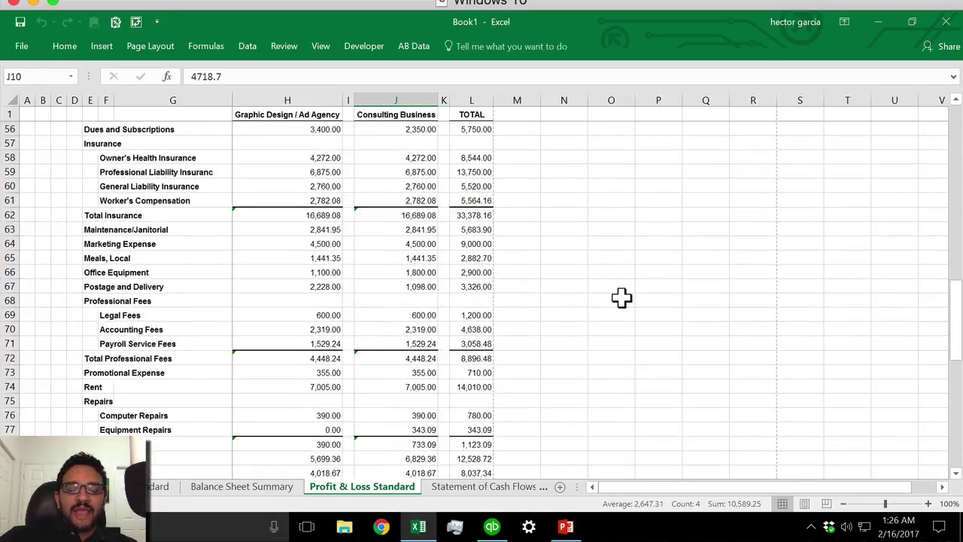
{"action": "scroll", "coordinate": [622, 298], "scroll_direction": "down", "scroll_amount": 3}
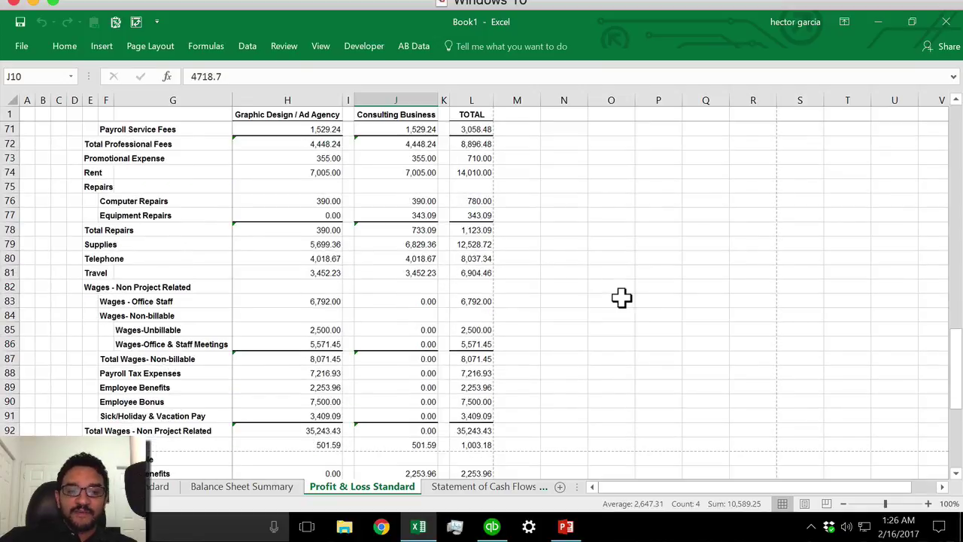
{"action": "scroll", "coordinate": [622, 298], "scroll_direction": "down", "scroll_amount": 1}
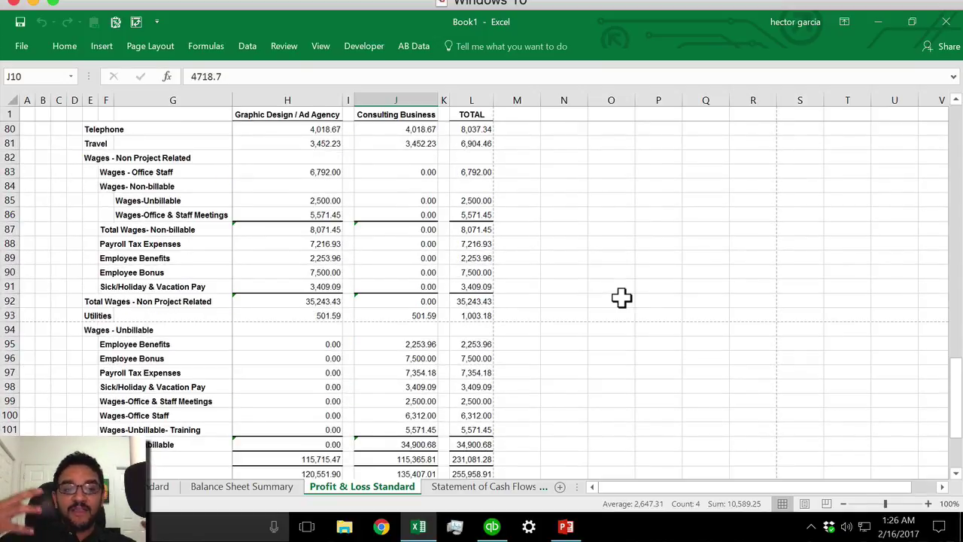
{"action": "key", "text": "ctrl+p"}
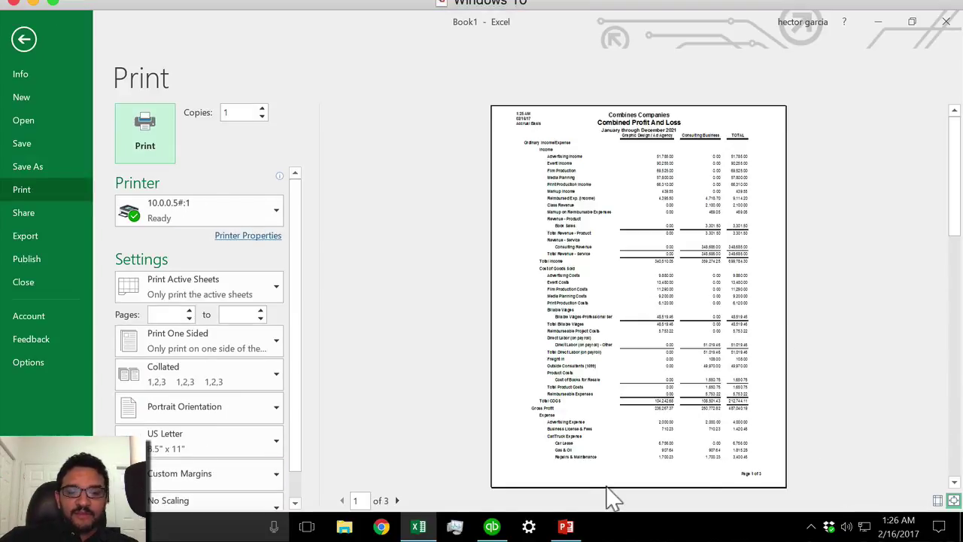
{"action": "left_click", "coordinate": [397, 500]}
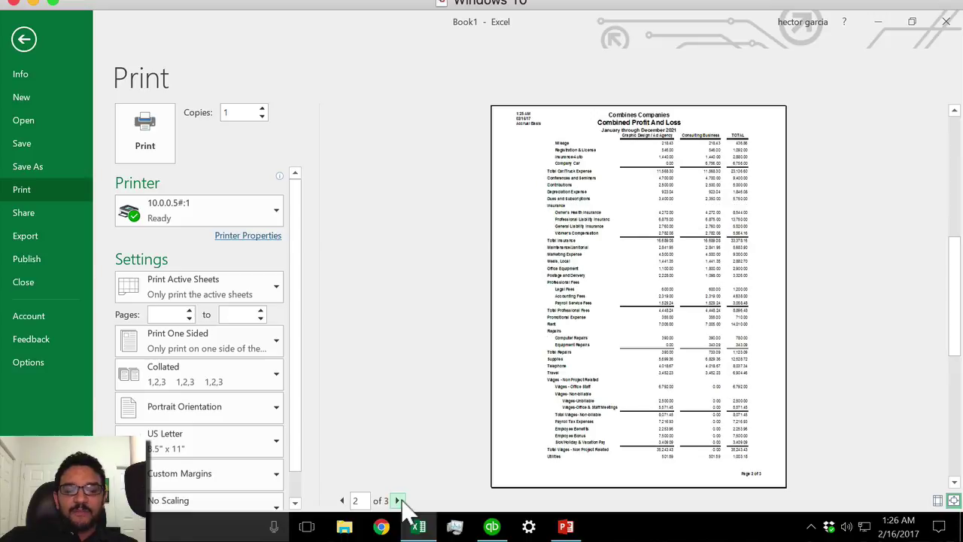
{"action": "left_click", "coordinate": [399, 502]}
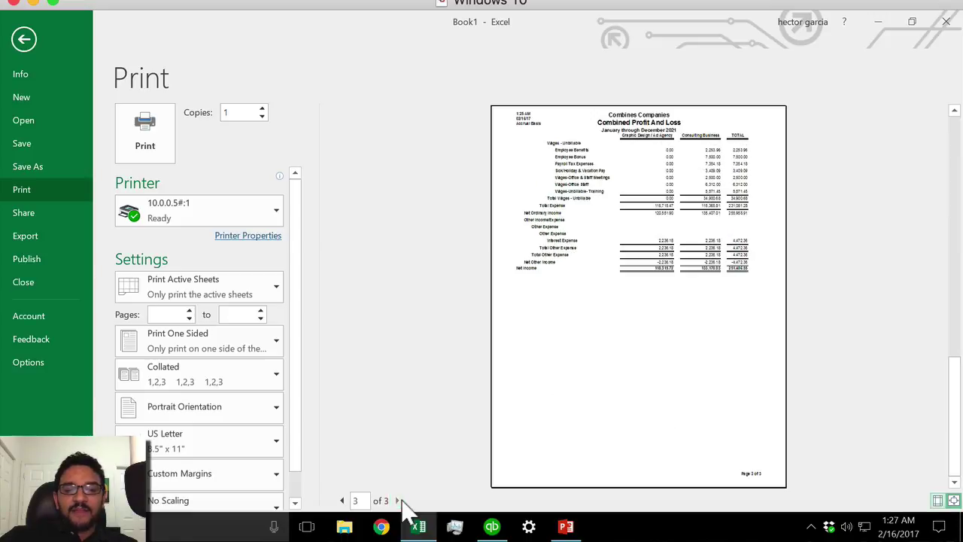
{"action": "left_click", "coordinate": [343, 501]}
{"action": "left_click", "coordinate": [342, 500]}
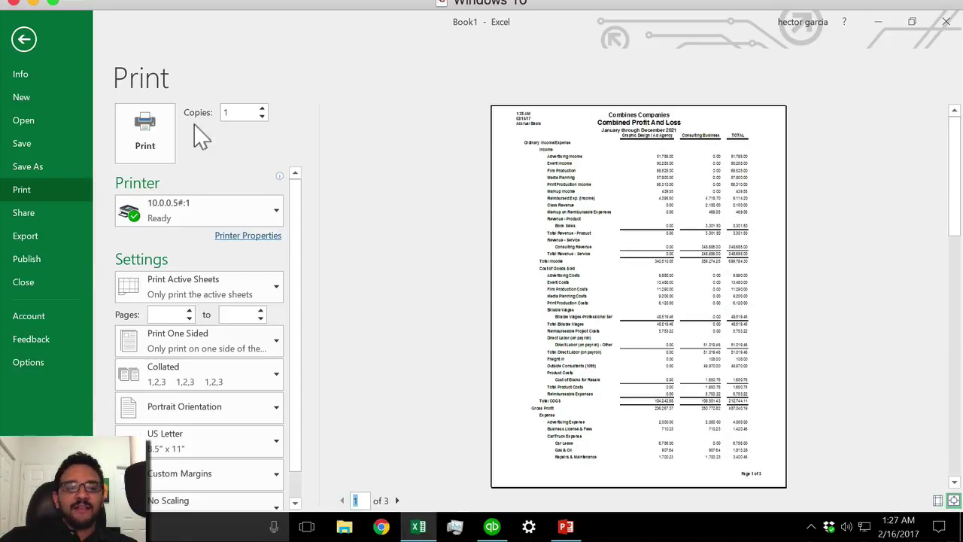
{"action": "left_click", "coordinate": [24, 39]}
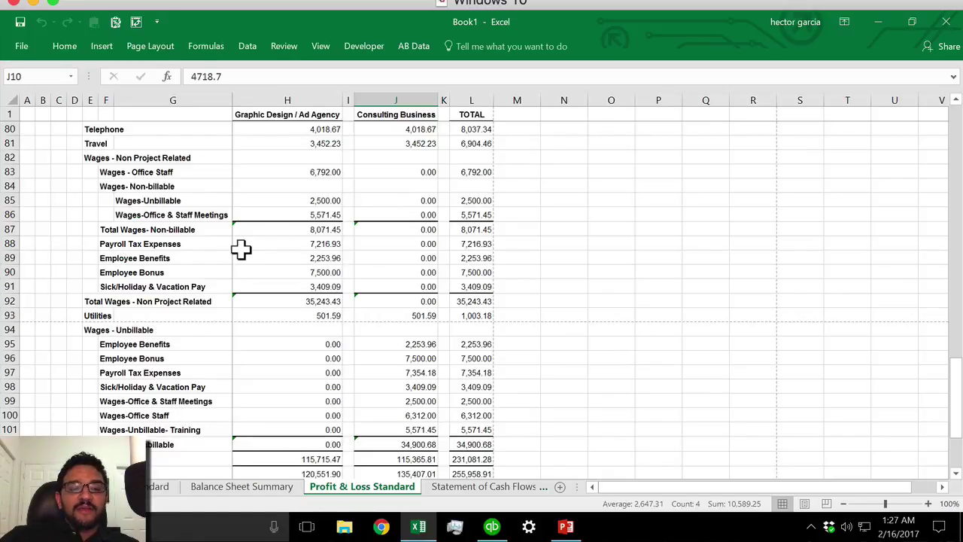
Step: Hide the Car/Truck expense detail rows 44–51
{"action": "scroll", "coordinate": [241, 250], "scroll_direction": "up", "scroll_amount": 12}
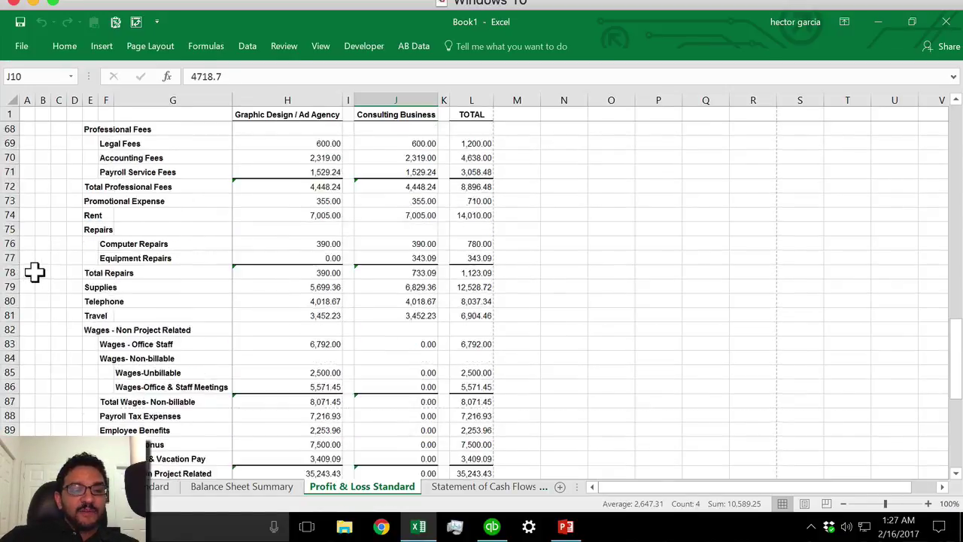
{"action": "scroll", "coordinate": [44, 252], "scroll_direction": "up", "scroll_amount": 3}
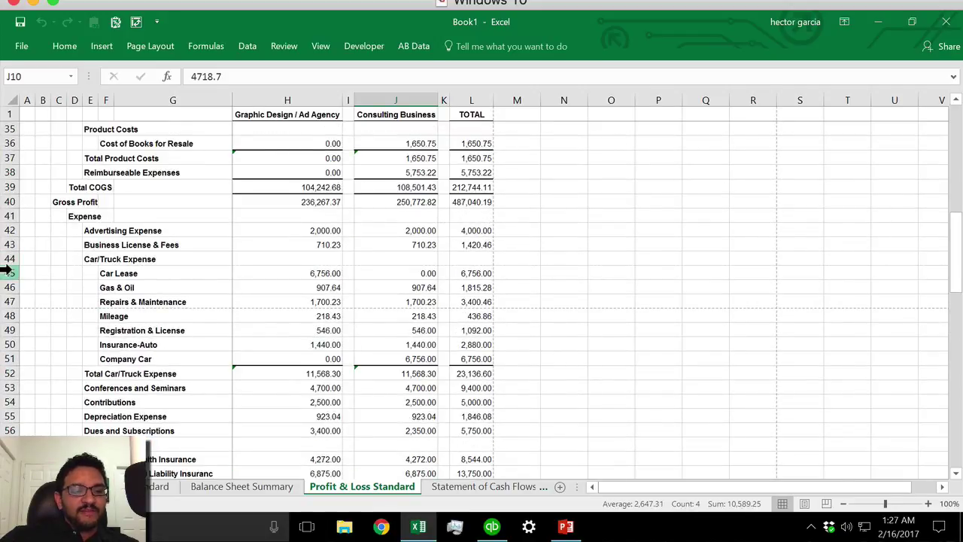
{"action": "left_click_drag", "start_coordinate": [9, 274], "coordinate": [10, 360]}
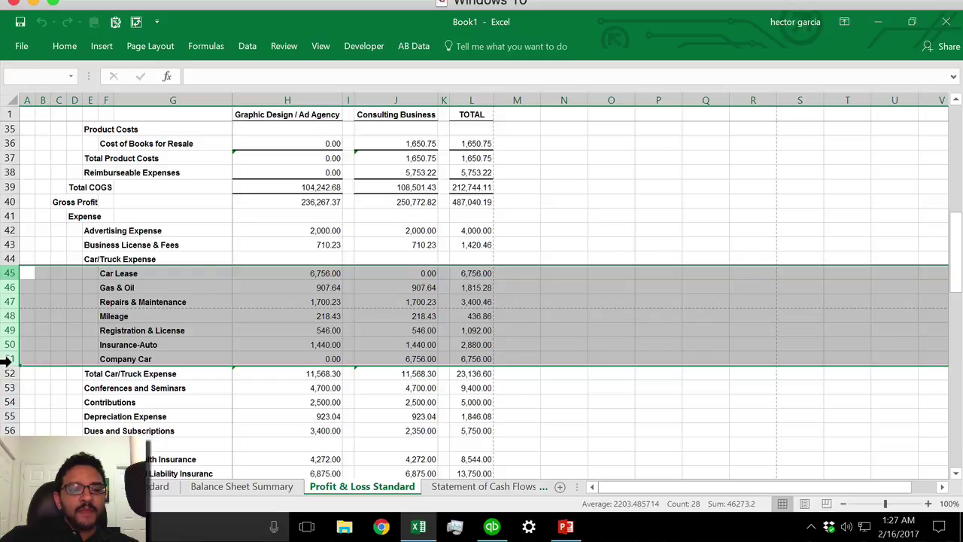
{"action": "left_click_drag", "start_coordinate": [9, 259], "coordinate": [8, 359]}
{"action": "right_click", "coordinate": [182, 316]}
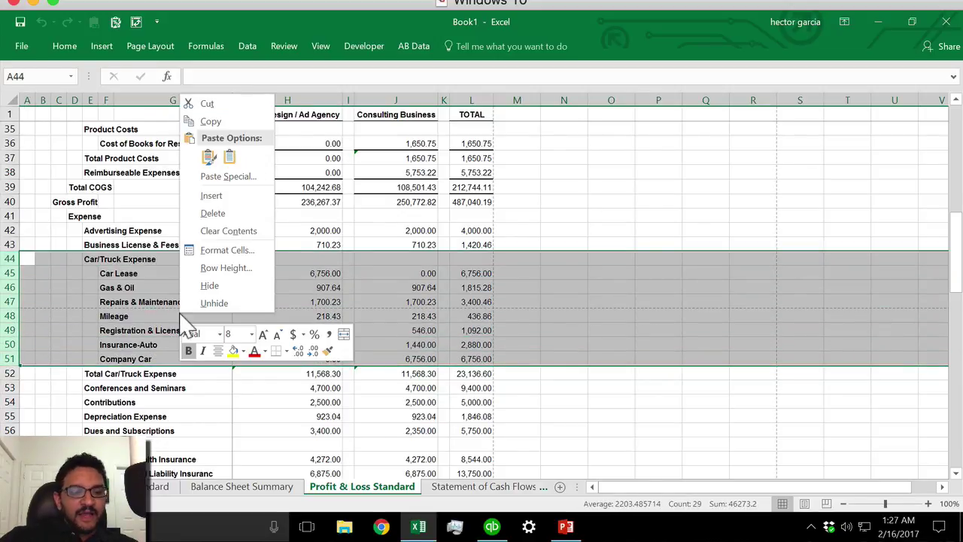
{"action": "left_click", "coordinate": [211, 285]}
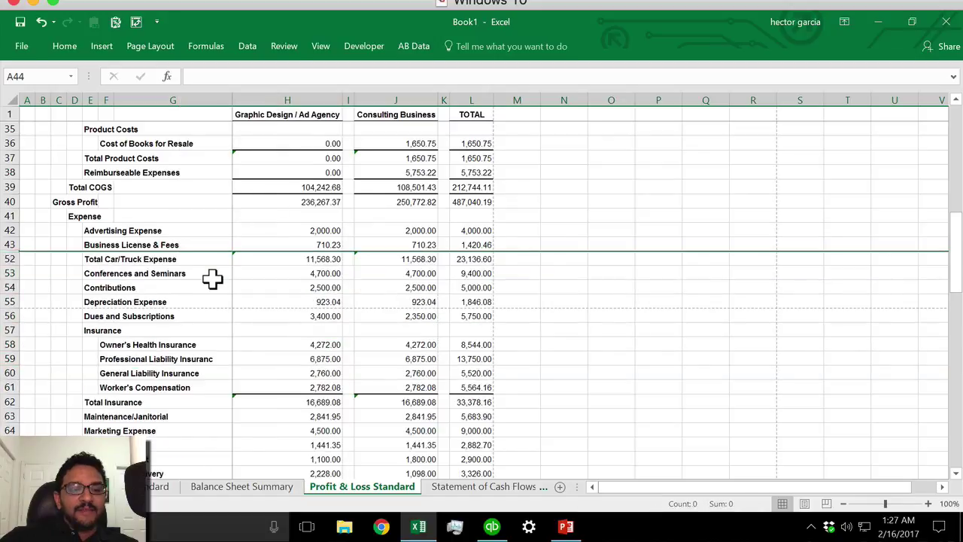
Step: Hide the Insurance detail rows 57–61, leaving the 33,378.16 total visible
{"action": "left_click_drag", "start_coordinate": [13, 331], "coordinate": [14, 386]}
{"action": "right_click", "coordinate": [103, 362]}
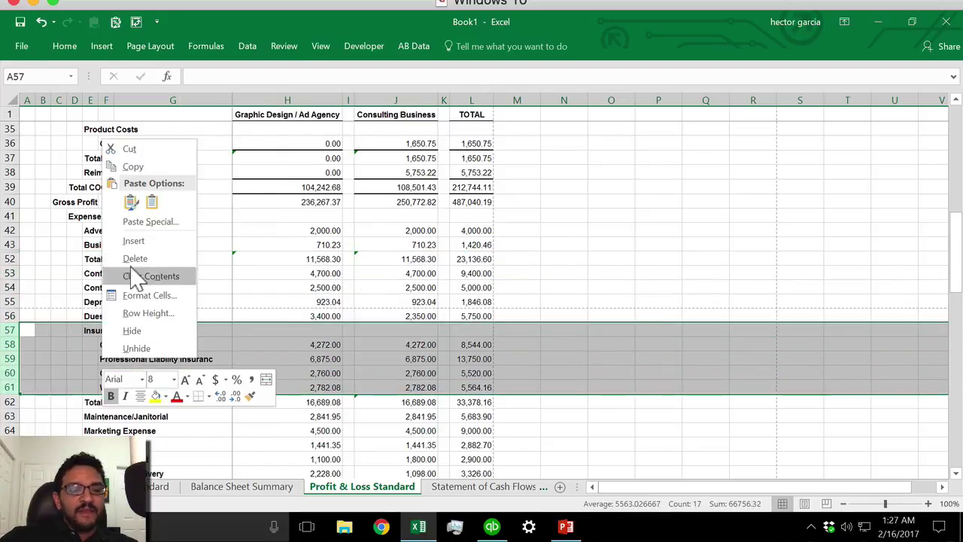
{"action": "left_click", "coordinate": [133, 330]}
{"action": "scroll", "coordinate": [250, 297], "scroll_direction": "up", "scroll_amount": 2}
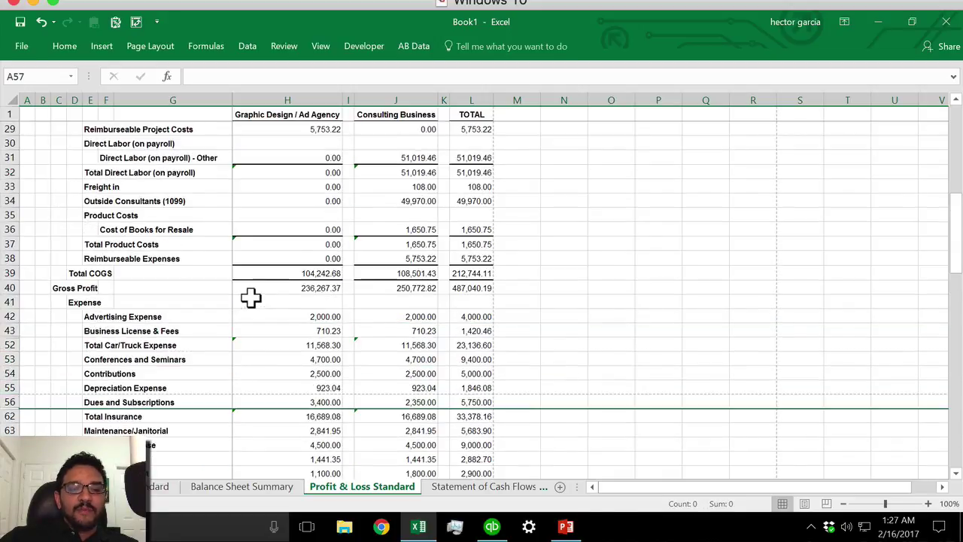
{"action": "scroll", "coordinate": [250, 297], "scroll_direction": "up", "scroll_amount": 4}
{"action": "scroll", "coordinate": [251, 297], "scroll_direction": "down", "scroll_amount": 8}
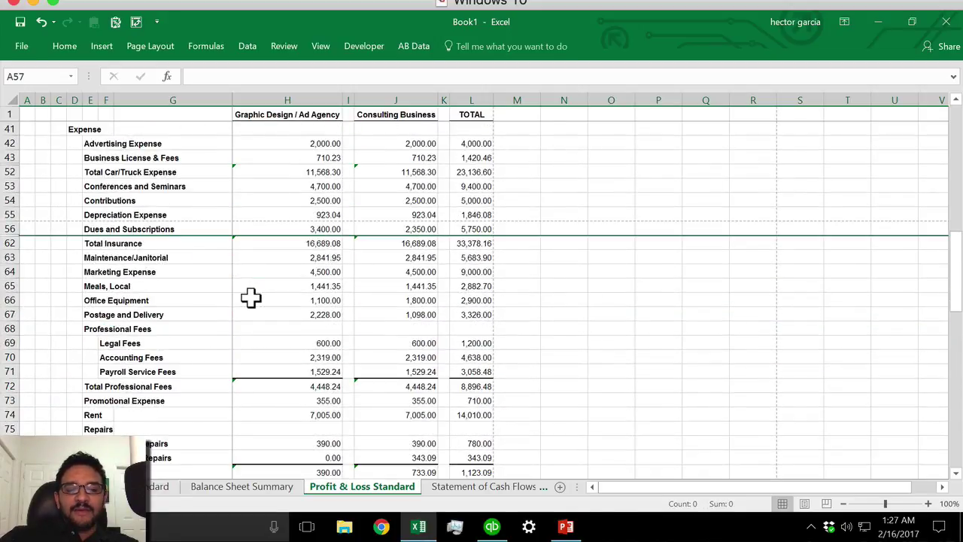
Step: Turn on Auto Outline in the Combine Reports Excel options, then return to the Excel sheet
{"action": "left_click", "coordinate": [492, 526]}
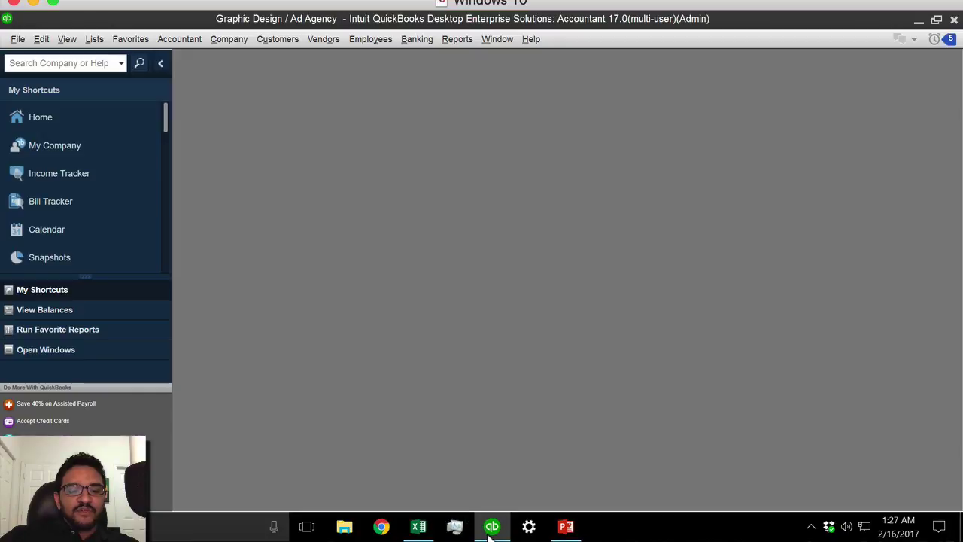
{"action": "left_click", "coordinate": [451, 40]}
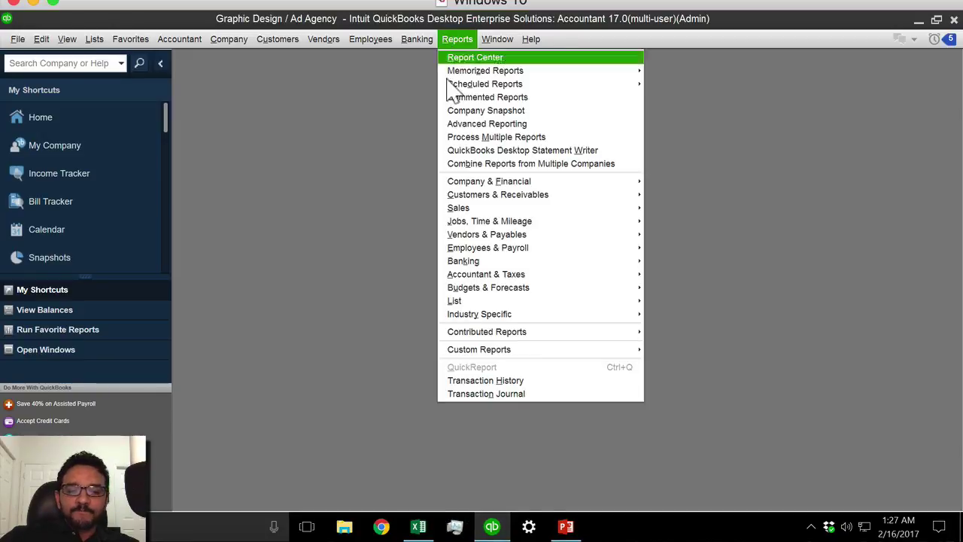
{"action": "left_click", "coordinate": [474, 167]}
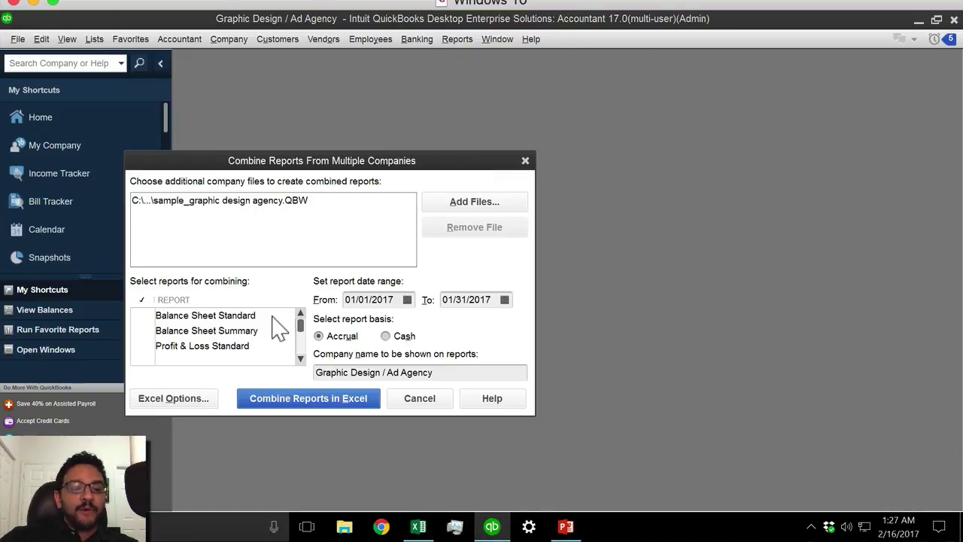
{"action": "left_click", "coordinate": [168, 403]}
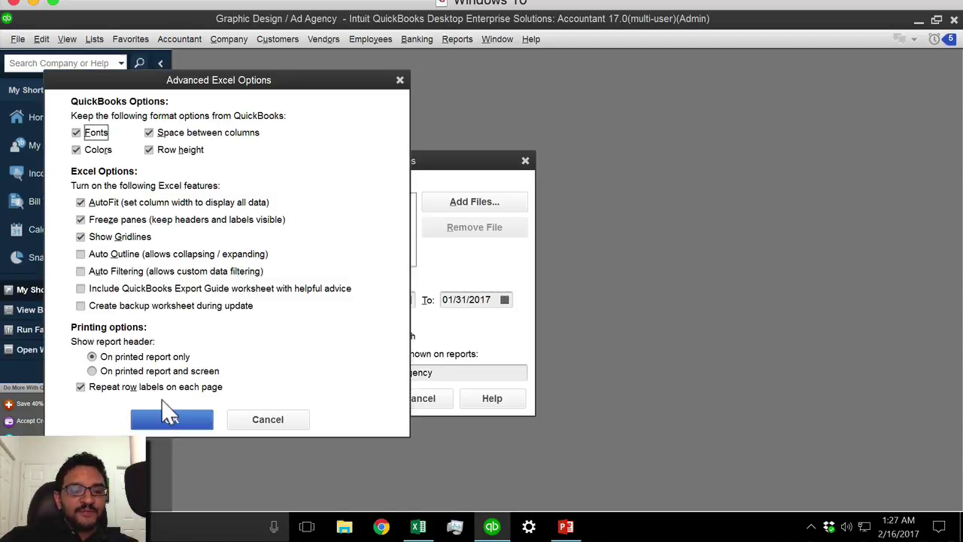
{"action": "left_click", "coordinate": [124, 255]}
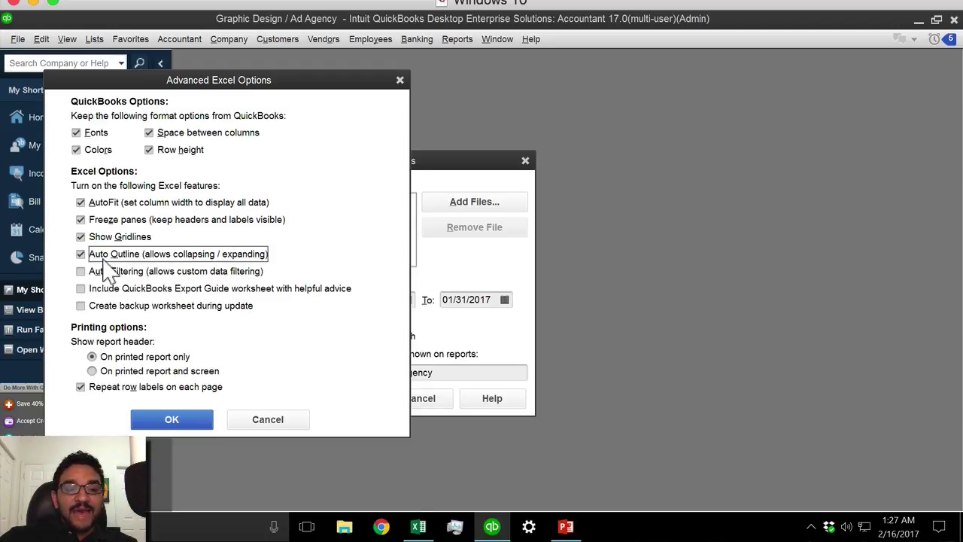
{"action": "left_click", "coordinate": [419, 526]}
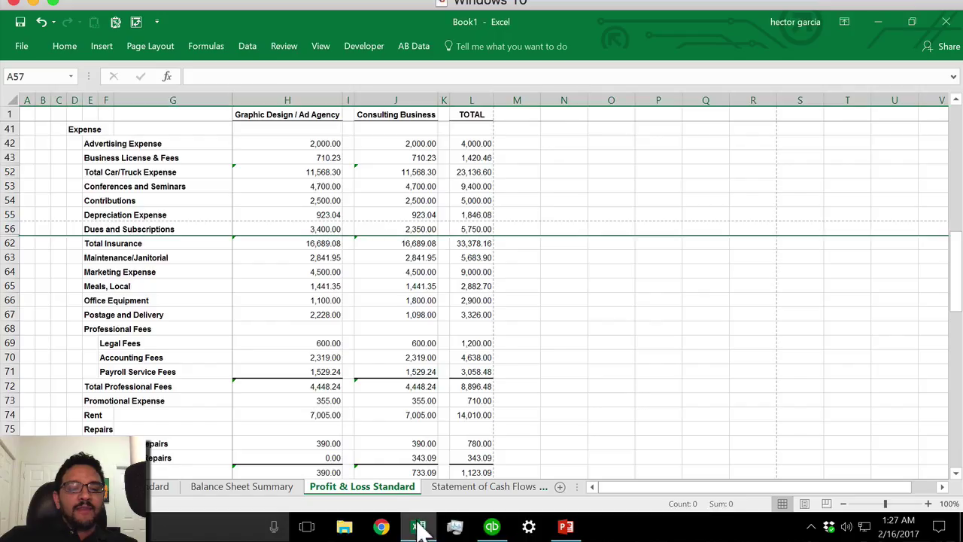
Step: Hide the Professional Fees detail rows 68–71 so only Total Professional Fees shows
{"action": "left_click", "coordinate": [71, 241]}
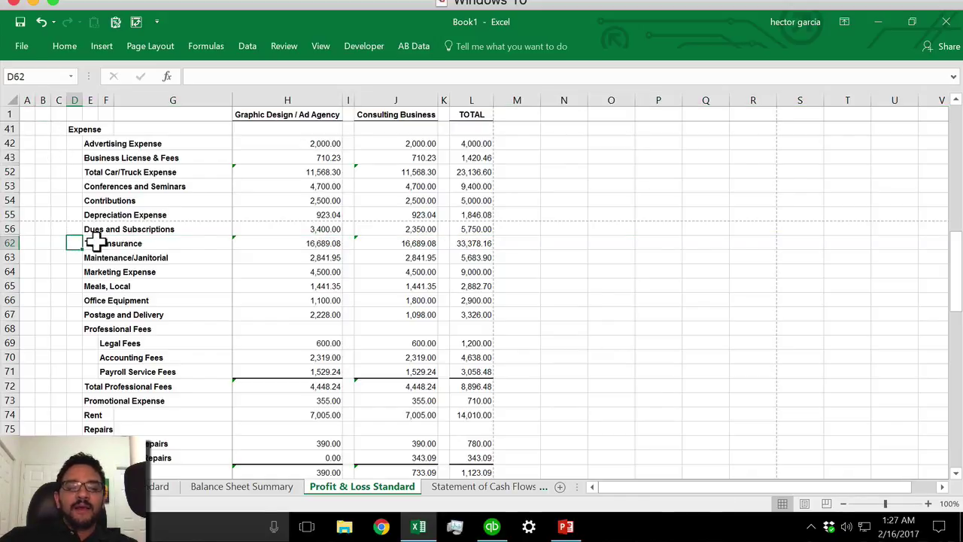
{"action": "scroll", "coordinate": [250, 323], "scroll_direction": "down", "scroll_amount": 1}
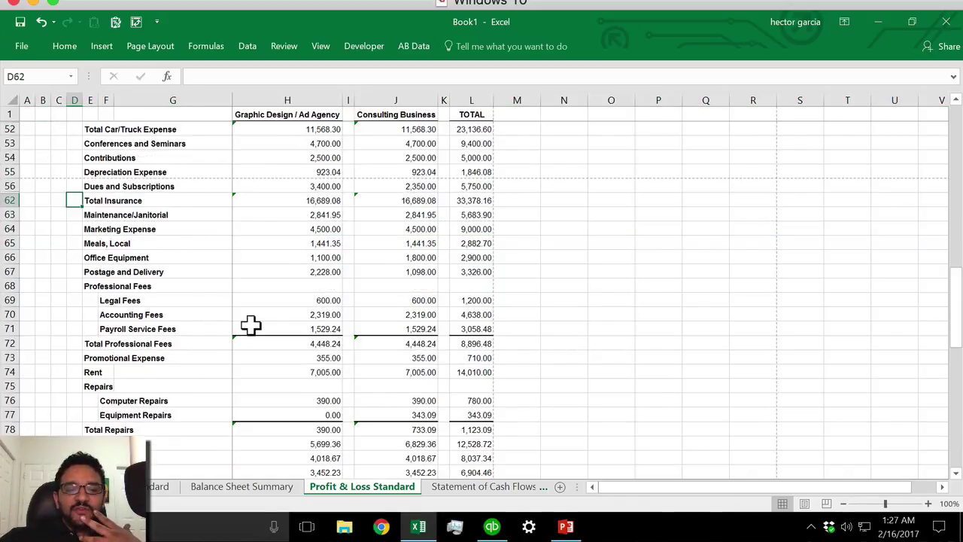
{"action": "left_click_drag", "start_coordinate": [12, 286], "coordinate": [9, 329]}
{"action": "right_click", "coordinate": [97, 307]}
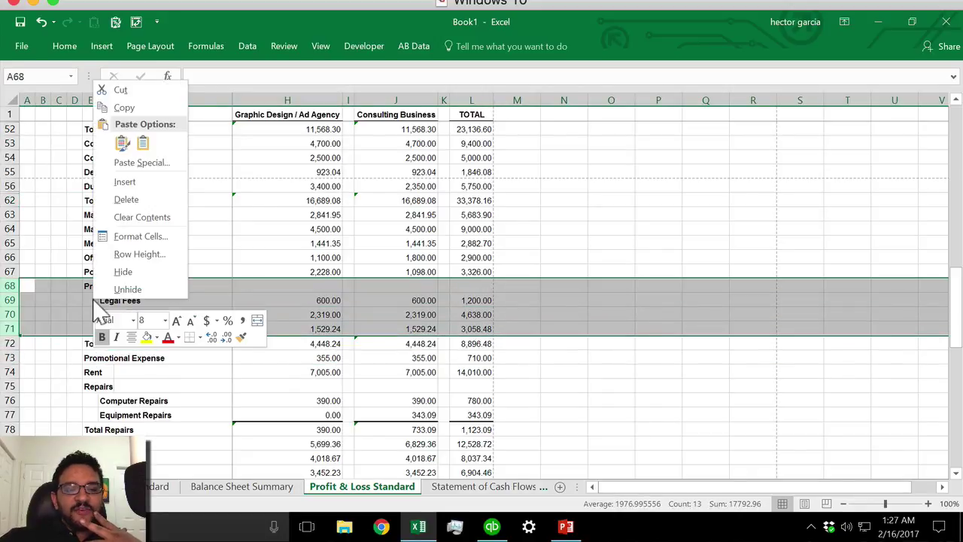
{"action": "left_click", "coordinate": [123, 272]}
{"action": "left_click", "coordinate": [166, 320]}
{"action": "scroll", "coordinate": [166, 320], "scroll_direction": "up", "scroll_amount": 7}
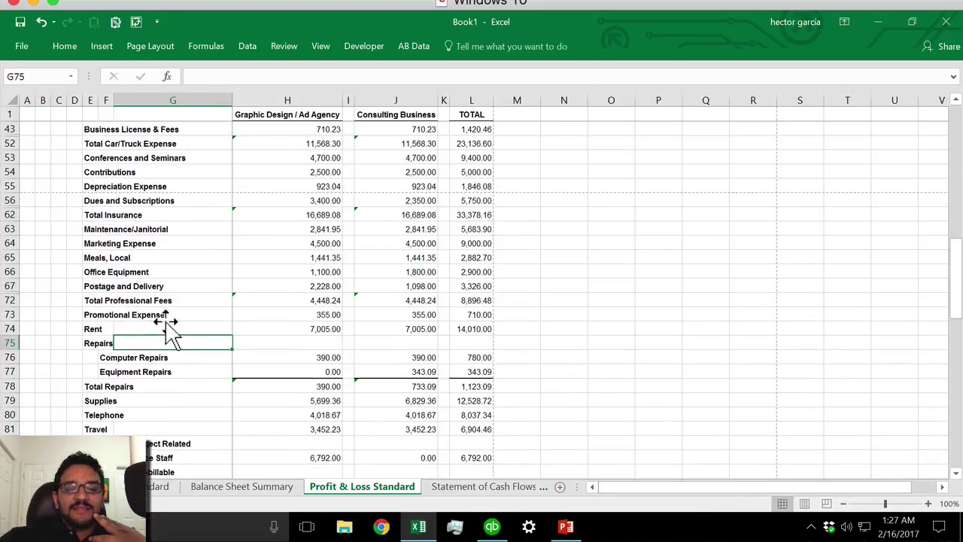
{"action": "scroll", "coordinate": [166, 321], "scroll_direction": "up", "scroll_amount": 6}
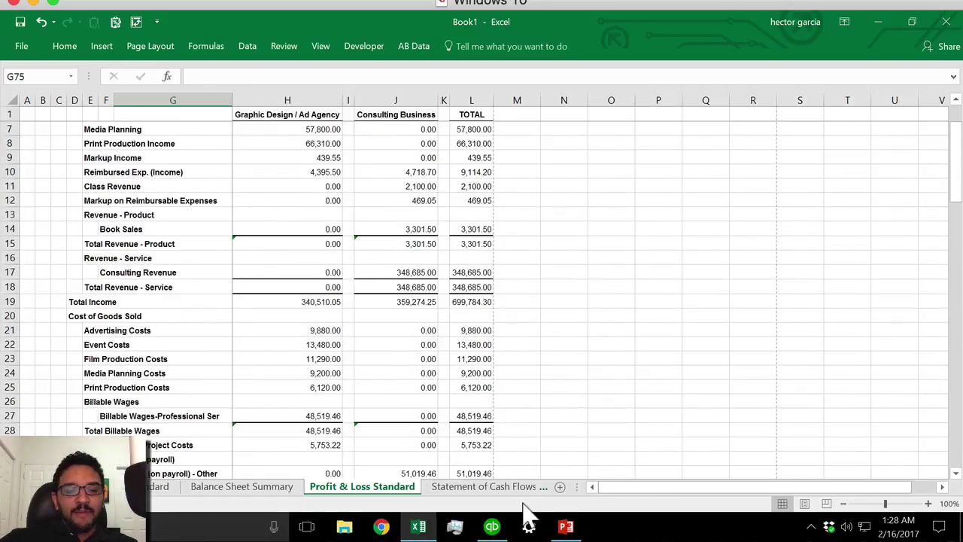
{"action": "left_click", "coordinate": [488, 487]}
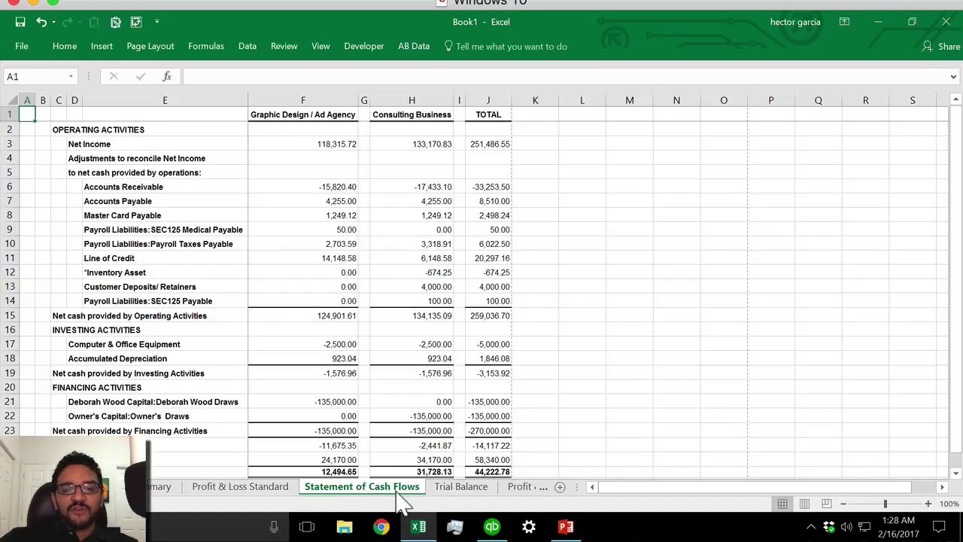
{"action": "left_click", "coordinate": [454, 489]}
{"action": "left_click", "coordinate": [515, 489]}
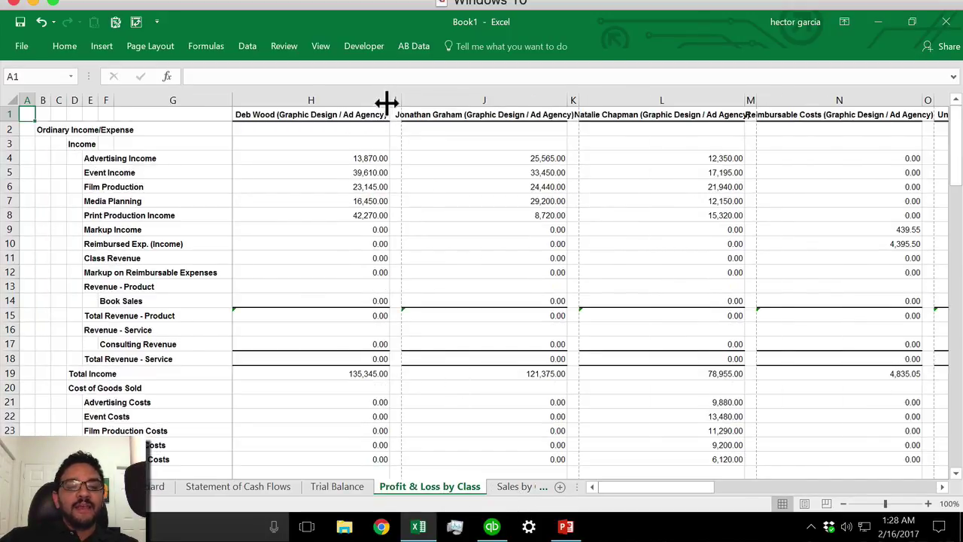
{"action": "left_click", "coordinate": [334, 97]}
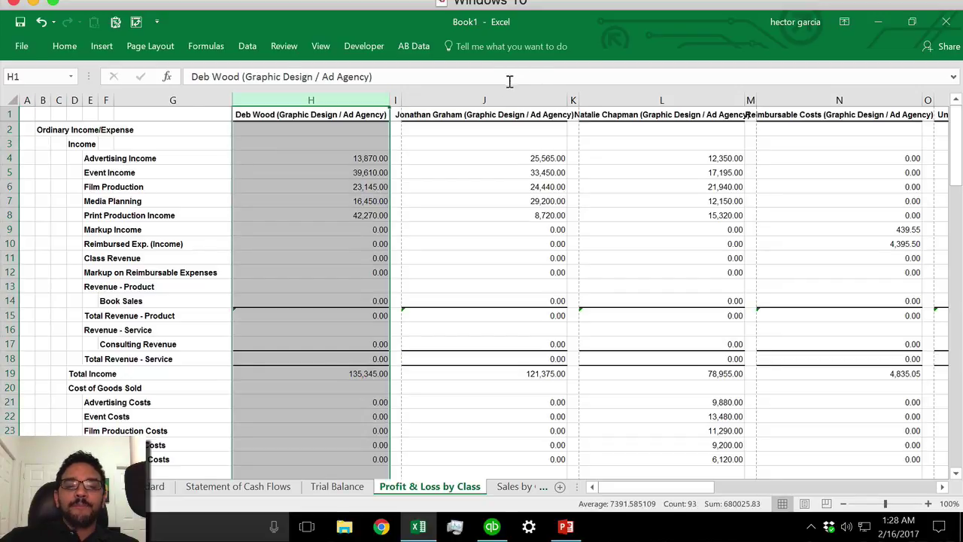
{"action": "left_click", "coordinate": [508, 94]}
{"action": "left_click", "coordinate": [679, 94]}
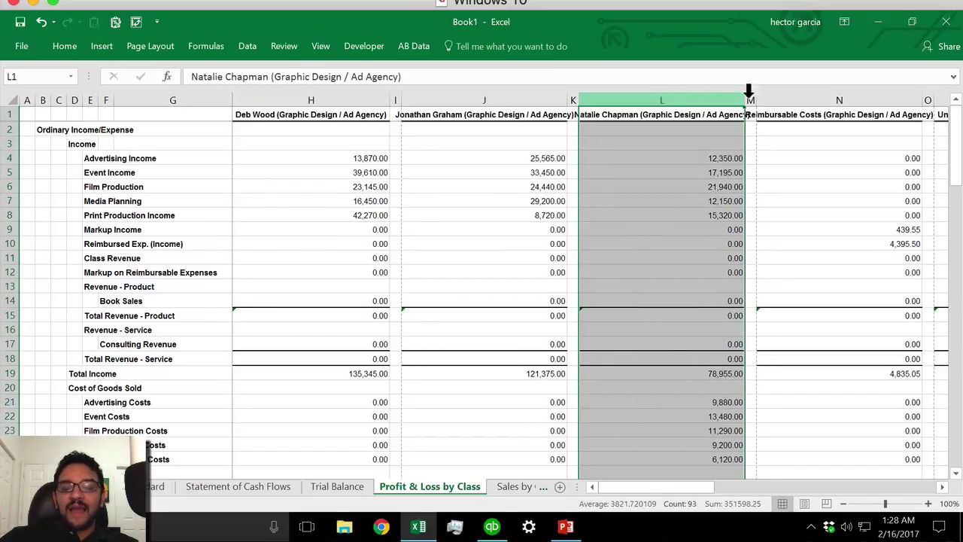
{"action": "left_click", "coordinate": [841, 90]}
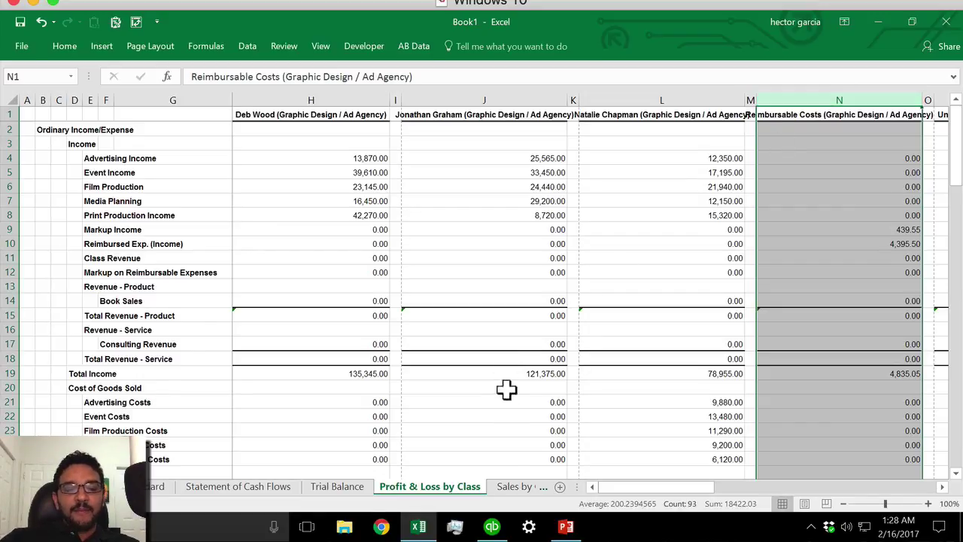
{"action": "left_click", "coordinate": [513, 488]}
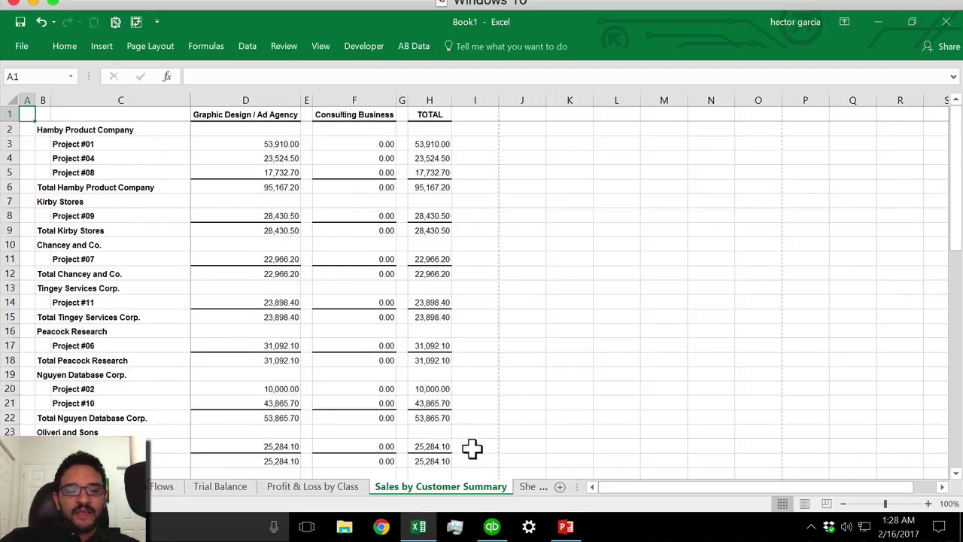
{"action": "left_click", "coordinate": [535, 487]}
{"action": "left_click", "coordinate": [312, 487]}
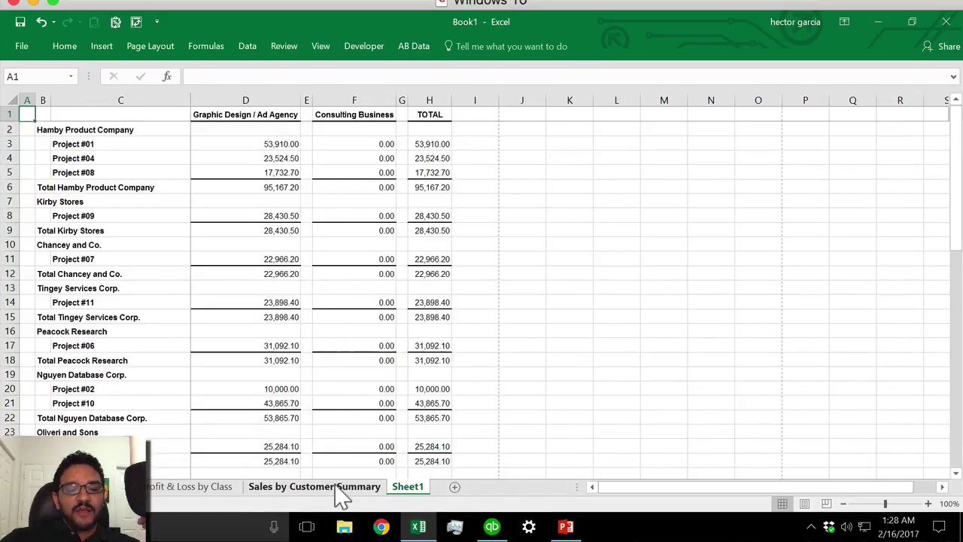
{"action": "scroll", "coordinate": [346, 487], "scroll_direction": "right", "scroll_amount": 3}
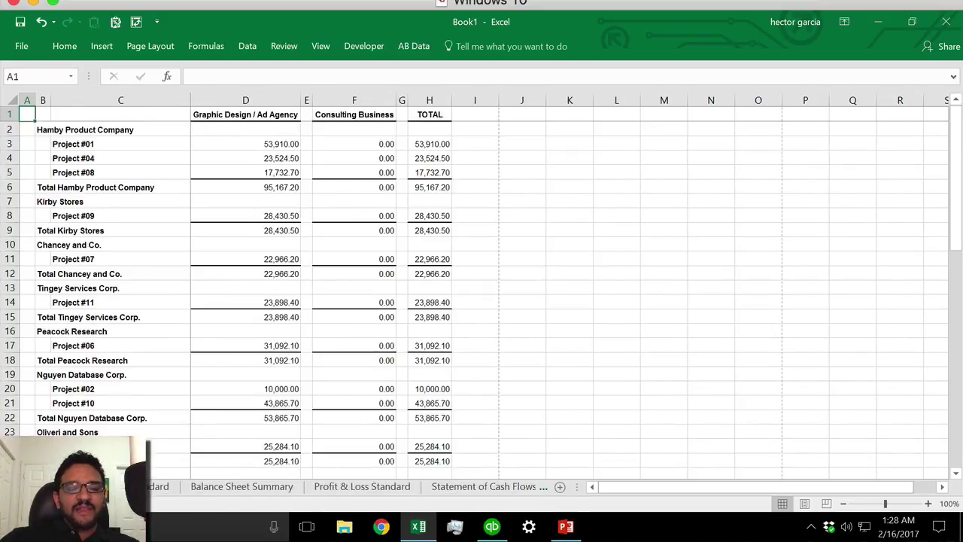
{"action": "left_click", "coordinate": [335, 488]}
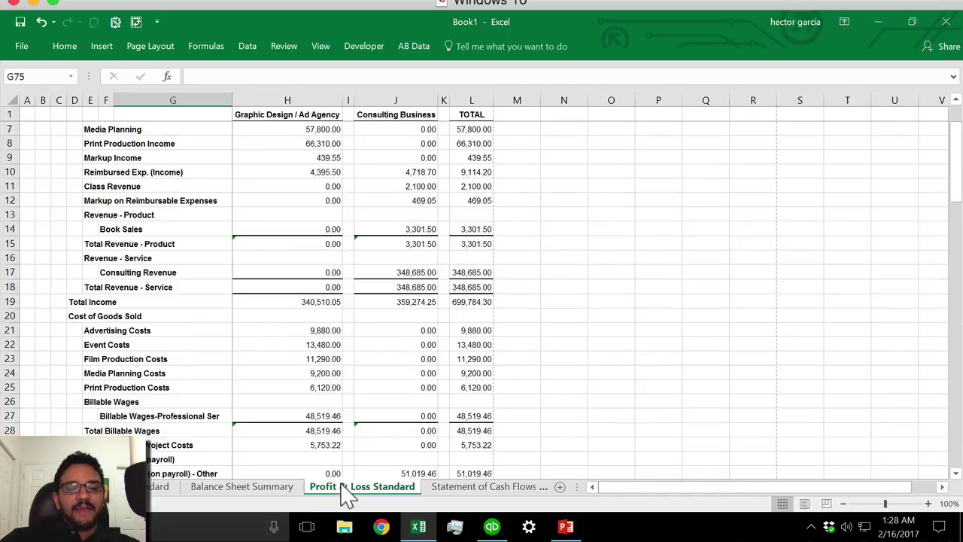
{"action": "scroll", "coordinate": [399, 326], "scroll_direction": "down", "scroll_amount": 20}
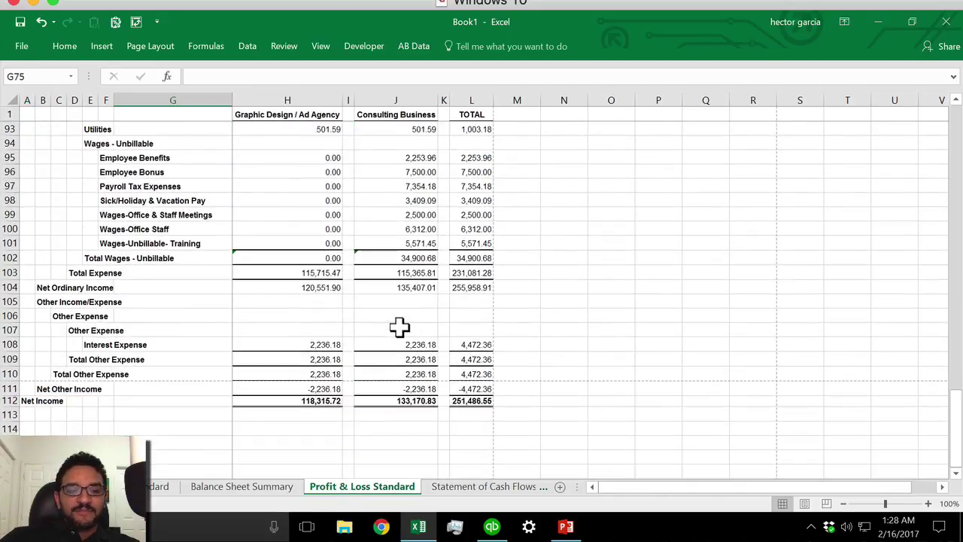
{"action": "left_click_drag", "start_coordinate": [301, 401], "coordinate": [472, 402]}
{"action": "left_click", "coordinate": [472, 403]}
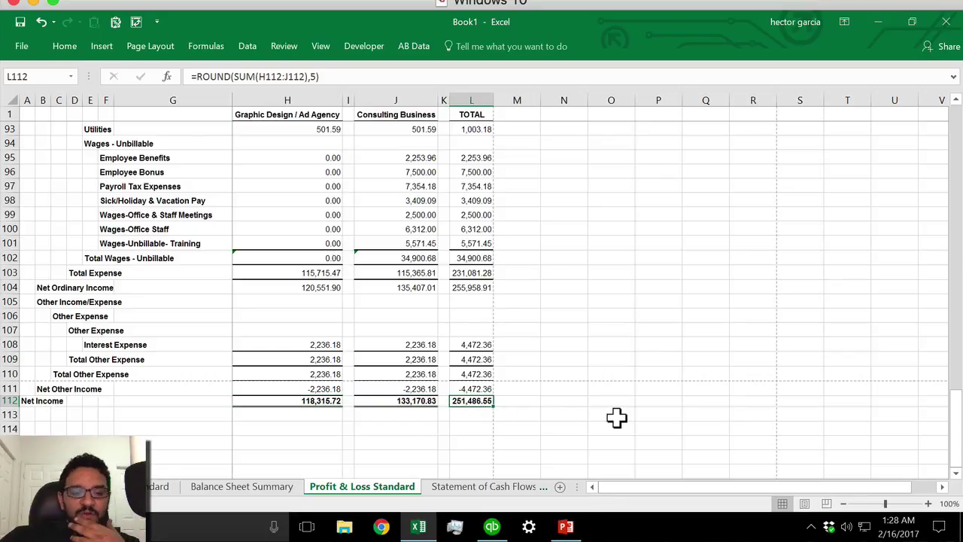
{"action": "scroll", "coordinate": [618, 417], "scroll_direction": "up", "scroll_amount": 20}
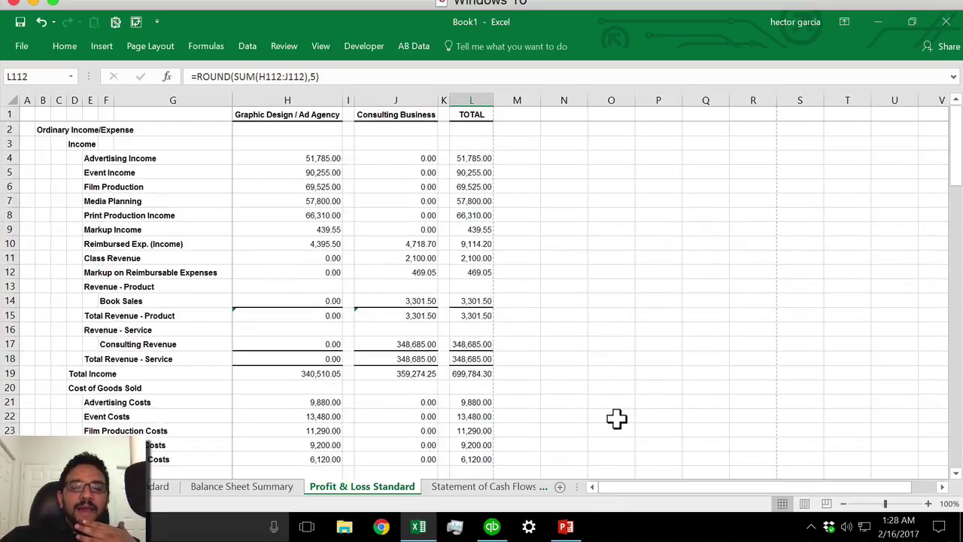
Step: Present the consolidation slides from the title slide to the Options slide, then end the show
{"action": "mouse_move", "coordinate": [566, 527]}
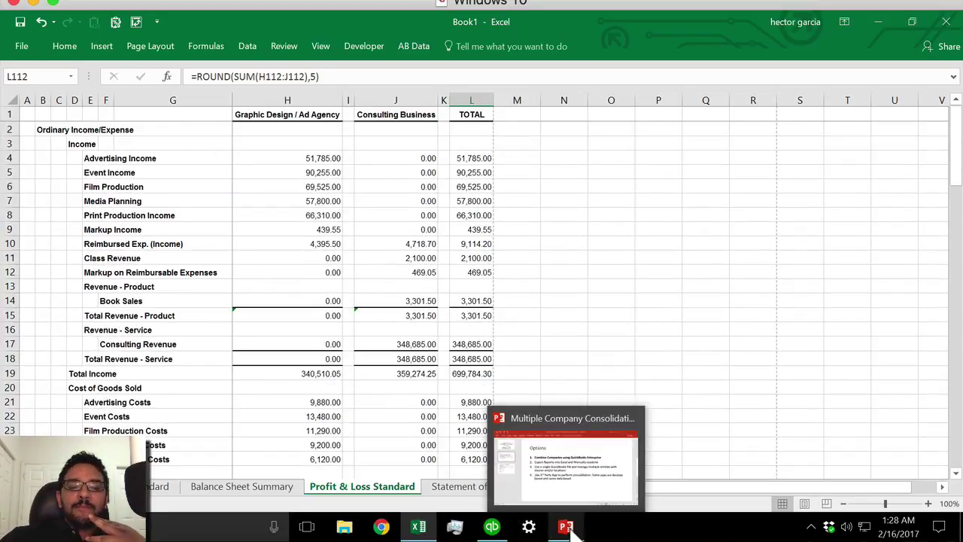
{"action": "left_click", "coordinate": [561, 489]}
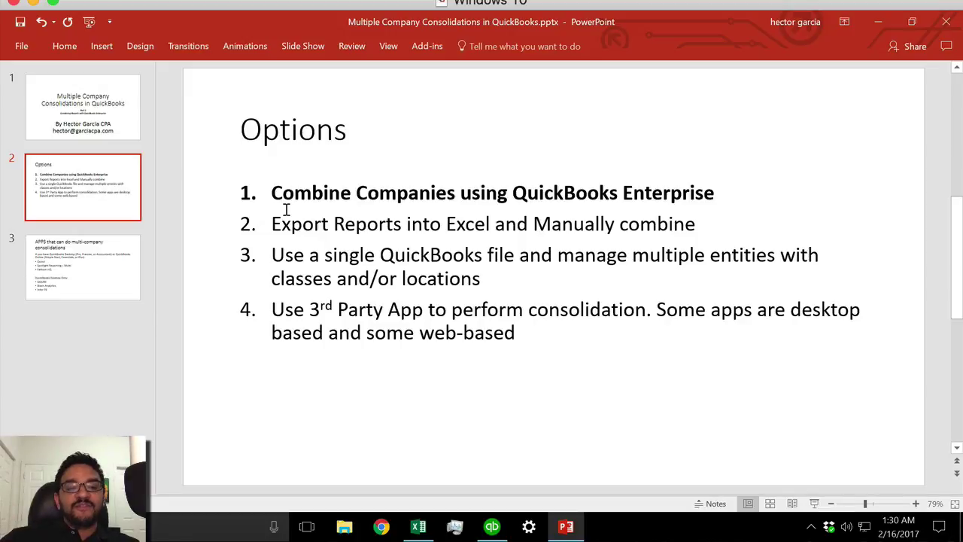
{"action": "left_click", "coordinate": [89, 110]}
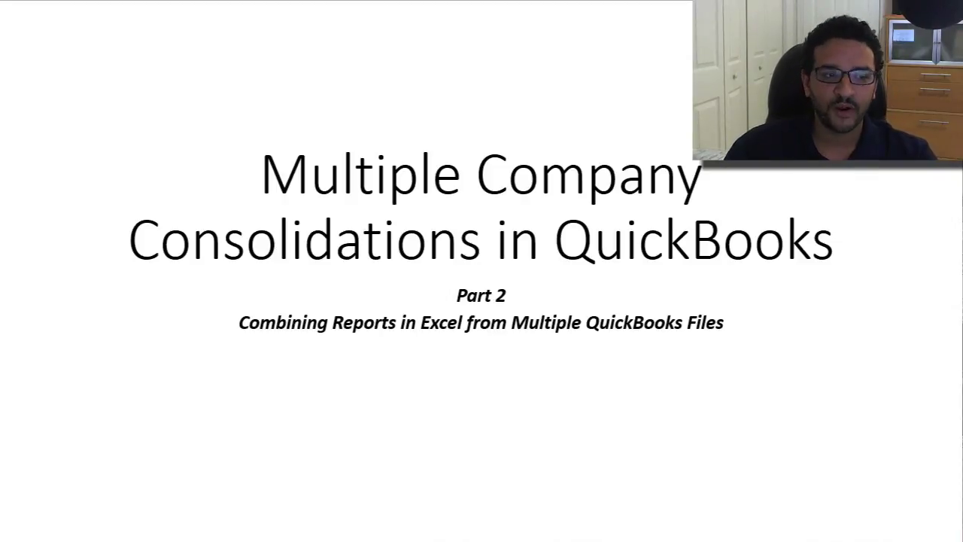
{"action": "key", "text": "Right"}
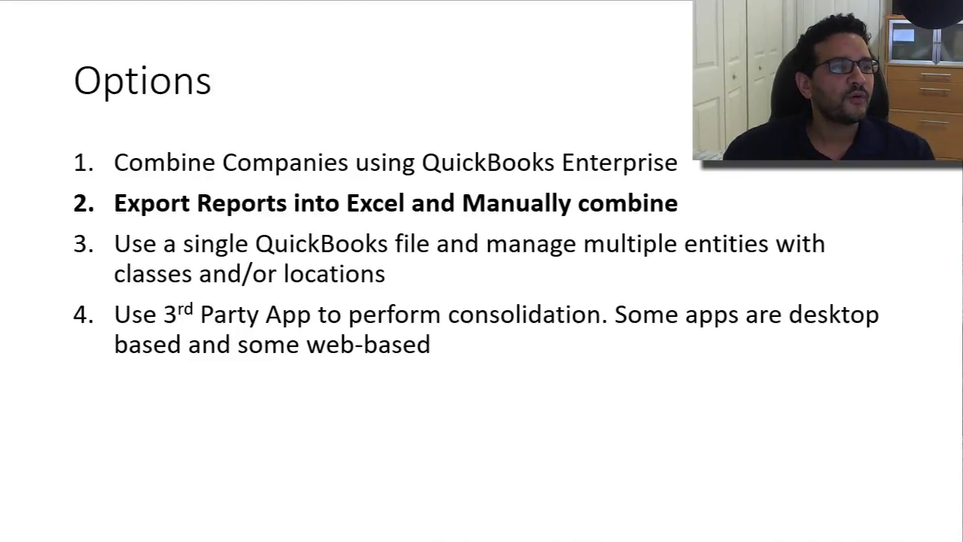
{"action": "key", "text": "Escape"}
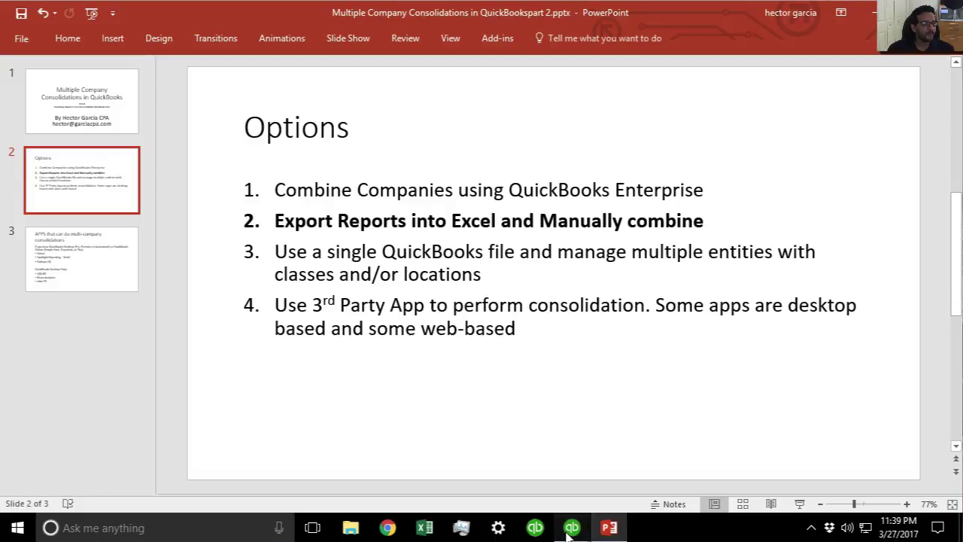
Step: Bring up the Wholesale and Advertising Services Profit & Loss windows and widen the Wholesale one
{"action": "mouse_move", "coordinate": [568, 533]}
{"action": "left_click", "coordinate": [529, 457]}
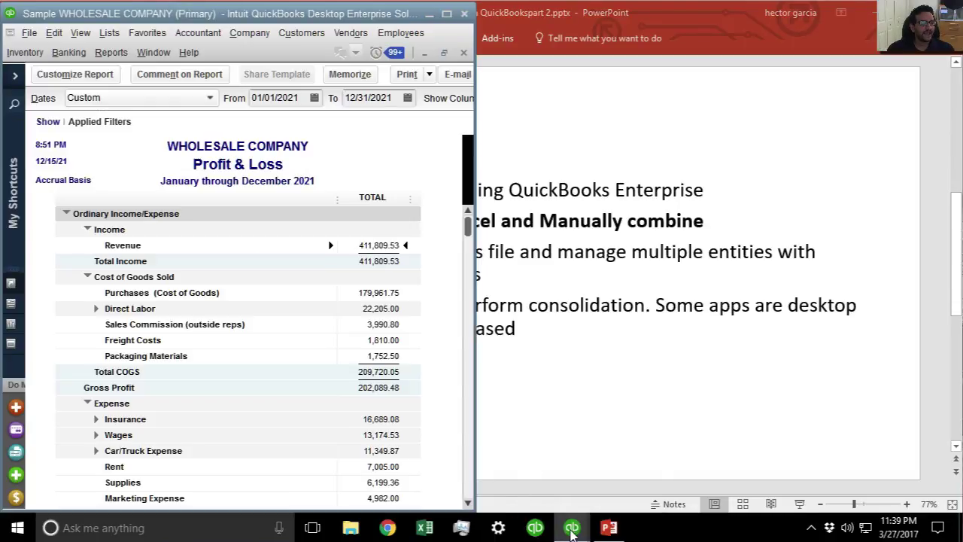
{"action": "left_click", "coordinate": [653, 438]}
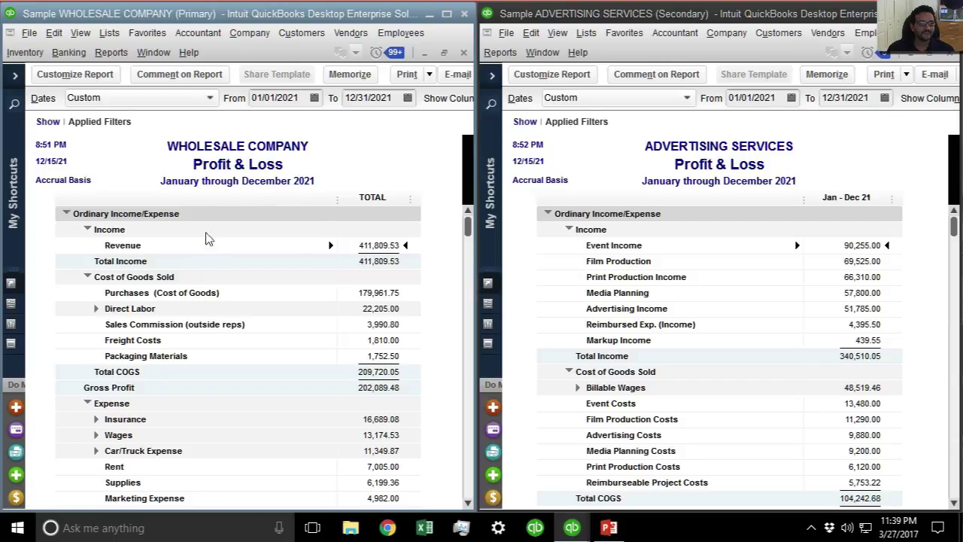
{"action": "left_click", "coordinate": [228, 193]}
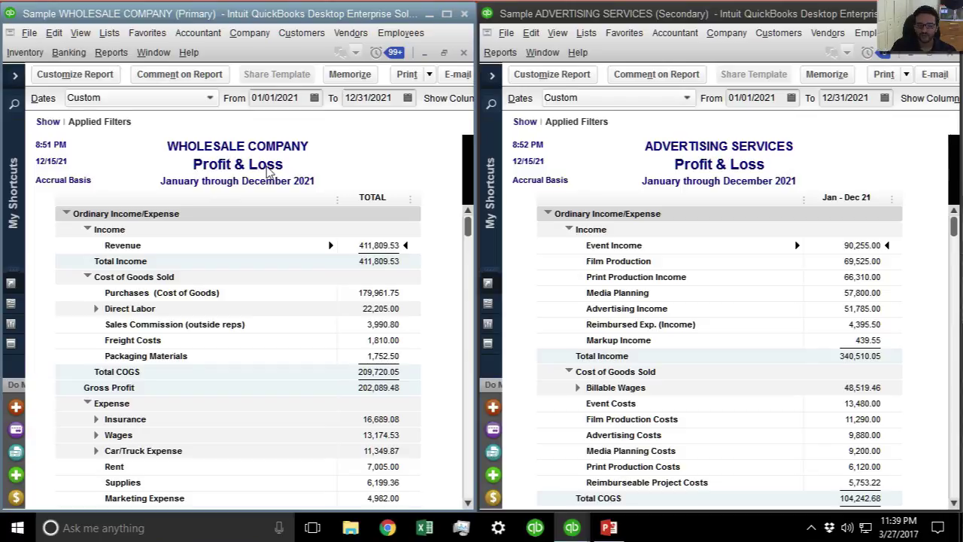
{"action": "left_click", "coordinate": [805, 137]}
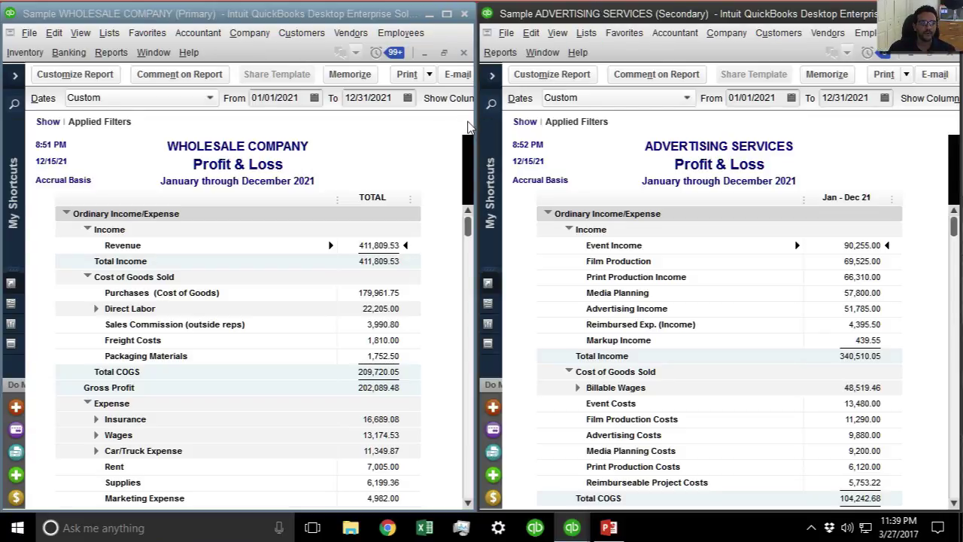
{"action": "left_click_drag", "start_coordinate": [471, 122], "coordinate": [860, 122]}
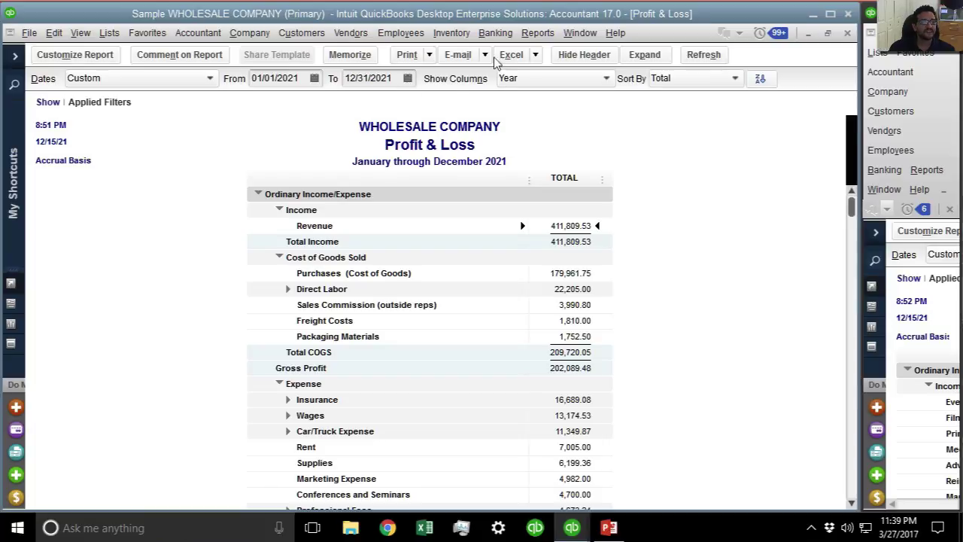
Step: Open a new Profit & Loss Standard report for Wholesale Company
{"action": "left_click", "coordinate": [537, 32]}
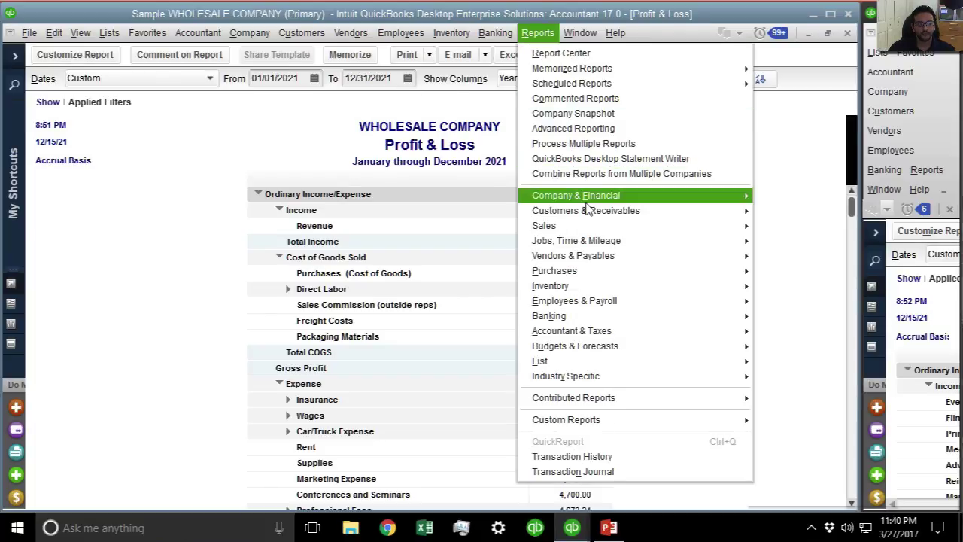
{"action": "mouse_move", "coordinate": [589, 200]}
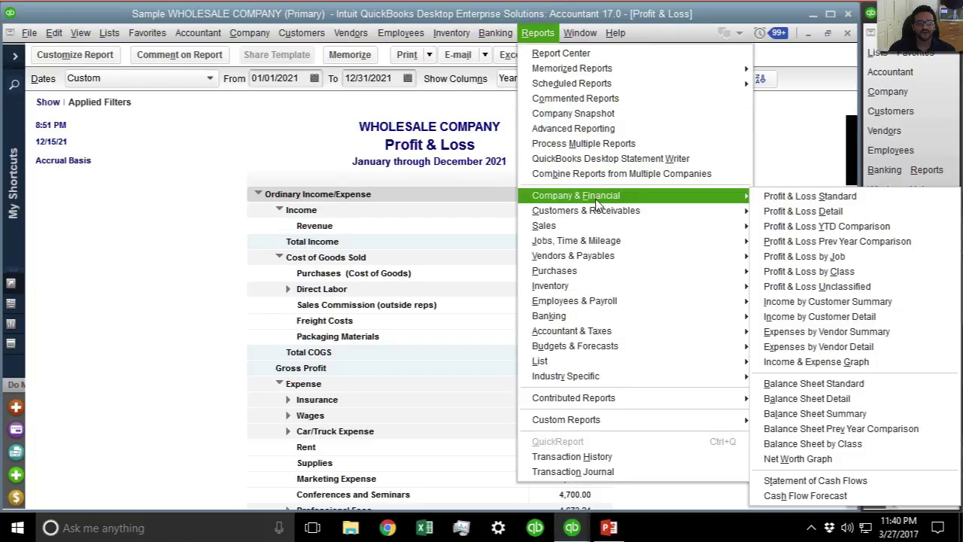
{"action": "left_click", "coordinate": [811, 198]}
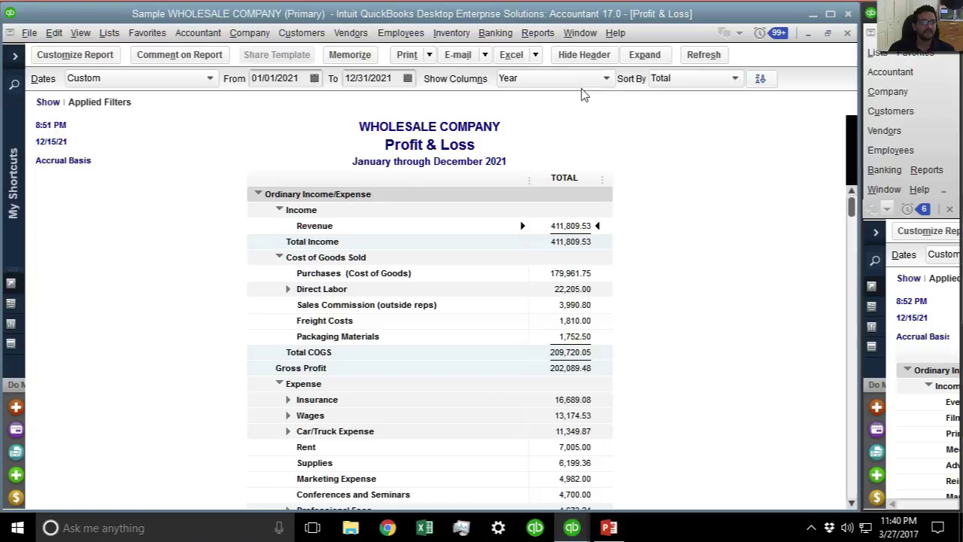
{"action": "left_click", "coordinate": [646, 58]}
{"action": "left_click", "coordinate": [646, 56]}
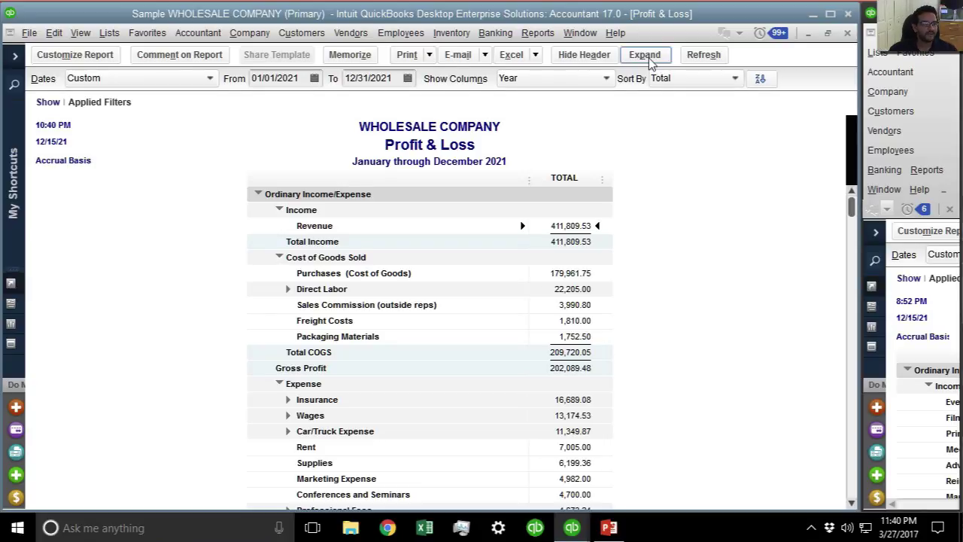
Step: Export the Wholesale report to Excel as a new worksheet in a new workbook
{"action": "left_click", "coordinate": [529, 60]}
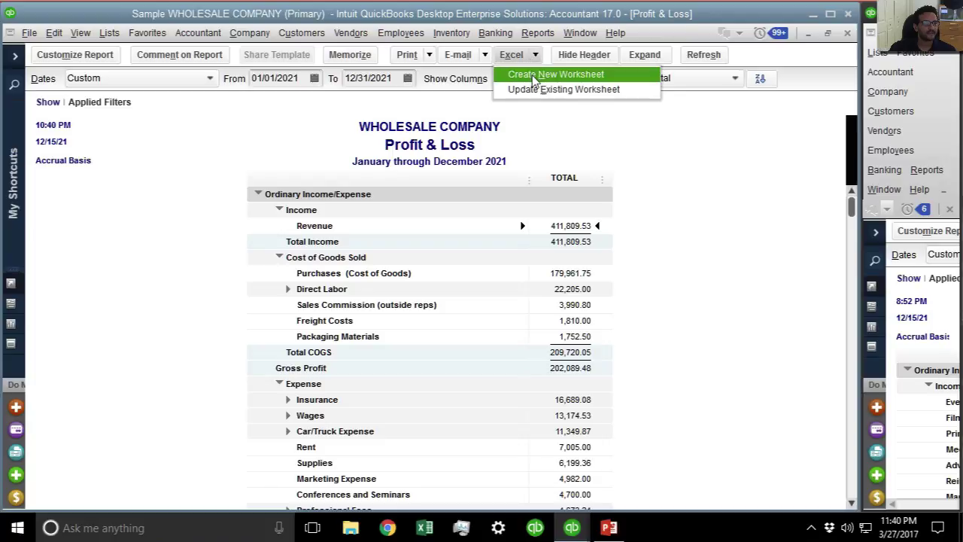
{"action": "left_click", "coordinate": [532, 75]}
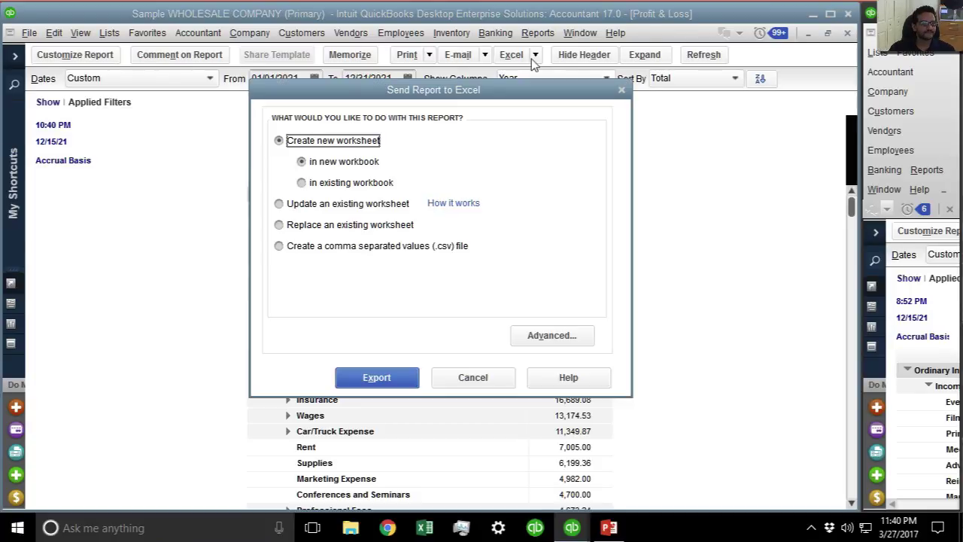
{"action": "left_click", "coordinate": [392, 378]}
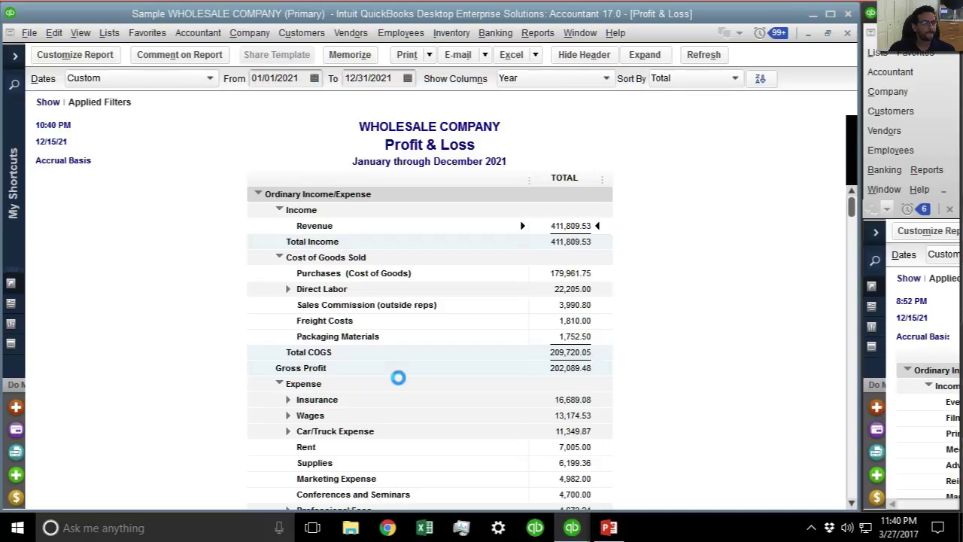
Step: Maximize the exported Book2 workbook and check its print preview
{"action": "left_click", "coordinate": [423, 529]}
{"action": "left_click", "coordinate": [621, 46]}
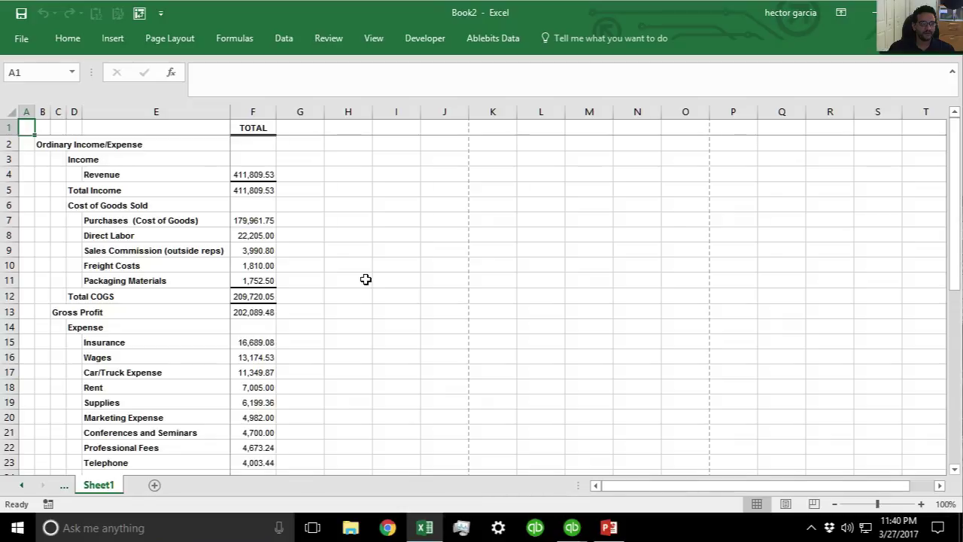
{"action": "left_click", "coordinate": [21, 39]}
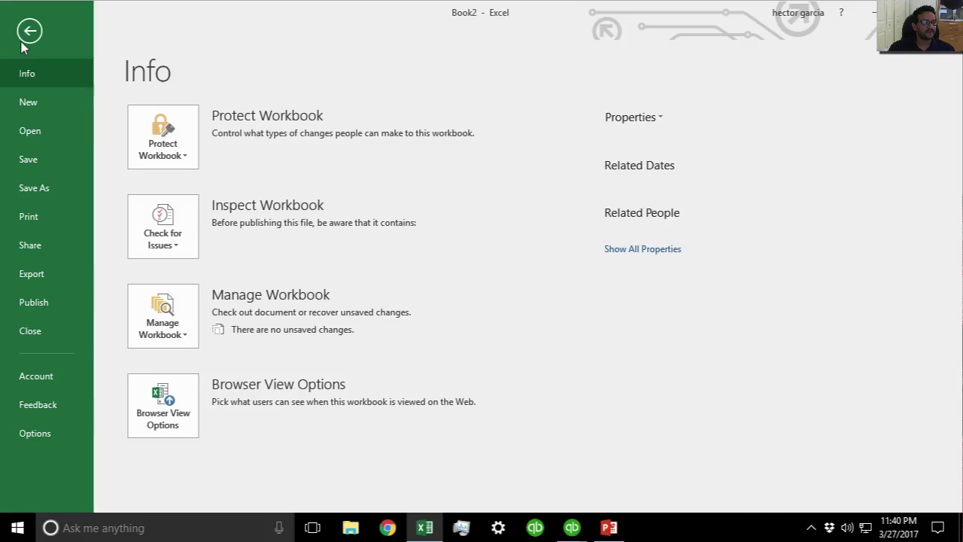
{"action": "left_click", "coordinate": [43, 218]}
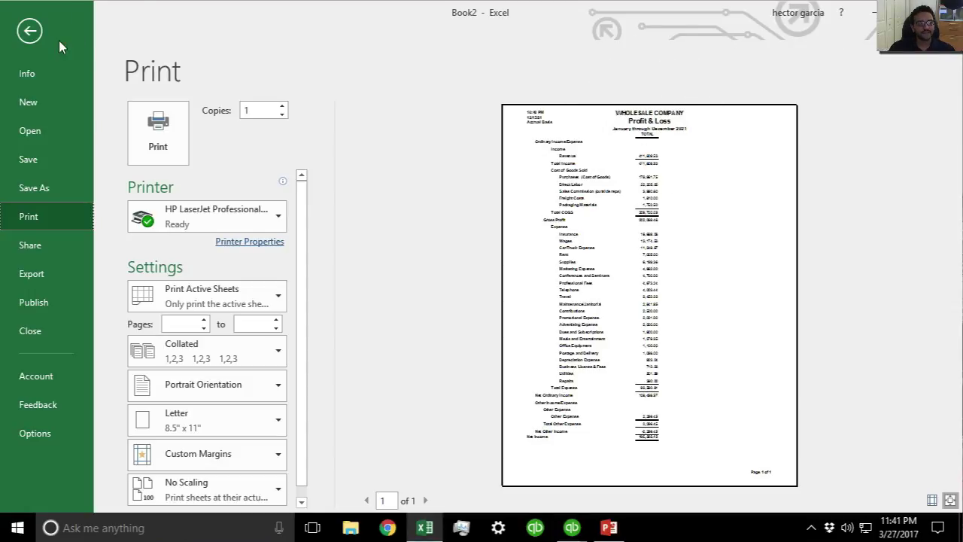
{"action": "left_click", "coordinate": [30, 31]}
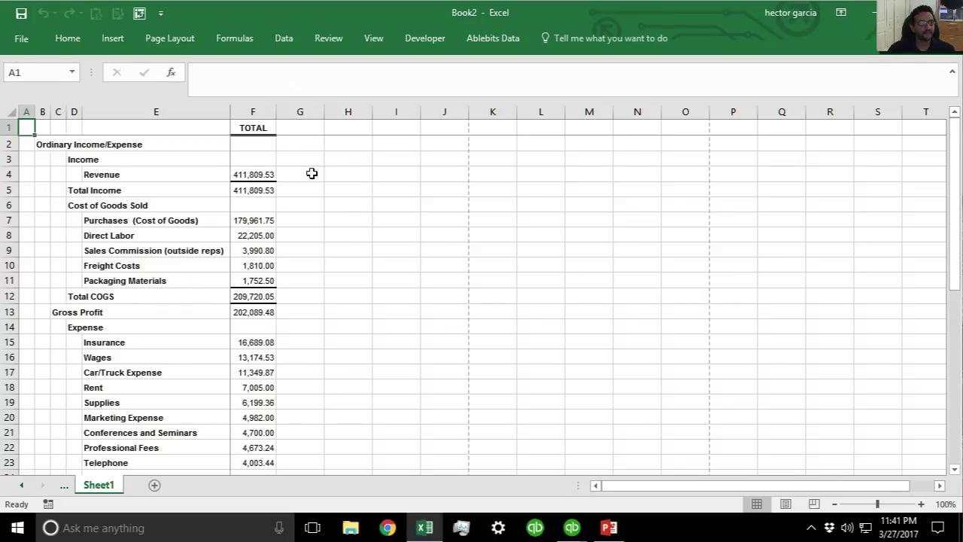
Step: Rename the F1 header from TOTAL to WHOLESALE and widen column F
{"action": "left_click", "coordinate": [267, 129]}
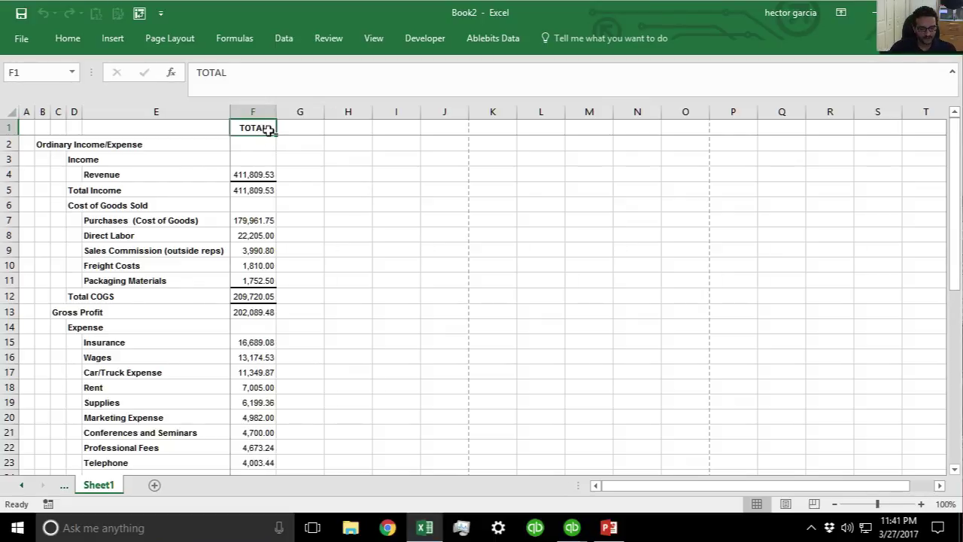
{"action": "type", "text": "WHO"}
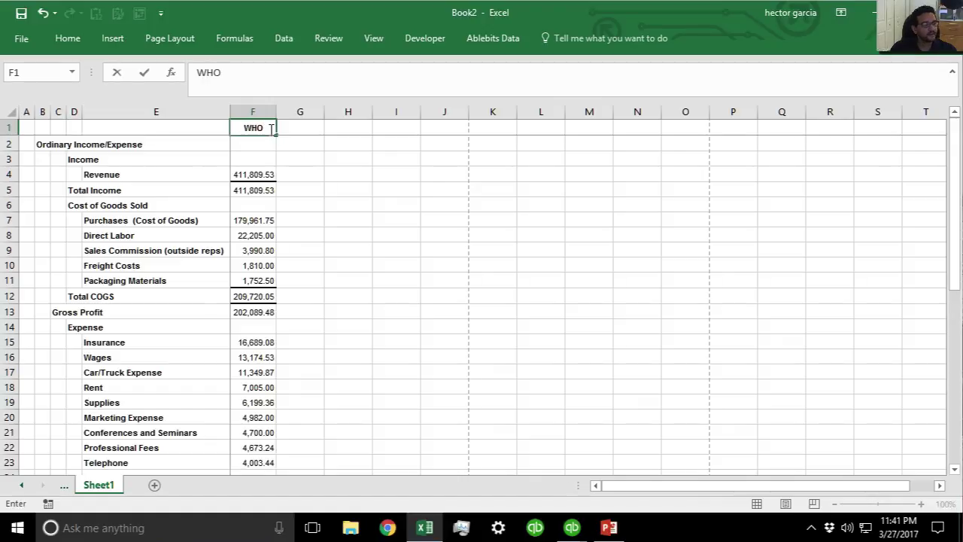
{"action": "type", "text": "LE"}
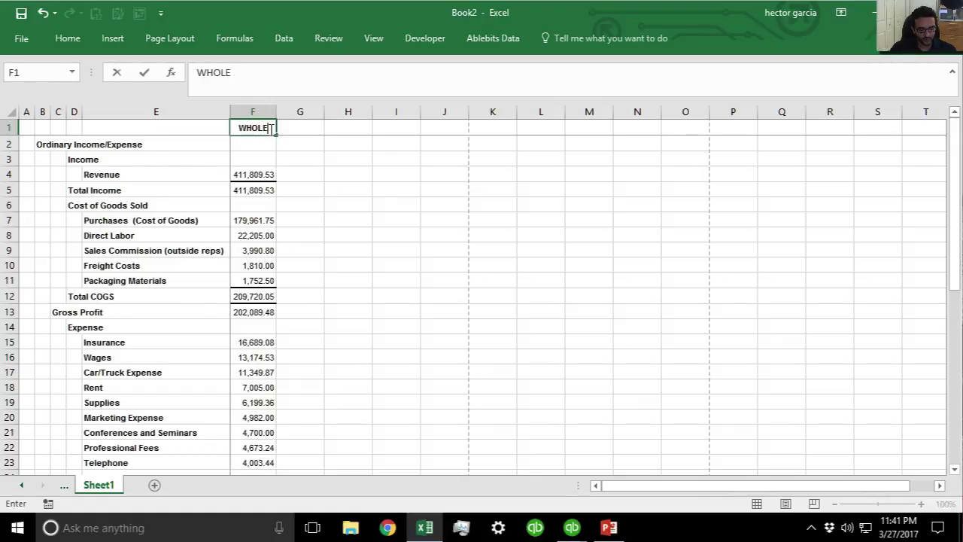
{"action": "type", "text": "SALE"}
{"action": "key", "text": "Return"}
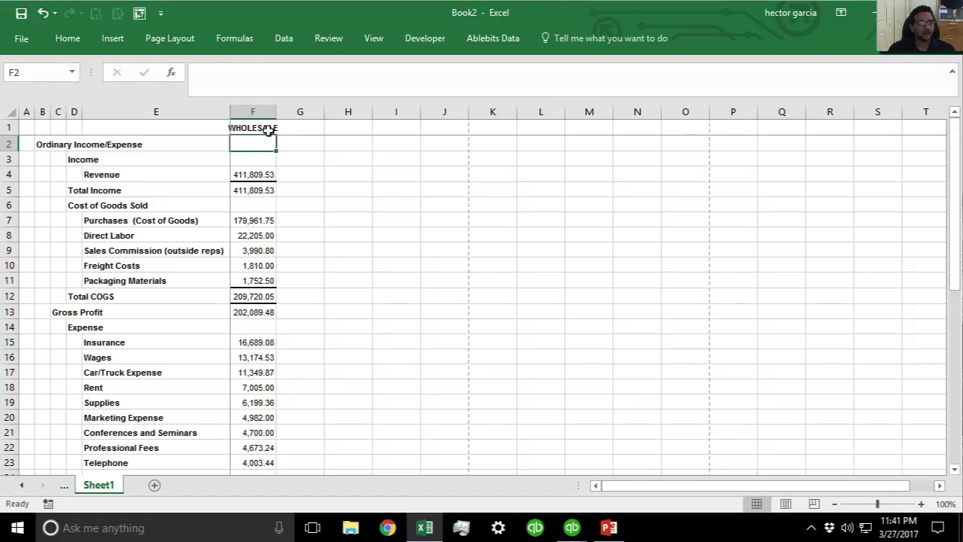
{"action": "left_click_drag", "start_coordinate": [275, 111], "coordinate": [284, 111]}
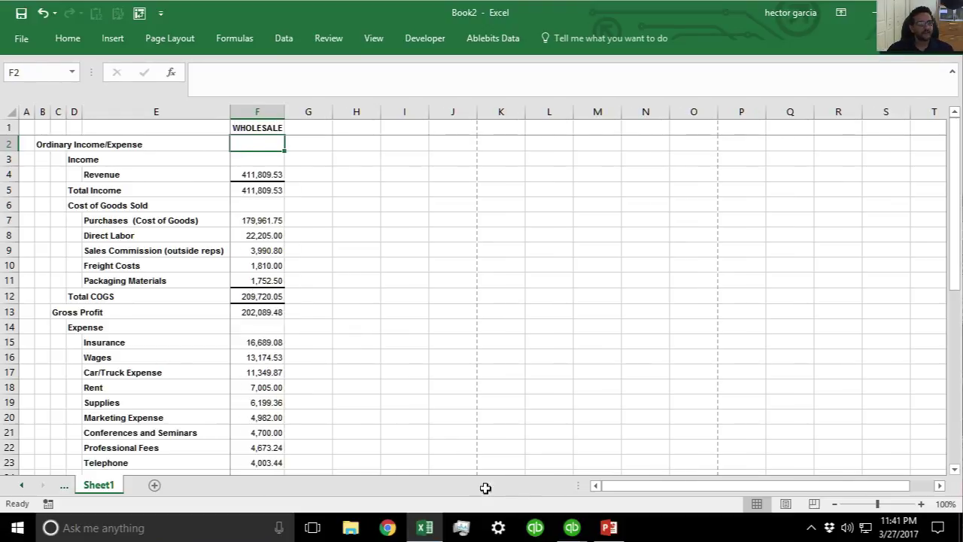
Step: Widen the Advertising Services report and export it to a new Excel worksheet
{"action": "mouse_move", "coordinate": [572, 528]}
{"action": "left_click", "coordinate": [629, 425]}
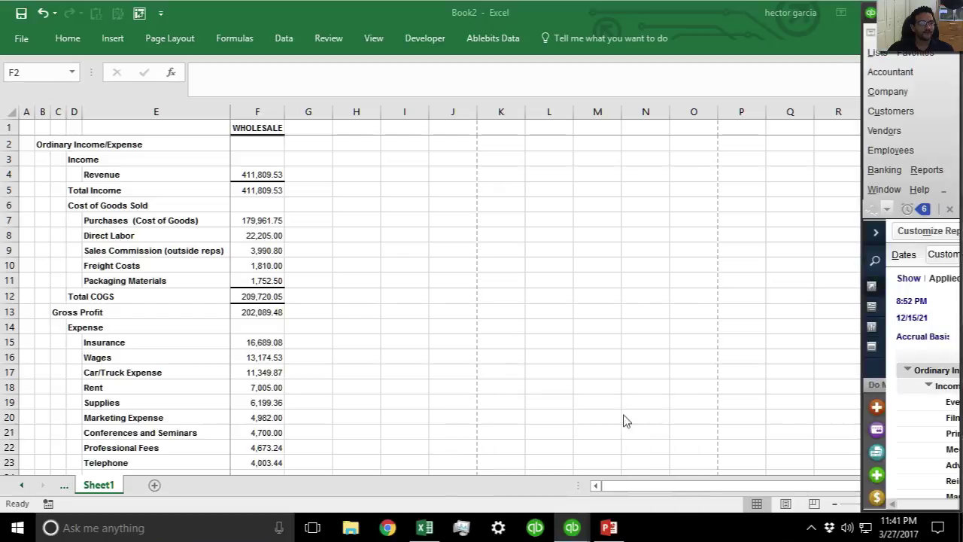
{"action": "left_click_drag", "start_coordinate": [863, 269], "coordinate": [48, 265]}
{"action": "left_click", "coordinate": [585, 57]}
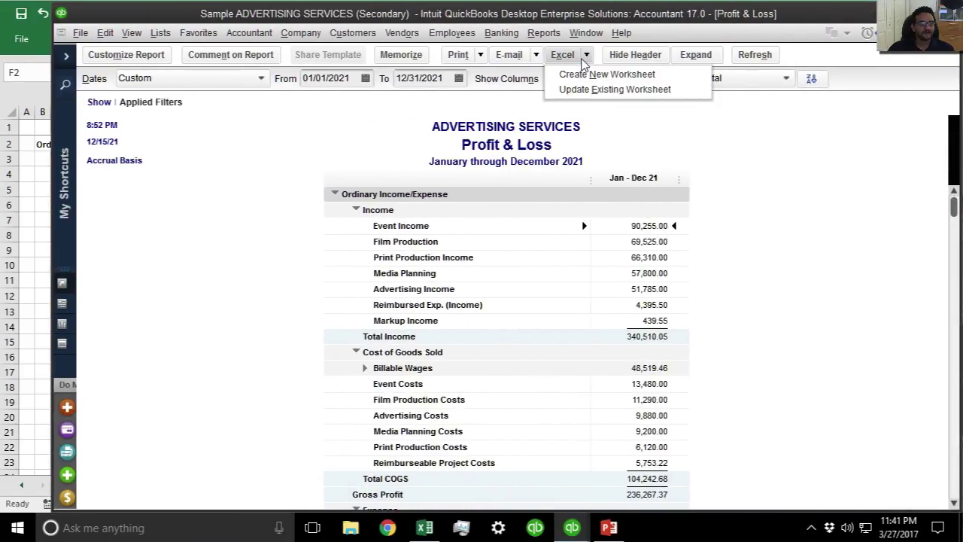
{"action": "left_click", "coordinate": [599, 78]}
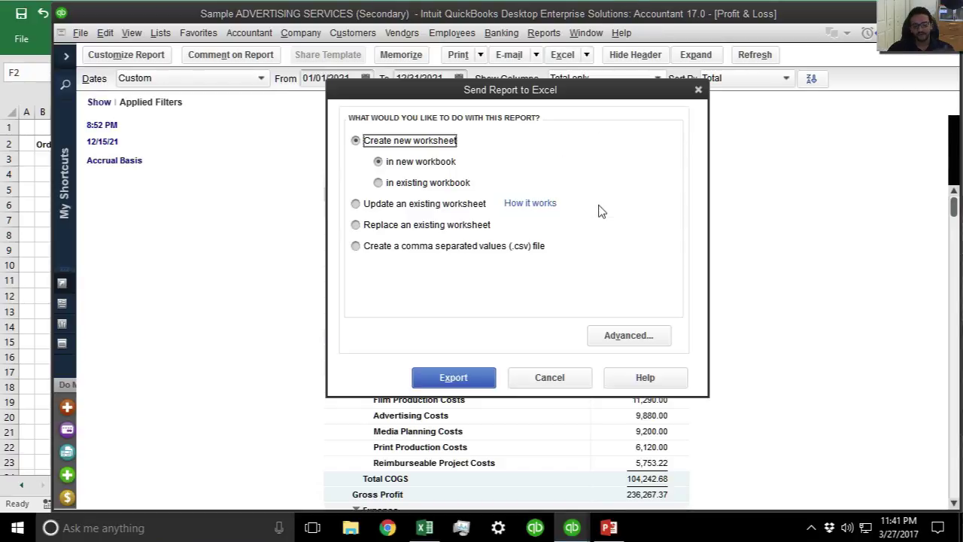
{"action": "left_click", "coordinate": [453, 377]}
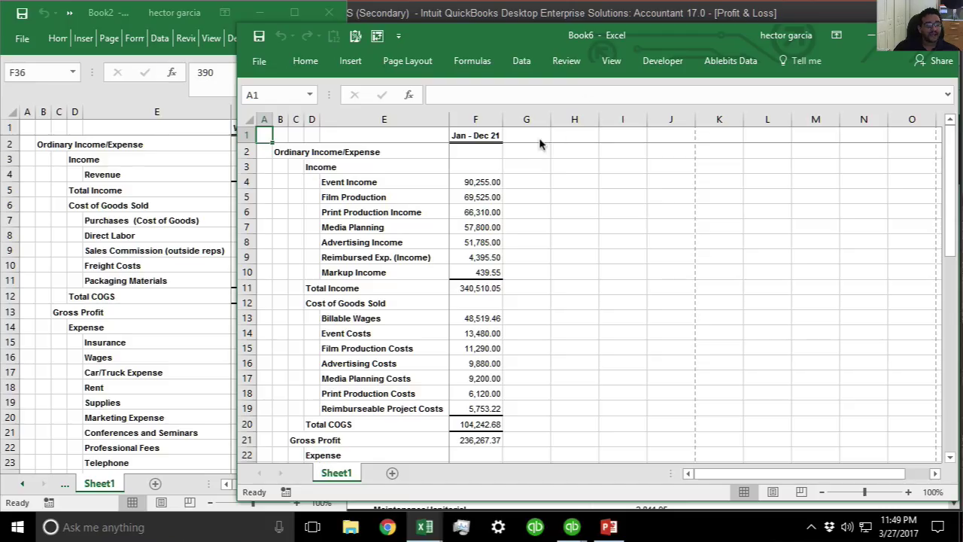
Step: Head Book6's column F 'ADVERTISING SERVICE', widen it, and place the window beside Book2
{"action": "left_click", "coordinate": [485, 141]}
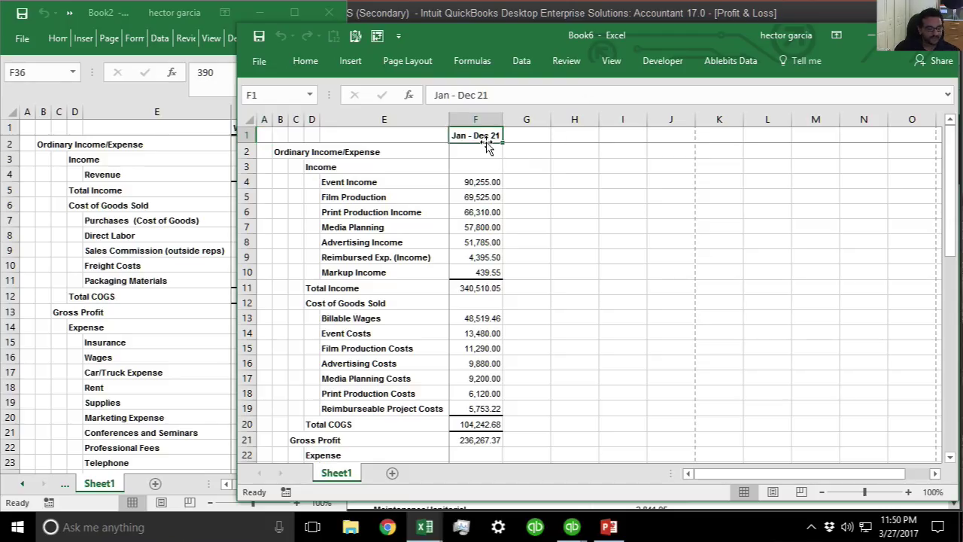
{"action": "type", "text": "ADVER"}
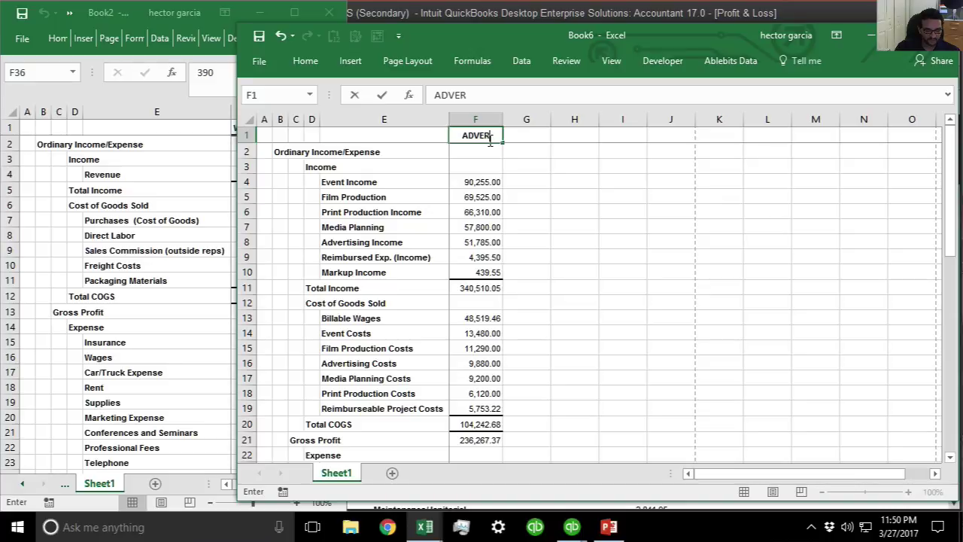
{"action": "type", "text": "TISING SERVICE"}
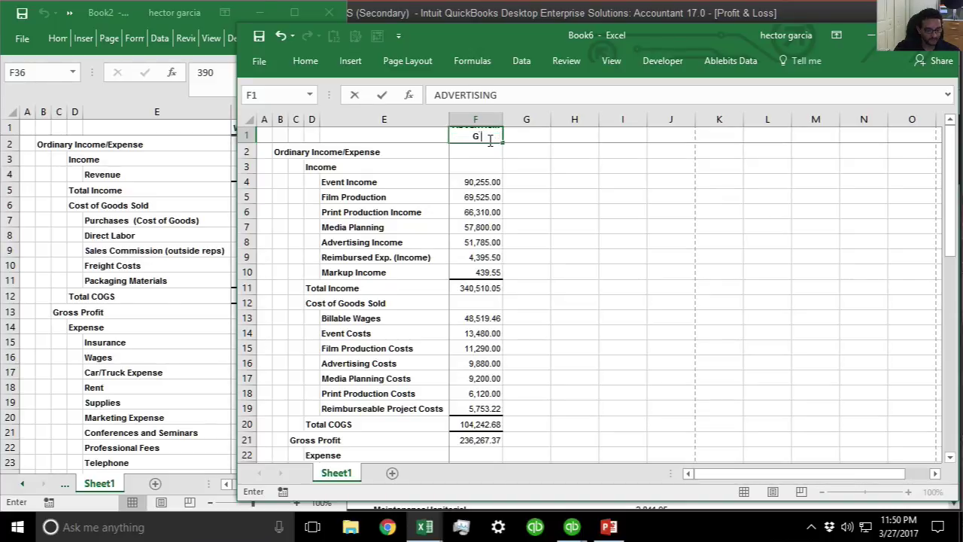
{"action": "key", "text": "ctrl+Return"}
{"action": "left_click", "coordinate": [487, 149]}
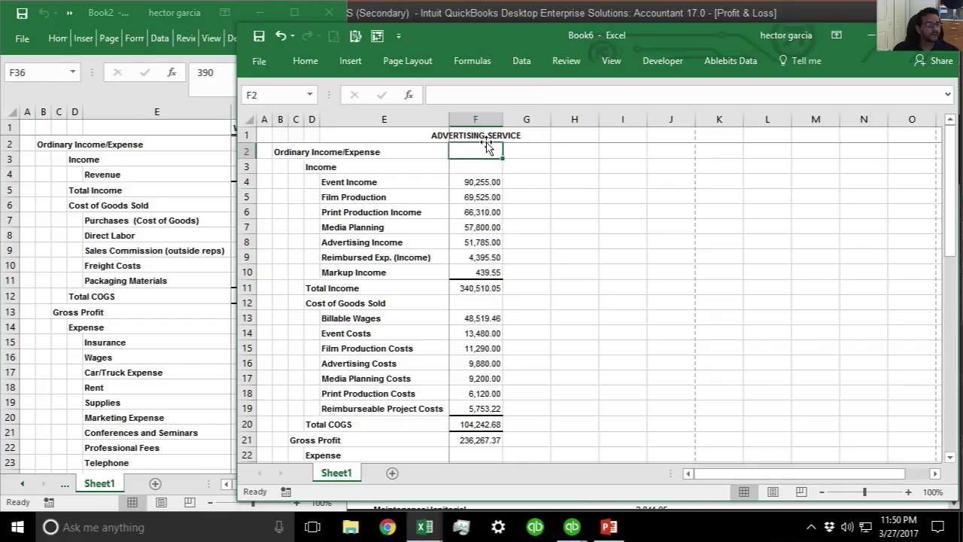
{"action": "left_click_drag", "start_coordinate": [502, 121], "coordinate": [525, 120]}
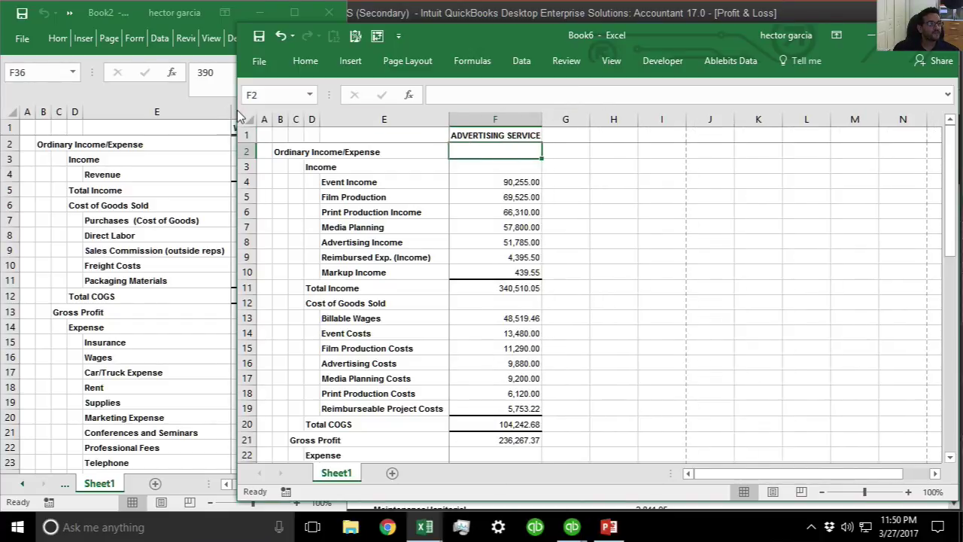
{"action": "left_click_drag", "start_coordinate": [233, 113], "coordinate": [382, 138]}
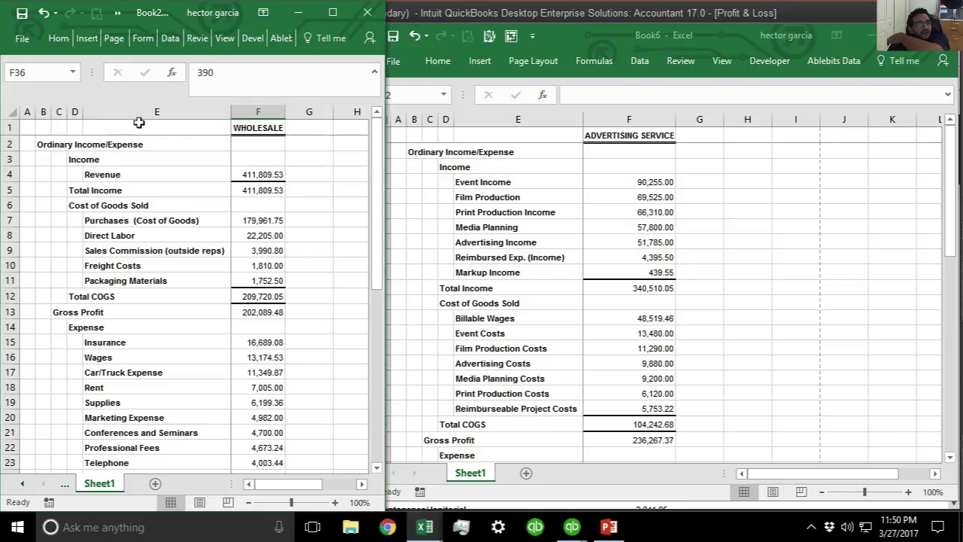
Step: Copy the WHOLESALE header into G1 of the Advertising workbook and widen column G
{"action": "left_click_drag", "start_coordinate": [255, 174], "coordinate": [278, 372]}
{"action": "left_click", "coordinate": [675, 240]}
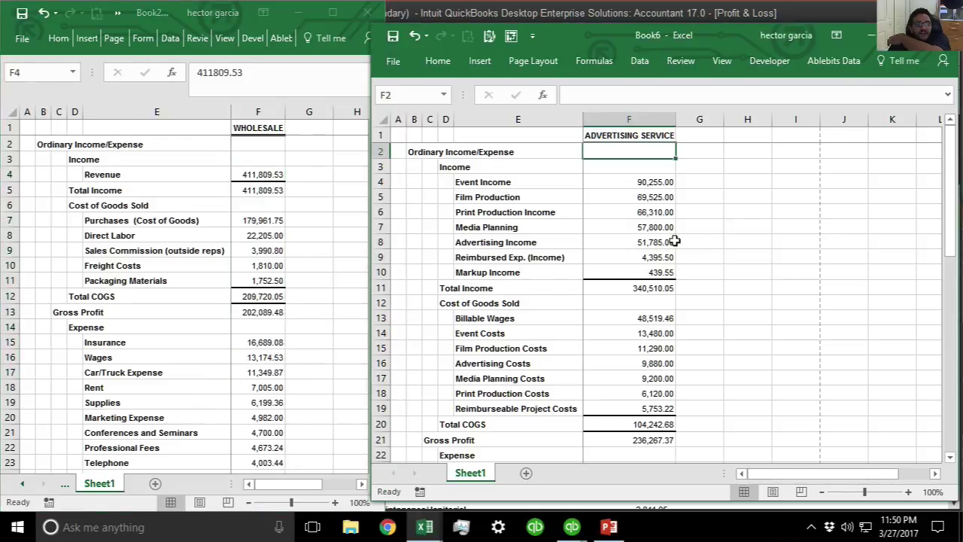
{"action": "left_click", "coordinate": [327, 148]}
{"action": "left_click", "coordinate": [259, 128]}
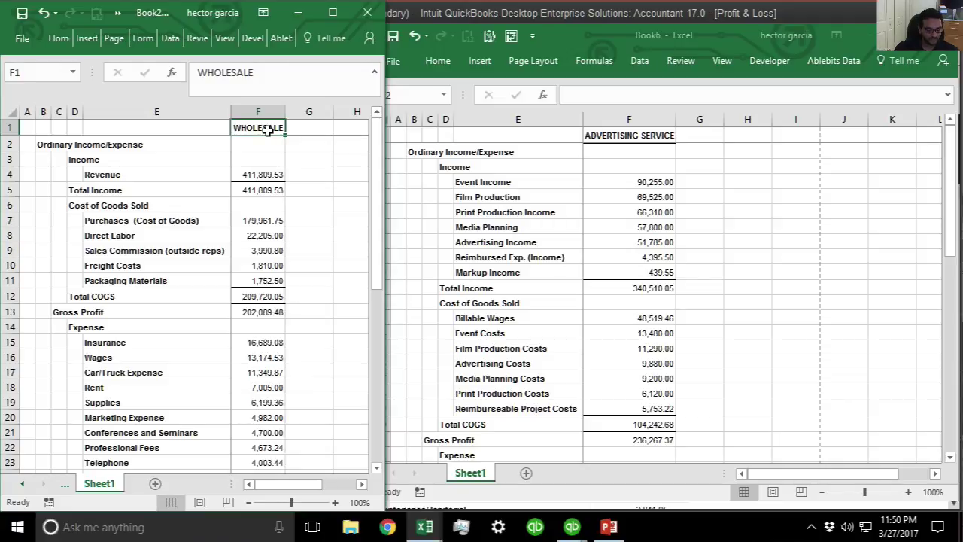
{"action": "key", "text": "ctrl+c"}
{"action": "left_click", "coordinate": [696, 141]}
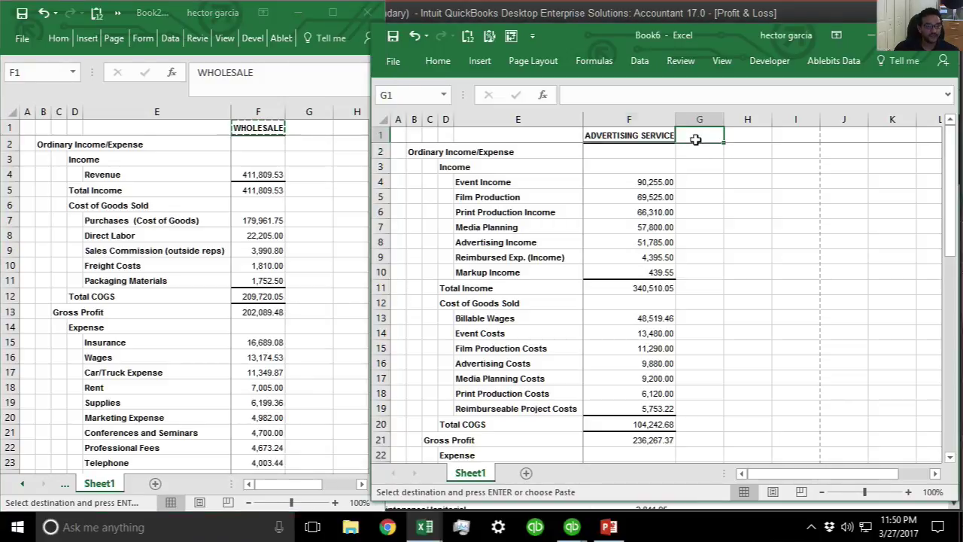
{"action": "key", "text": "ctrl+v"}
{"action": "left_click", "coordinate": [748, 212]}
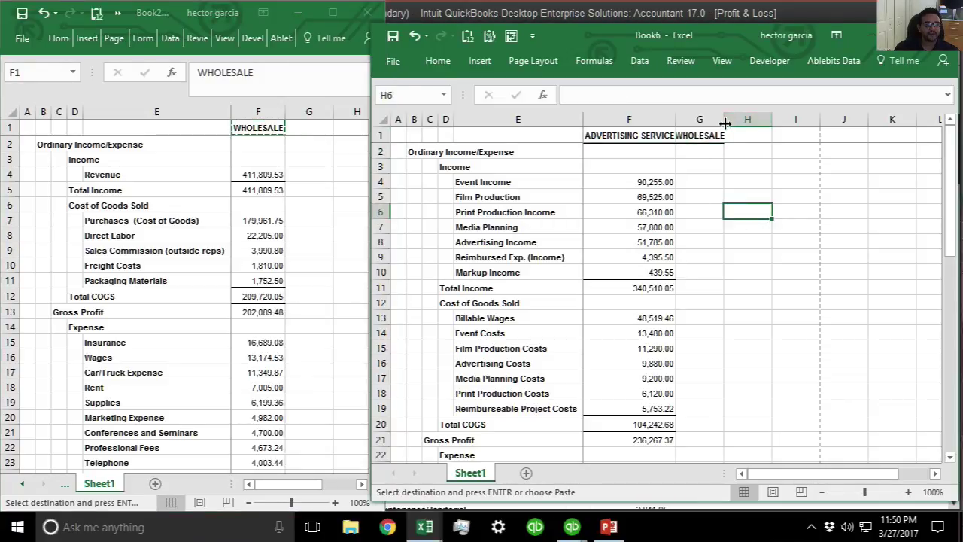
{"action": "left_click_drag", "start_coordinate": [725, 123], "coordinate": [761, 124]}
{"action": "left_click", "coordinate": [717, 197]}
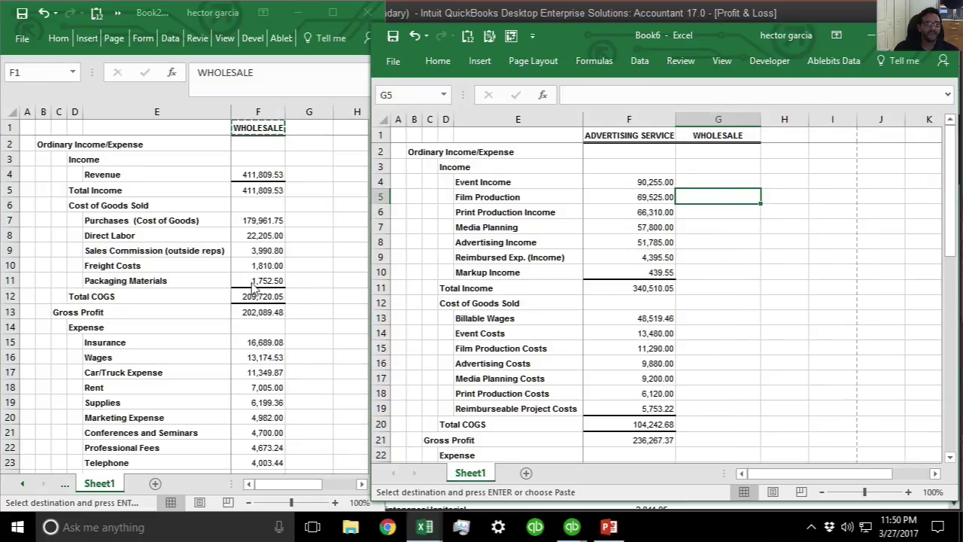
Step: Insert a blank row 4 above Event Income in the Advertising workbook
{"action": "left_click", "coordinate": [150, 200]}
{"action": "left_click_drag", "start_coordinate": [92, 174], "coordinate": [258, 174]}
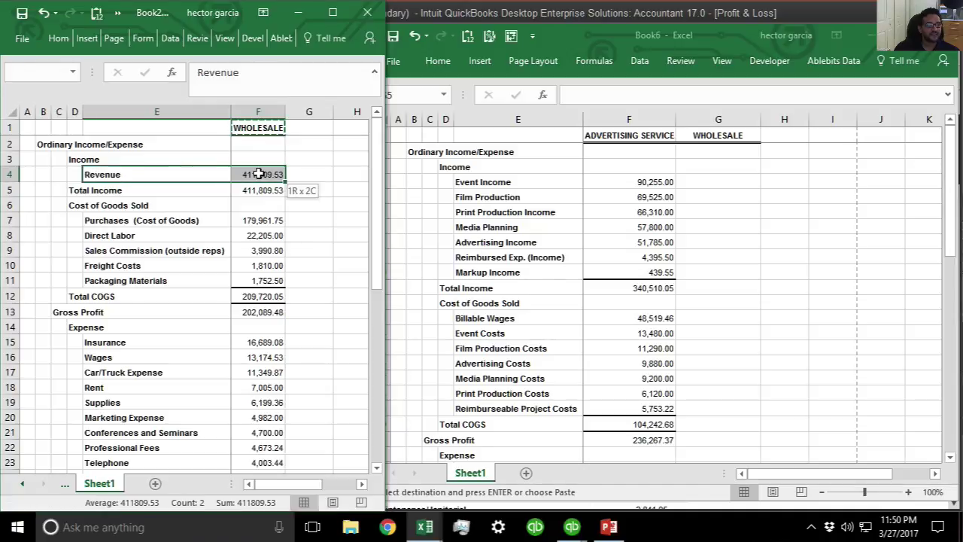
{"action": "left_click", "coordinate": [127, 175]}
{"action": "left_click", "coordinate": [497, 189]}
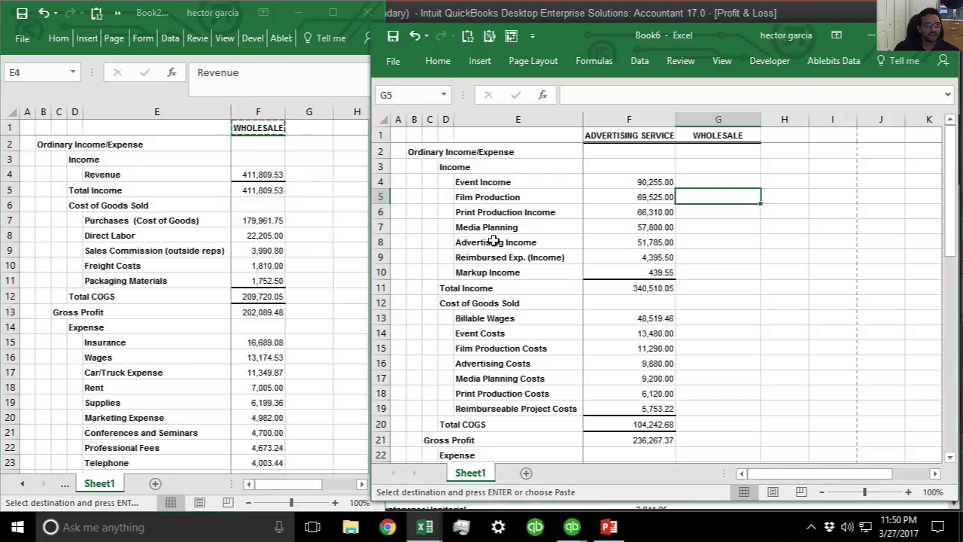
{"action": "left_click_drag", "start_coordinate": [485, 184], "coordinate": [483, 271]}
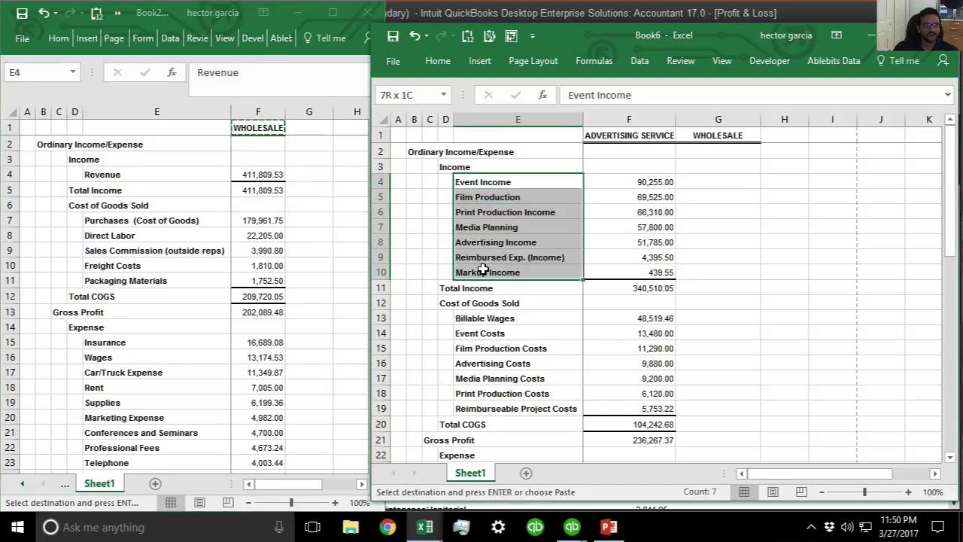
{"action": "left_click", "coordinate": [655, 257]}
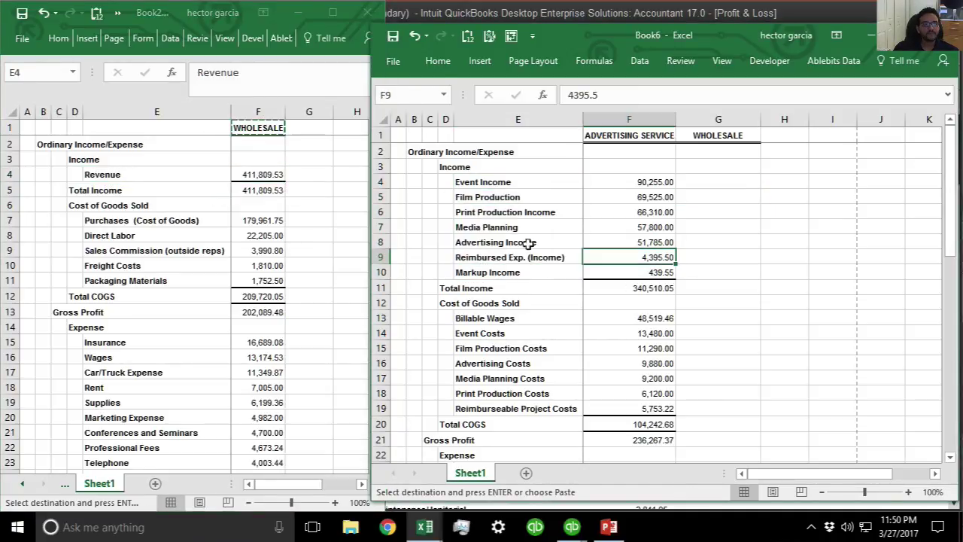
{"action": "right_click", "coordinate": [381, 182]}
{"action": "left_click", "coordinate": [410, 289]}
{"action": "left_click", "coordinate": [504, 227]}
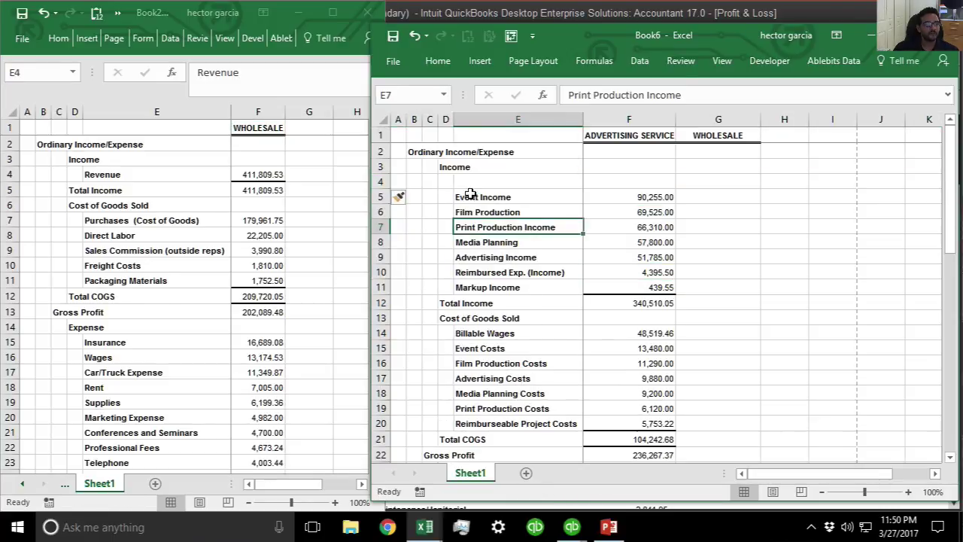
{"action": "left_click", "coordinate": [518, 181]}
Step: Paste the Wholesale Revenue line into row 4 and move its amount to G4
{"action": "left_click", "coordinate": [100, 178]}
{"action": "left_click_drag", "start_coordinate": [96, 176], "coordinate": [255, 175]}
{"action": "key", "text": "ctrl+c"}
{"action": "left_click", "coordinate": [476, 181]}
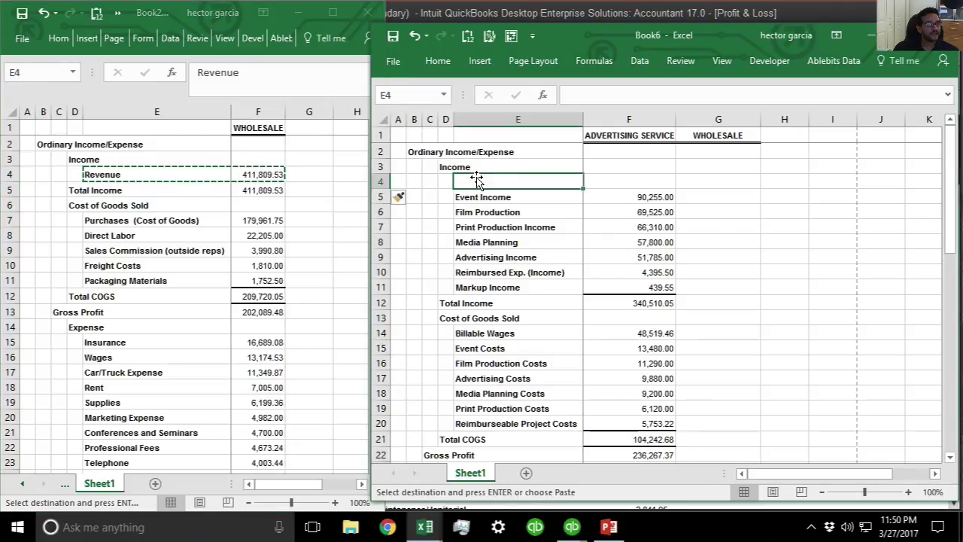
{"action": "key", "text": "ctrl+v"}
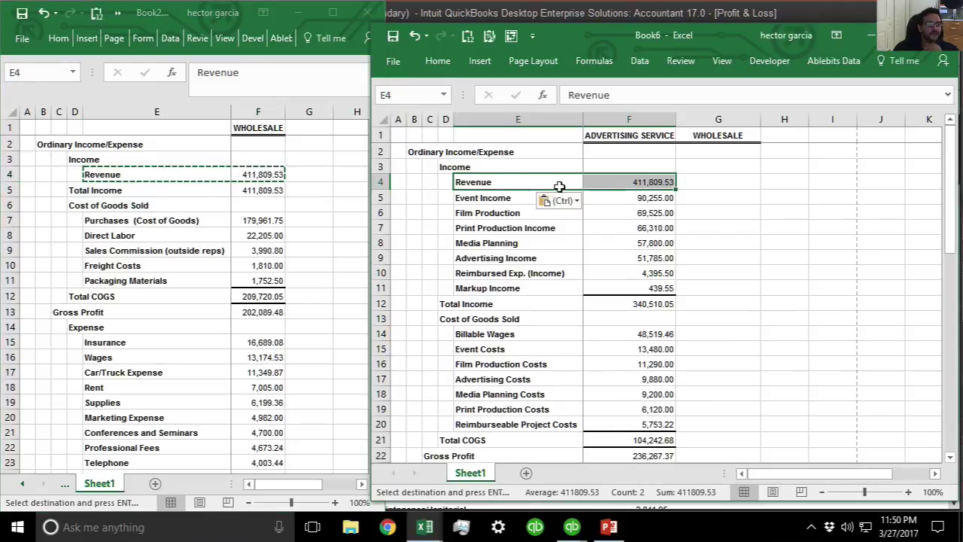
{"action": "left_click", "coordinate": [629, 182]}
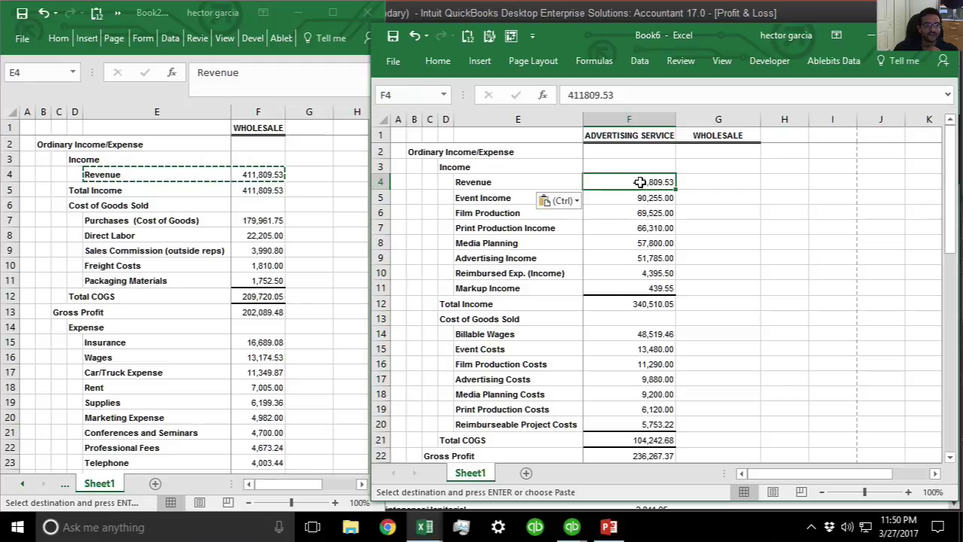
{"action": "key", "text": "ctrl+c"}
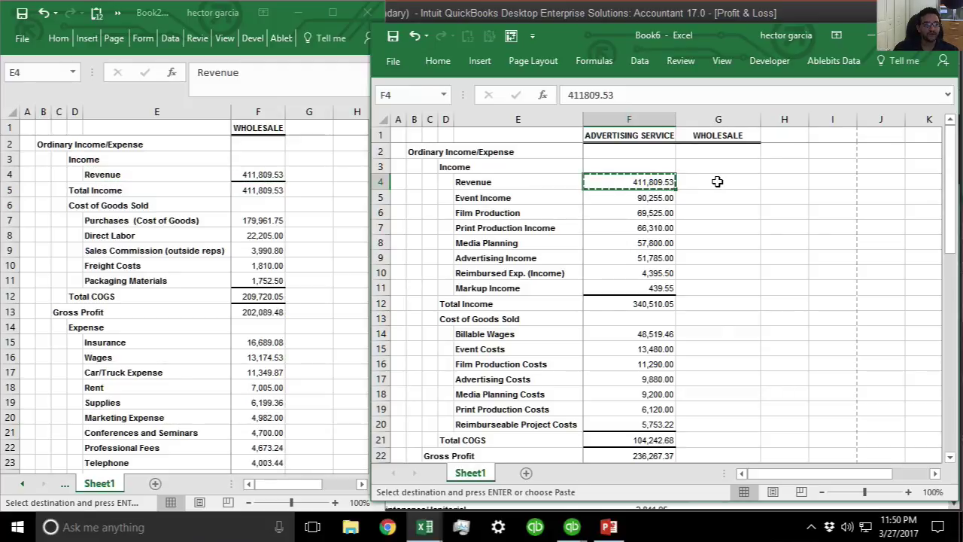
{"action": "left_click", "coordinate": [722, 181]}
{"action": "key", "text": "Return"}
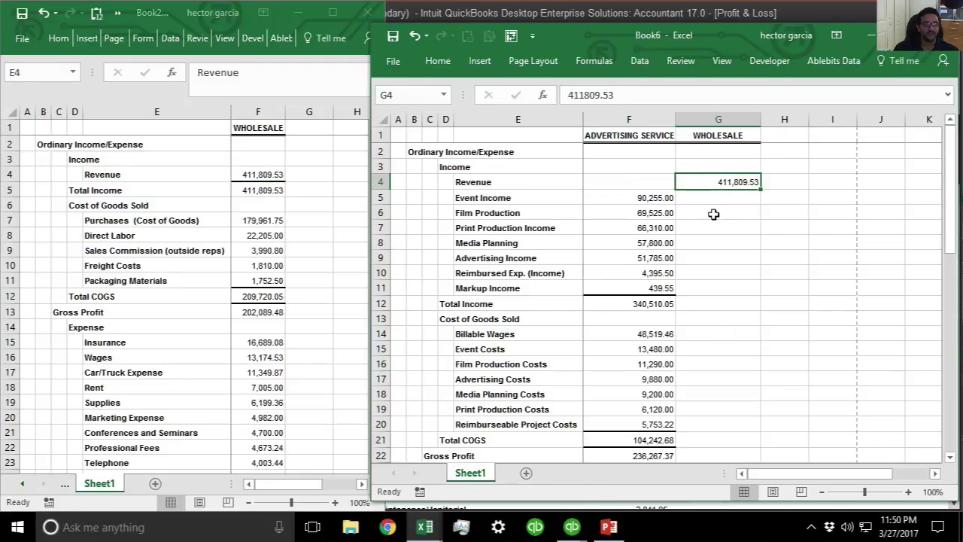
Step: Undo, re-paste the Revenue line as values, and move 411,809.53 into G4
{"action": "left_click", "coordinate": [714, 213]}
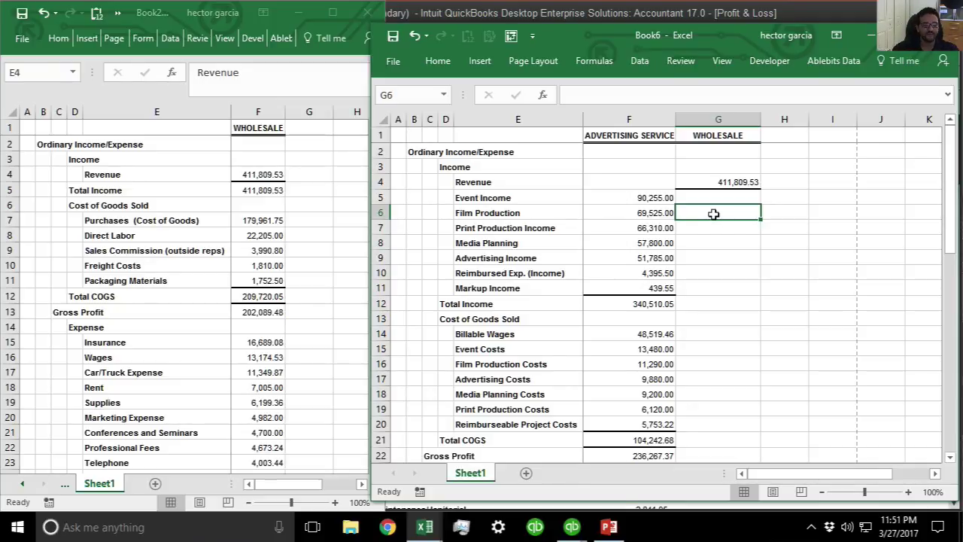
{"action": "left_click", "coordinate": [724, 182]}
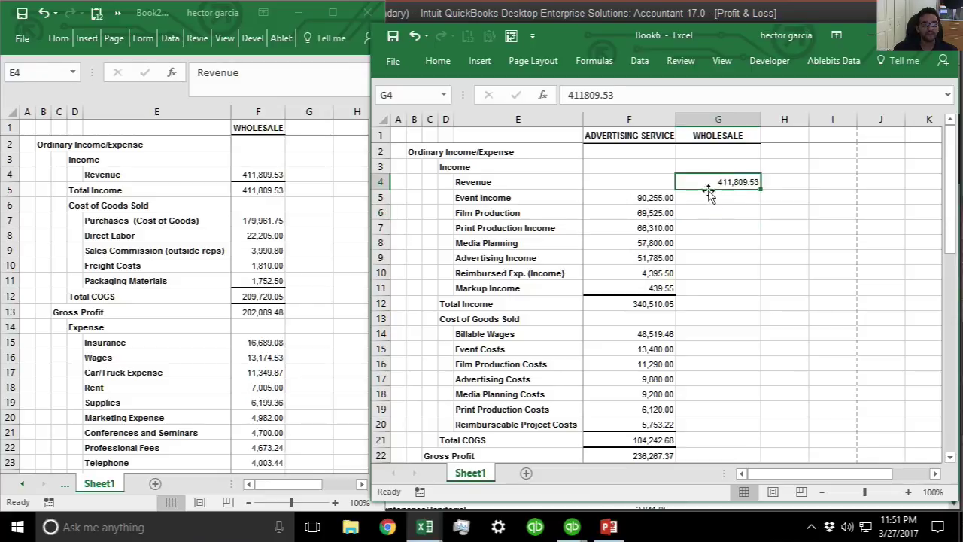
{"action": "key", "text": "Down"}
{"action": "key", "text": "Down"}
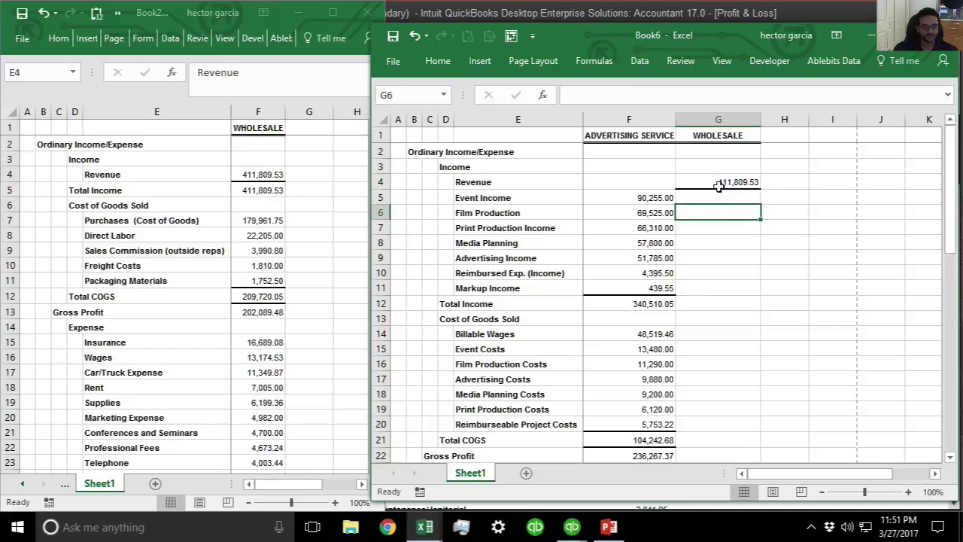
{"action": "key", "text": "ctrl+z"}
{"action": "key", "text": "ctrl+z"}
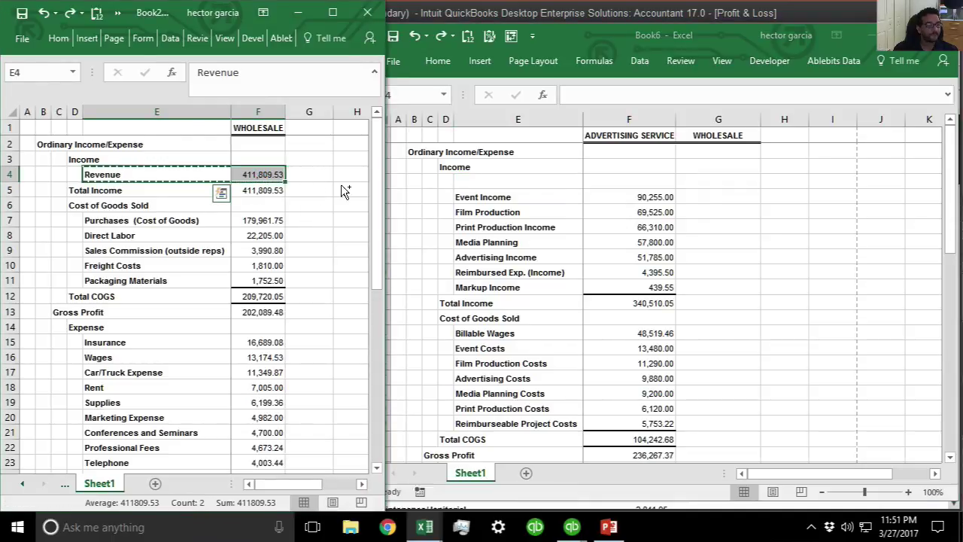
{"action": "right_click", "coordinate": [480, 182]}
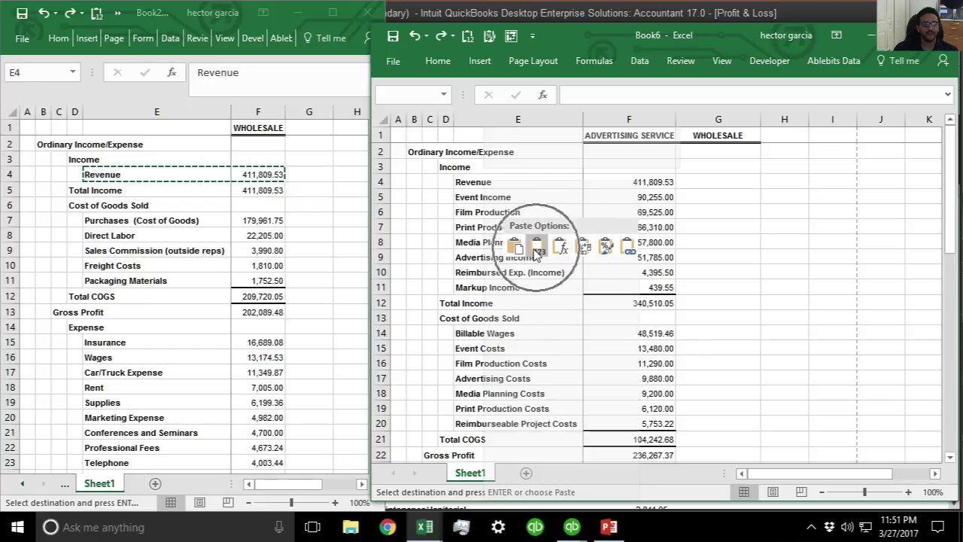
{"action": "left_click", "coordinate": [536, 248]}
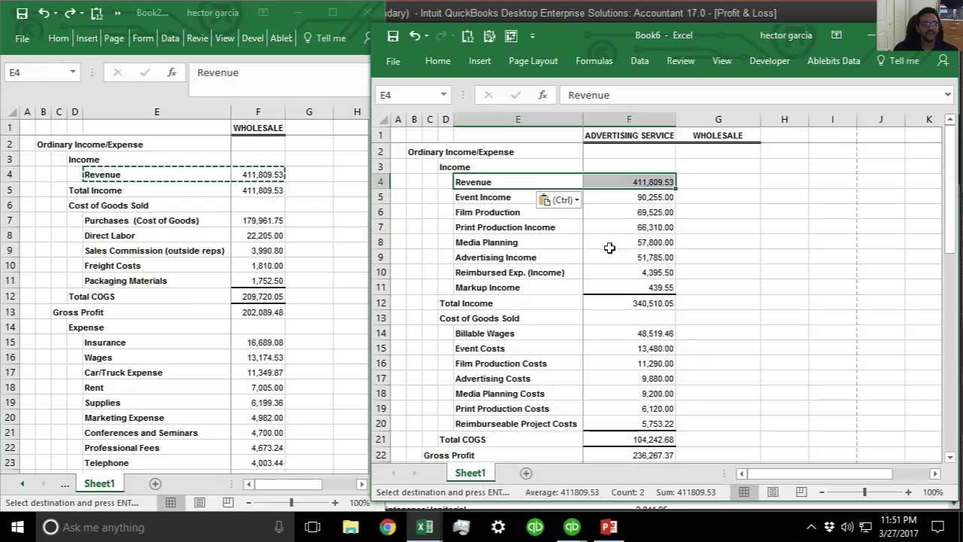
{"action": "left_click", "coordinate": [635, 183]}
{"action": "key", "text": "ctrl+c"}
{"action": "key", "text": "Right"}
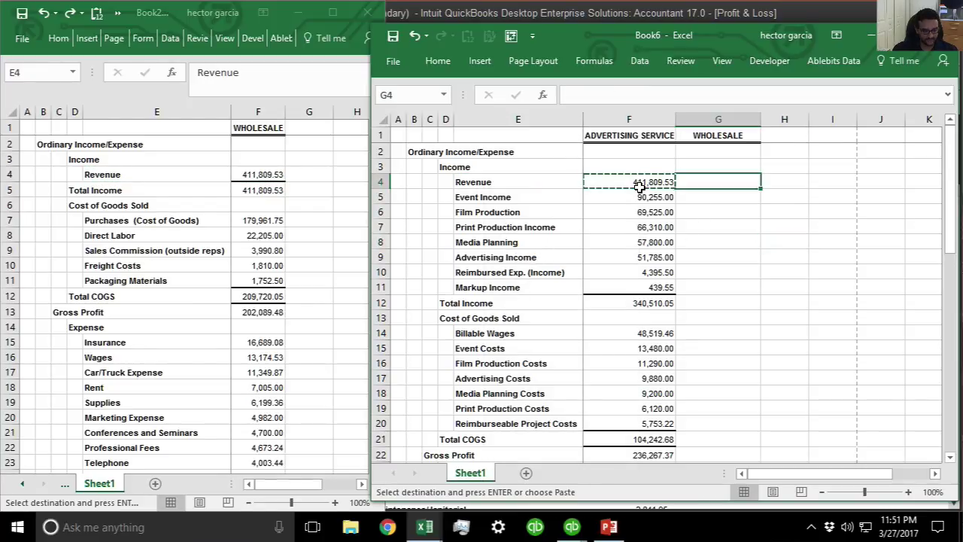
{"action": "key", "text": "Return"}
{"action": "key", "text": "Return"}
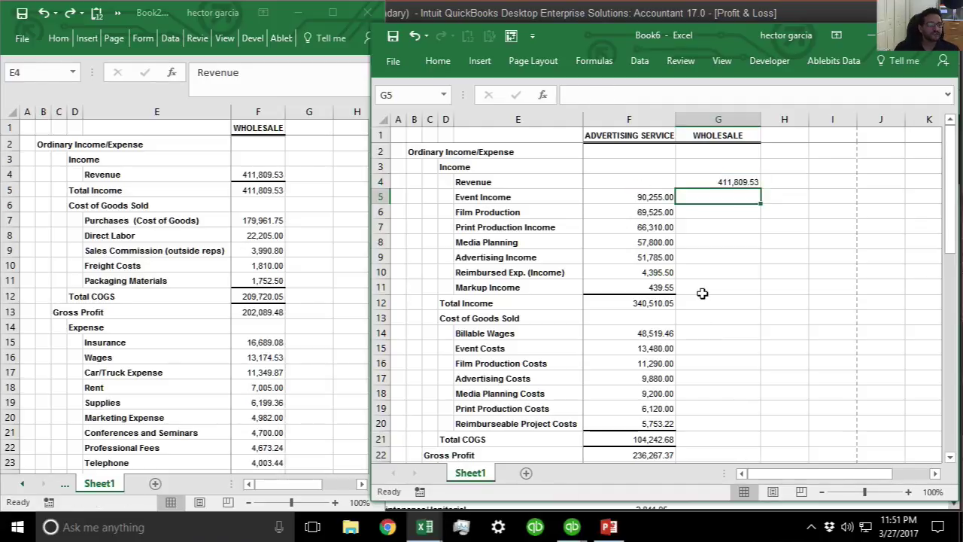
Step: Review the Total Income formula in F12 and confirm it, keeping 340,510.05
{"action": "left_click", "coordinate": [657, 305]}
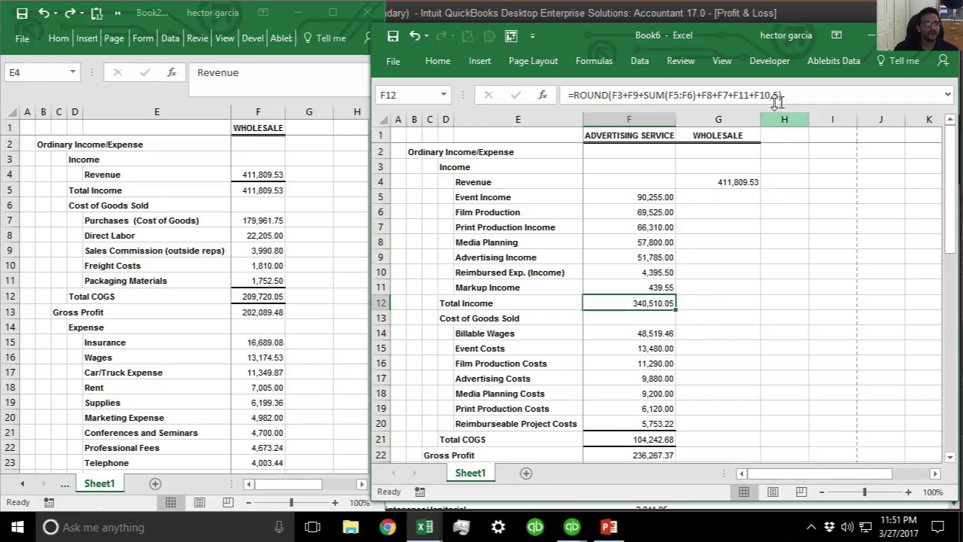
{"action": "left_click", "coordinate": [580, 95]}
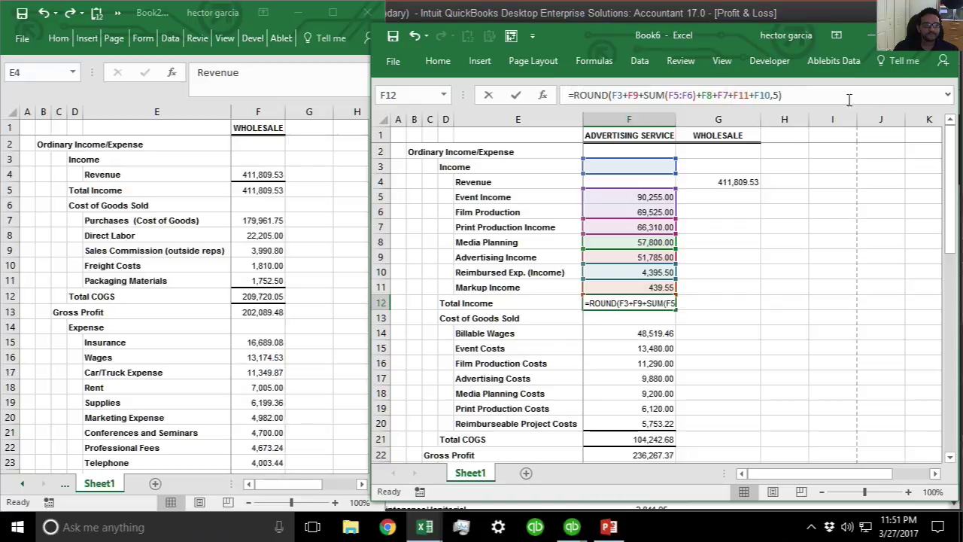
{"action": "left_click_drag", "start_coordinate": [849, 97], "coordinate": [644, 95]}
{"action": "left_click_drag", "start_coordinate": [806, 95], "coordinate": [489, 96]}
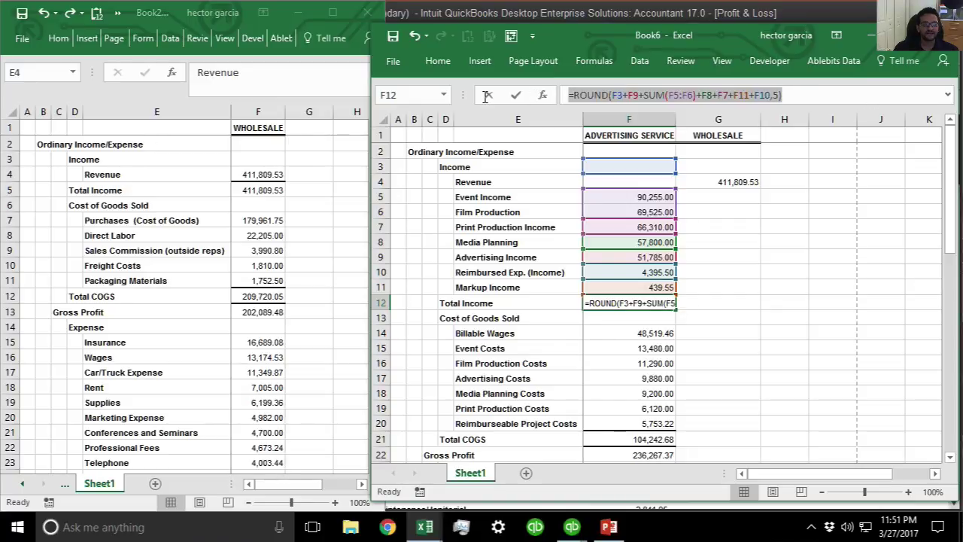
{"action": "left_click", "coordinate": [833, 112]}
{"action": "triple_click", "coordinate": [629, 103]}
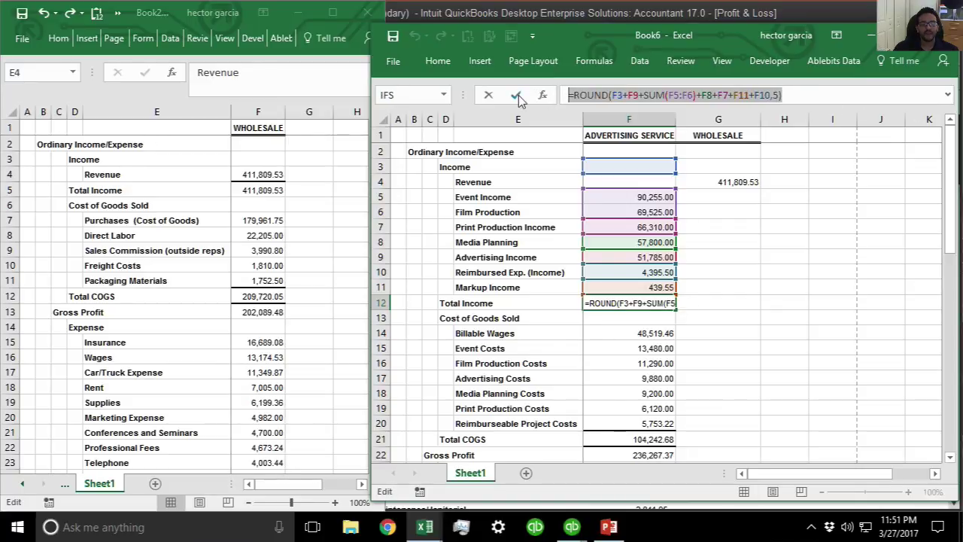
{"action": "left_click", "coordinate": [518, 96]}
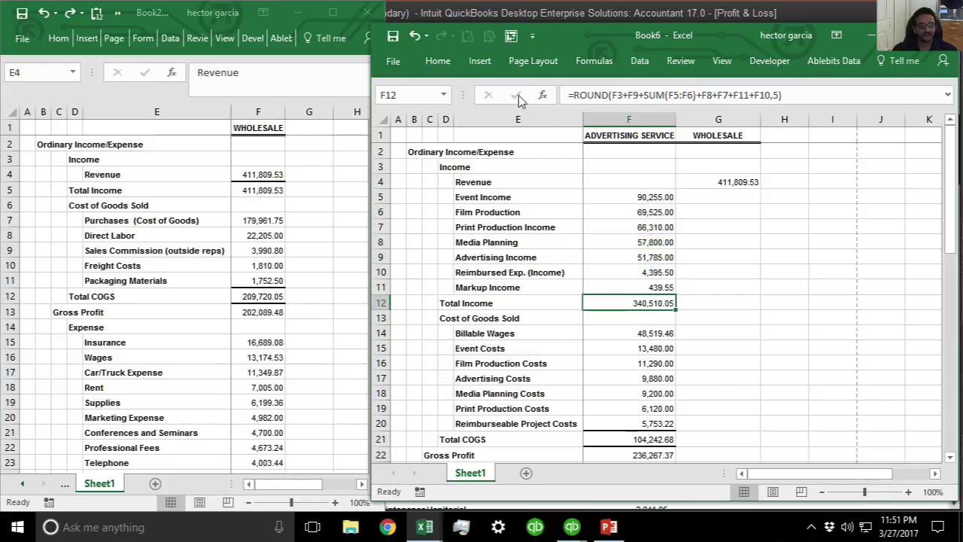
Step: Insert five blank rows above Billable Wages for the Wholesale cost-of-goods items
{"action": "scroll", "coordinate": [690, 372], "scroll_direction": "down", "scroll_amount": 2}
{"action": "left_click_drag", "start_coordinate": [150, 174], "coordinate": [259, 174]}
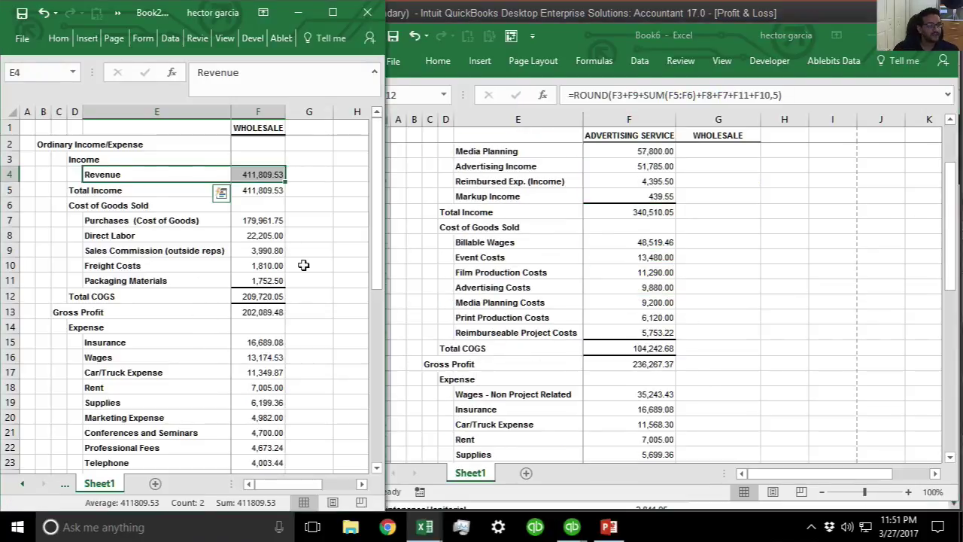
{"action": "left_click", "coordinate": [133, 222]}
{"action": "left_click_drag", "start_coordinate": [134, 221], "coordinate": [132, 277]}
{"action": "left_click", "coordinate": [497, 245]}
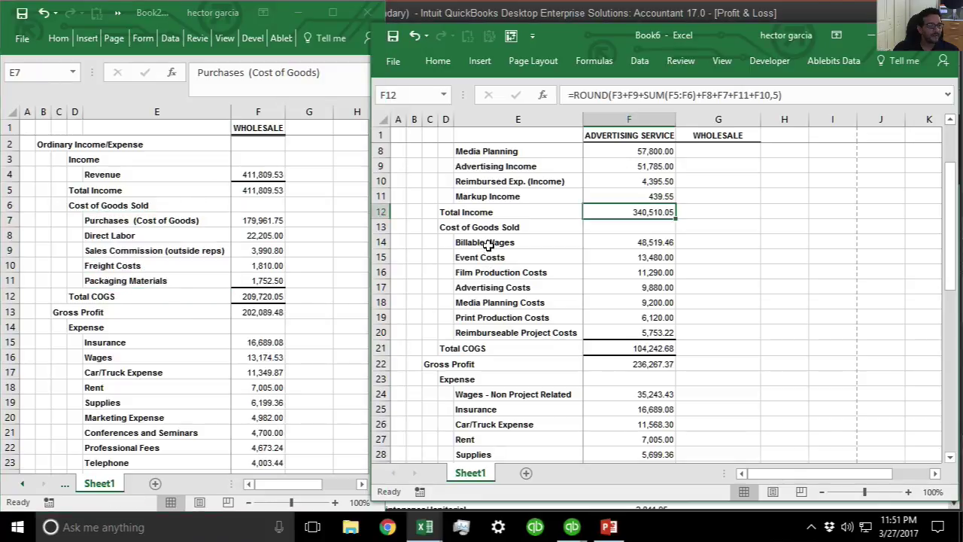
{"action": "left_click_drag", "start_coordinate": [499, 243], "coordinate": [489, 334]}
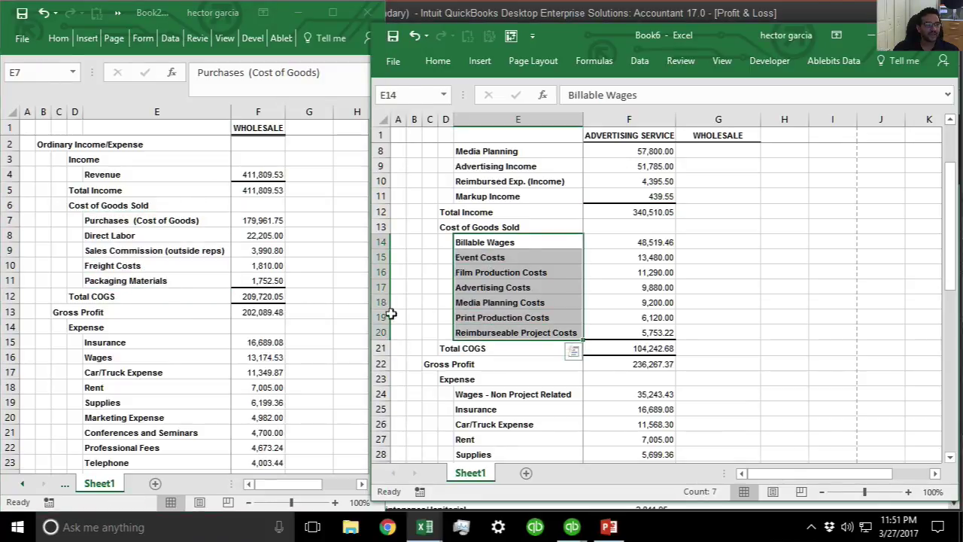
{"action": "left_click", "coordinate": [489, 334]}
{"action": "left_click", "coordinate": [124, 222]}
{"action": "left_click_drag", "start_coordinate": [112, 219], "coordinate": [113, 280]}
{"action": "key", "text": "alt+Tab"}
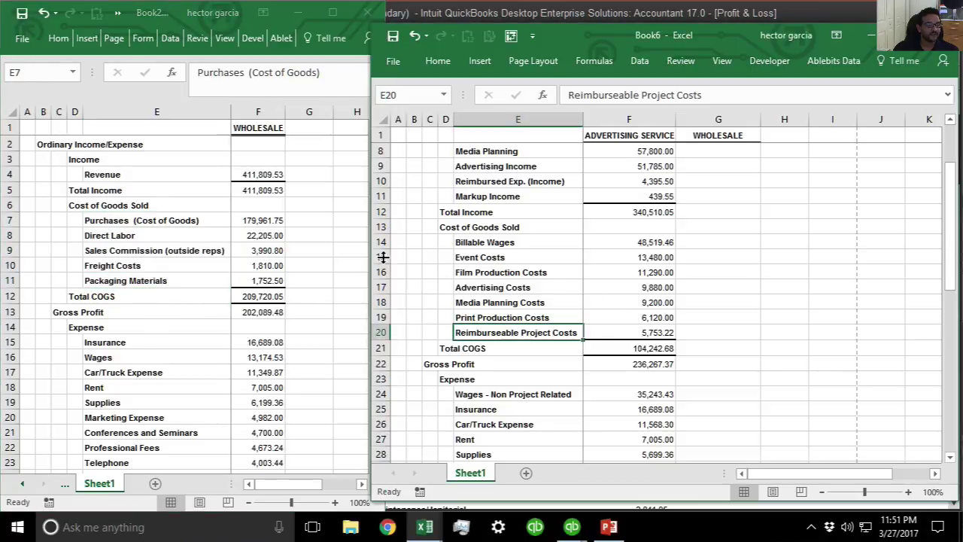
{"action": "left_click_drag", "start_coordinate": [381, 246], "coordinate": [372, 302]}
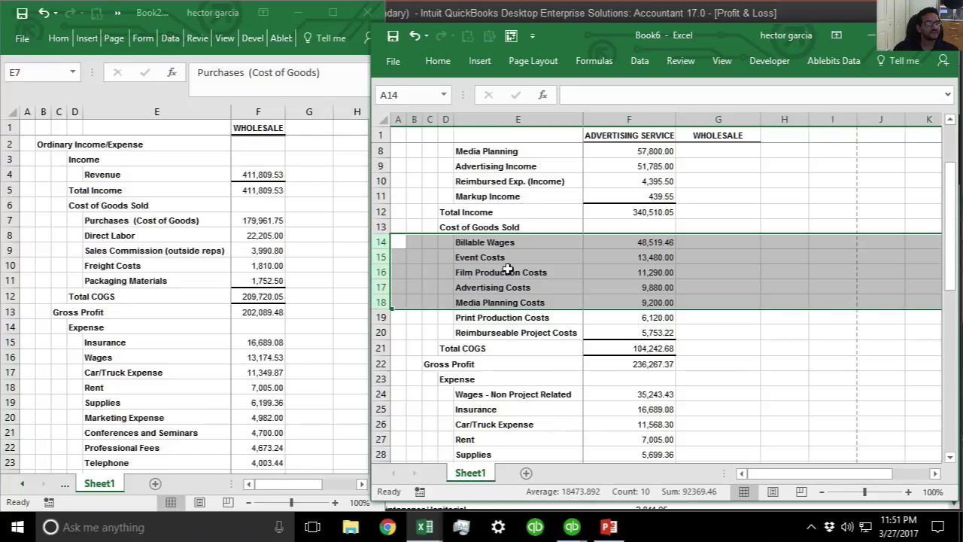
{"action": "right_click", "coordinate": [514, 271]}
{"action": "left_click", "coordinate": [554, 371]}
{"action": "left_click", "coordinate": [555, 362]}
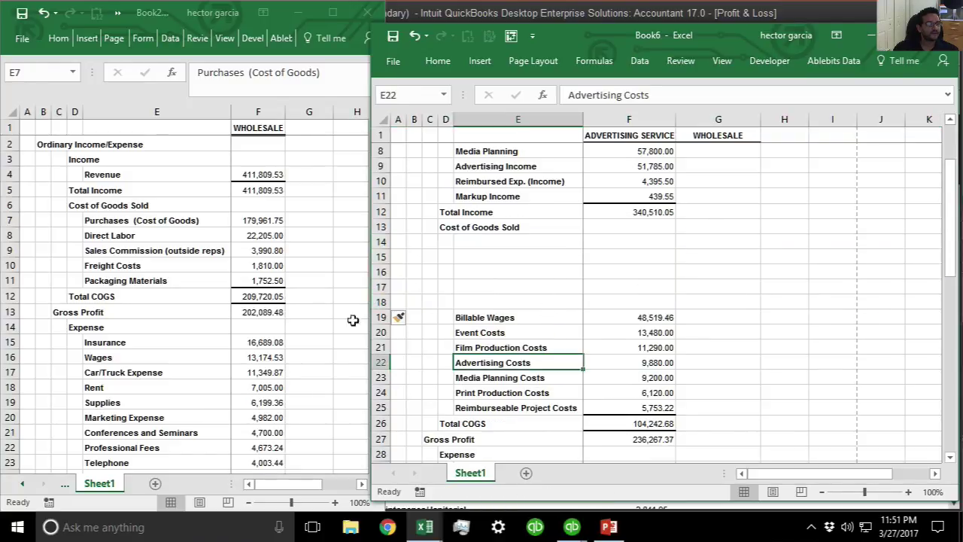
Step: Paste the Wholesale cost labels, Purchases through Packaging Materials, into the new rows
{"action": "left_click_drag", "start_coordinate": [101, 219], "coordinate": [106, 278]}
{"action": "key", "text": "ctrl+c"}
{"action": "left_click", "coordinate": [491, 250]}
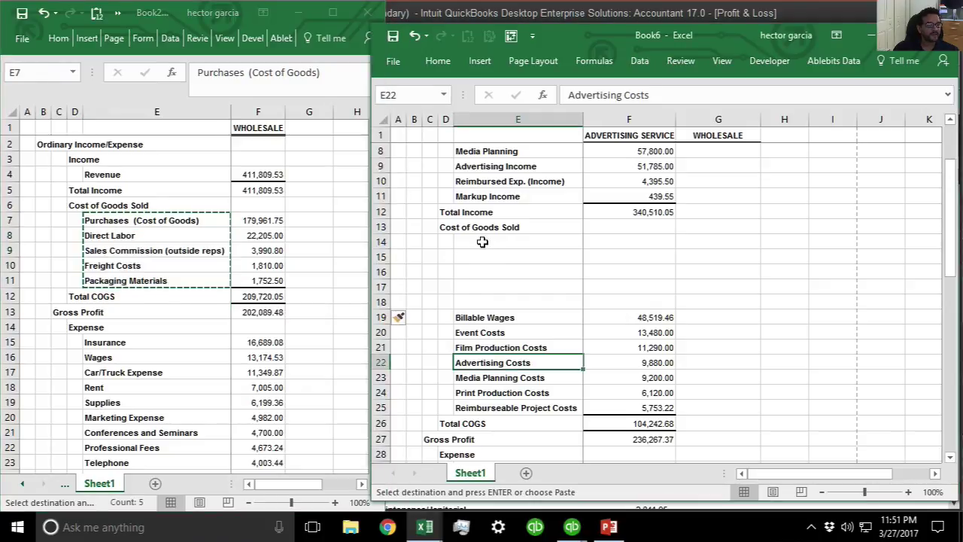
{"action": "left_click", "coordinate": [476, 240]}
{"action": "key", "text": "ctrl+v"}
Step: Paste the Wholesale cost amounts, 179,961.75 to 1,752.50, into column G and check alignment
{"action": "left_click_drag", "start_coordinate": [258, 219], "coordinate": [260, 286]}
{"action": "key", "text": "ctrl+c"}
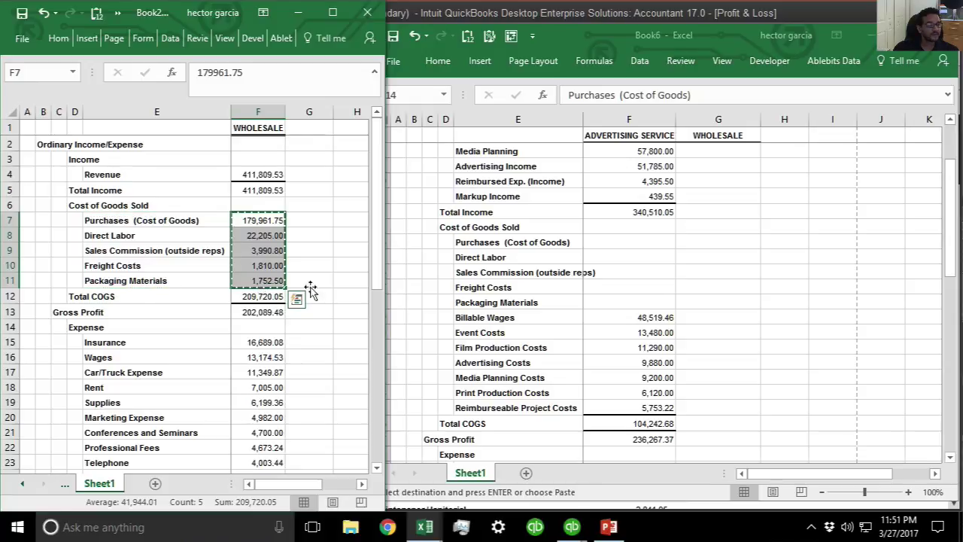
{"action": "left_click", "coordinate": [698, 244]}
{"action": "left_click", "coordinate": [697, 244]}
{"action": "key", "text": "ctrl+v"}
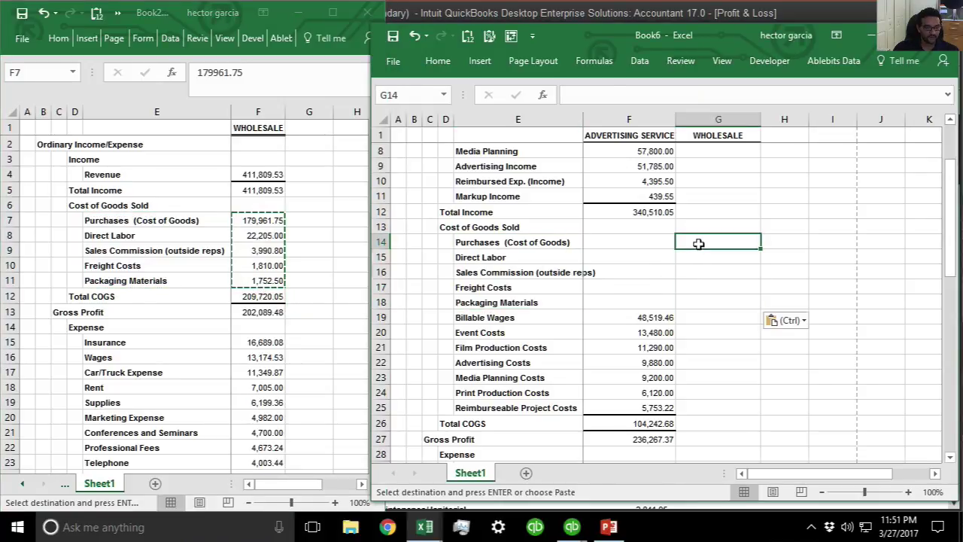
{"action": "left_click", "coordinate": [713, 377]}
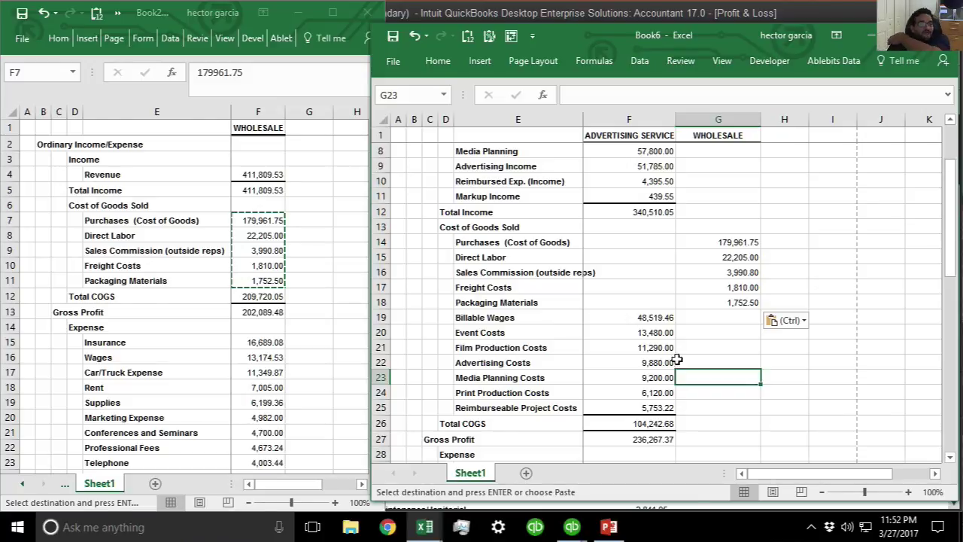
{"action": "scroll", "coordinate": [689, 358], "scroll_direction": "down", "scroll_amount": 1}
{"action": "scroll", "coordinate": [690, 358], "scroll_direction": "up", "scroll_amount": 3}
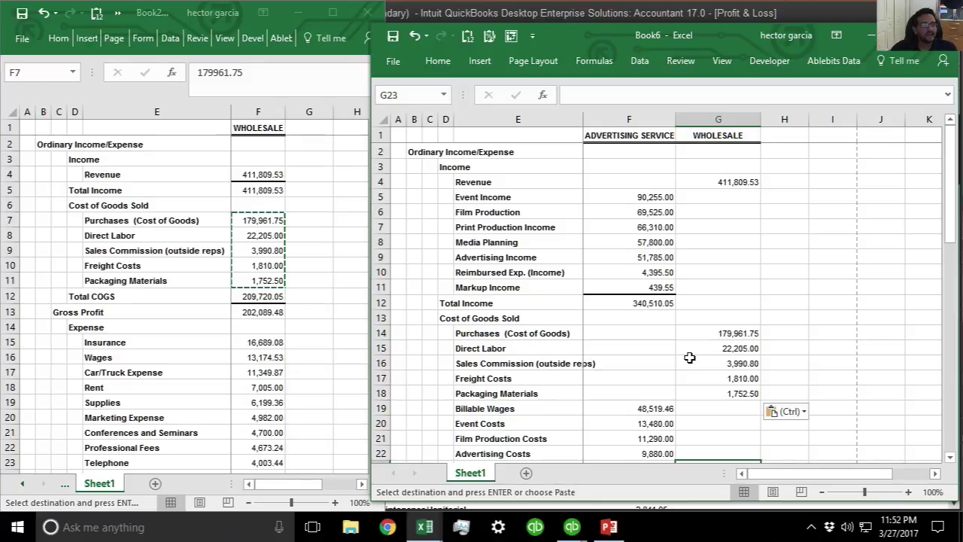
{"action": "scroll", "coordinate": [689, 357], "scroll_direction": "down", "scroll_amount": 2}
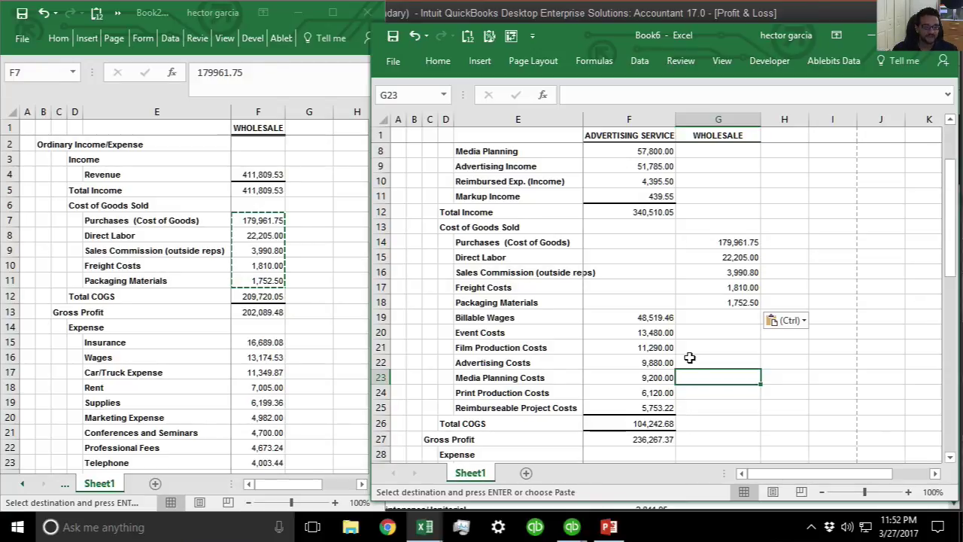
{"action": "scroll", "coordinate": [690, 358], "scroll_direction": "down", "scroll_amount": 5}
Step: In the Wholesale workbook, select the expense labels from Insurance down to Repairs
{"action": "left_click", "coordinate": [172, 296]}
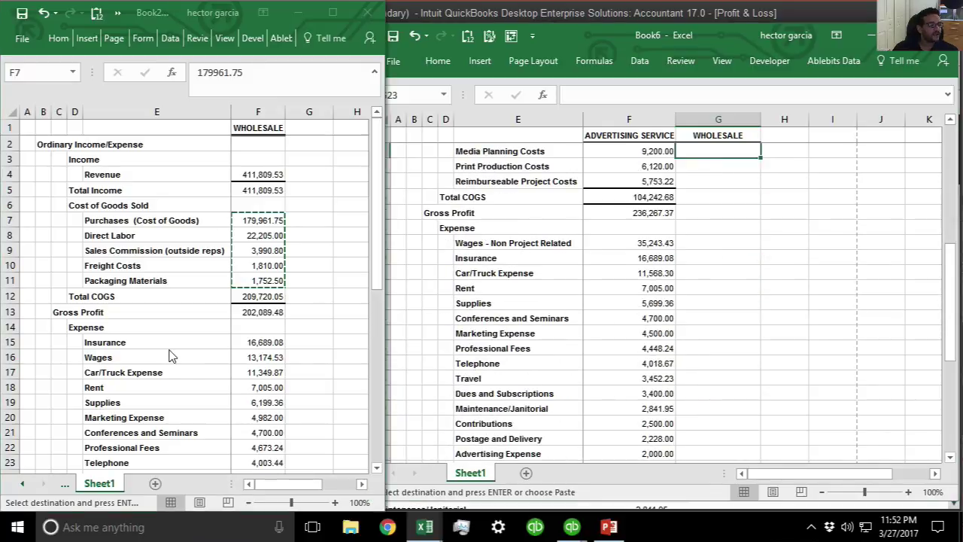
{"action": "left_click", "coordinate": [683, 275]}
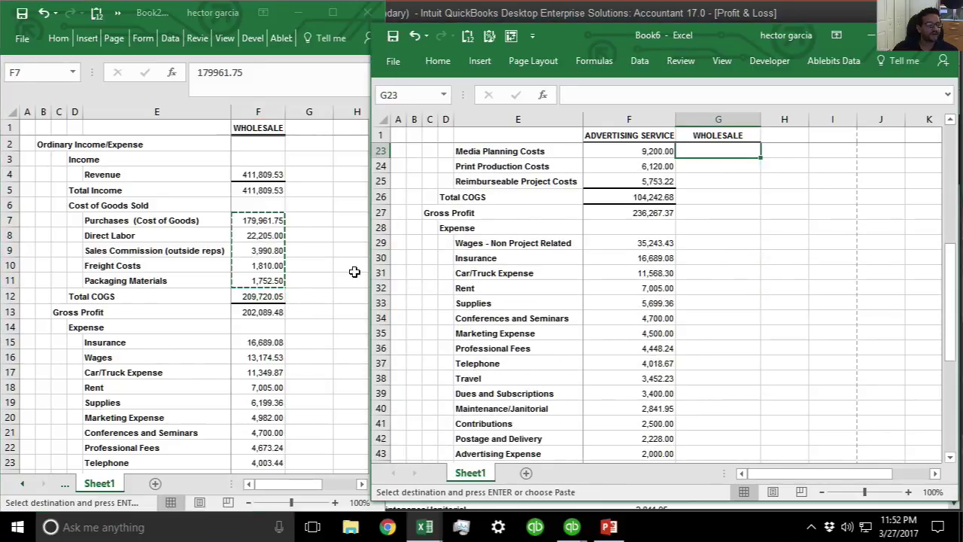
{"action": "left_click", "coordinate": [102, 342]}
{"action": "left_click", "coordinate": [105, 343]}
{"action": "scroll", "coordinate": [167, 356], "scroll_direction": "down", "scroll_amount": 3}
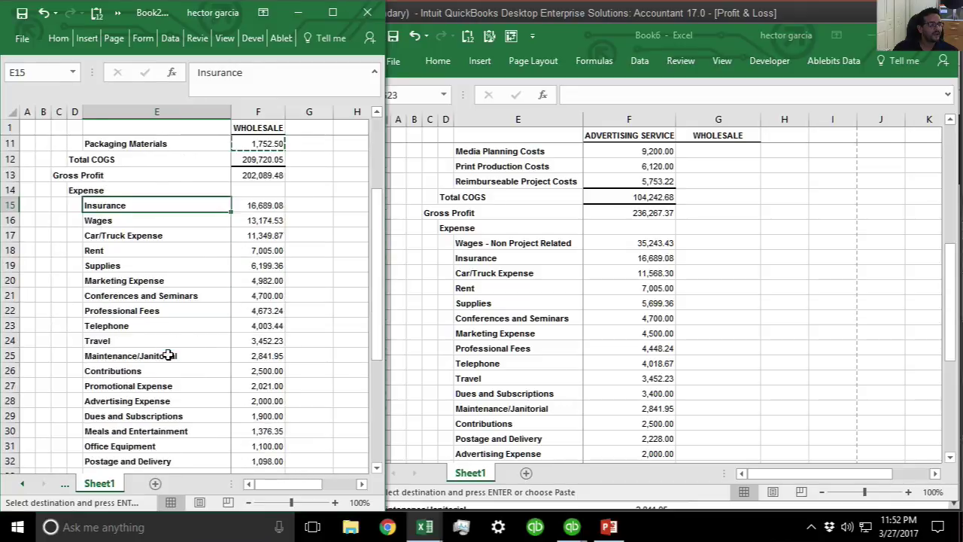
{"action": "scroll", "coordinate": [168, 356], "scroll_direction": "down", "scroll_amount": 2}
{"action": "scroll", "coordinate": [162, 331], "scroll_direction": "up", "scroll_amount": 1}
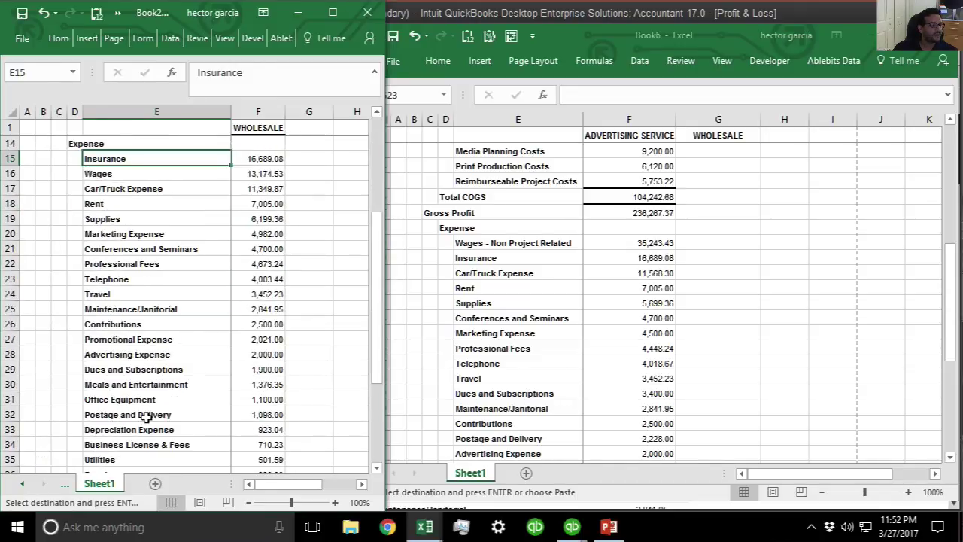
{"action": "scroll", "coordinate": [142, 424], "scroll_direction": "down", "scroll_amount": 1}
{"action": "left_click", "coordinate": [113, 429], "text": "shift"}
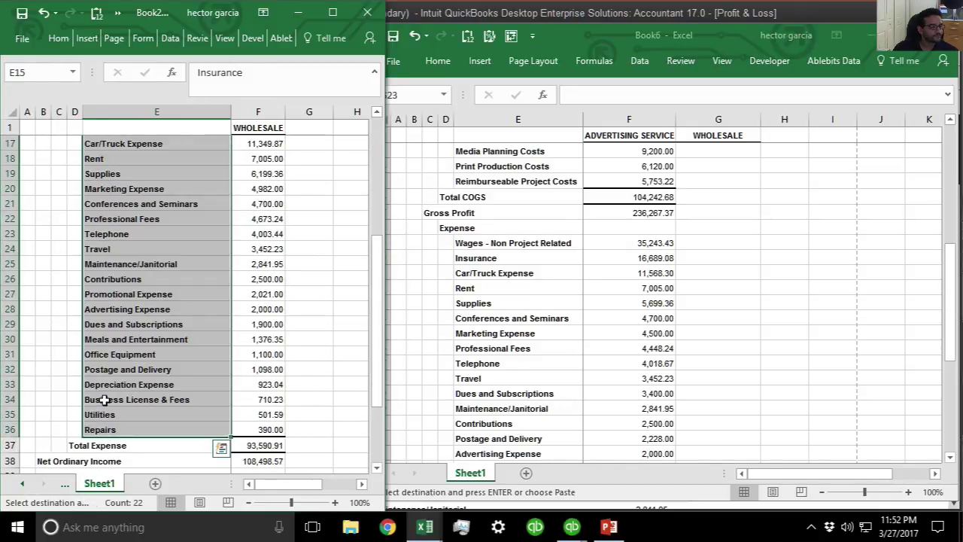
{"action": "scroll", "coordinate": [211, 336], "scroll_direction": "up", "scroll_amount": 1}
Step: Insert blank rows at rows 29–48 of Book6 above the existing expense list
{"action": "left_click", "coordinate": [489, 278]}
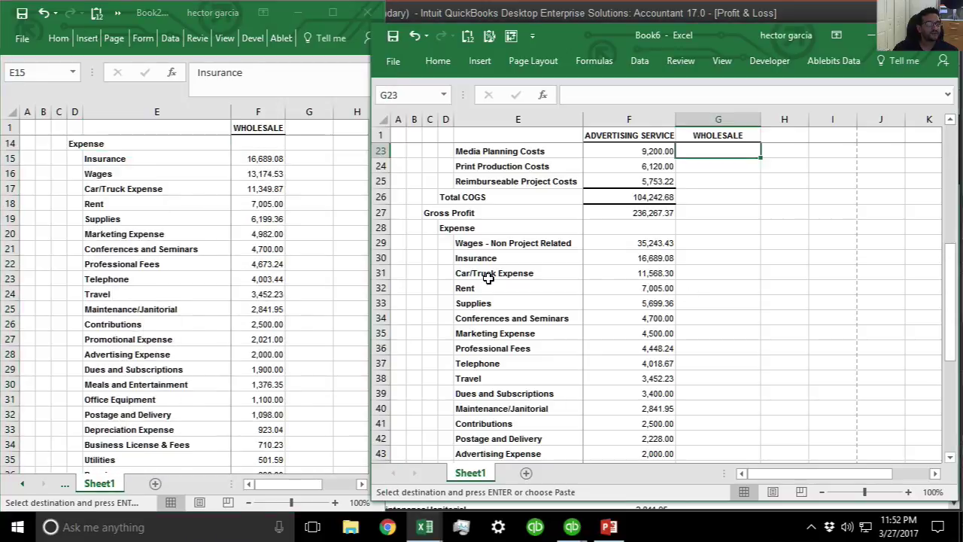
{"action": "left_click_drag", "start_coordinate": [375, 249], "coordinate": [371, 287]}
{"action": "right_click", "coordinate": [488, 263]}
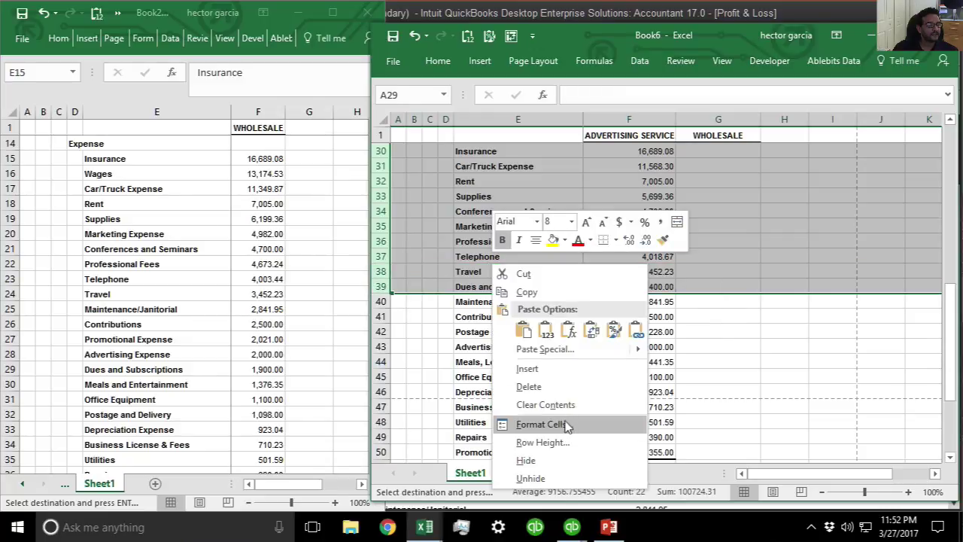
{"action": "left_click", "coordinate": [548, 369]}
Step: Copy the Wholesale expense labels, paste them under Expense in Book6, then undo the paste
{"action": "left_click", "coordinate": [566, 329]}
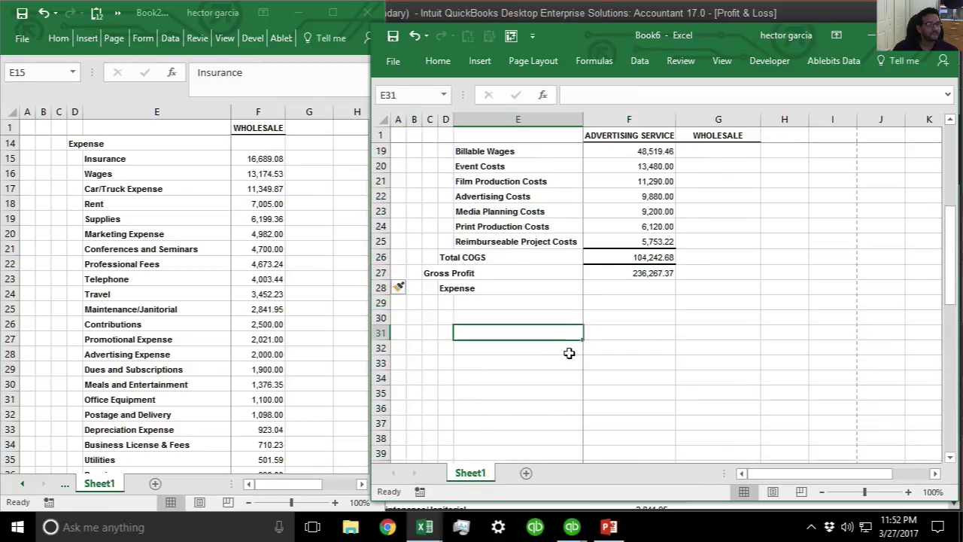
{"action": "scroll", "coordinate": [567, 352], "scroll_direction": "down", "scroll_amount": 4}
{"action": "left_click", "coordinate": [162, 201]}
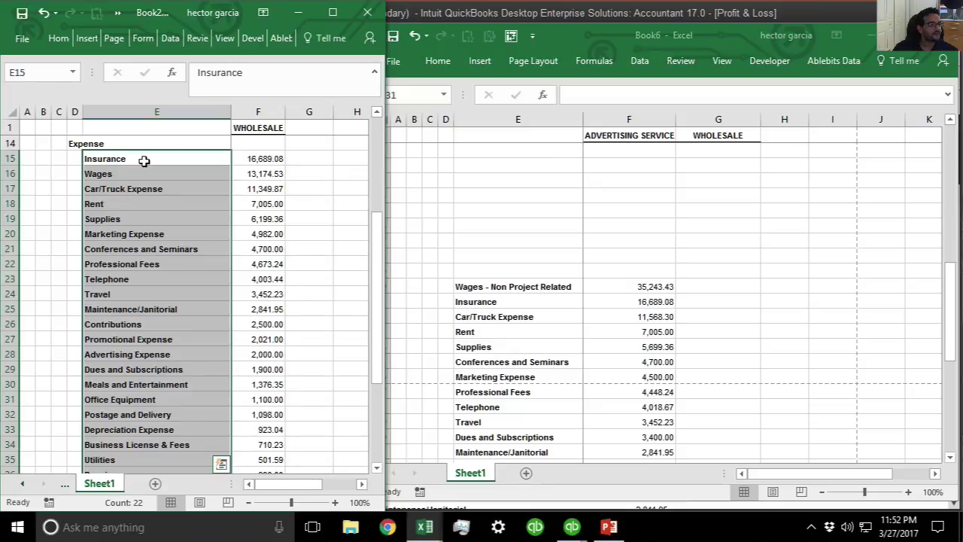
{"action": "left_click_drag", "start_coordinate": [144, 161], "coordinate": [140, 382]}
{"action": "key", "text": "ctrl+c"}
{"action": "scroll", "coordinate": [331, 392], "scroll_direction": "up", "scroll_amount": 1}
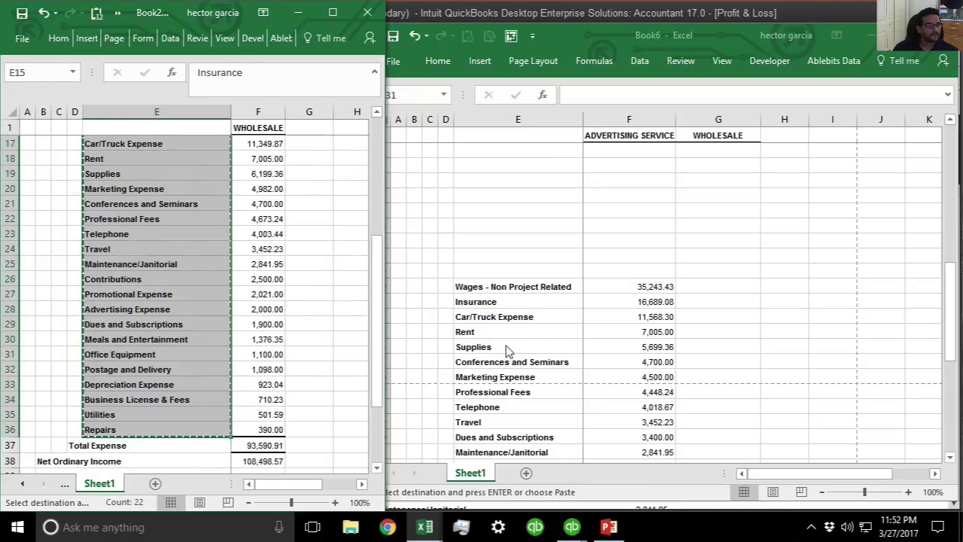
{"action": "left_click", "coordinate": [523, 317]}
{"action": "scroll", "coordinate": [482, 283], "scroll_direction": "up", "scroll_amount": 4}
{"action": "left_click", "coordinate": [474, 302]}
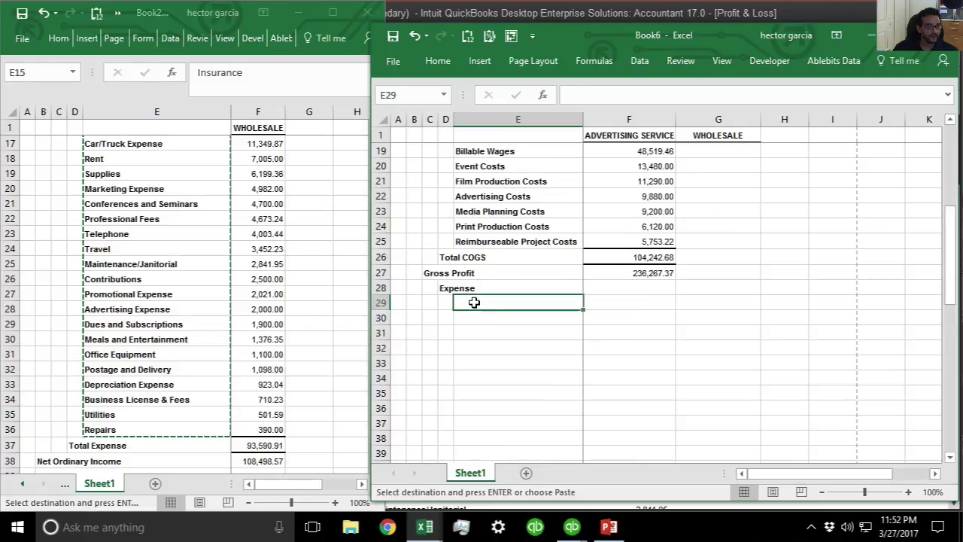
{"action": "key", "text": "ctrl+v"}
{"action": "scroll", "coordinate": [560, 378], "scroll_direction": "down", "scroll_amount": 6}
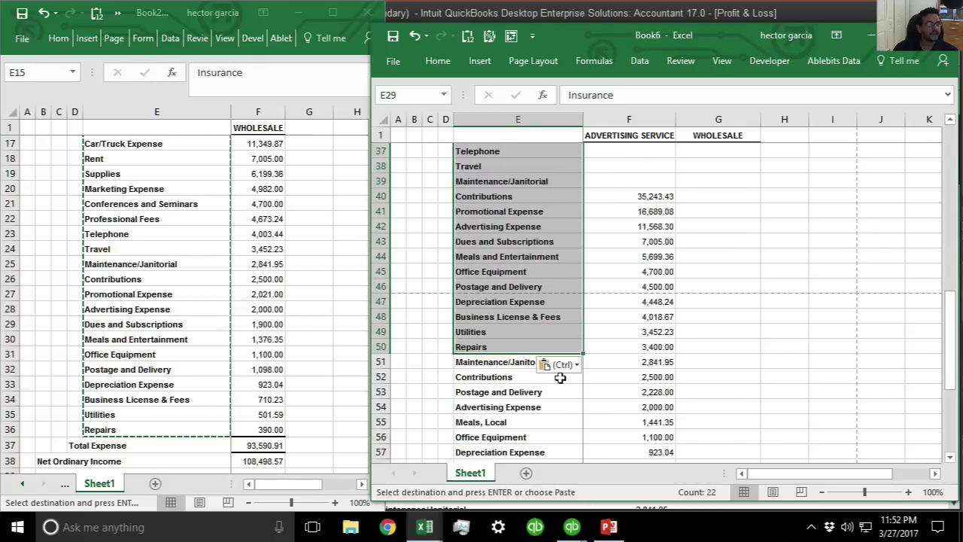
{"action": "scroll", "coordinate": [560, 378], "scroll_direction": "up", "scroll_amount": 3}
{"action": "key", "text": "ctrl+z"}
Step: Insert eight more blank rows at rows 32–39 in Book6
{"action": "left_click", "coordinate": [560, 377]}
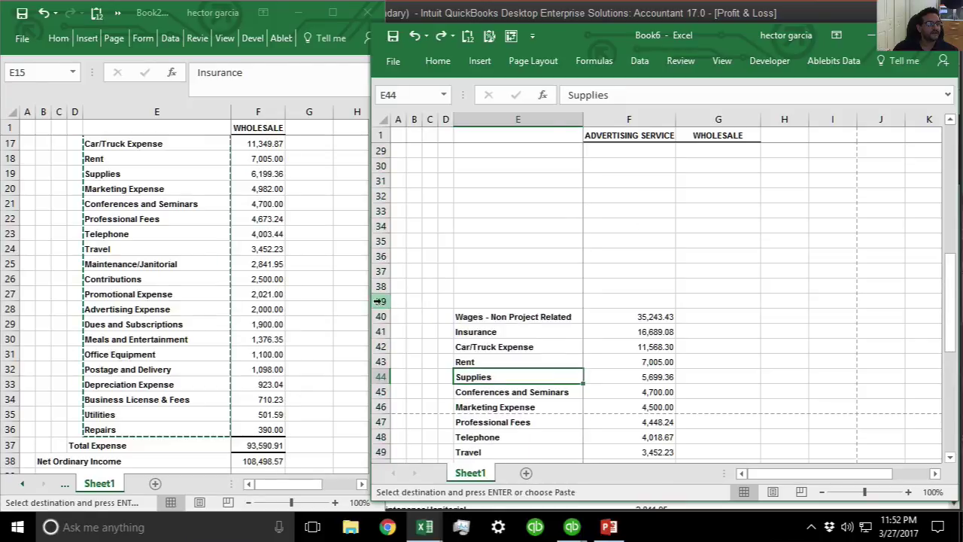
{"action": "left_click_drag", "start_coordinate": [380, 301], "coordinate": [380, 165]}
{"action": "right_click", "coordinate": [440, 187]}
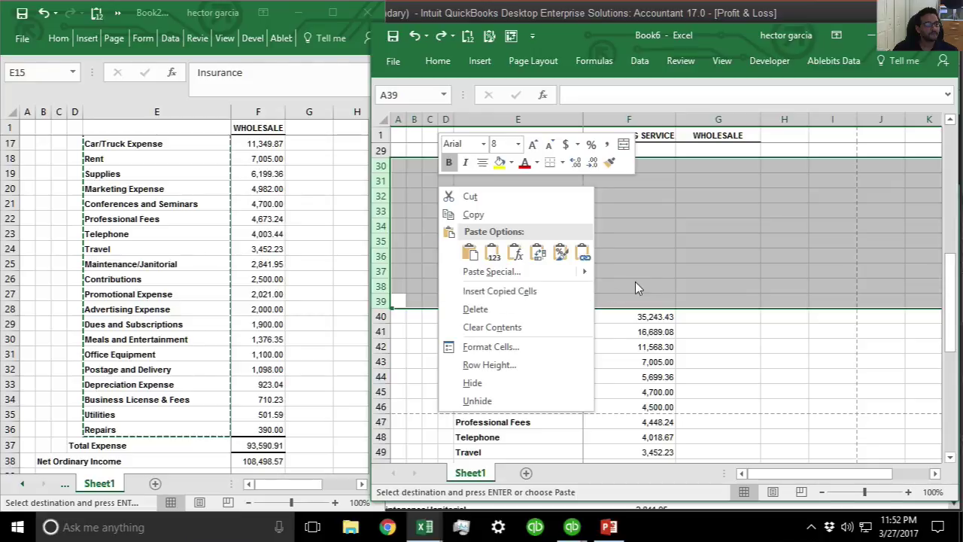
{"action": "key", "text": "Escape"}
{"action": "left_click", "coordinate": [335, 266]}
{"action": "left_click", "coordinate": [398, 299]}
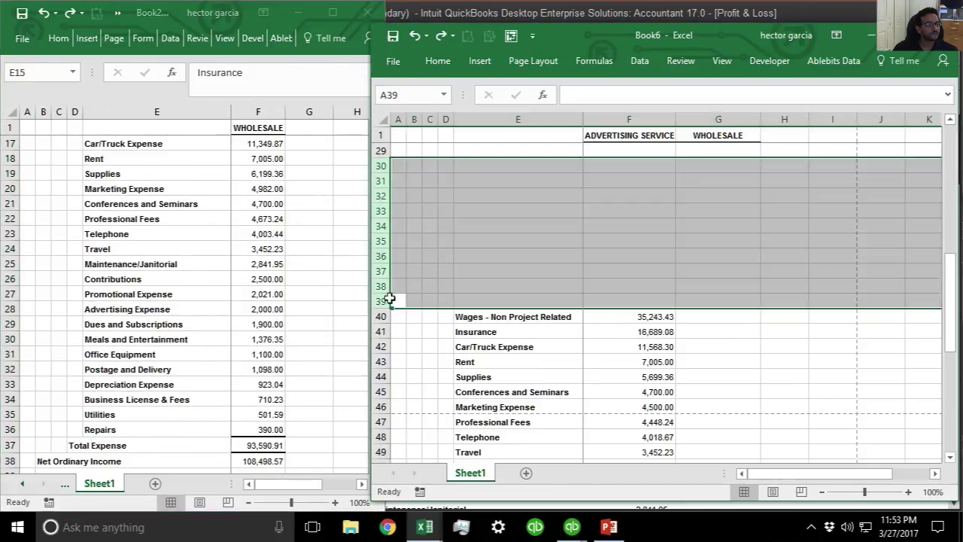
{"action": "left_click_drag", "start_coordinate": [386, 301], "coordinate": [385, 194]}
{"action": "right_click", "coordinate": [385, 198]}
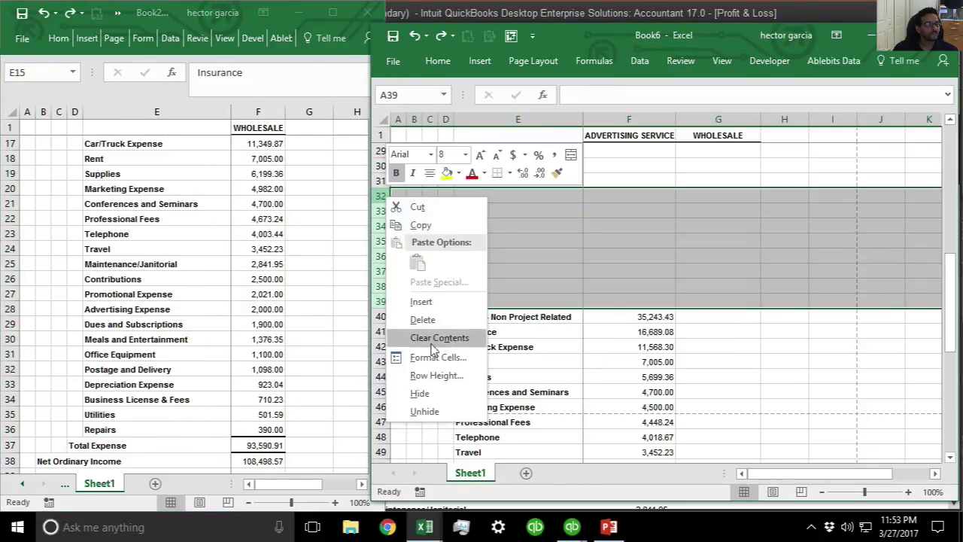
{"action": "left_click", "coordinate": [431, 304]}
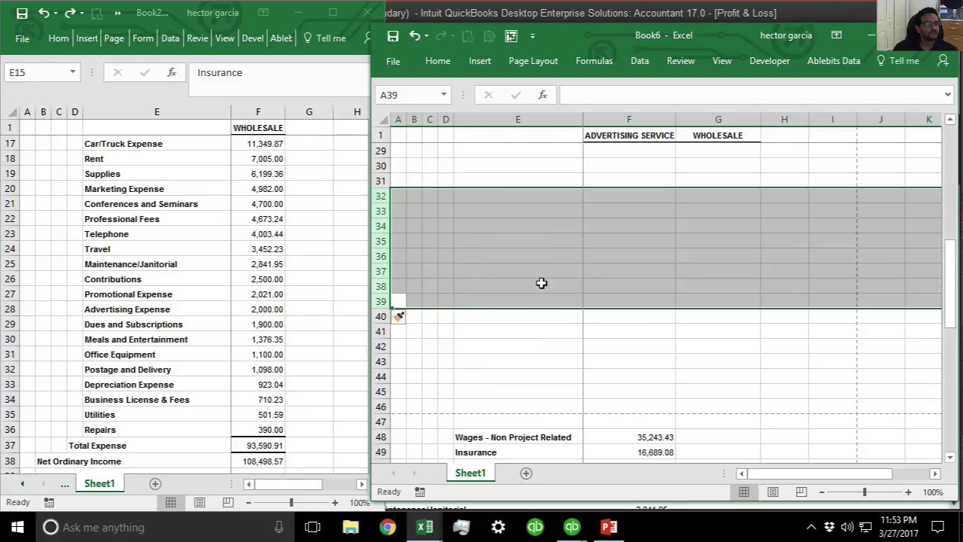
{"action": "left_click", "coordinate": [542, 283]}
Step: Copy the Wholesale expense labels again, paste at row 29, then undo the paste
{"action": "key", "text": "alt+Tab"}
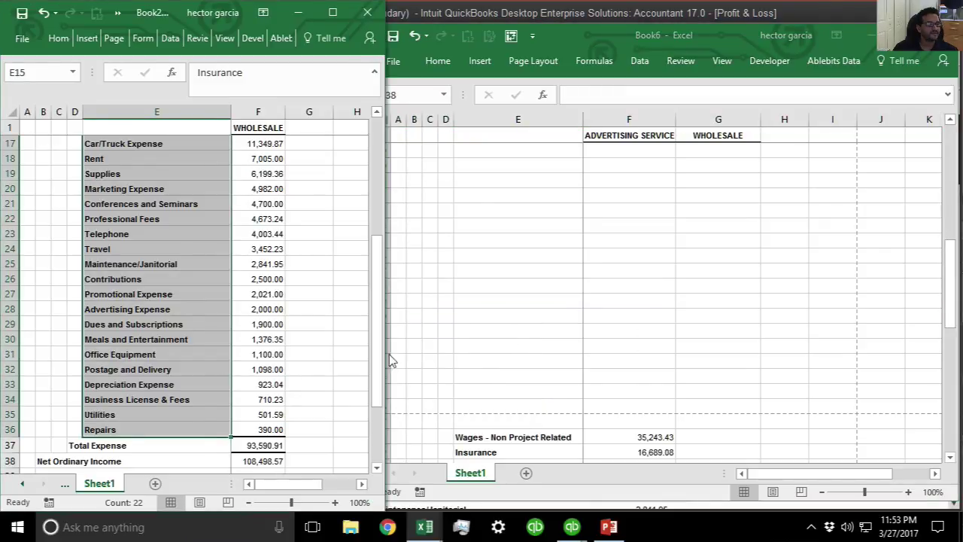
{"action": "key", "text": "ctrl+c"}
{"action": "key", "text": "alt+Tab"}
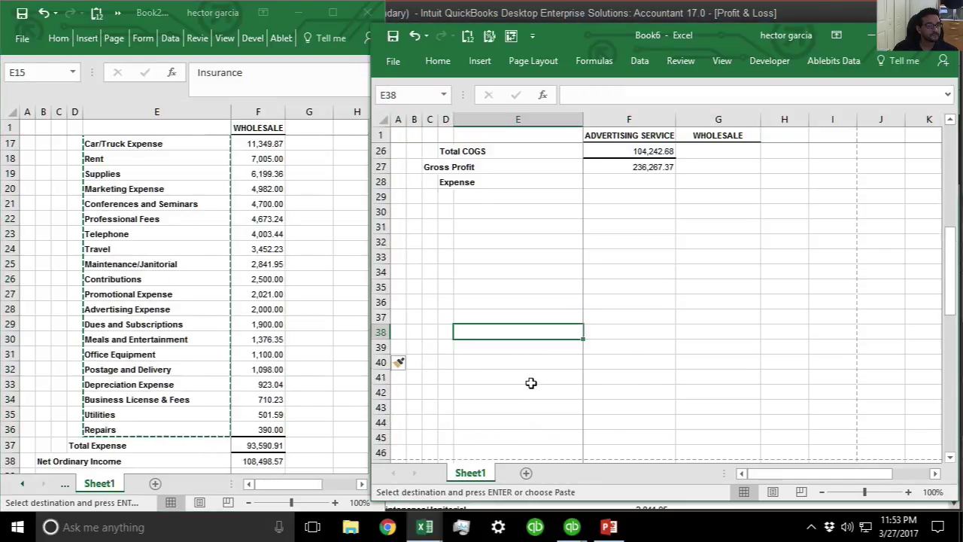
{"action": "left_click", "coordinate": [480, 196]}
{"action": "key", "text": "ctrl+v"}
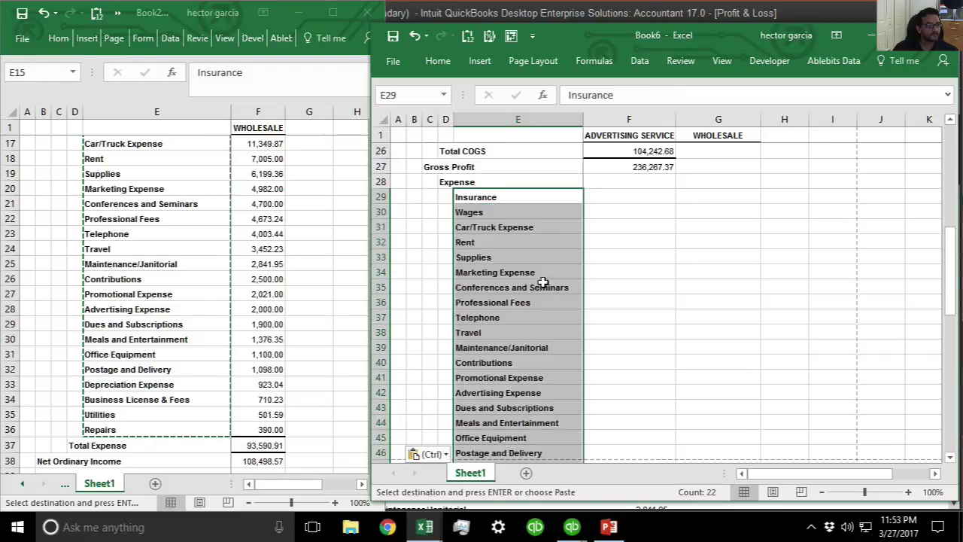
{"action": "scroll", "coordinate": [544, 301], "scroll_direction": "down", "scroll_amount": 4}
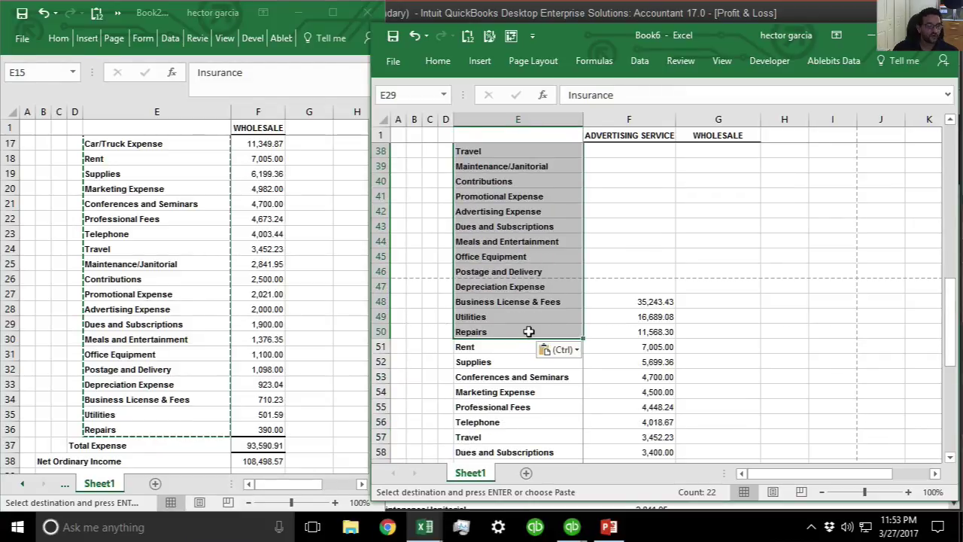
{"action": "key", "text": "ctrl+z"}
Step: Insert four more blank rows at rows 30–33 in Book6
{"action": "left_click_drag", "start_coordinate": [380, 213], "coordinate": [382, 167]}
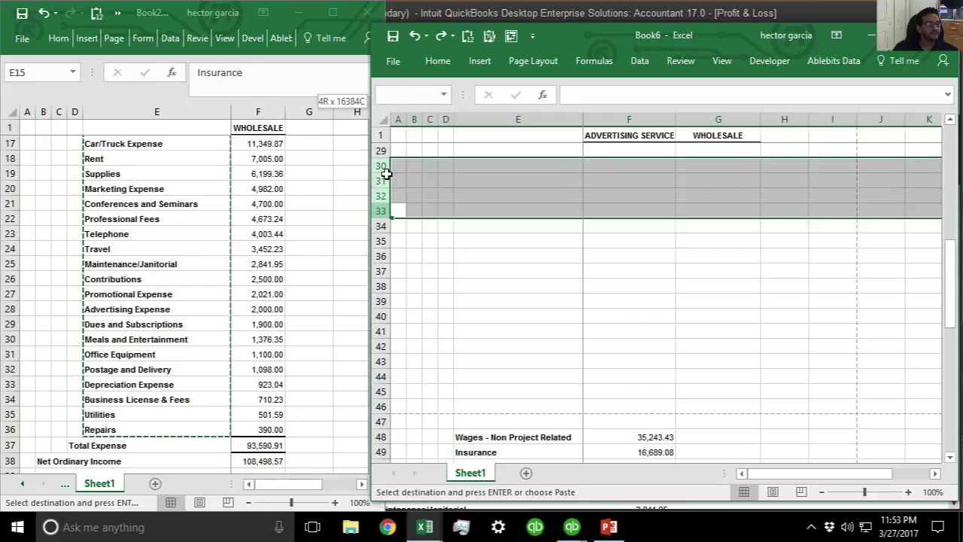
{"action": "right_click", "coordinate": [384, 167]}
{"action": "key", "text": "Escape"}
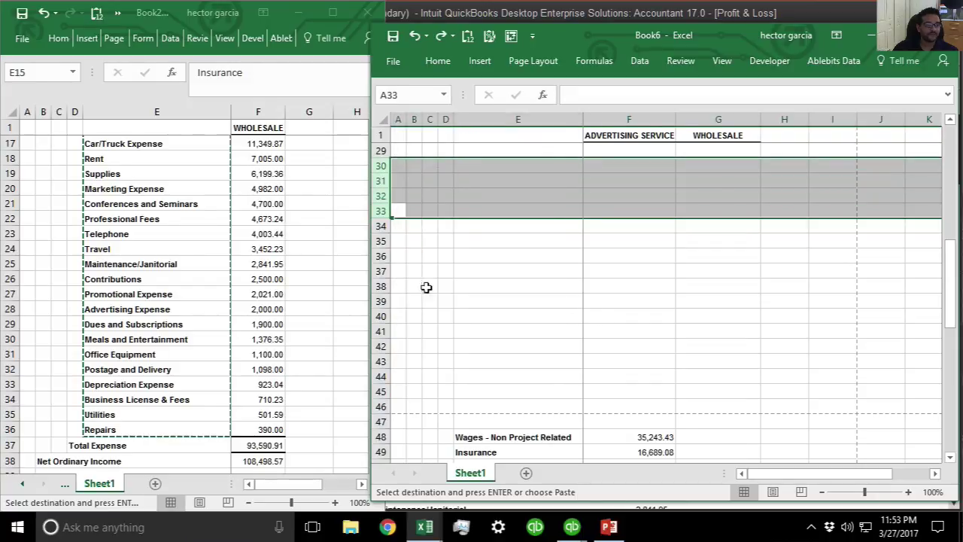
{"action": "left_click", "coordinate": [338, 279]}
{"action": "left_click", "coordinate": [338, 279]}
{"action": "left_click", "coordinate": [426, 277]}
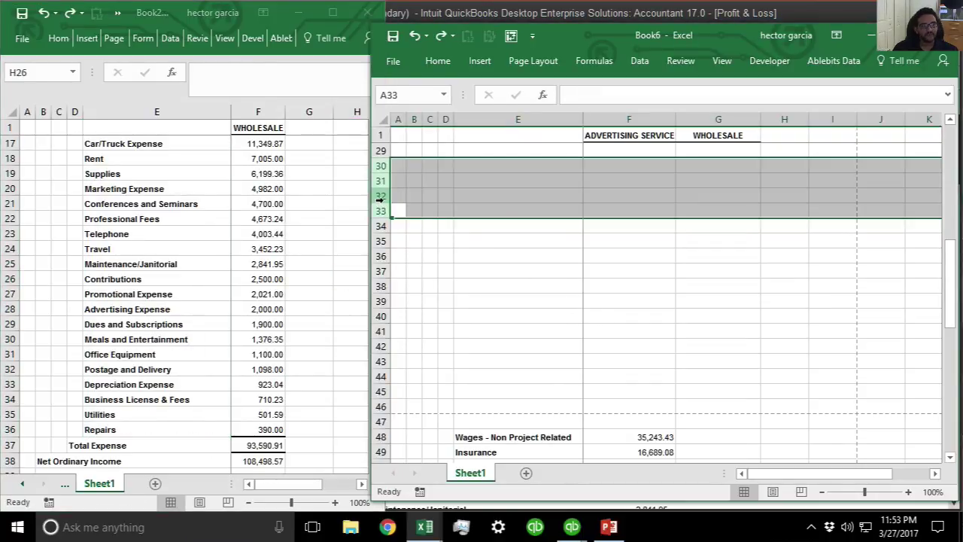
{"action": "right_click", "coordinate": [381, 200]}
{"action": "left_click", "coordinate": [422, 303]}
Step: Copy Book2's E15:E36 expense names, Insurance through Repairs, and paste them at E29 in Book6
{"action": "left_click", "coordinate": [230, 393]}
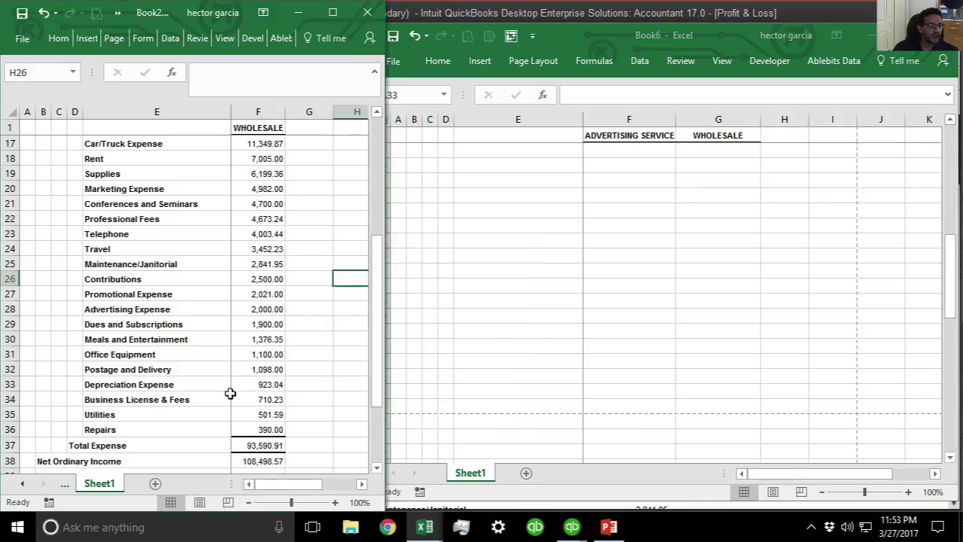
{"action": "left_click_drag", "start_coordinate": [168, 435], "coordinate": [141, 206]}
{"action": "key", "text": "ctrl+c"}
{"action": "left_click", "coordinate": [410, 213]}
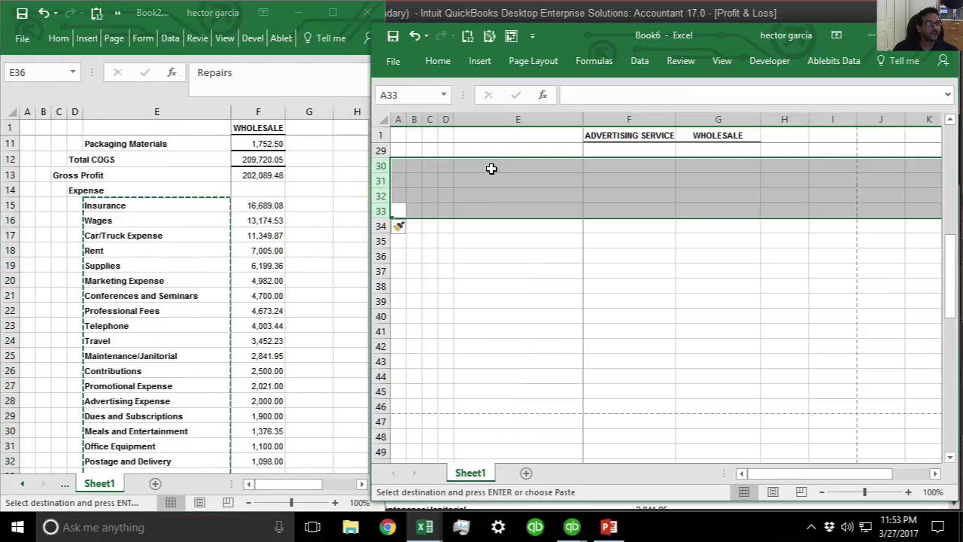
{"action": "left_click", "coordinate": [511, 156]}
{"action": "key", "text": "ctrl+v"}
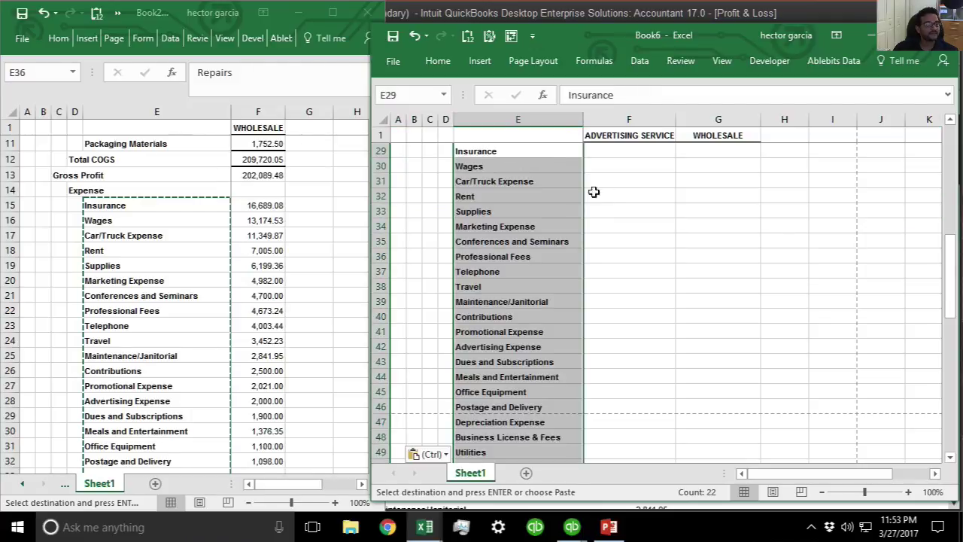
Step: Delete the leftover blank row 51 in Book6
{"action": "scroll", "coordinate": [507, 233], "scroll_direction": "up", "scroll_amount": 2}
{"action": "scroll", "coordinate": [508, 235], "scroll_direction": "down", "scroll_amount": 1}
{"action": "scroll", "coordinate": [507, 235], "scroll_direction": "down", "scroll_amount": 3}
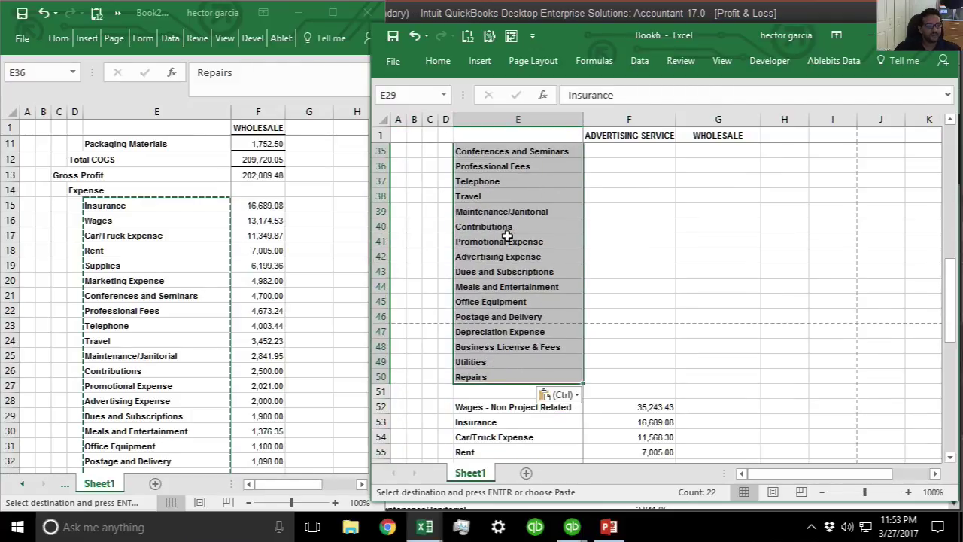
{"action": "right_click", "coordinate": [378, 391]}
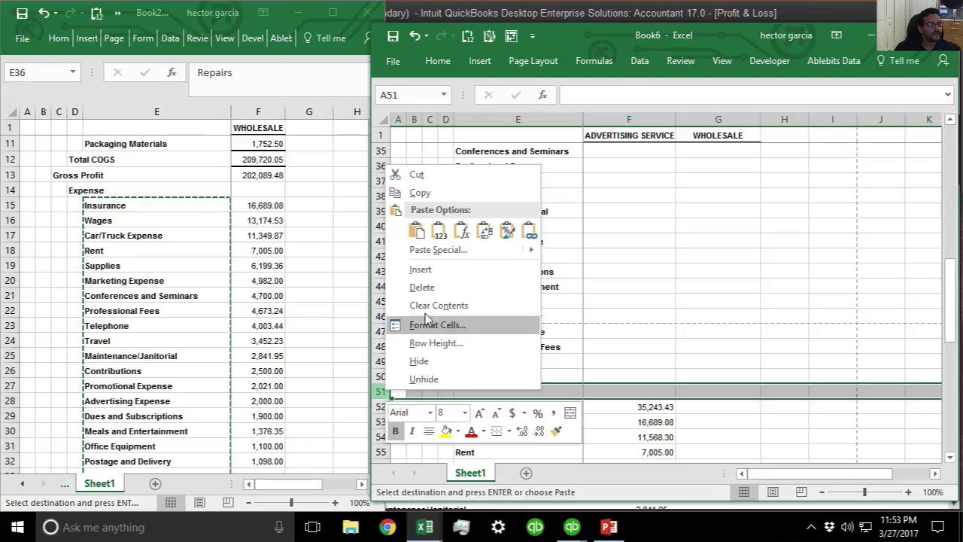
{"action": "left_click", "coordinate": [410, 290]}
Step: Copy Book2's Wholesale amounts F15:F36 and paste them into G29:G50 of Book6
{"action": "left_click", "coordinate": [268, 223]}
{"action": "left_click_drag", "start_coordinate": [268, 204], "coordinate": [265, 411]}
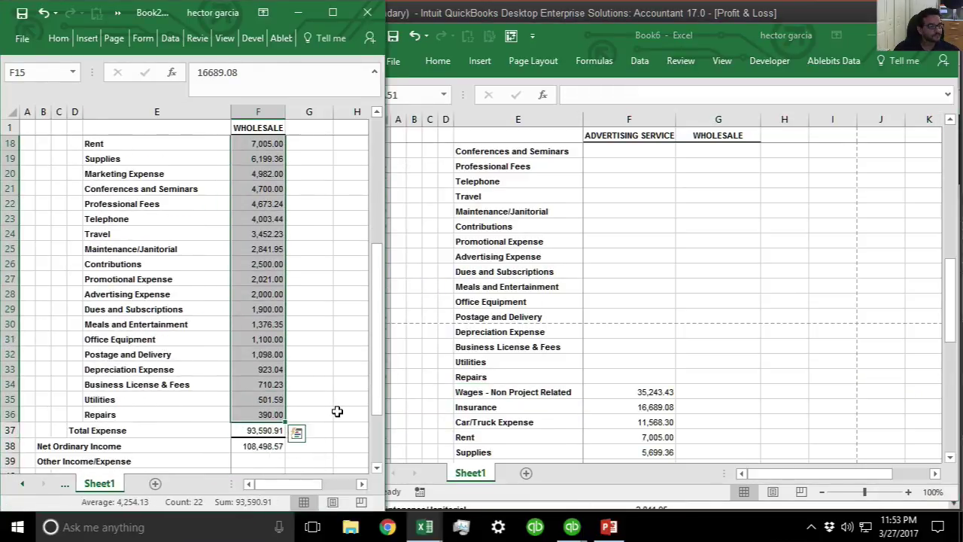
{"action": "key", "text": "ctrl+c"}
{"action": "scroll", "coordinate": [646, 397], "scroll_direction": "up", "scroll_amount": 1}
{"action": "left_click", "coordinate": [707, 234]}
{"action": "scroll", "coordinate": [707, 232], "scroll_direction": "up", "scroll_amount": 2}
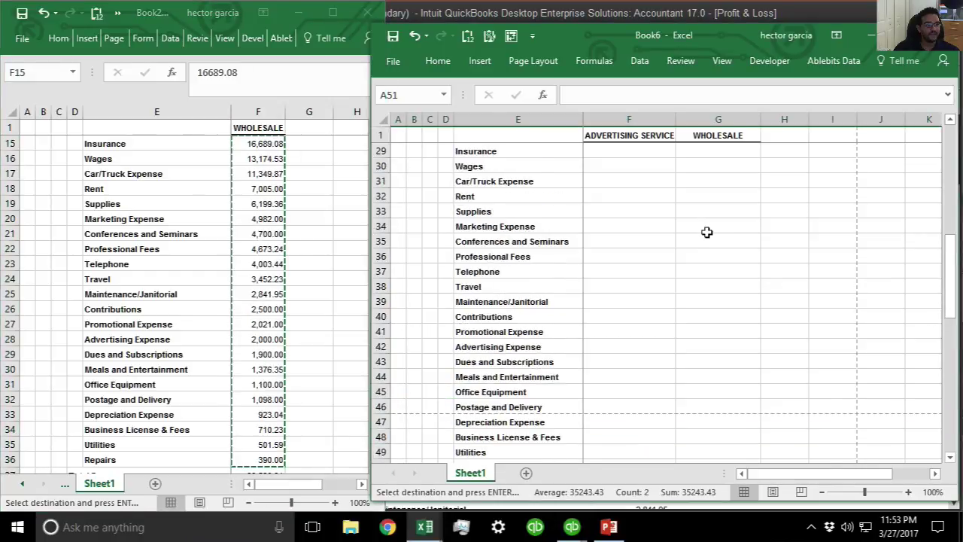
{"action": "scroll", "coordinate": [707, 232], "scroll_direction": "up", "scroll_amount": 1}
{"action": "right_click", "coordinate": [709, 195]}
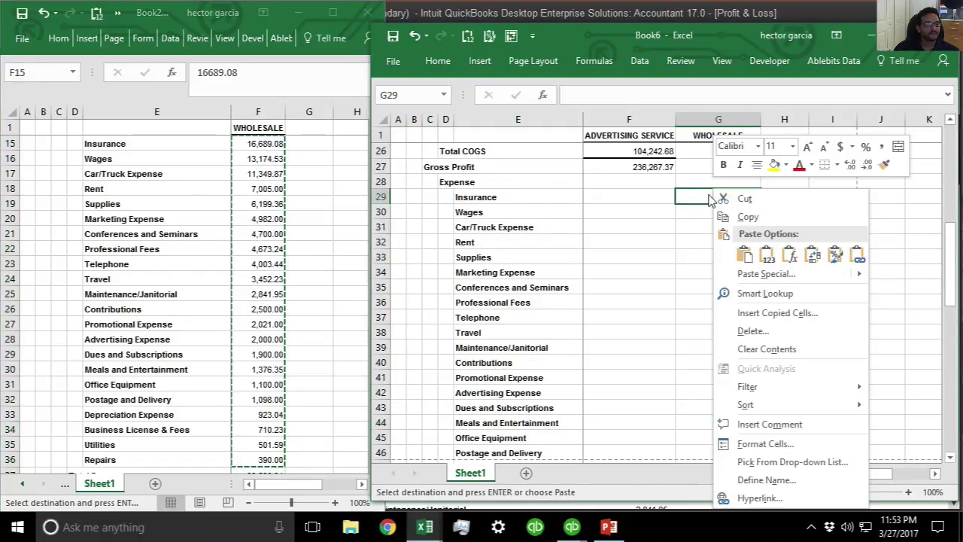
{"action": "left_click", "coordinate": [763, 256]}
{"action": "left_click", "coordinate": [710, 298]}
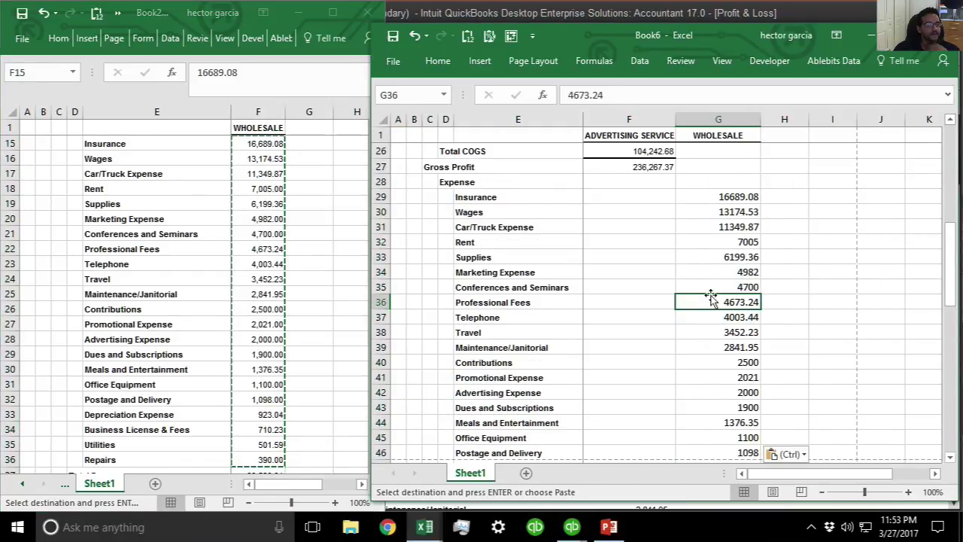
{"action": "scroll", "coordinate": [708, 299], "scroll_direction": "up", "scroll_amount": 1}
{"action": "scroll", "coordinate": [700, 305], "scroll_direction": "down", "scroll_amount": 6}
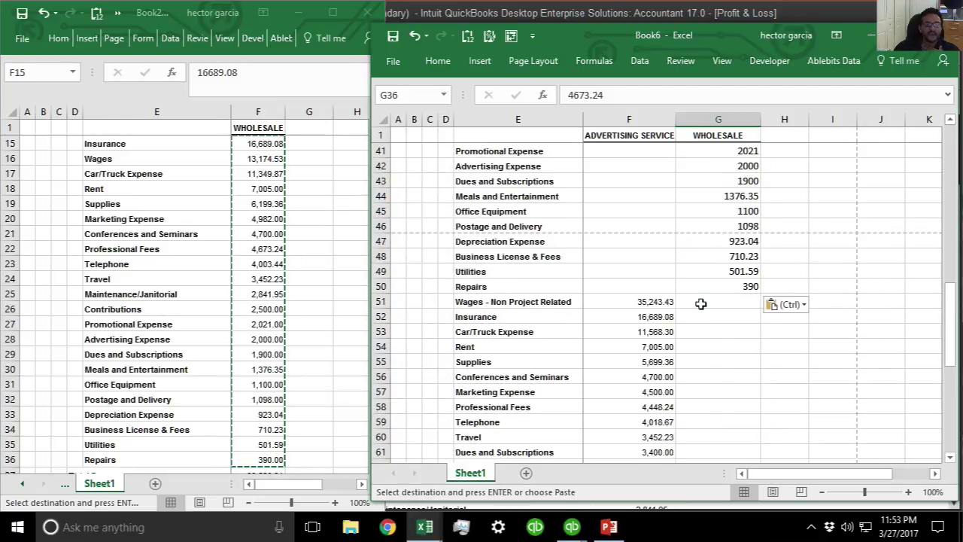
{"action": "scroll", "coordinate": [701, 303], "scroll_direction": "down", "scroll_amount": 5}
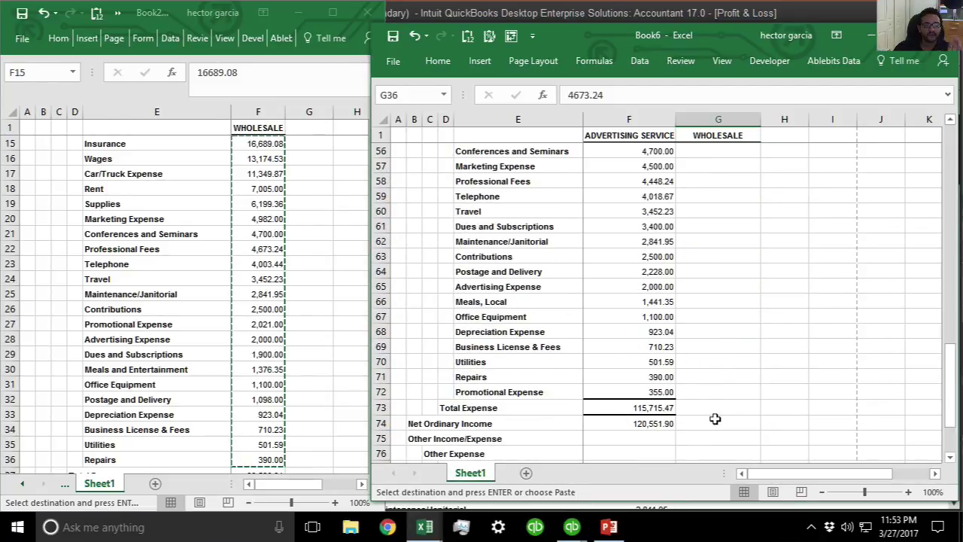
Step: Enter =SUM(G28:G72) in G73 for the Wholesale Total Expense
{"action": "left_click", "coordinate": [740, 408]}
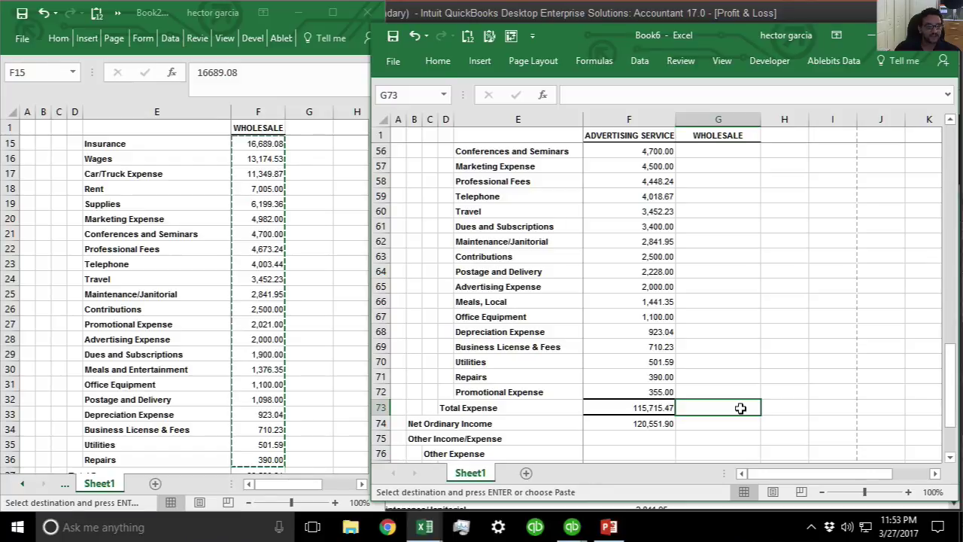
{"action": "type", "text": "=sum("}
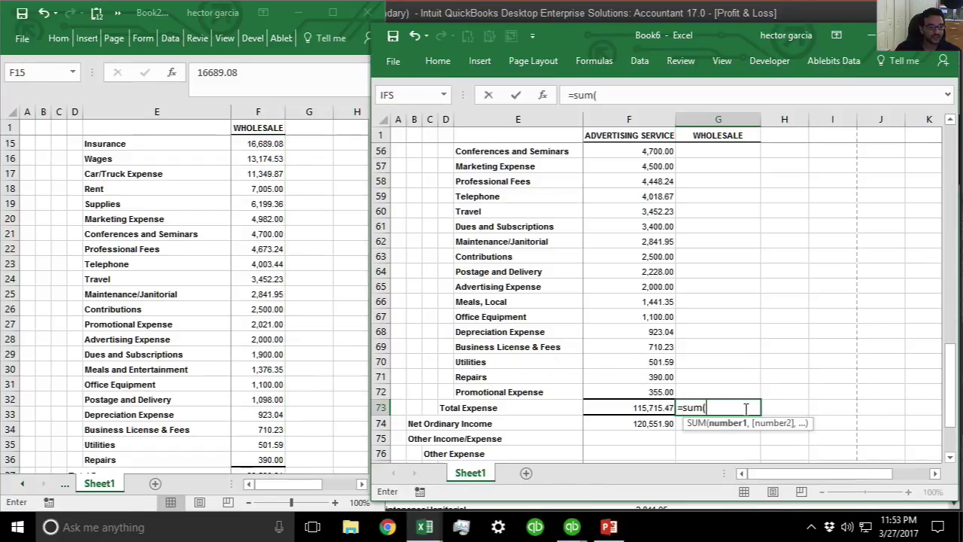
{"action": "left_click_drag", "start_coordinate": [733, 394], "coordinate": [730, 186]}
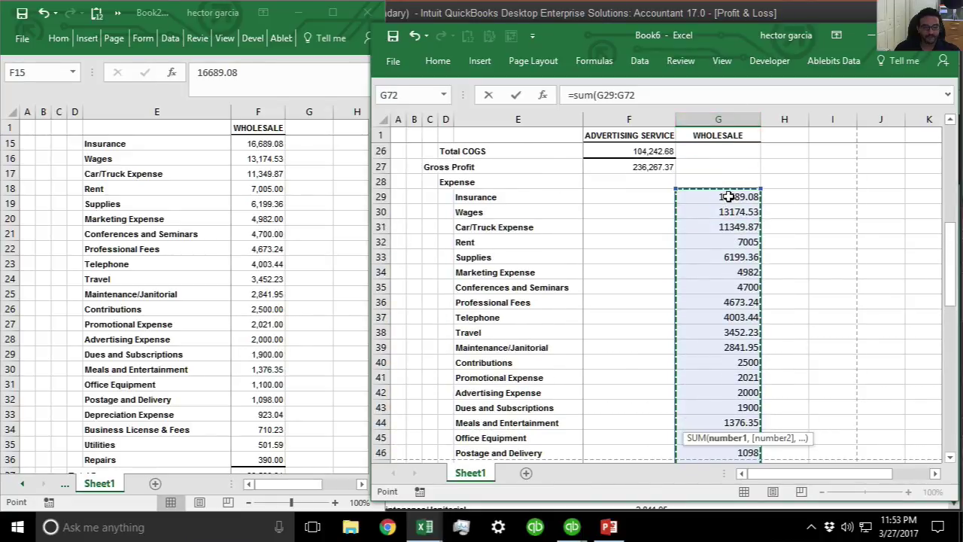
{"action": "key", "text": "Return"}
{"action": "scroll", "coordinate": [721, 275], "scroll_direction": "up", "scroll_amount": 10}
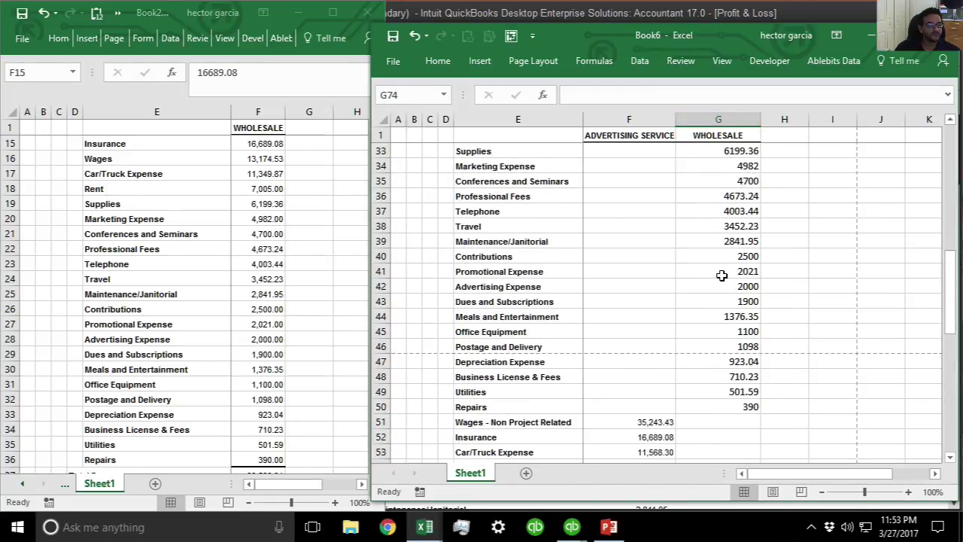
{"action": "scroll", "coordinate": [725, 277], "scroll_direction": "up", "scroll_amount": 2}
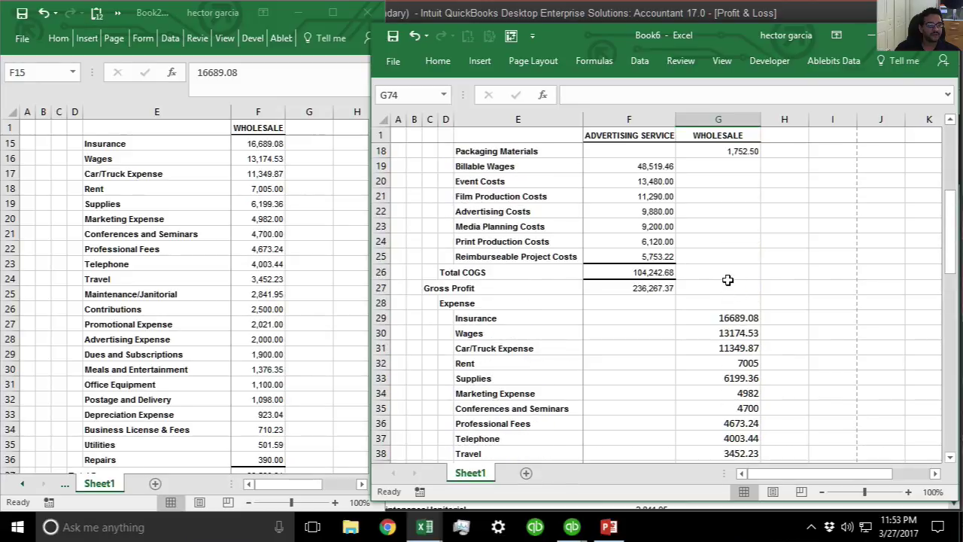
Step: Enter =SUM(G14:G25) in G26 for the Wholesale Total COGS
{"action": "left_click", "coordinate": [732, 276]}
{"action": "type", "text": "=sum("}
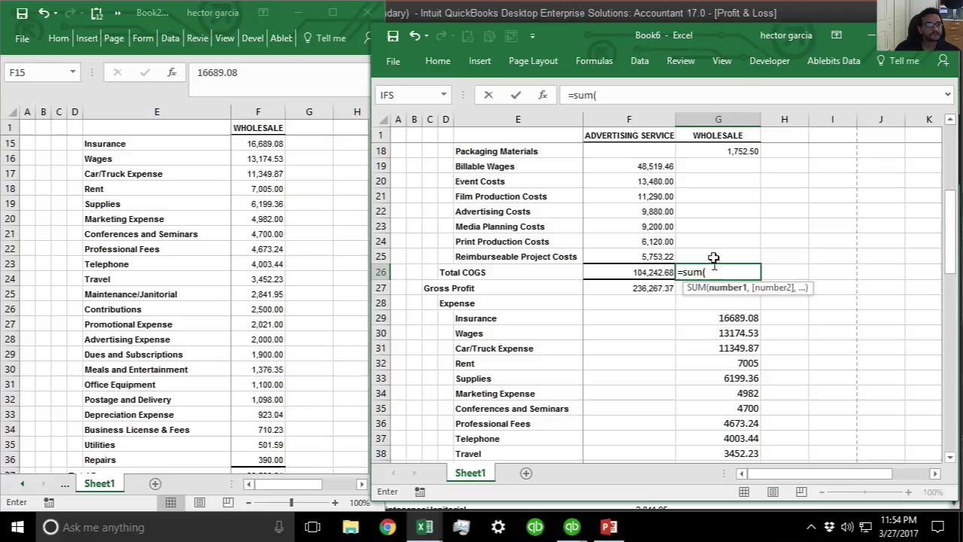
{"action": "left_click_drag", "start_coordinate": [713, 258], "coordinate": [708, 183]}
{"action": "key", "text": "Return"}
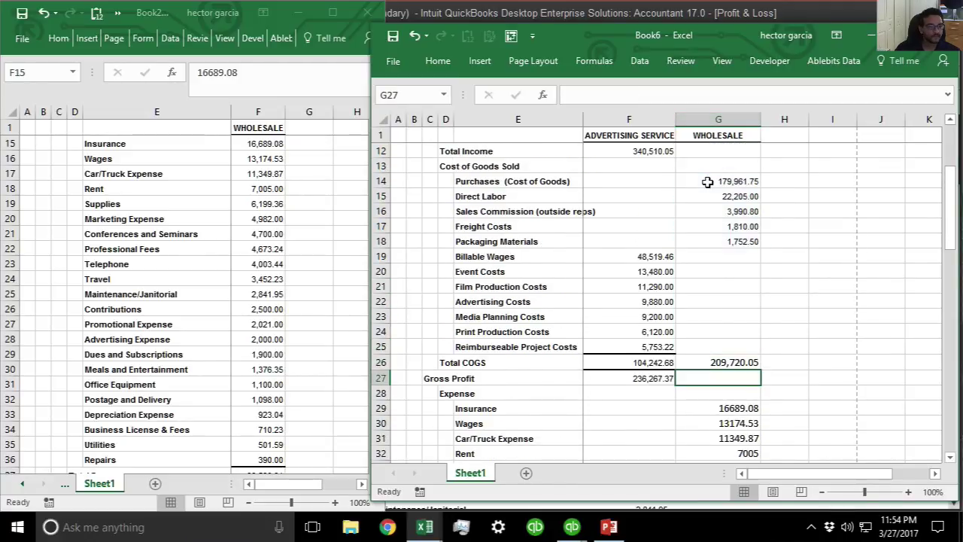
Step: Enter =G12-G26 in G27 for the Wholesale Gross Profit
{"action": "type", "text": "="}
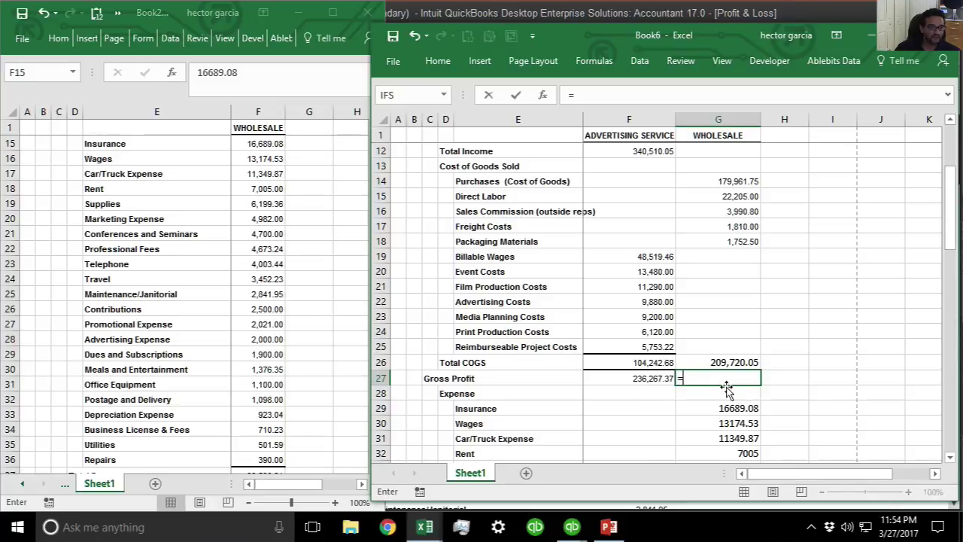
{"action": "scroll", "coordinate": [728, 387], "scroll_direction": "up", "scroll_amount": 4}
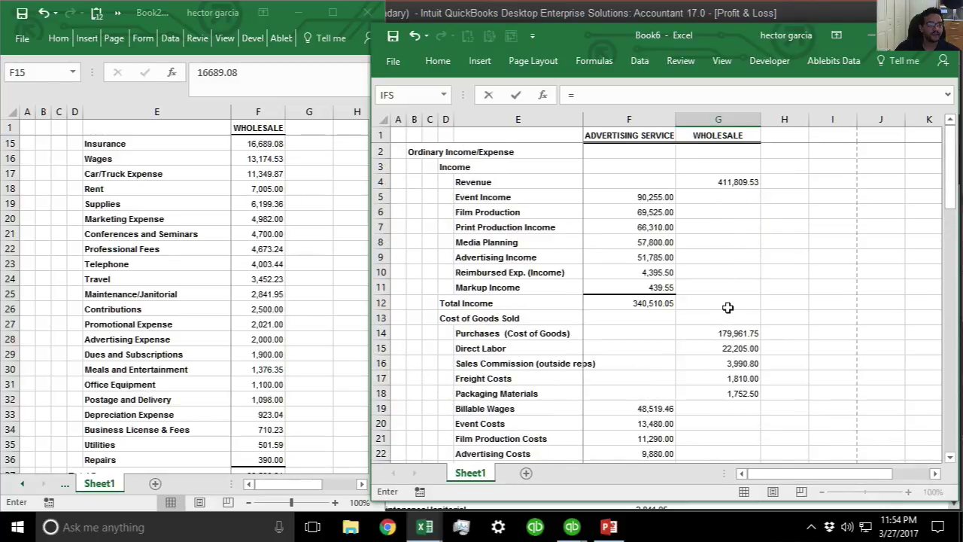
{"action": "left_click", "coordinate": [728, 306]}
{"action": "type", "text": "-"}
{"action": "scroll", "coordinate": [731, 380], "scroll_direction": "down", "scroll_amount": 3}
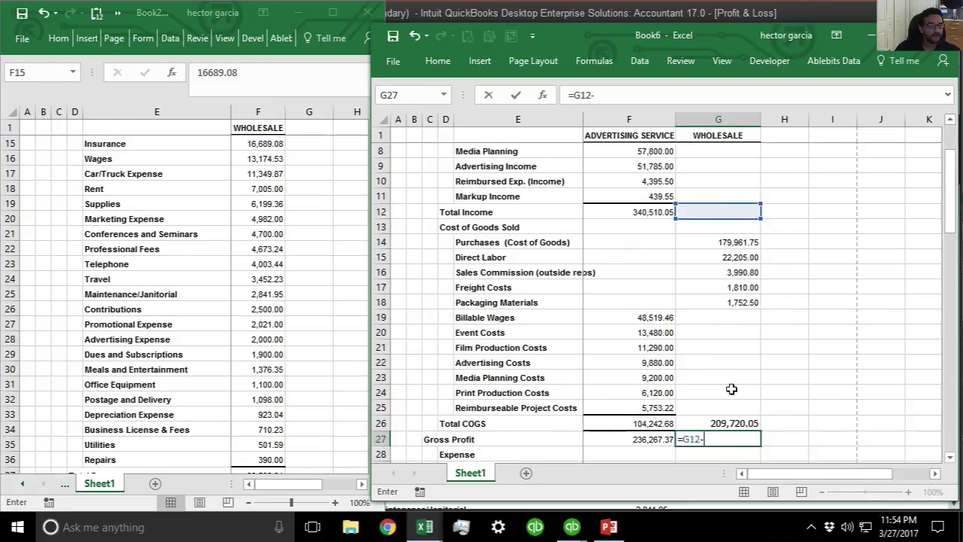
{"action": "left_click", "coordinate": [724, 378]}
{"action": "key", "text": "Return"}
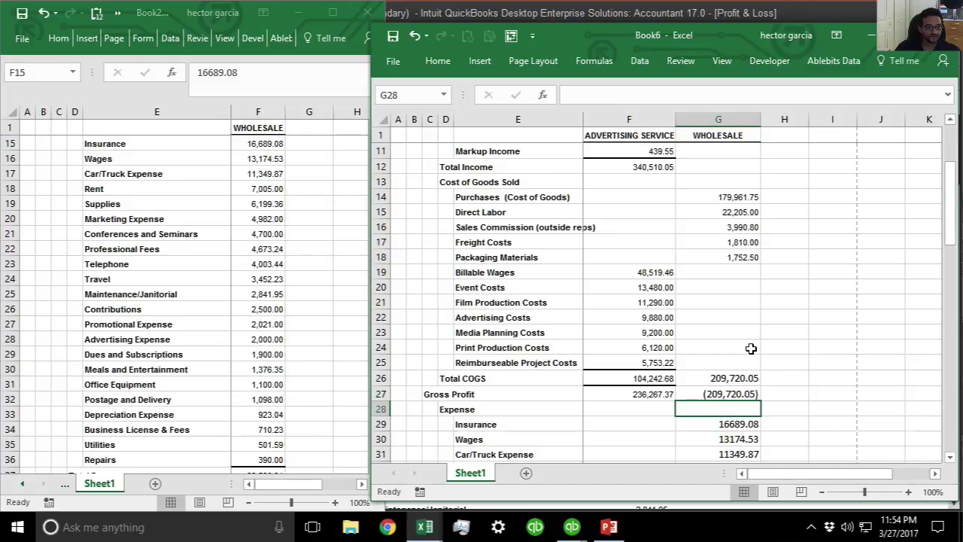
Step: Enter =SUM(G4:G11) in G12 for the Wholesale Total Income
{"action": "scroll", "coordinate": [750, 344], "scroll_direction": "up", "scroll_amount": 3}
{"action": "left_click", "coordinate": [707, 222]}
{"action": "left_click", "coordinate": [710, 211]}
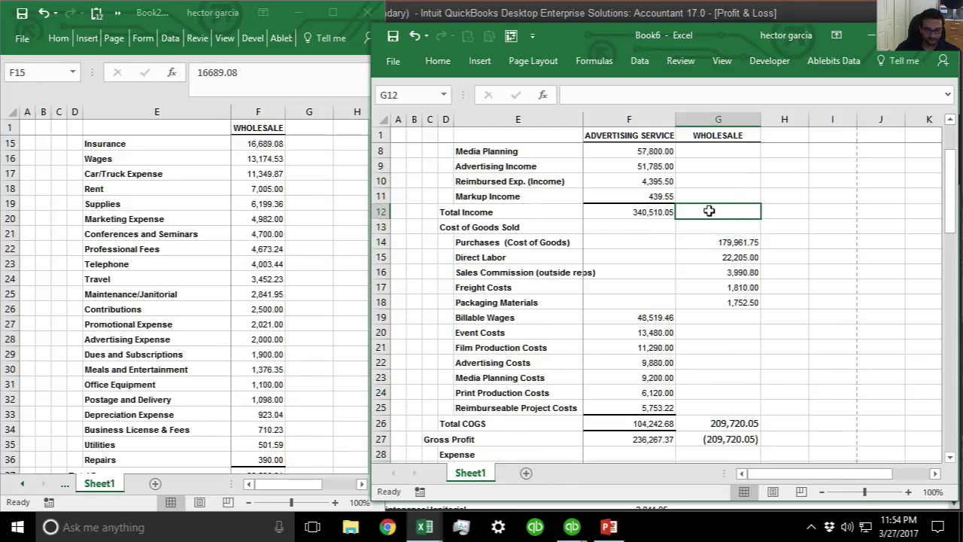
{"action": "type", "text": "=sum"}
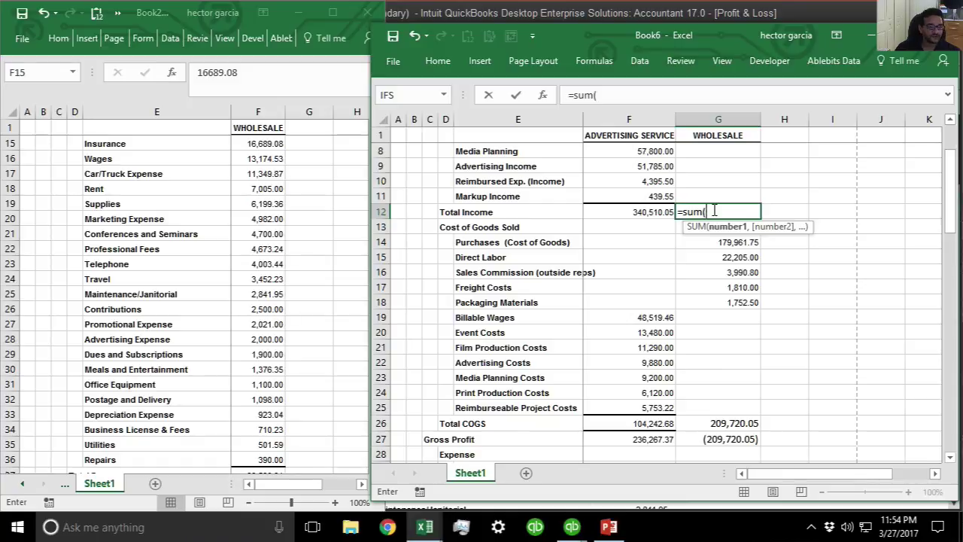
{"action": "type", "text": "("}
{"action": "scroll", "coordinate": [710, 213], "scroll_direction": "up", "scroll_amount": 2}
{"action": "left_click_drag", "start_coordinate": [712, 178], "coordinate": [714, 283]}
{"action": "type", "text": ")"}
{"action": "key", "text": "Return"}
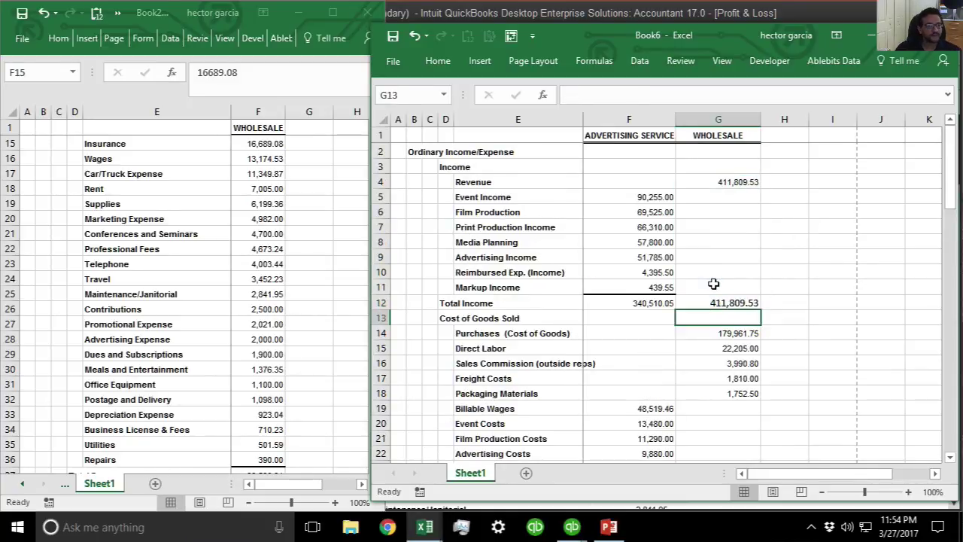
Step: Check the Total COGS, Total Income and Gross Profit formulas against Book2's Gross Profit 202,089.48
{"action": "scroll", "coordinate": [755, 355], "scroll_direction": "down", "scroll_amount": 5}
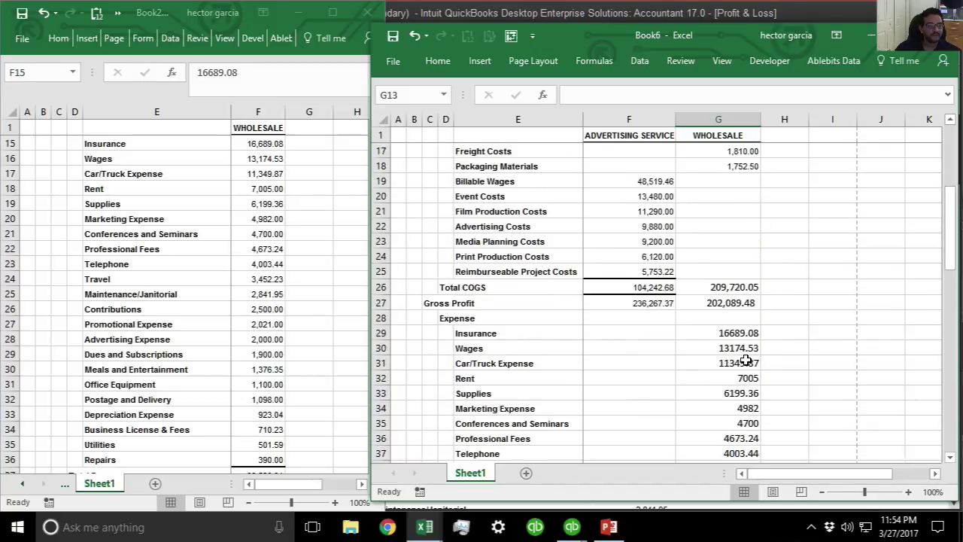
{"action": "left_click", "coordinate": [731, 288]}
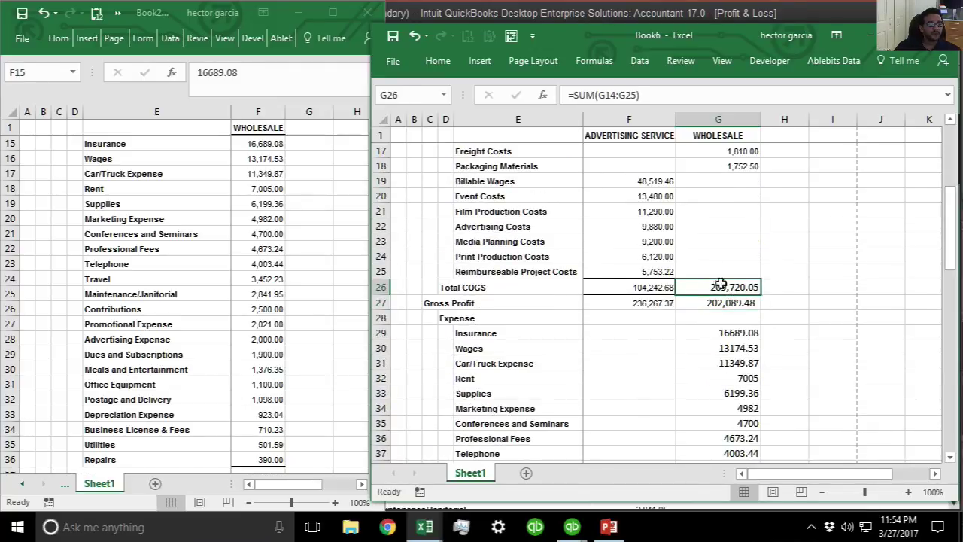
{"action": "scroll", "coordinate": [732, 289], "scroll_direction": "up", "scroll_amount": 4}
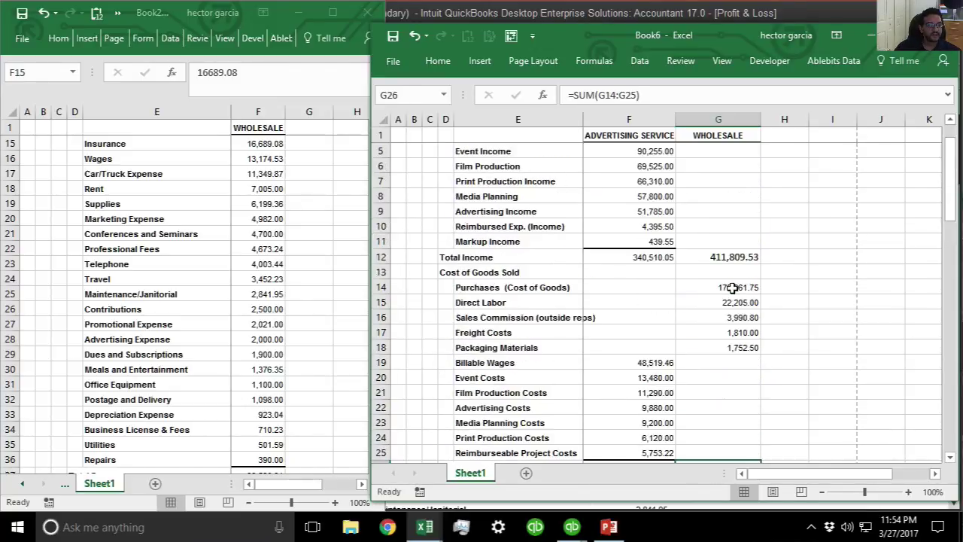
{"action": "left_click", "coordinate": [732, 259]}
{"action": "scroll", "coordinate": [752, 367], "scroll_direction": "down", "scroll_amount": 2}
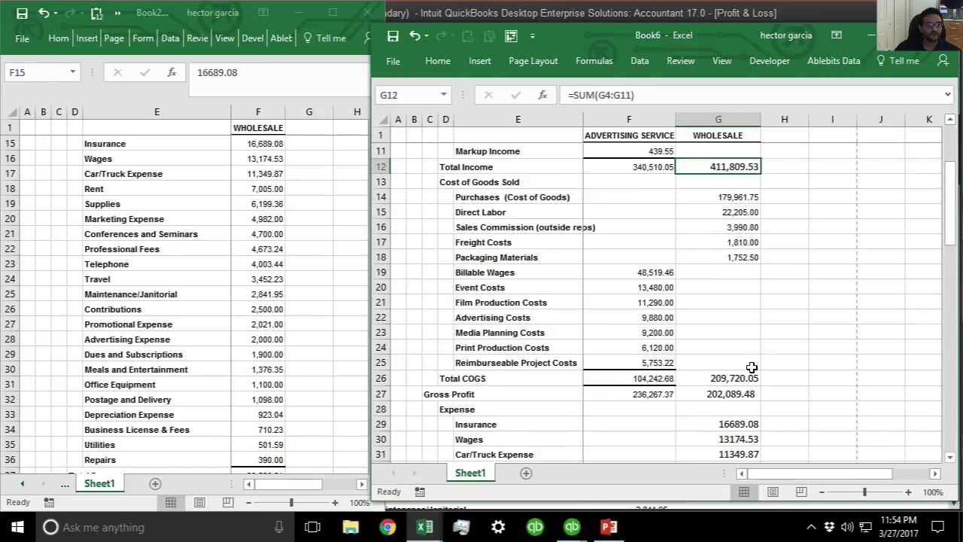
{"action": "left_click", "coordinate": [728, 398]}
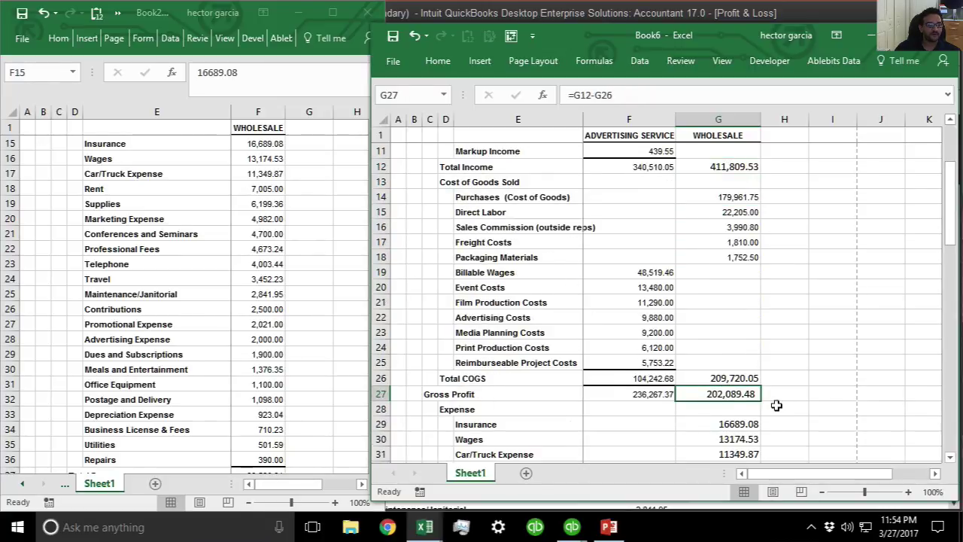
{"action": "left_click", "coordinate": [194, 314]}
{"action": "scroll", "coordinate": [195, 309], "scroll_direction": "up", "scroll_amount": 4}
{"action": "left_click", "coordinate": [265, 313]}
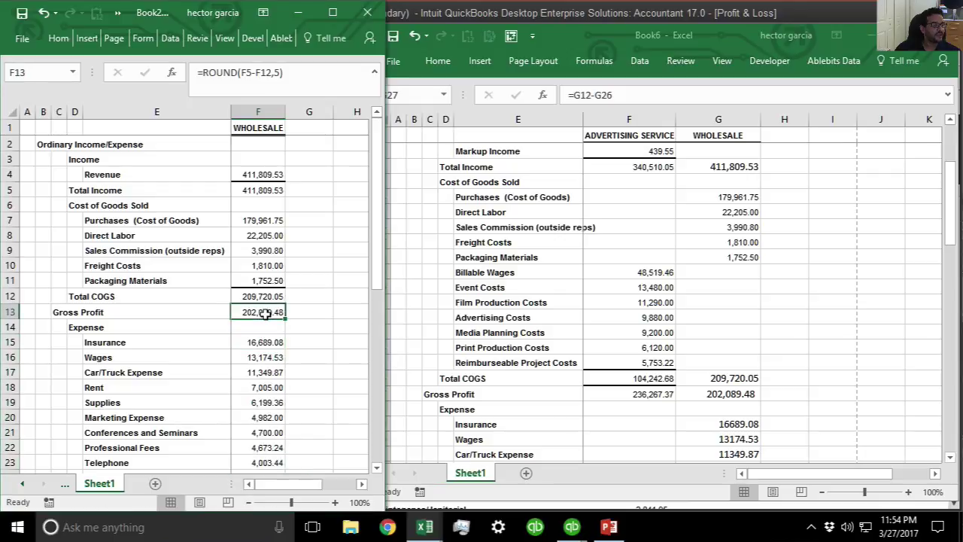
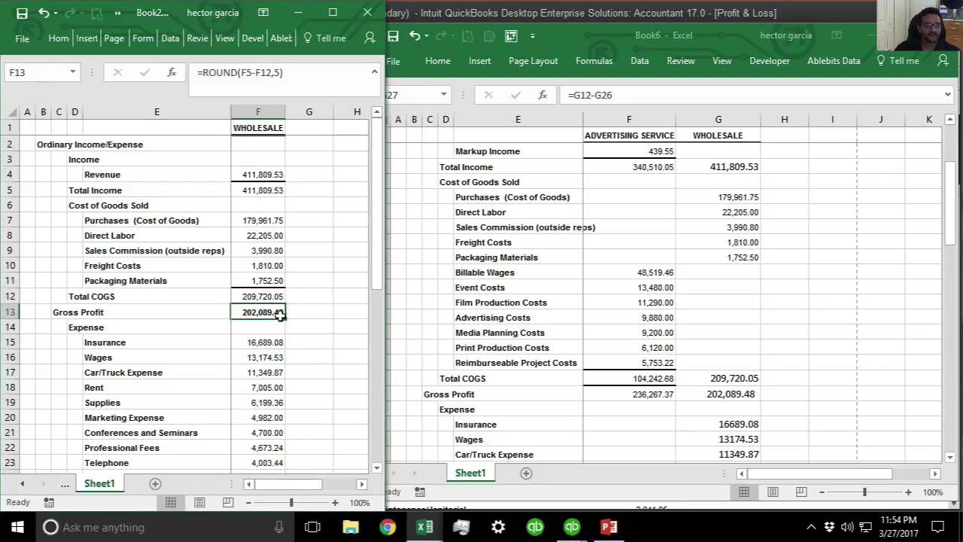
Step: Compare the Wholesale Total Expense in Book6 against the original Wholesale export
{"action": "left_click", "coordinate": [771, 366]}
{"action": "scroll", "coordinate": [775, 380], "scroll_direction": "down", "scroll_amount": 1}
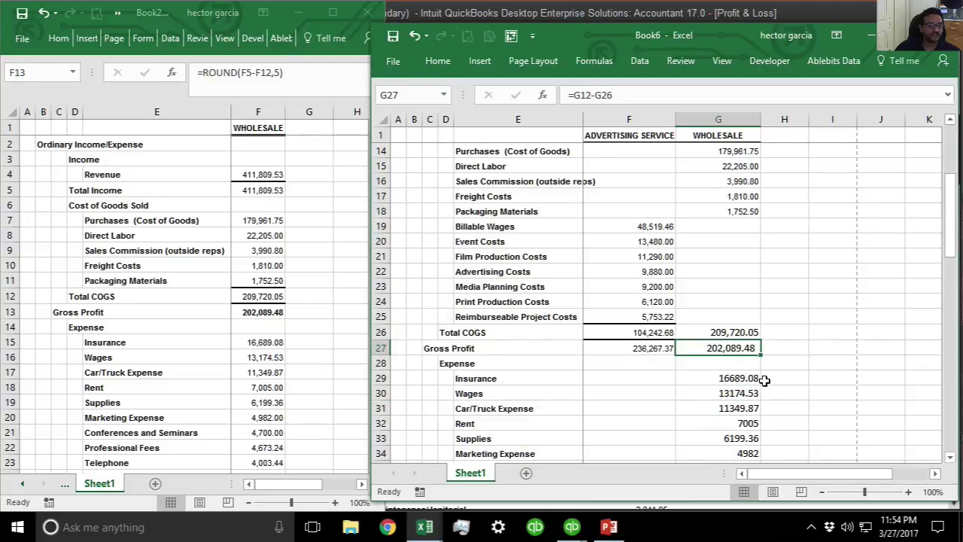
{"action": "scroll", "coordinate": [764, 380], "scroll_direction": "down", "scroll_amount": 15}
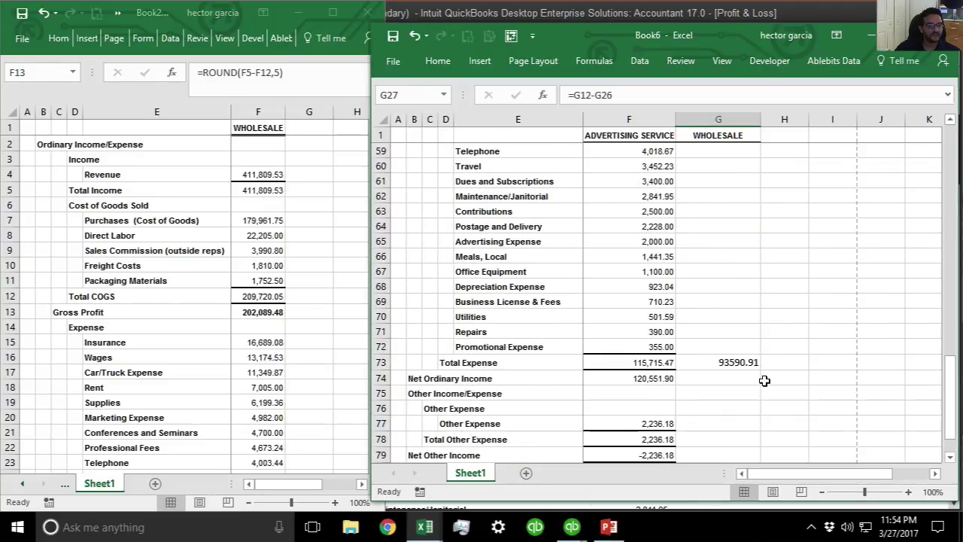
{"action": "left_click", "coordinate": [742, 362]}
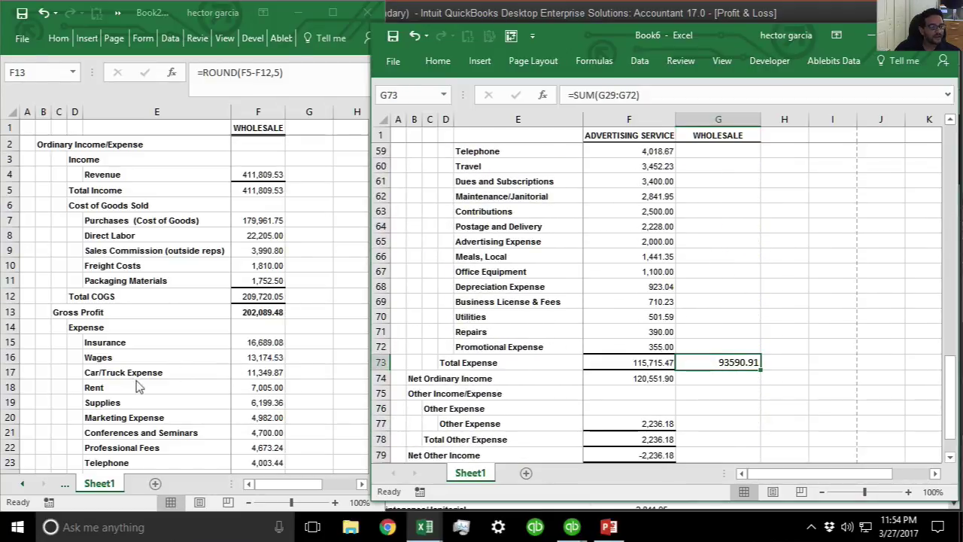
{"action": "scroll", "coordinate": [164, 402], "scroll_direction": "down", "scroll_amount": 10}
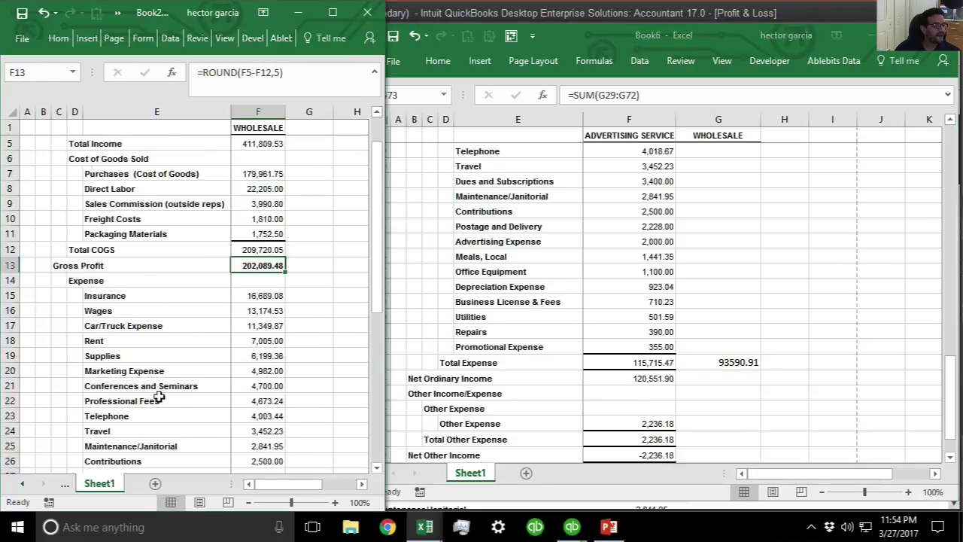
{"action": "scroll", "coordinate": [271, 253], "scroll_direction": "up", "scroll_amount": 1}
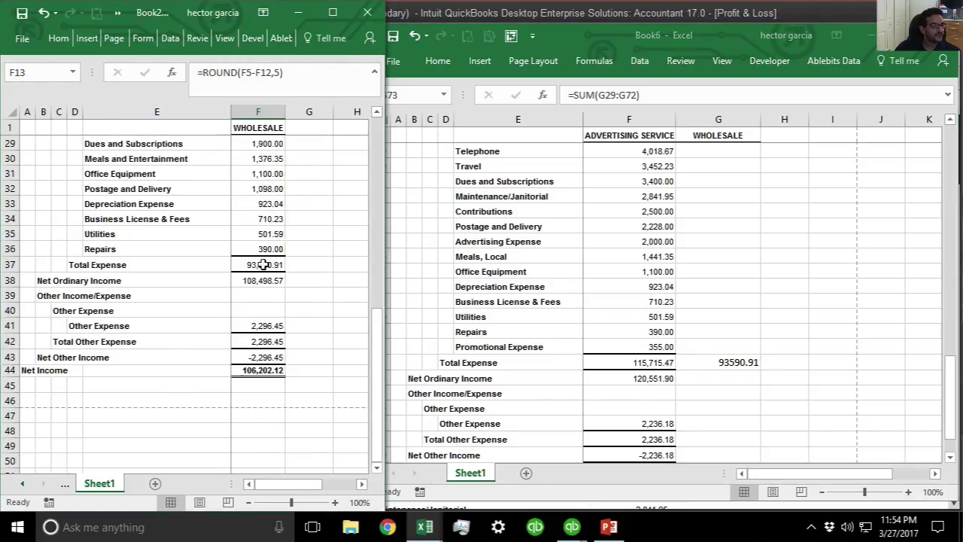
{"action": "left_click", "coordinate": [262, 263]}
{"action": "scroll", "coordinate": [295, 284], "scroll_direction": "up", "scroll_amount": 1}
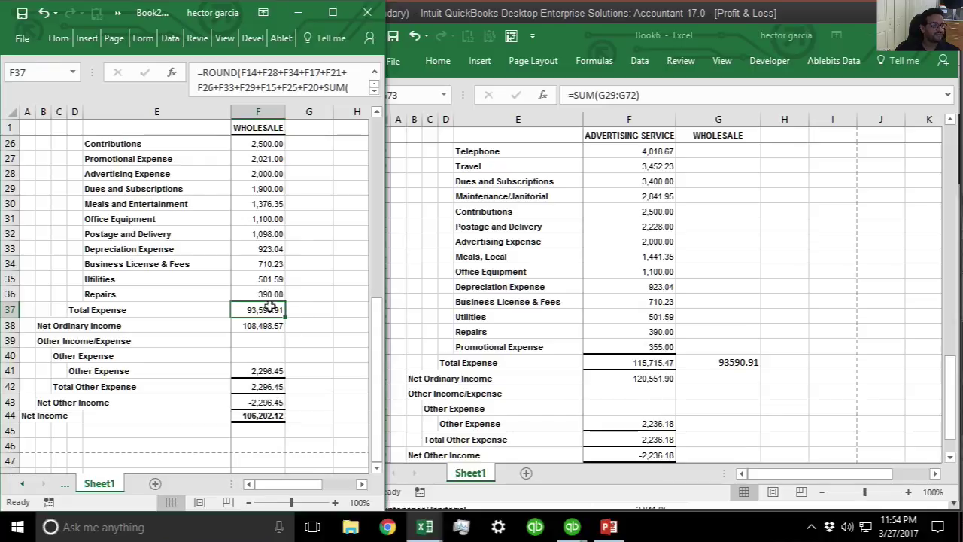
Step: Enter =G27-G73 in G74 for Wholesale Net Ordinary Income, giving 108,498.57
{"action": "left_click", "coordinate": [737, 378]}
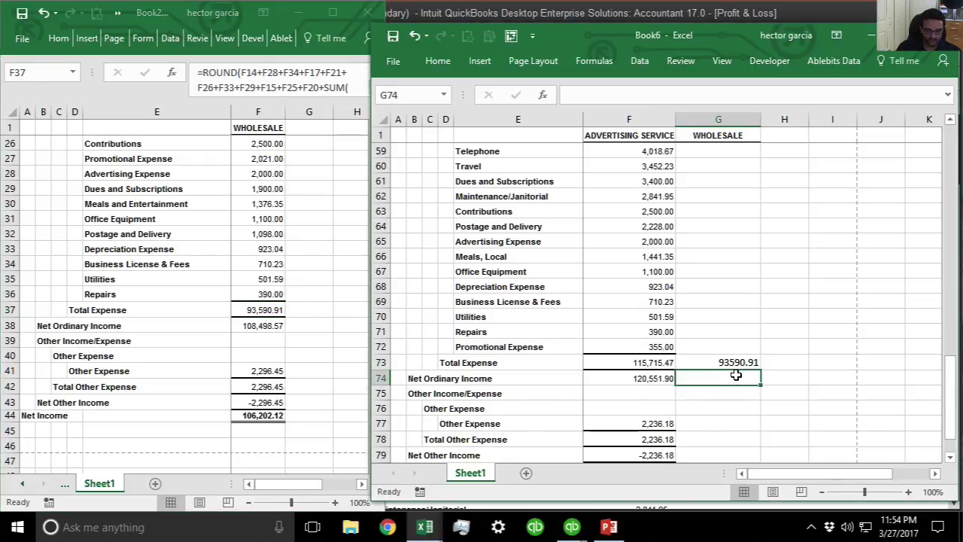
{"action": "type", "text": "="}
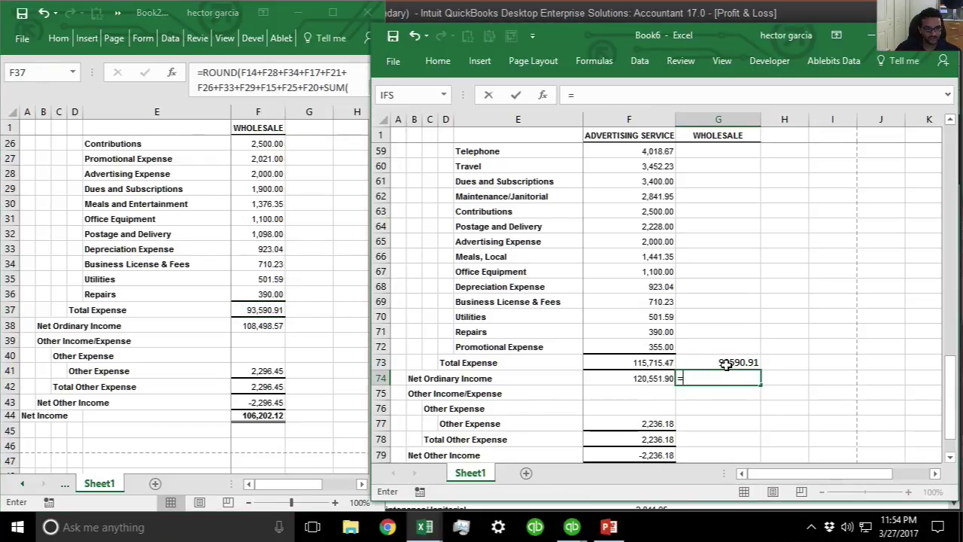
{"action": "scroll", "coordinate": [727, 365], "scroll_direction": "up", "scroll_amount": 14}
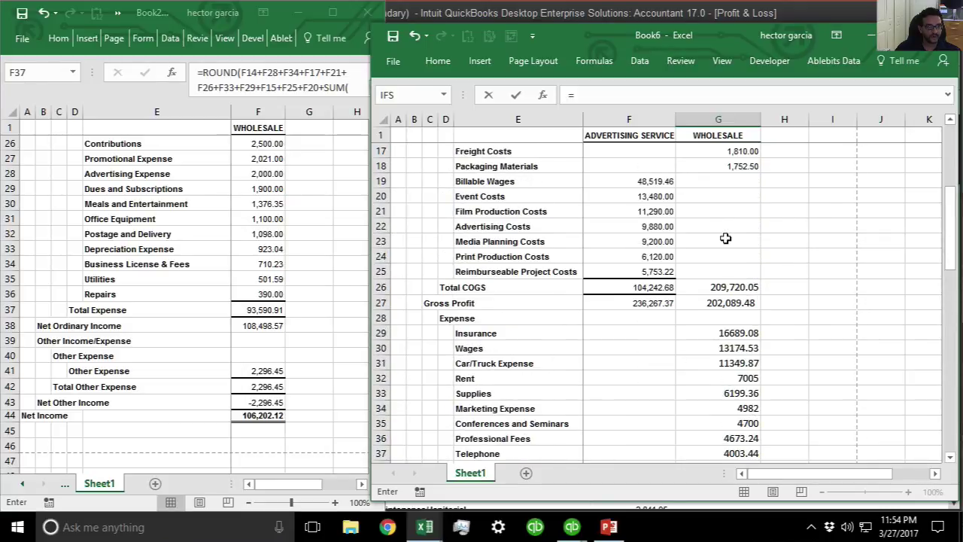
{"action": "left_click", "coordinate": [734, 303]}
{"action": "type", "text": "-"}
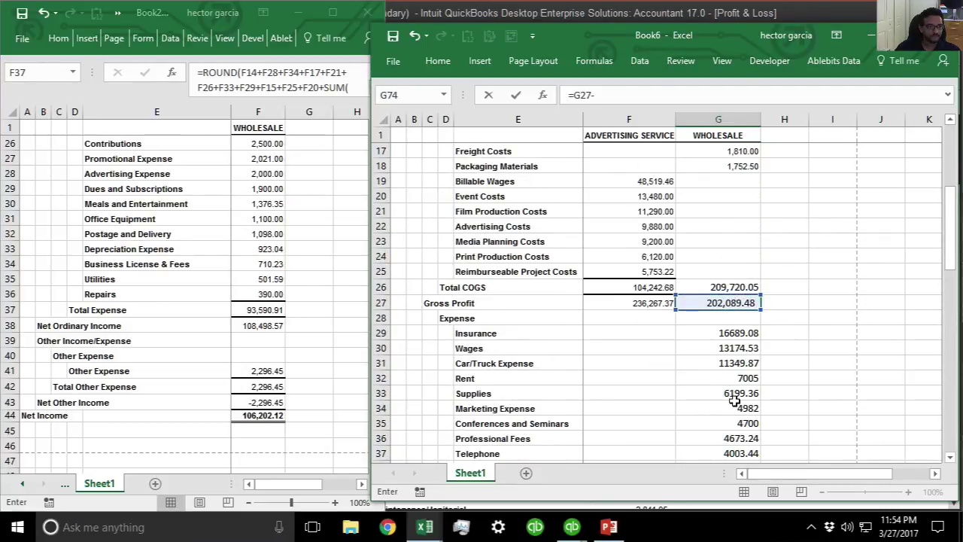
{"action": "scroll", "coordinate": [735, 401], "scroll_direction": "down", "scroll_amount": 9}
{"action": "scroll", "coordinate": [735, 401], "scroll_direction": "down", "scroll_amount": 5}
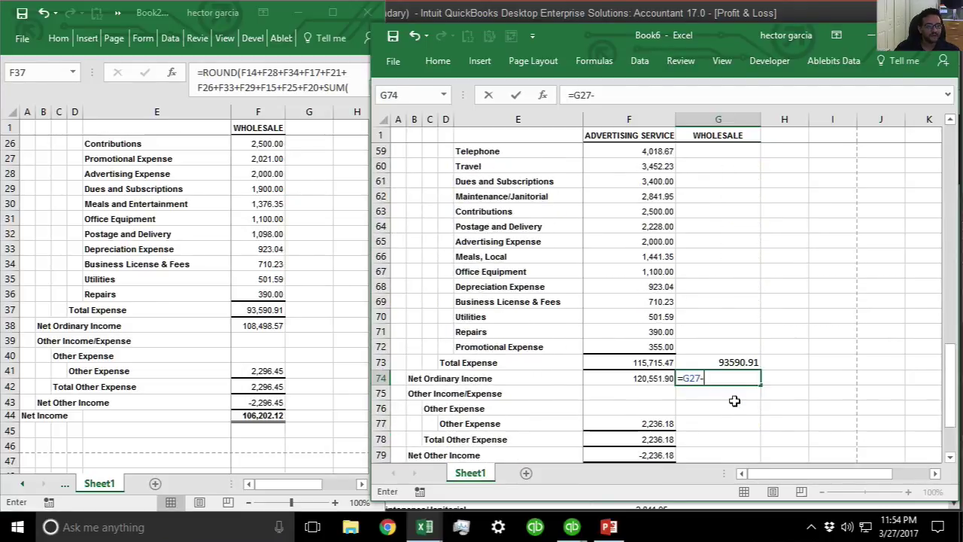
{"action": "left_click", "coordinate": [723, 363]}
{"action": "key", "text": "Return"}
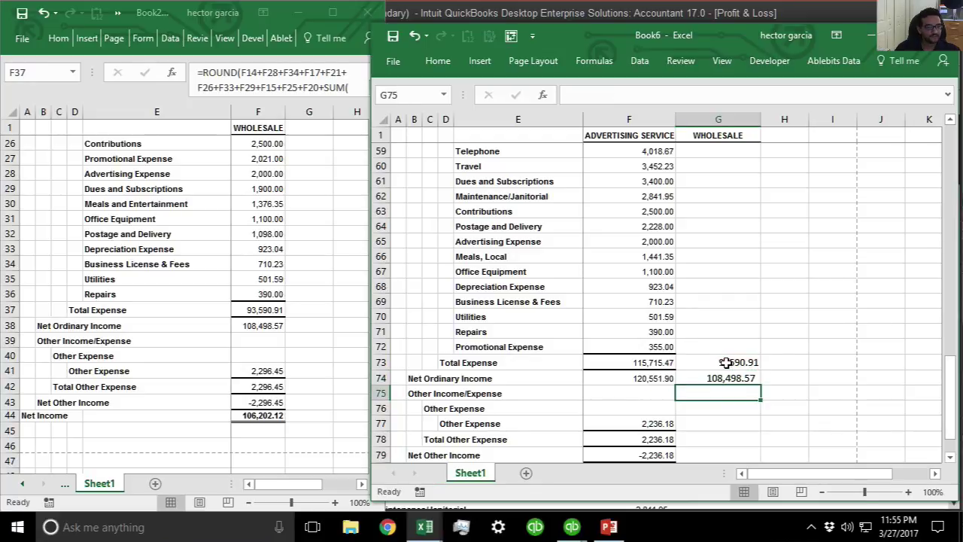
{"action": "left_click", "coordinate": [711, 379]}
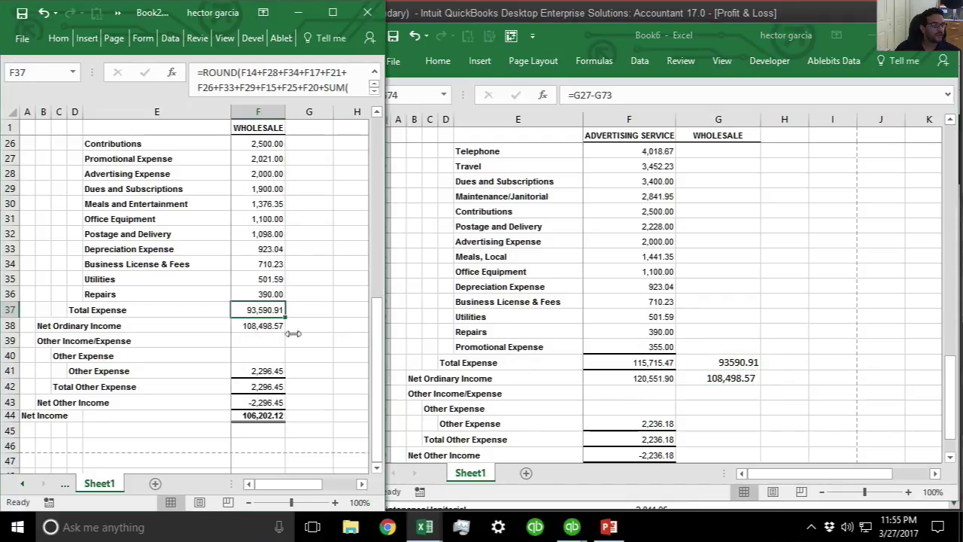
{"action": "left_click", "coordinate": [265, 326]}
Step: Copy the Wholesale Other Expense 2,296.45 from Book2 into G77 of Book6
{"action": "left_click", "coordinate": [256, 371]}
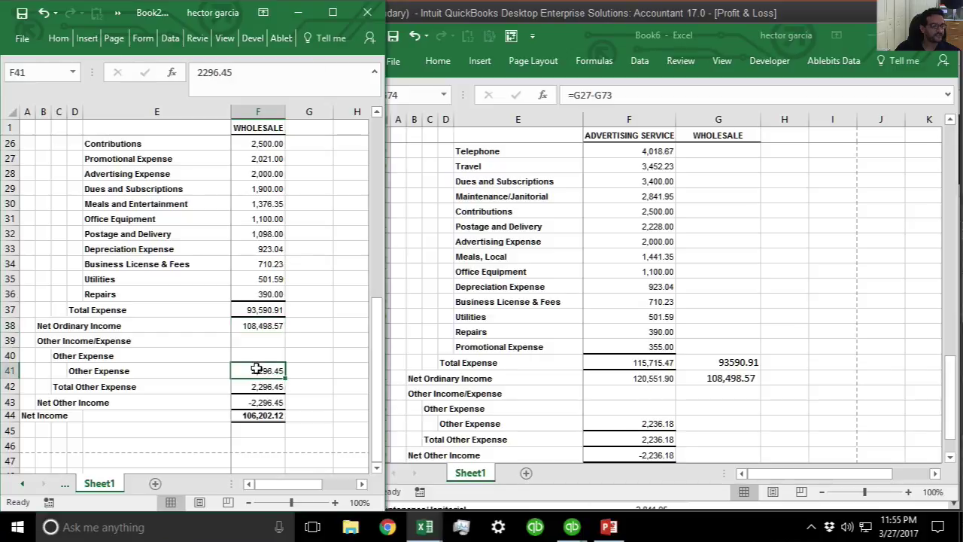
{"action": "key", "text": "ctrl+c"}
{"action": "left_click", "coordinate": [727, 426]}
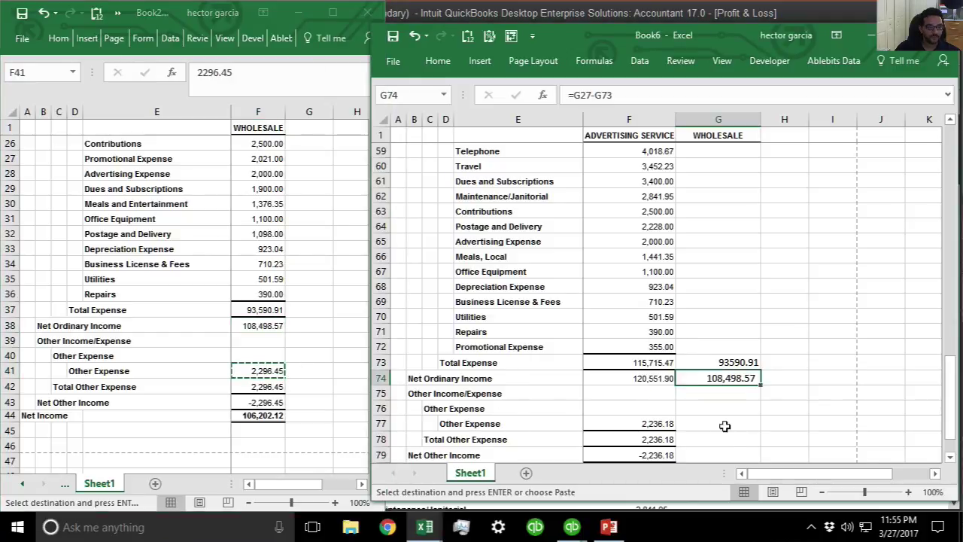
{"action": "left_click", "coordinate": [722, 426]}
{"action": "key", "text": "ctrl+v"}
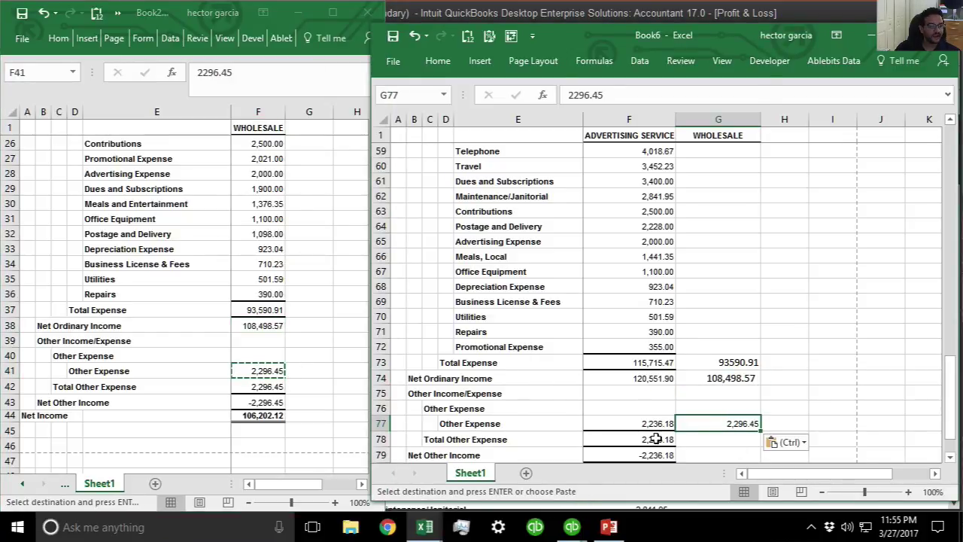
Step: Fill the Total Other Expense, Net Other Income and Net Income formulas into column G (106,202.12)
{"action": "left_click_drag", "start_coordinate": [655, 438], "coordinate": [741, 458]}
{"action": "scroll", "coordinate": [737, 430], "scroll_direction": "down", "scroll_amount": 2}
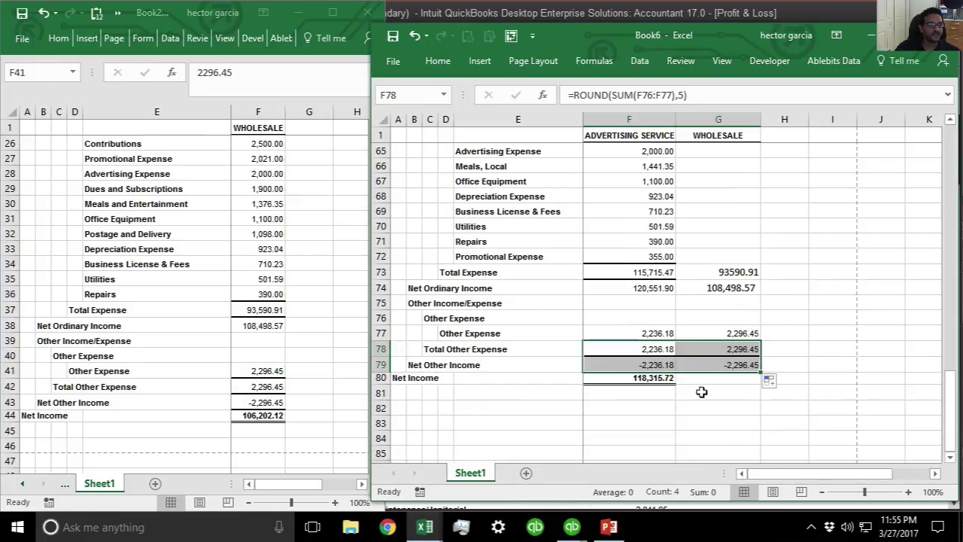
{"action": "left_click", "coordinate": [649, 378]}
{"action": "left_click_drag", "start_coordinate": [672, 386], "coordinate": [725, 409]}
{"action": "left_click", "coordinate": [691, 426]}
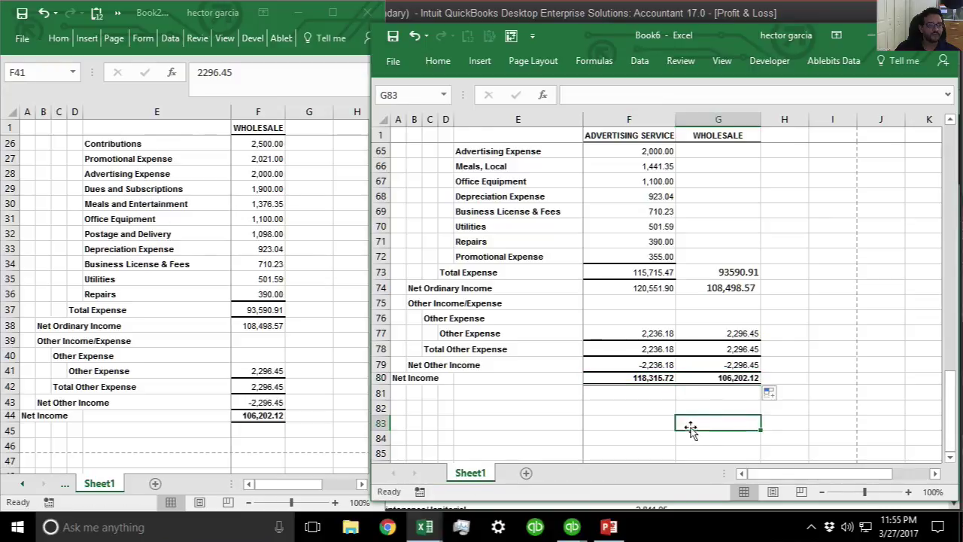
{"action": "left_click", "coordinate": [733, 377]}
{"action": "left_click", "coordinate": [663, 95]}
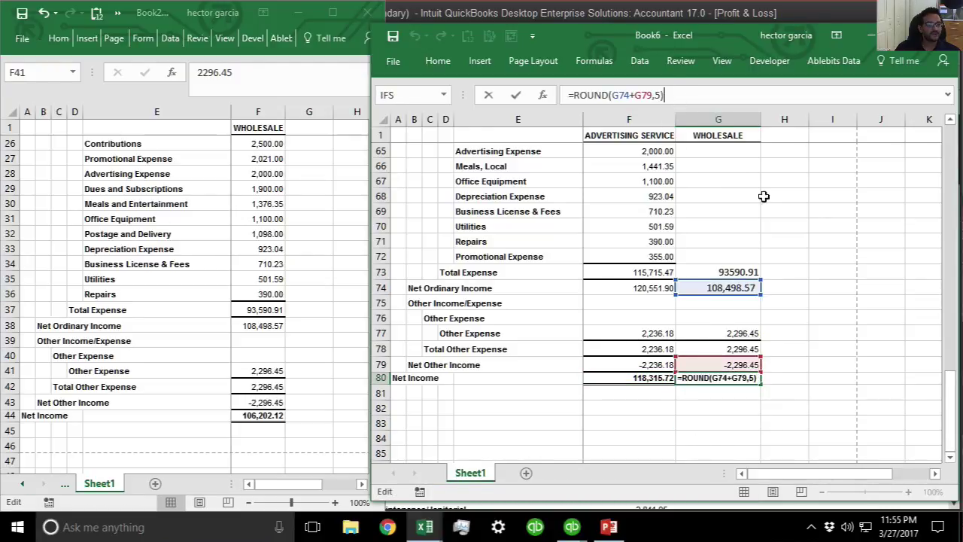
{"action": "key", "text": "Escape"}
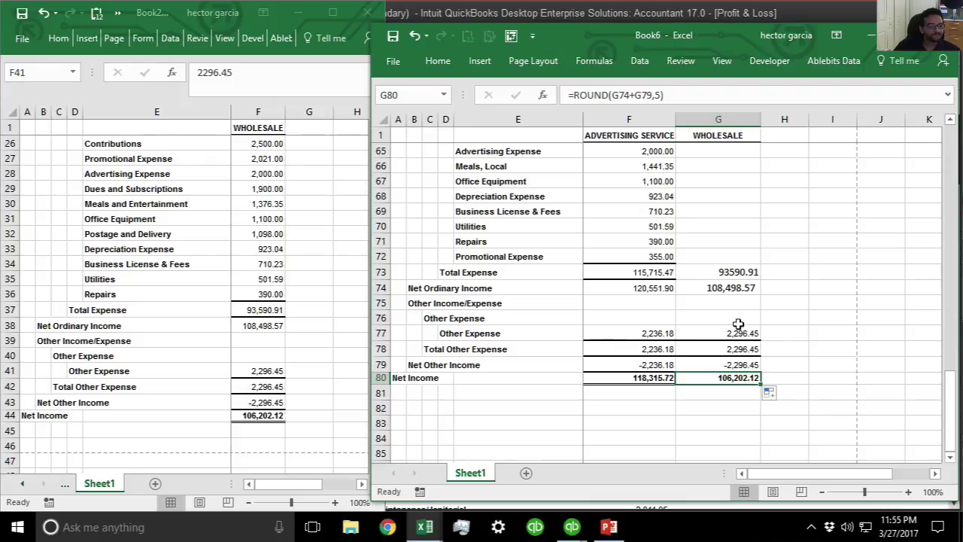
Step: Paste column F's number formatting onto the Wholesale column G with Paste Special
{"action": "scroll", "coordinate": [711, 216], "scroll_direction": "up", "scroll_amount": 8}
{"action": "left_click", "coordinate": [624, 120]}
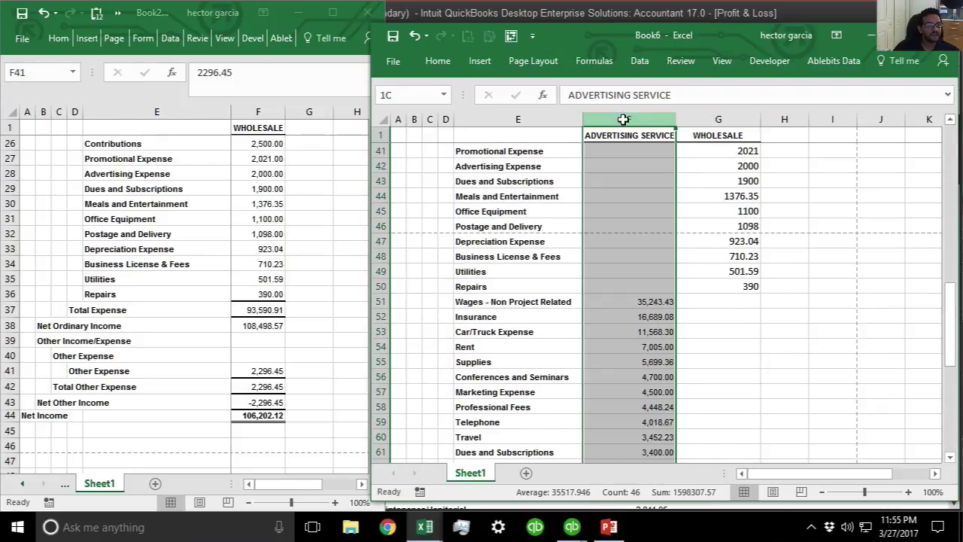
{"action": "key", "text": "ctrl+c"}
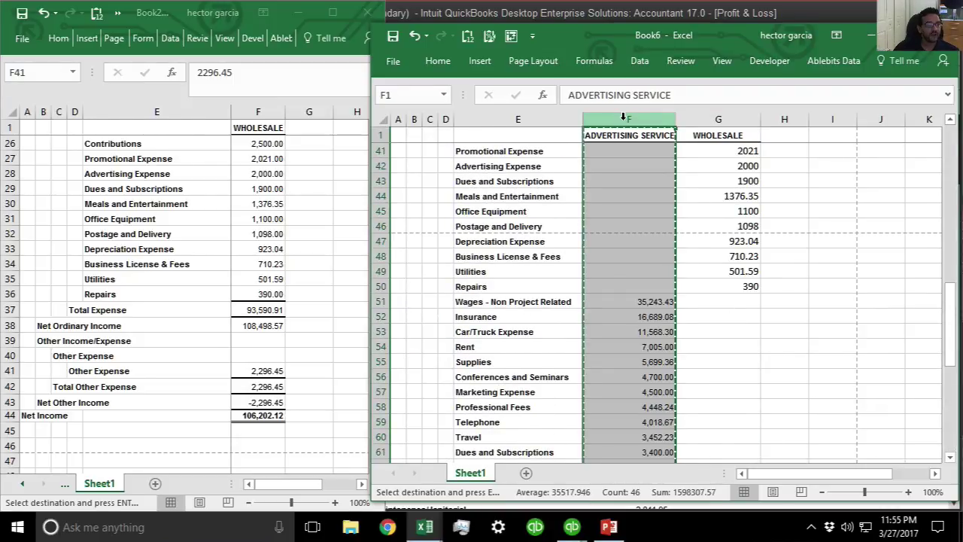
{"action": "left_click", "coordinate": [710, 120]}
{"action": "right_click", "coordinate": [711, 122]}
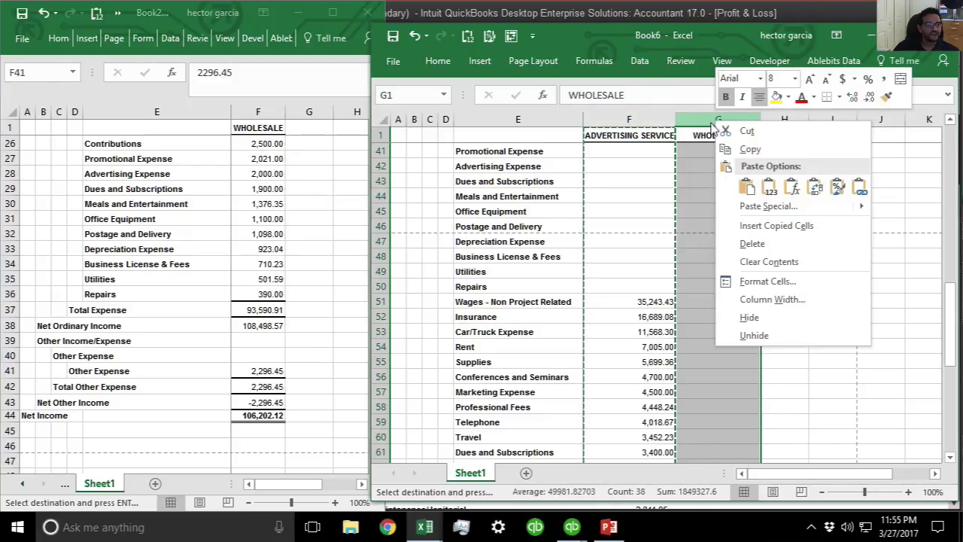
{"action": "left_click", "coordinate": [783, 206]}
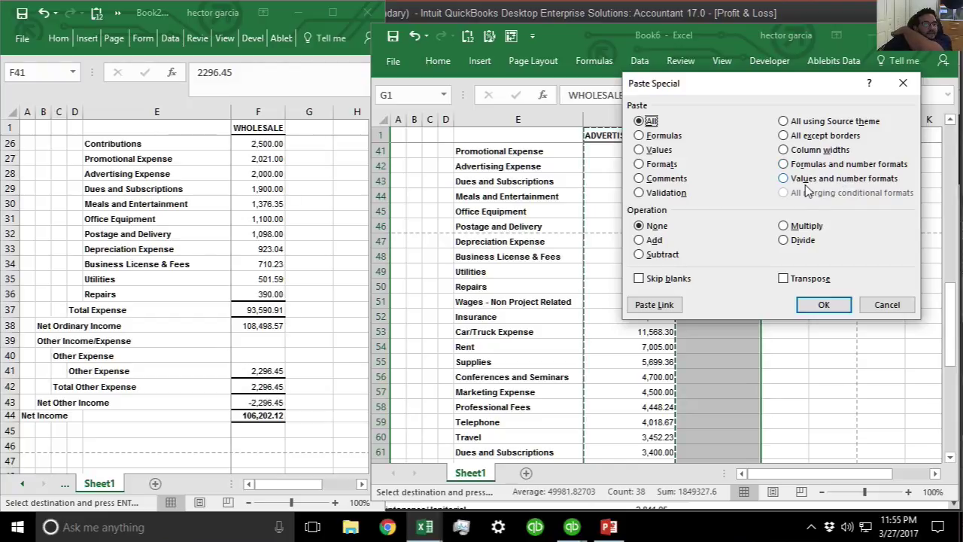
{"action": "left_click", "coordinate": [647, 165]}
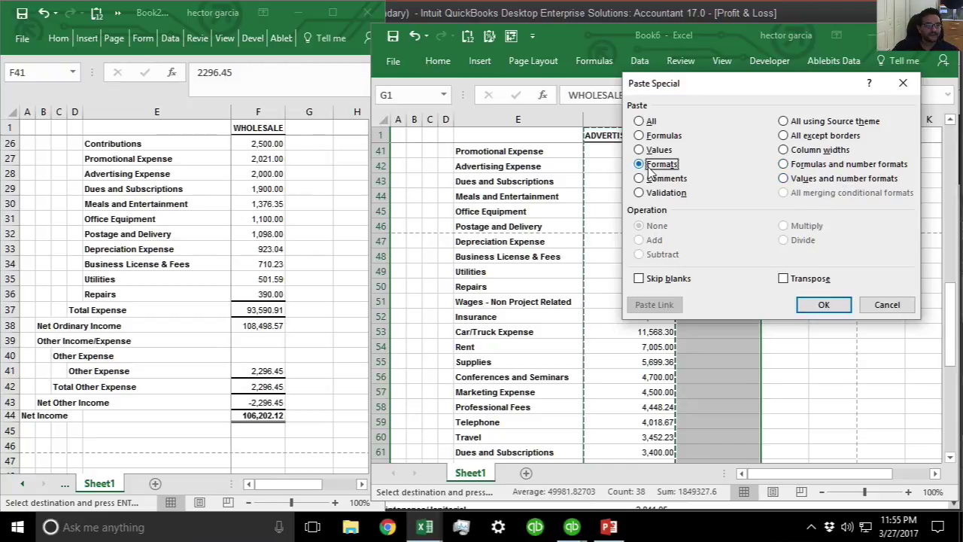
{"action": "left_click", "coordinate": [824, 305]}
{"action": "scroll", "coordinate": [730, 290], "scroll_direction": "up", "scroll_amount": 12}
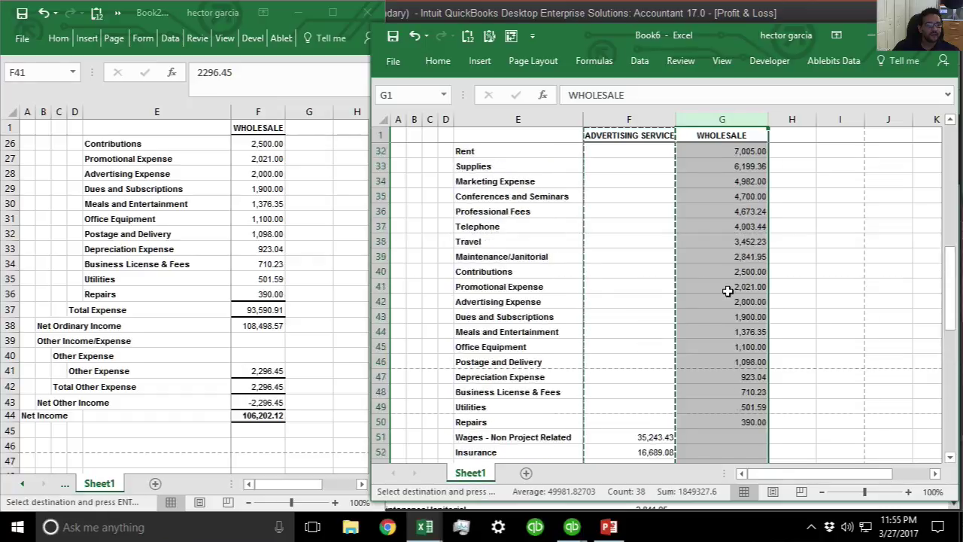
{"action": "left_click", "coordinate": [745, 296]}
Step: Open the print preview of the combined Book6 report
{"action": "scroll", "coordinate": [740, 256], "scroll_direction": "up", "scroll_amount": 1}
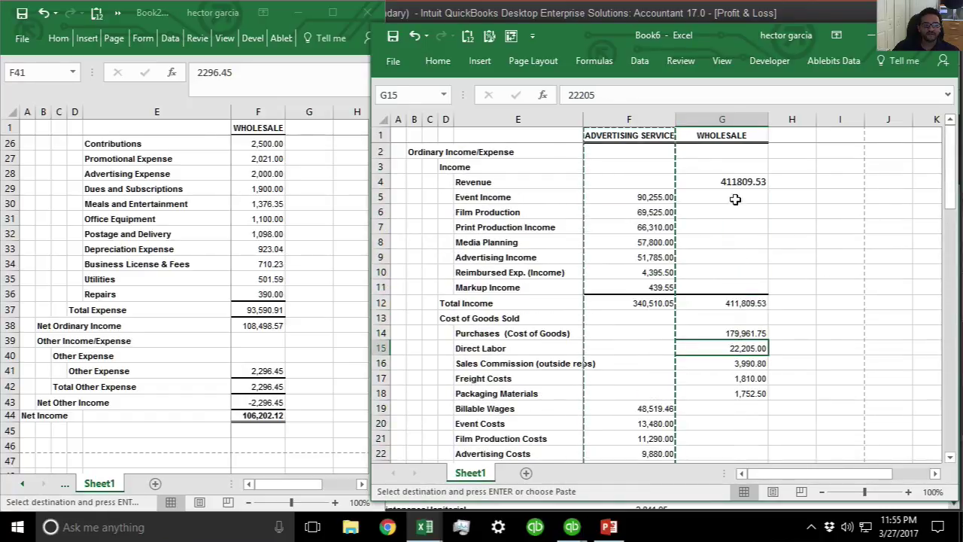
{"action": "scroll", "coordinate": [749, 325], "scroll_direction": "down", "scroll_amount": 13}
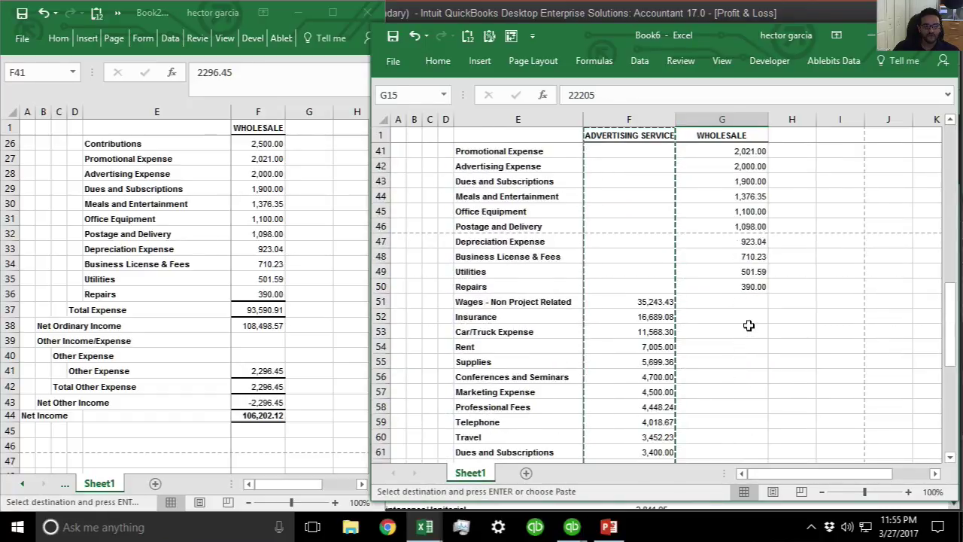
{"action": "scroll", "coordinate": [749, 326], "scroll_direction": "down", "scroll_amount": 7}
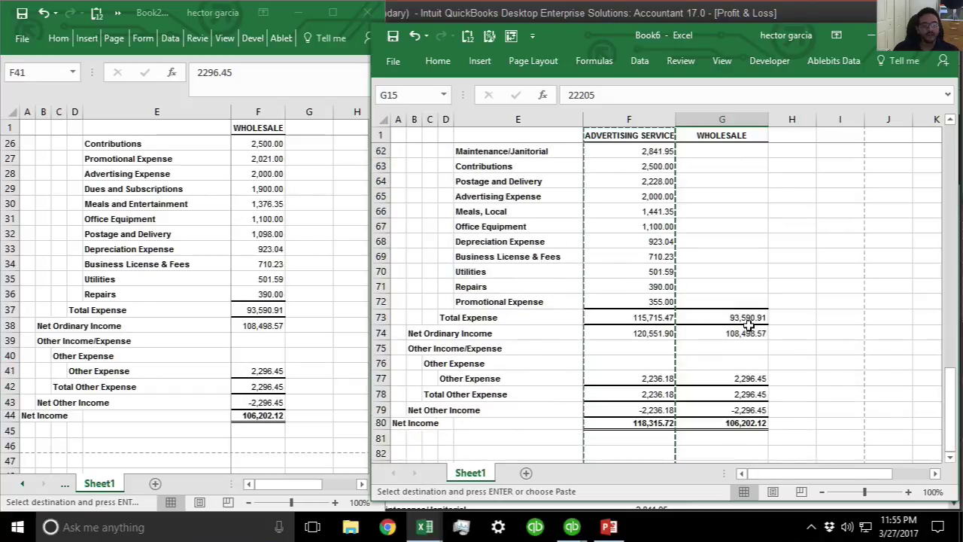
{"action": "key", "text": "ctrl+p"}
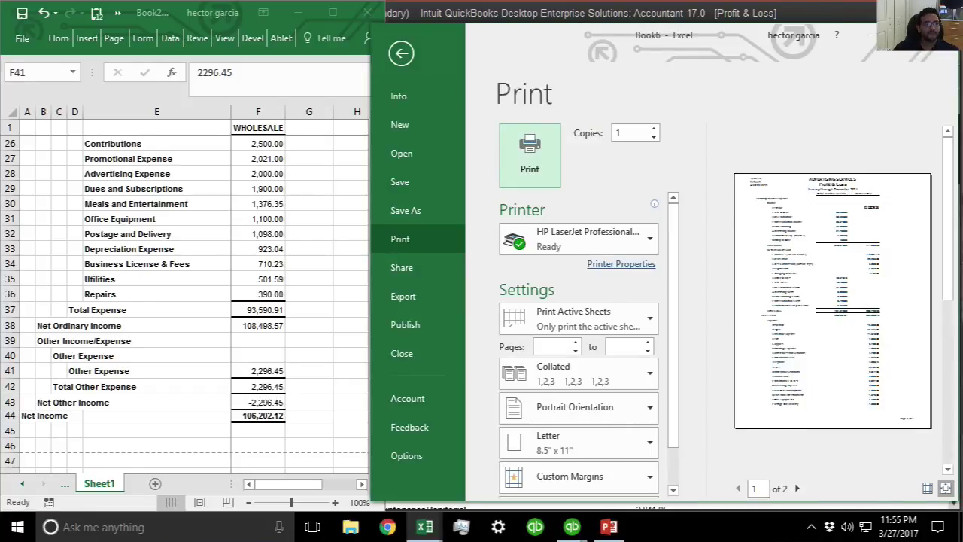
Step: Maximize Excel, page through the two-page preview, then leave Backstage and try closing Book6
{"action": "key", "text": "super+Up"}
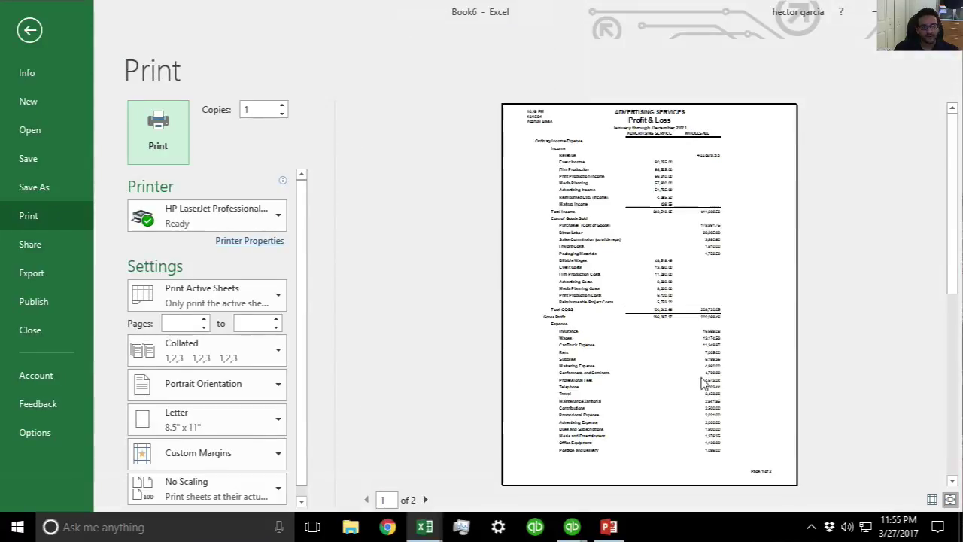
{"action": "scroll", "coordinate": [704, 384], "scroll_direction": "down", "scroll_amount": 1}
{"action": "scroll", "coordinate": [704, 384], "scroll_direction": "up", "scroll_amount": 1}
{"action": "scroll", "coordinate": [682, 369], "scroll_direction": "down", "scroll_amount": 1}
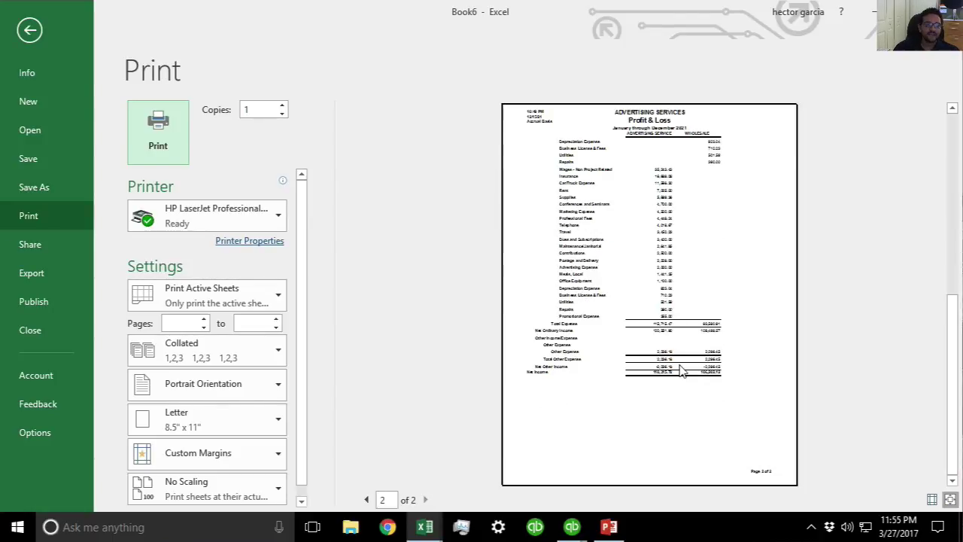
{"action": "scroll", "coordinate": [682, 370], "scroll_direction": "up", "scroll_amount": 1}
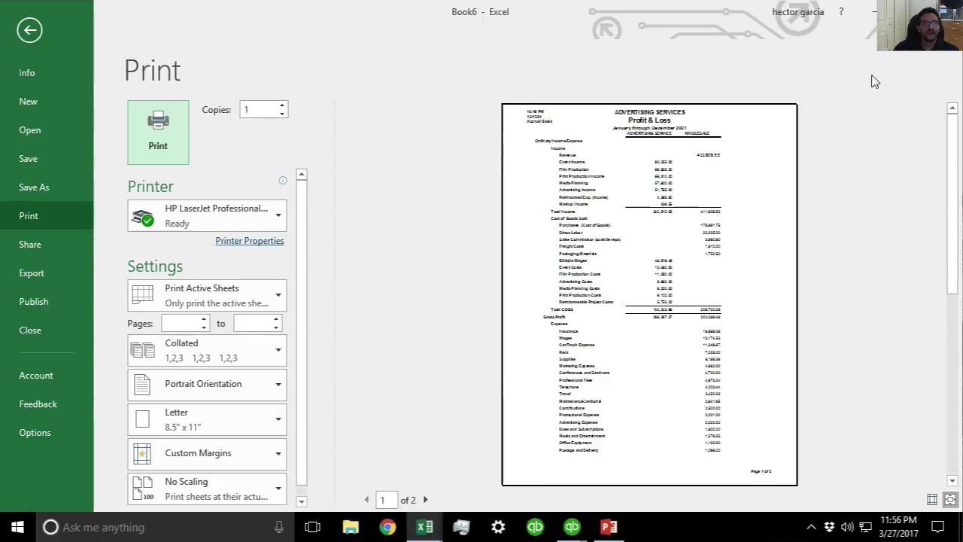
{"action": "key", "text": "Escape"}
{"action": "key", "text": "ctrl+w"}
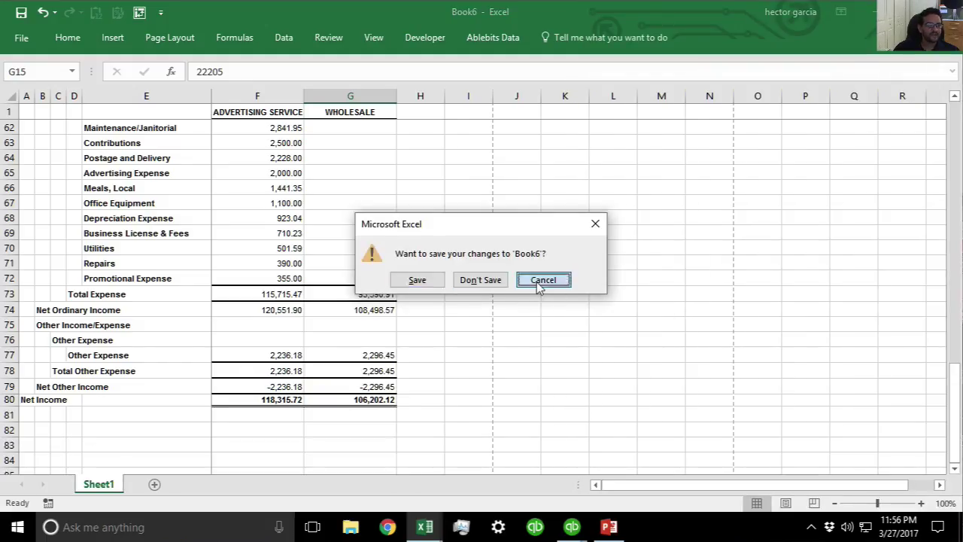
Step: Keep Book6 open and select the expense range E29:G72
{"action": "left_click", "coordinate": [537, 281]}
{"action": "scroll", "coordinate": [525, 317], "scroll_direction": "up", "scroll_amount": 13}
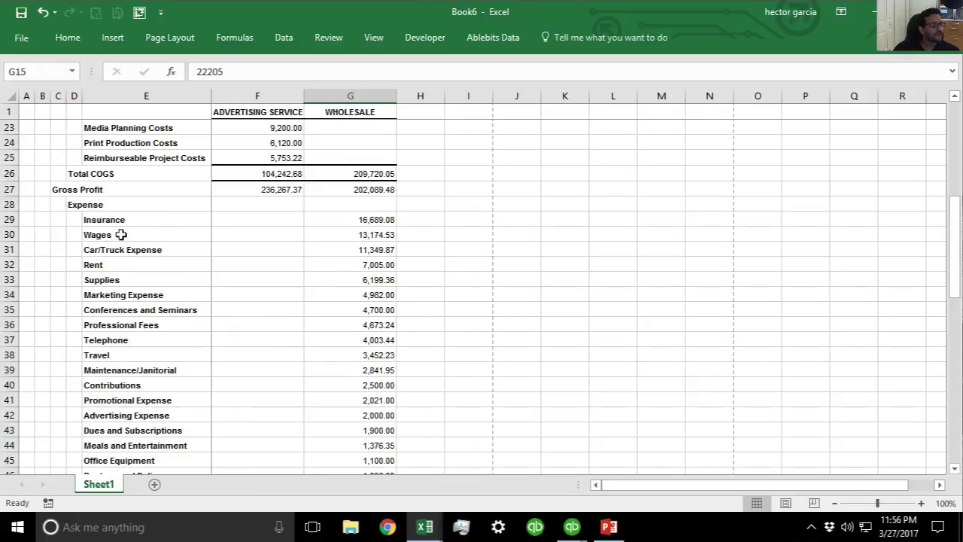
{"action": "left_click_drag", "start_coordinate": [98, 220], "coordinate": [351, 415]}
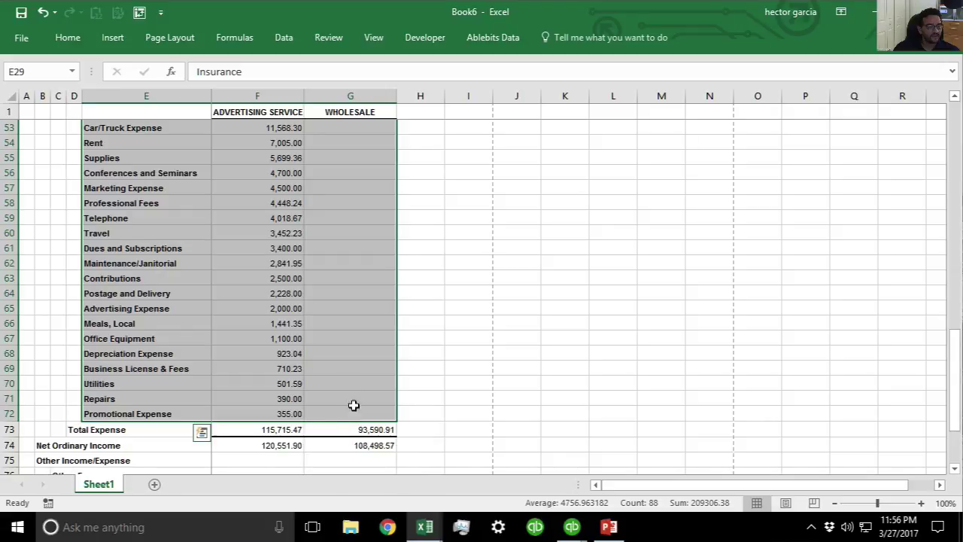
{"action": "scroll", "coordinate": [327, 350], "scroll_direction": "up", "scroll_amount": 1}
{"action": "scroll", "coordinate": [326, 350], "scroll_direction": "up", "scroll_amount": 8}
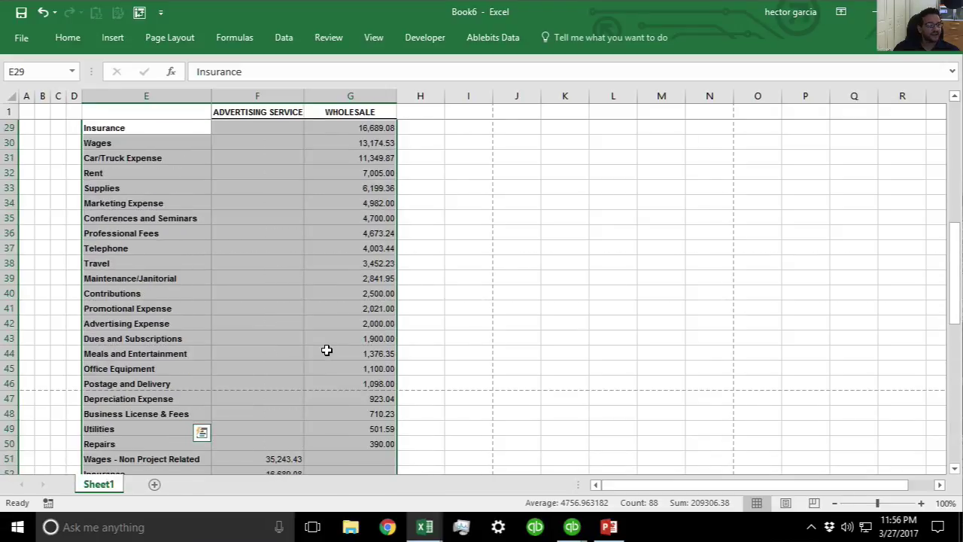
{"action": "scroll", "coordinate": [278, 269], "scroll_direction": "up", "scroll_amount": 2}
Step: Sort the selected expense rows A to Z by column E
{"action": "left_click", "coordinate": [282, 37]}
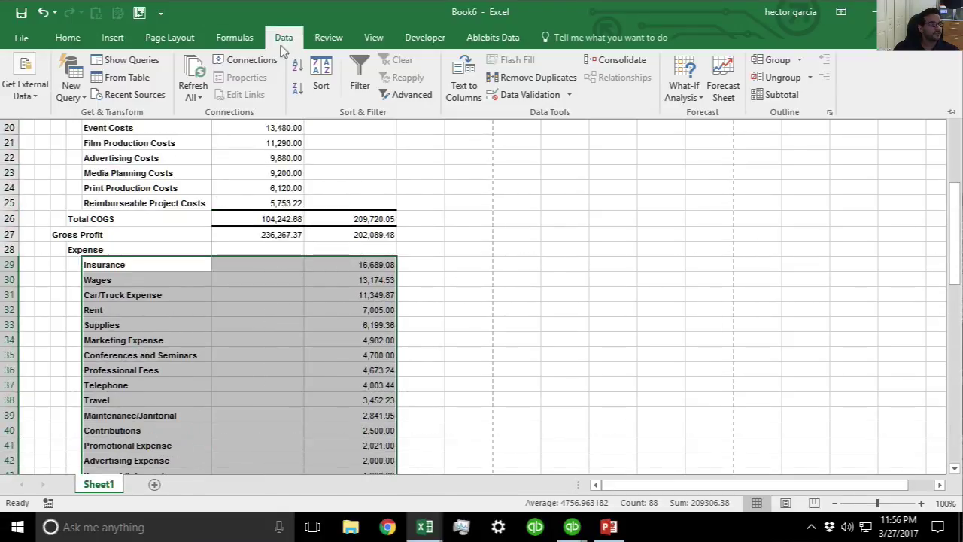
{"action": "left_click", "coordinate": [328, 68]}
{"action": "left_click_drag", "start_coordinate": [252, 171], "coordinate": [477, 180]}
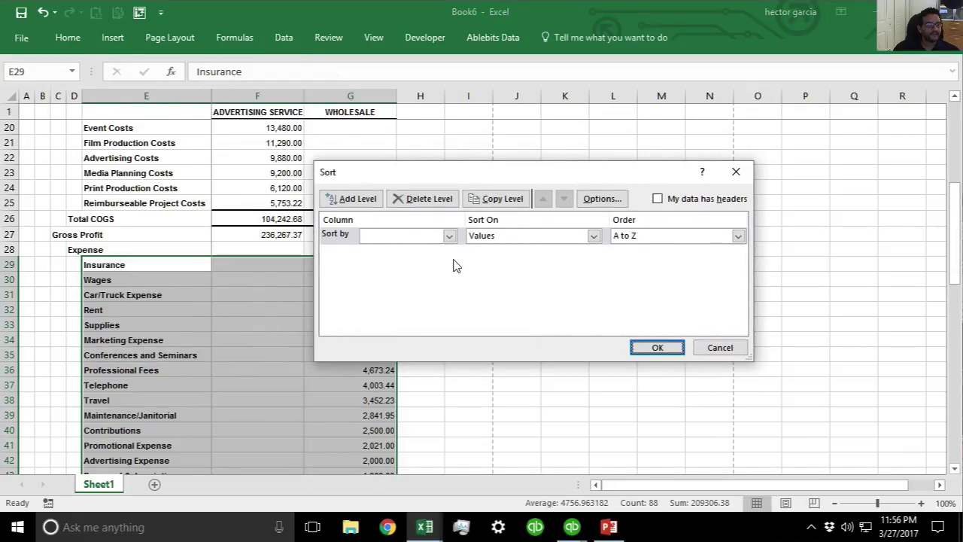
{"action": "left_click", "coordinate": [449, 235]}
{"action": "left_click", "coordinate": [384, 250]}
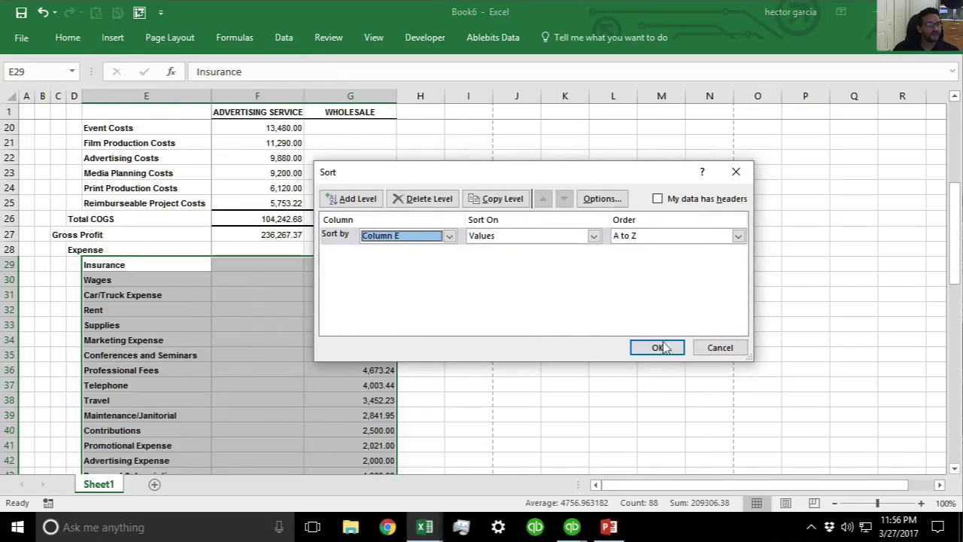
{"action": "left_click", "coordinate": [658, 347]}
{"action": "left_click", "coordinate": [313, 345]}
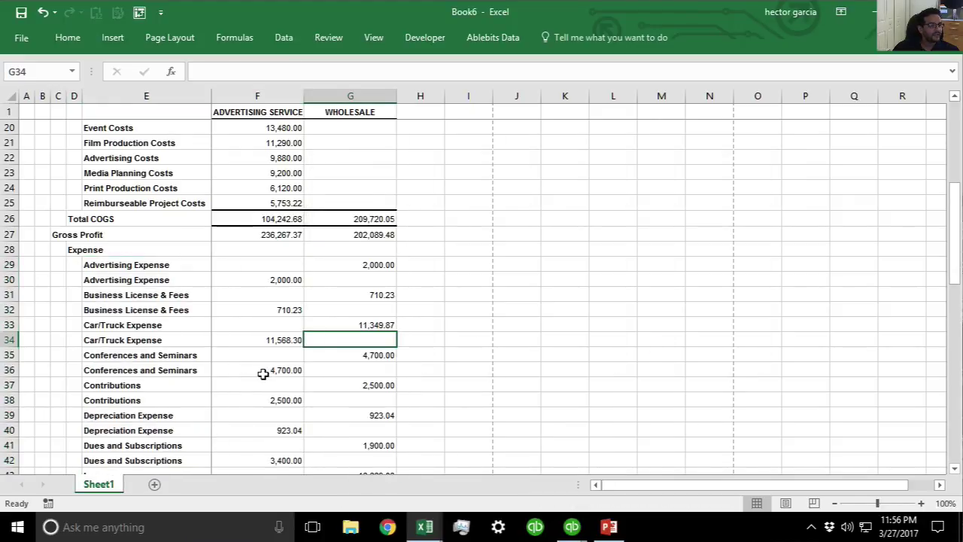
{"action": "scroll", "coordinate": [263, 374], "scroll_direction": "down", "scroll_amount": 2}
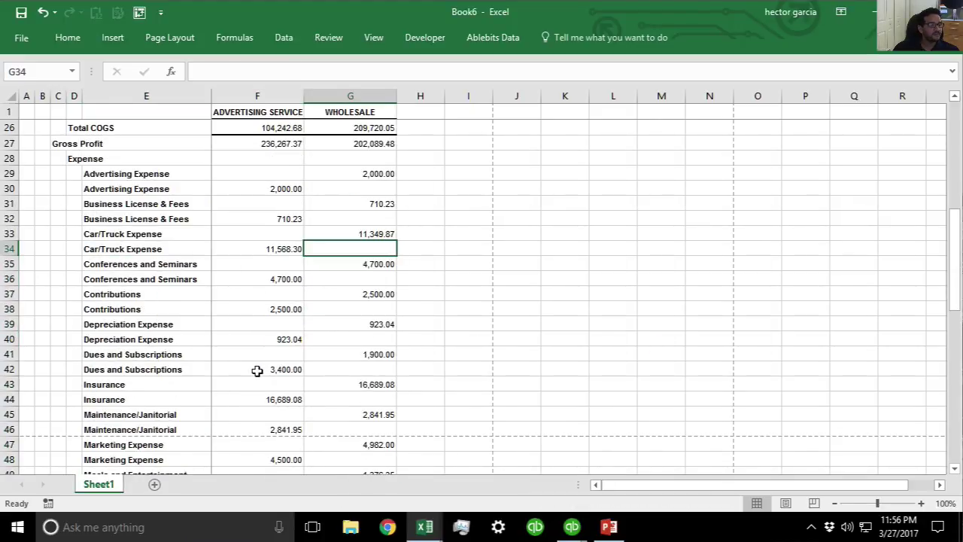
{"action": "scroll", "coordinate": [257, 370], "scroll_direction": "down", "scroll_amount": 7}
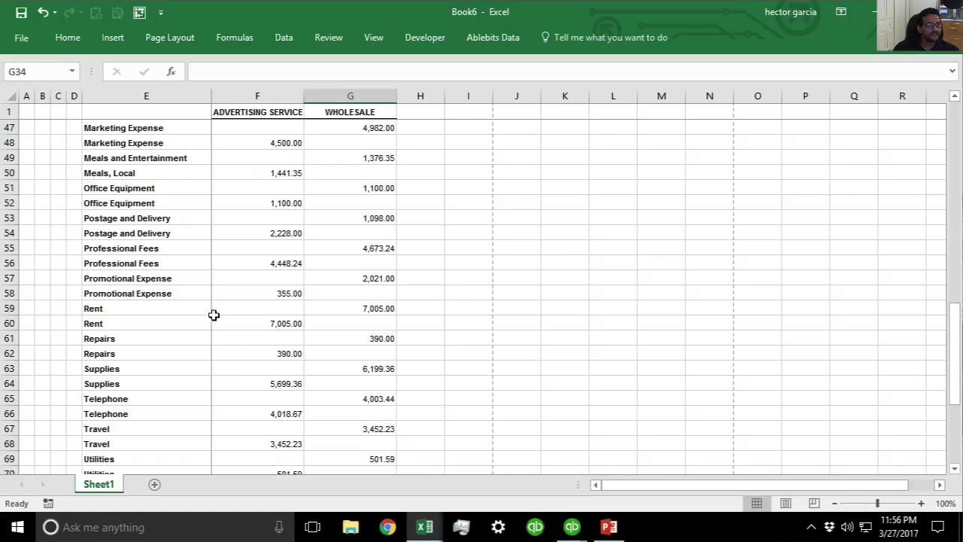
Step: Shift Advertising Expense 2,000.00, Business License 710.23 and Car/Truck 11,568.30 up one row
{"action": "scroll", "coordinate": [216, 319], "scroll_direction": "down", "scroll_amount": 2}
{"action": "scroll", "coordinate": [216, 319], "scroll_direction": "up", "scroll_amount": 17}
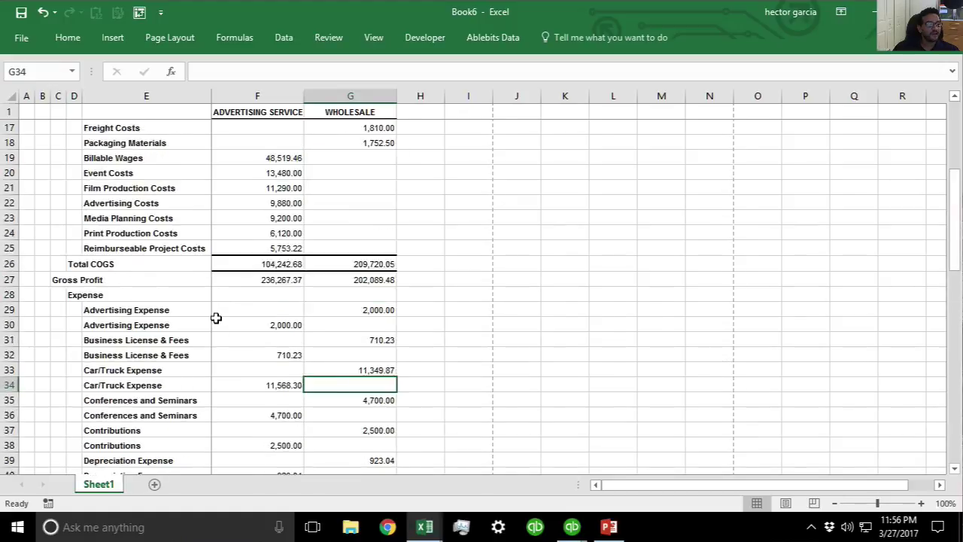
{"action": "scroll", "coordinate": [235, 321], "scroll_direction": "down", "scroll_amount": 6}
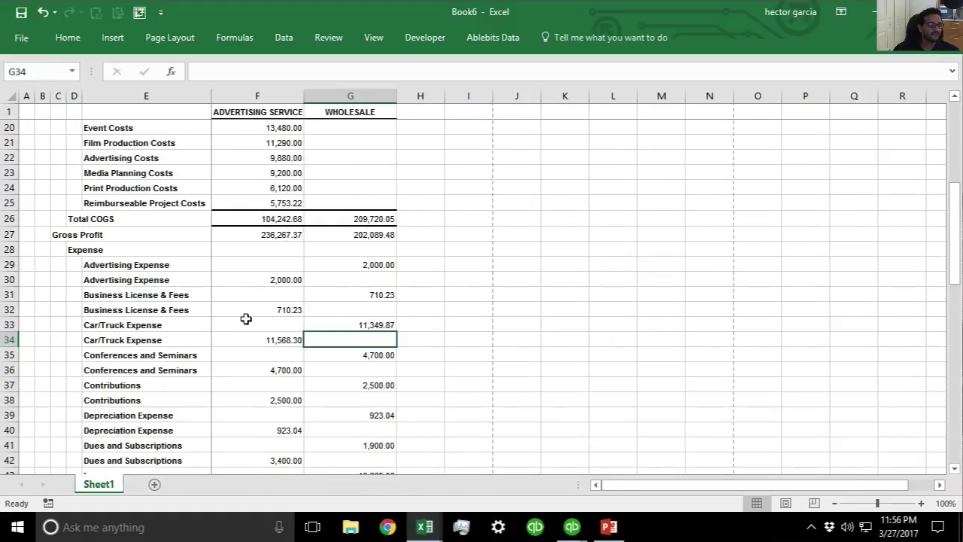
{"action": "left_click", "coordinate": [289, 279]}
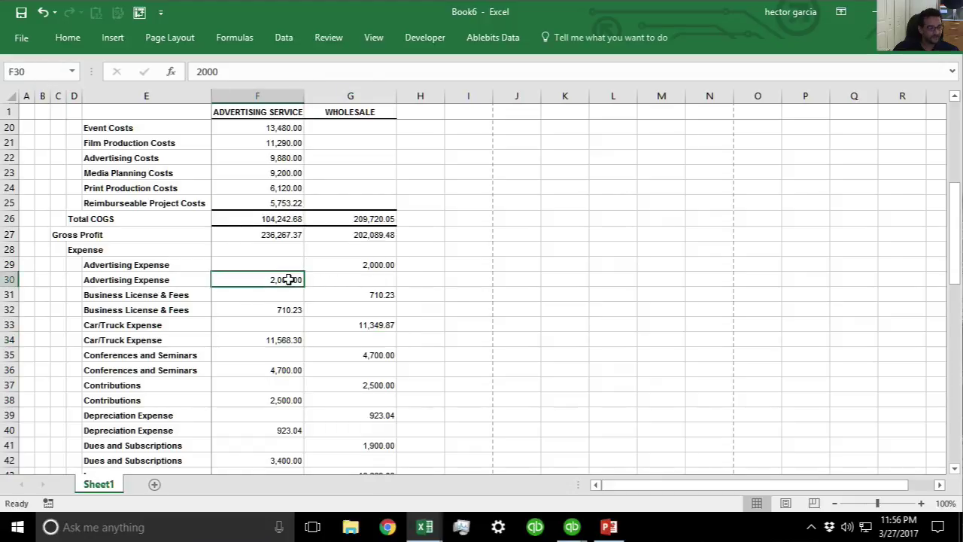
{"action": "key", "text": "ctrl+c"}
{"action": "left_click", "coordinate": [286, 268]}
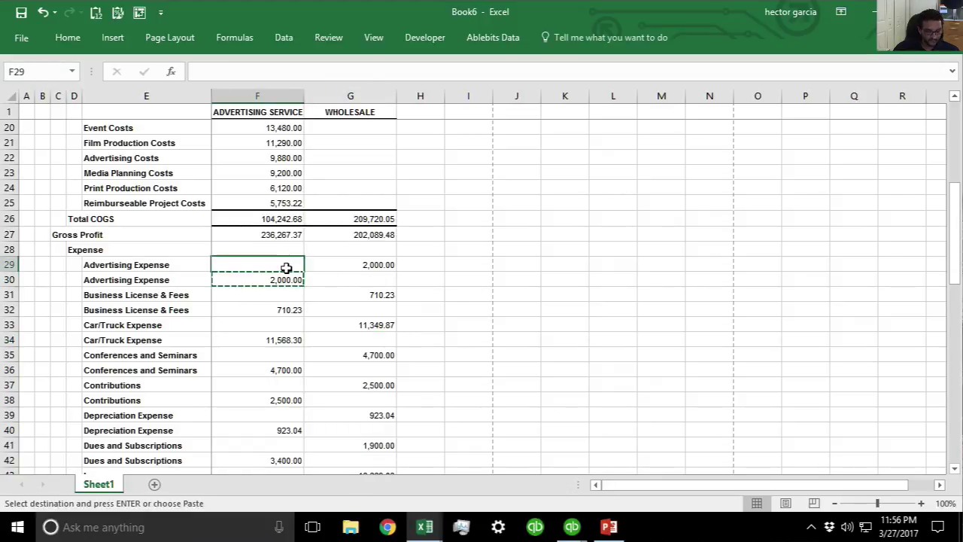
{"action": "key", "text": "ctrl+v"}
{"action": "left_click", "coordinate": [278, 311]}
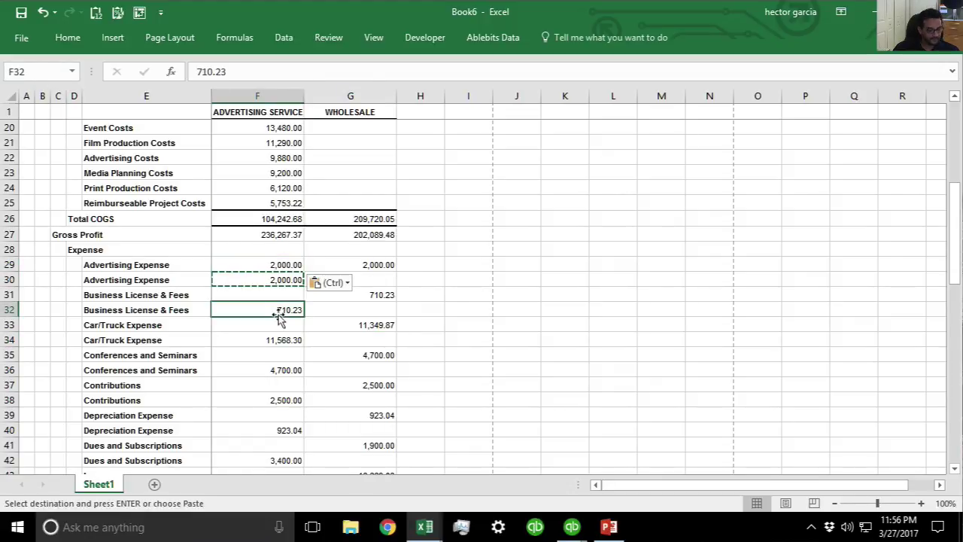
{"action": "key", "text": "Escape"}
{"action": "key", "text": "ctrl+c"}
{"action": "left_click", "coordinate": [276, 294]}
{"action": "key", "text": "ctrl+v"}
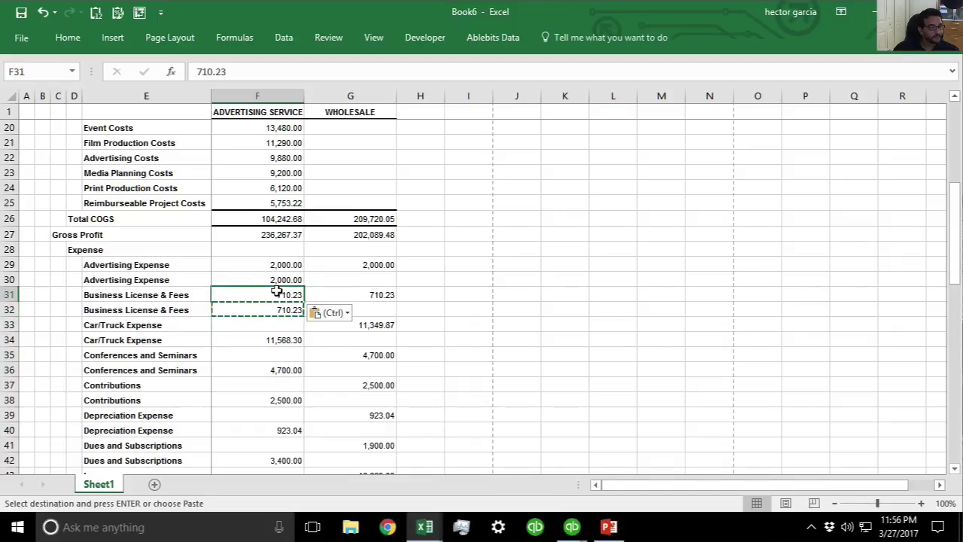
{"action": "left_click", "coordinate": [279, 282]}
{"action": "key", "text": "Escape"}
{"action": "key", "text": "Delete"}
{"action": "key", "text": "Down"}
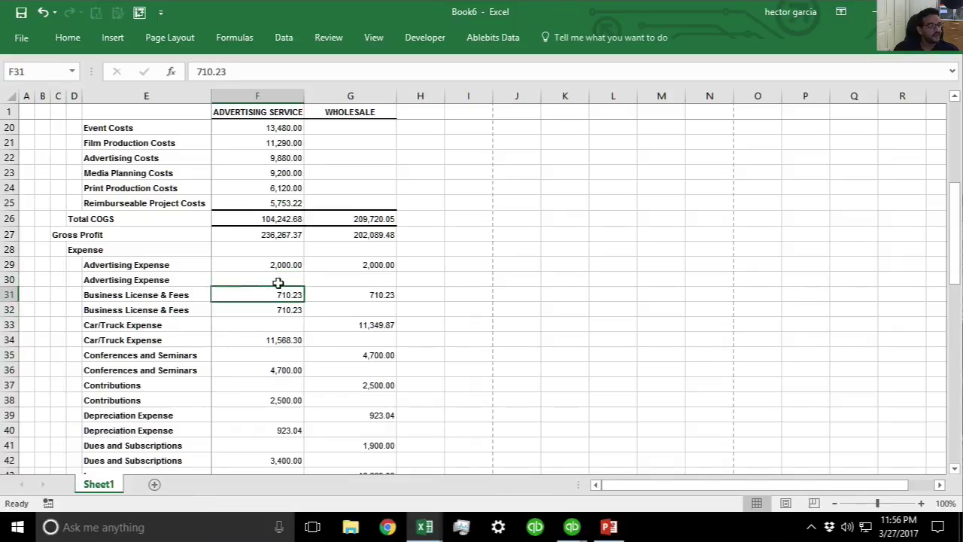
{"action": "key", "text": "Down"}
{"action": "key", "text": "Delete"}
{"action": "key", "text": "Down"}
{"action": "key", "text": "Down"}
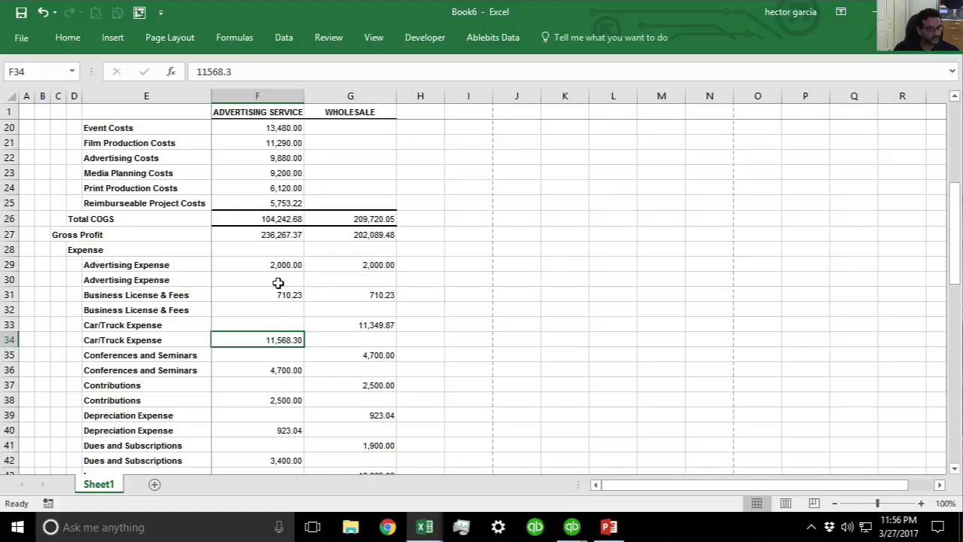
{"action": "key", "text": "ctrl+c"}
{"action": "key", "text": "Up"}
{"action": "key", "text": "ctrl+v"}
{"action": "key", "text": "Down"}
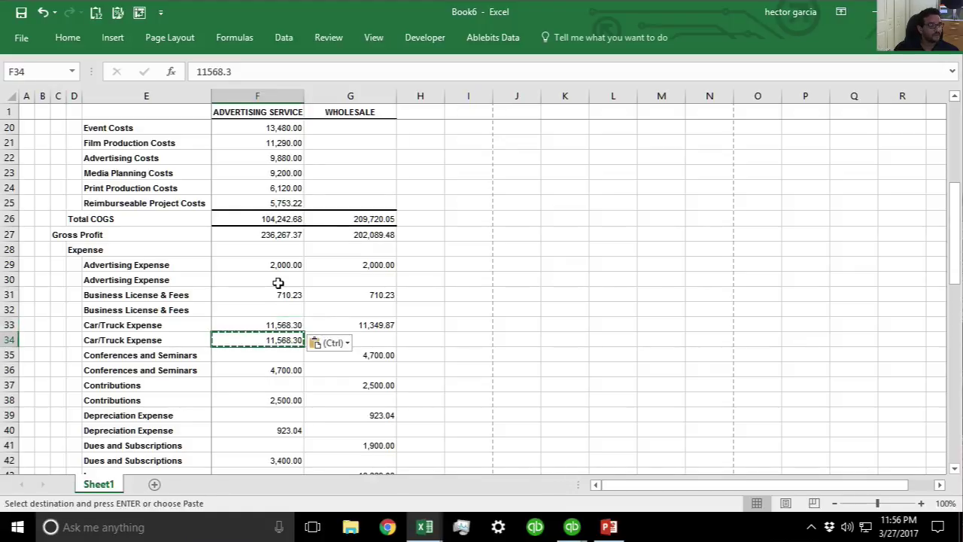
{"action": "key", "text": "Escape"}
{"action": "key", "text": "Delete"}
Step: Move Conferences 4,700.00, 2,500.00, Depreciation 923.04 and Dues 3,400.00 up to their Wholesale rows
{"action": "key", "text": "Down"}
{"action": "key", "text": "Down"}
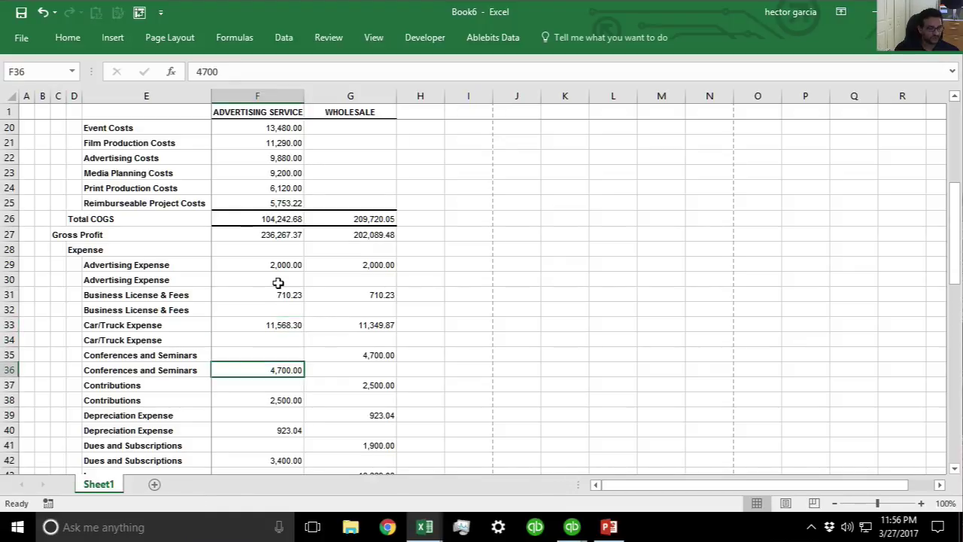
{"action": "key", "text": "ctrl+c"}
{"action": "key", "text": "Up"}
{"action": "key", "text": "ctrl+v"}
{"action": "key", "text": "Down"}
{"action": "key", "text": "Down"}
{"action": "key", "text": "Down"}
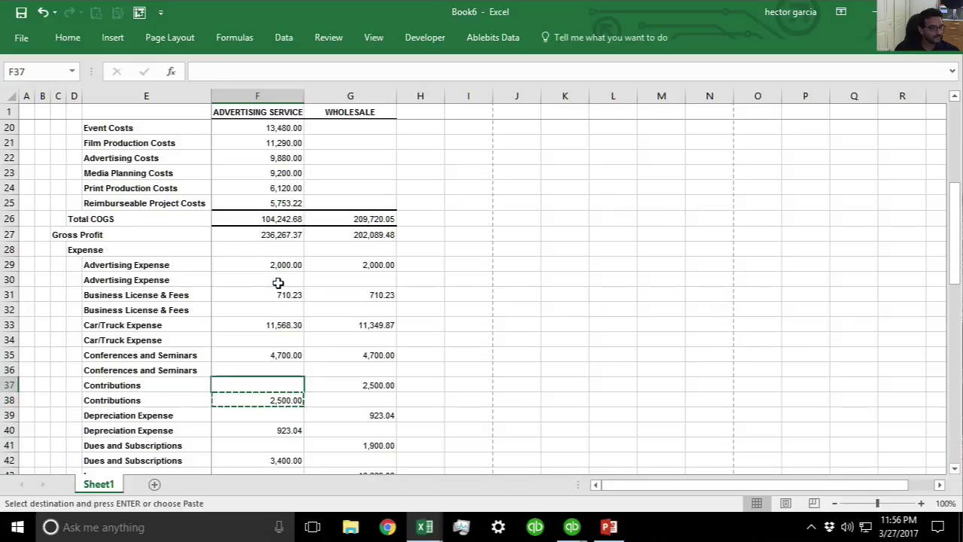
{"action": "key", "text": "Return"}
{"action": "key", "text": "Down"}
{"action": "key", "text": "Down"}
{"action": "key", "text": "ctrl+x"}
{"action": "key", "text": "Up"}
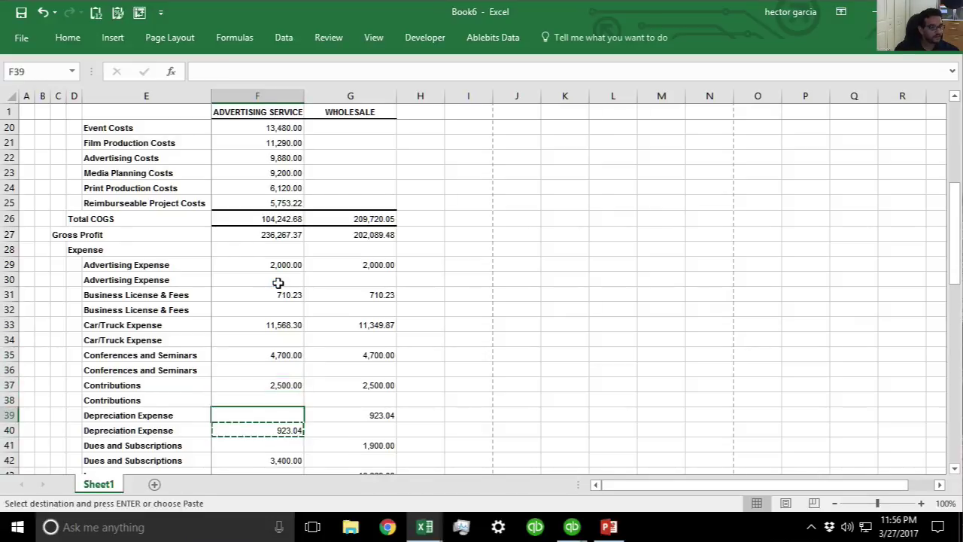
{"action": "key", "text": "ctrl+v"}
{"action": "key", "text": "Down"}
{"action": "key", "text": "Down"}
{"action": "key", "text": "Up"}
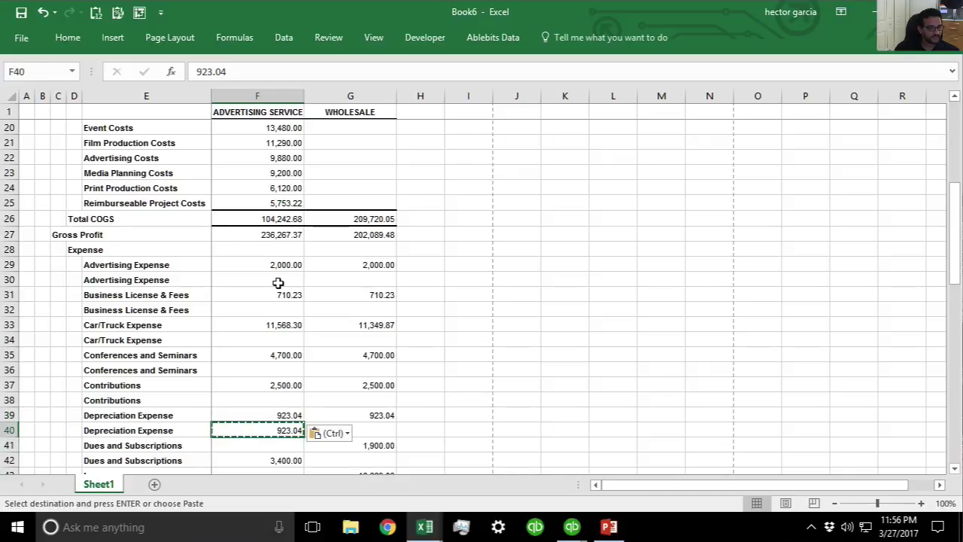
{"action": "key", "text": "Delete"}
{"action": "key", "text": "Down"}
{"action": "key", "text": "Down"}
{"action": "key", "text": "ctrl+x"}
{"action": "key", "text": "Up"}
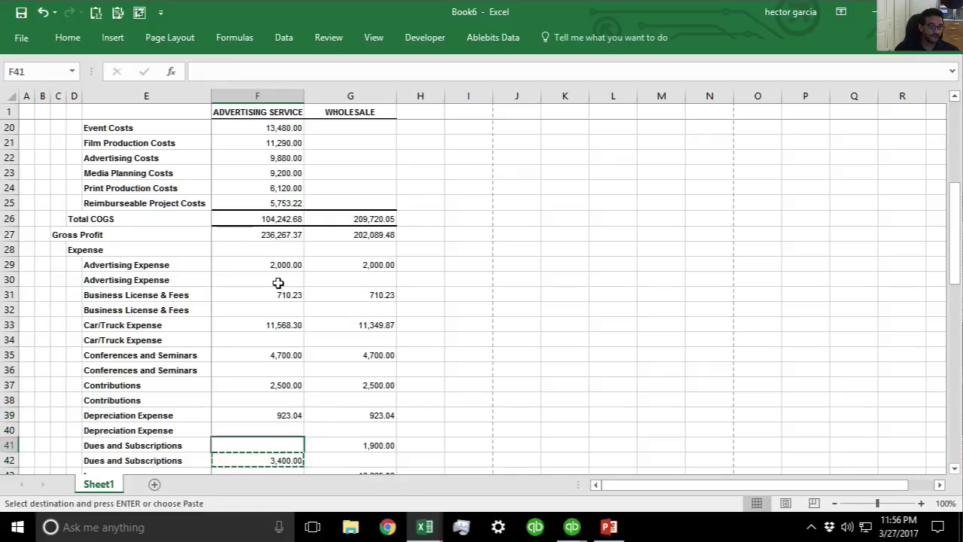
{"action": "key", "text": "ctrl+v"}
{"action": "key", "text": "Down"}
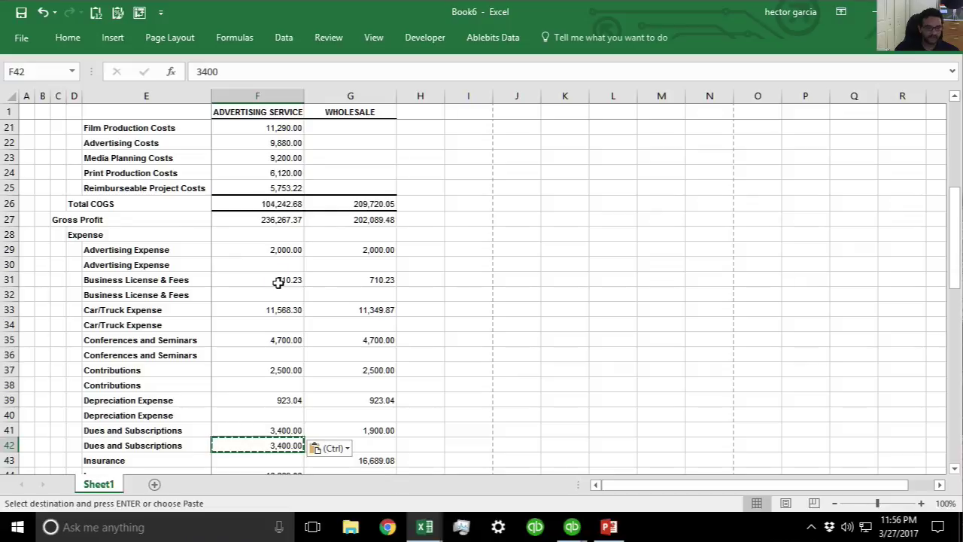
{"action": "key", "text": "Delete"}
{"action": "key", "text": "Down"}
Step: Move Insurance 16,689.08, Maintenance/Janitorial 2,841.95 and Marketing Expense 4,500.00 up beside their Wholesale rows
{"action": "key", "text": "Down"}
{"action": "key", "text": "Down"}
{"action": "key", "text": "Up"}
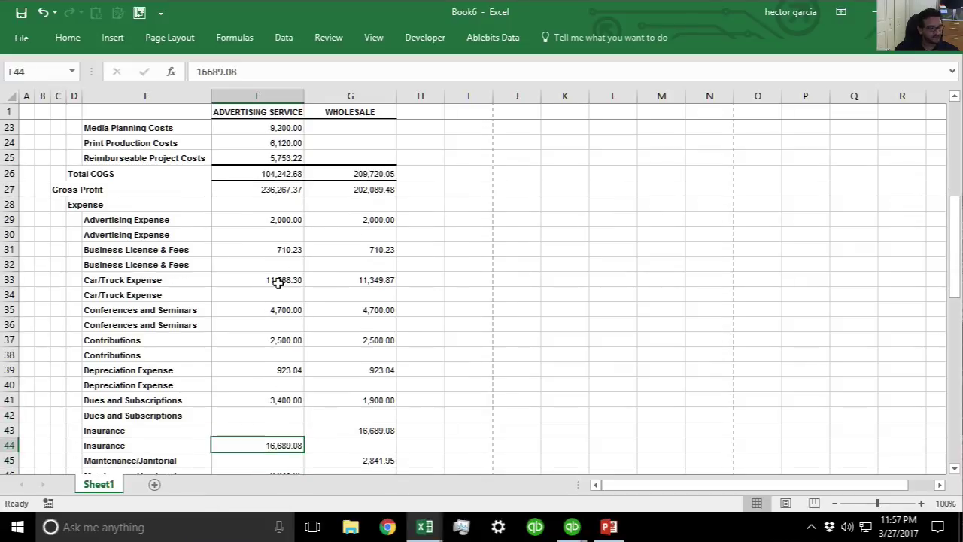
{"action": "key", "text": "ctrl+x"}
{"action": "key", "text": "Up"}
{"action": "key", "text": "ctrl+v"}
{"action": "key", "text": "Down"}
{"action": "key", "text": "Down"}
{"action": "key", "text": "Down"}
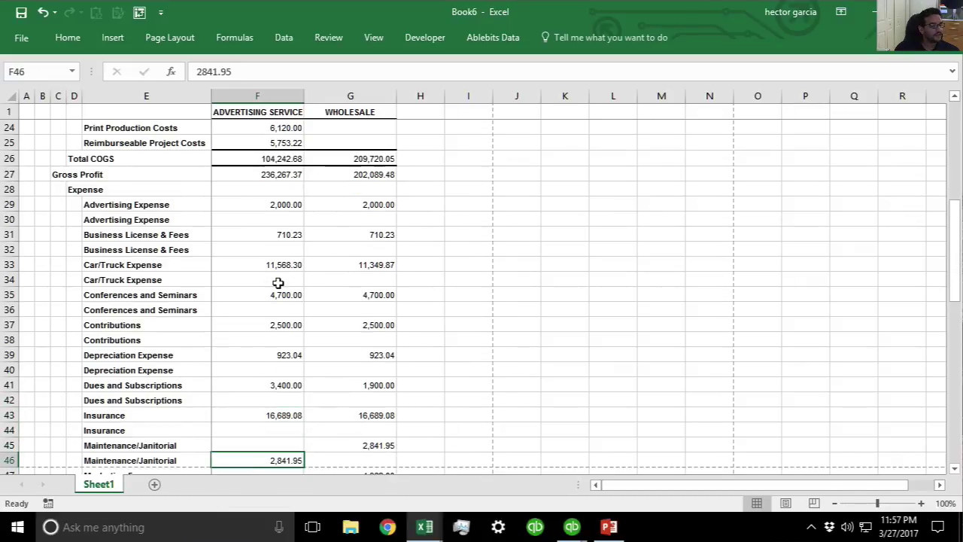
{"action": "key", "text": "ctrl+x"}
{"action": "key", "text": "Up"}
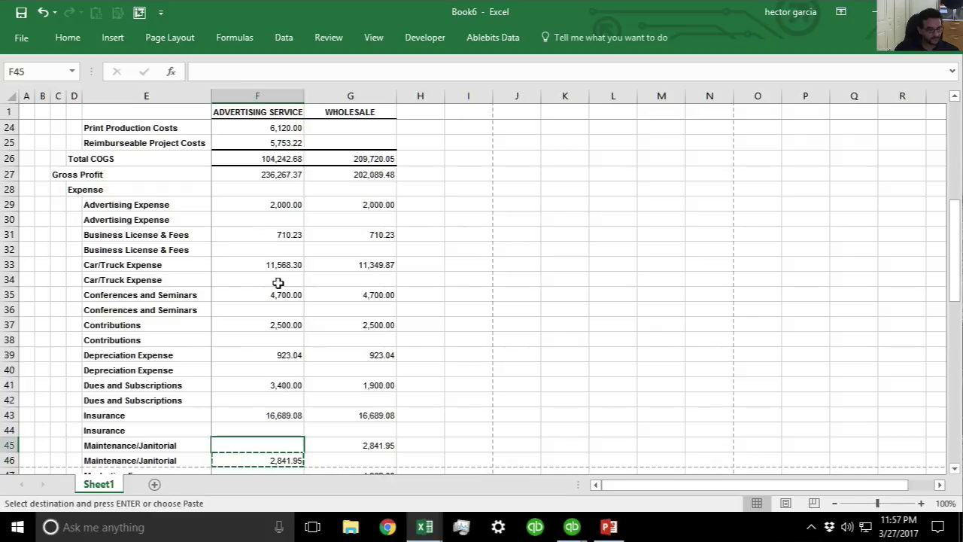
{"action": "key", "text": "ctrl+v"}
{"action": "key", "text": "Down"}
{"action": "key", "text": "Down"}
{"action": "key", "text": "Down"}
{"action": "key", "text": "Down"}
{"action": "key", "text": "Up"}
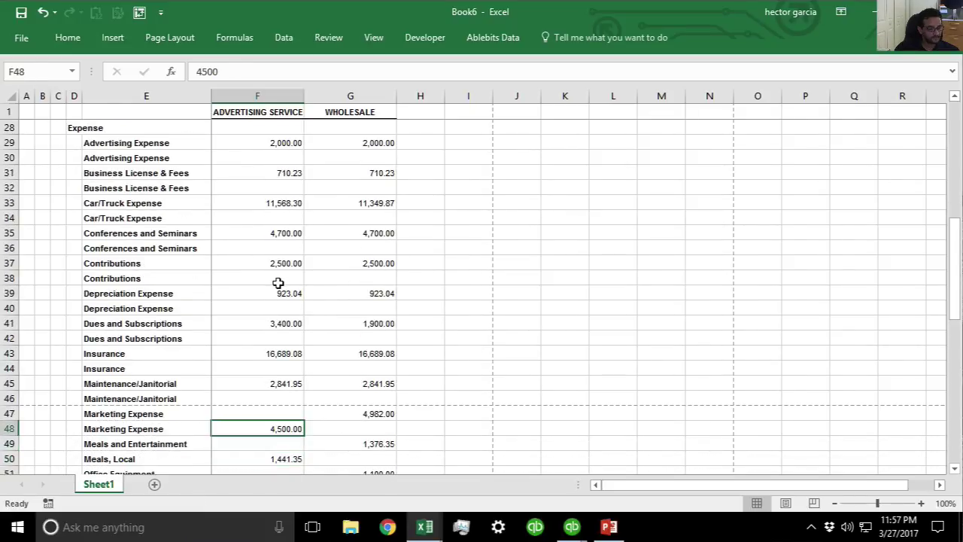
{"action": "key", "text": "ctrl+x"}
{"action": "key", "text": "Up"}
{"action": "key", "text": "ctrl+v"}
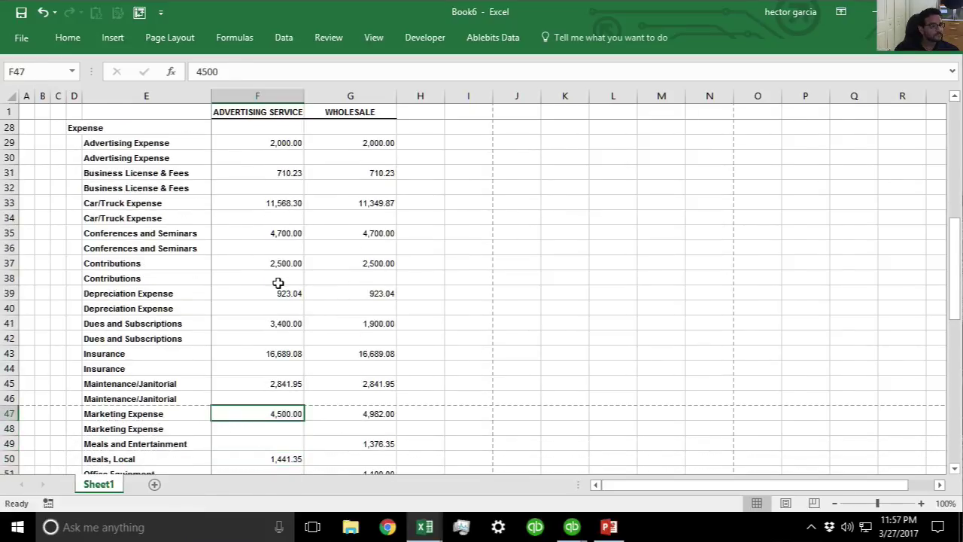
{"action": "key", "text": "Down"}
{"action": "key", "text": "Down"}
{"action": "key", "text": "Down"}
Step: Move Meals 1,441.35 up to row 49 and Office Equipment 1,100.00 up to row 51 in column F
{"action": "key", "text": "Down"}
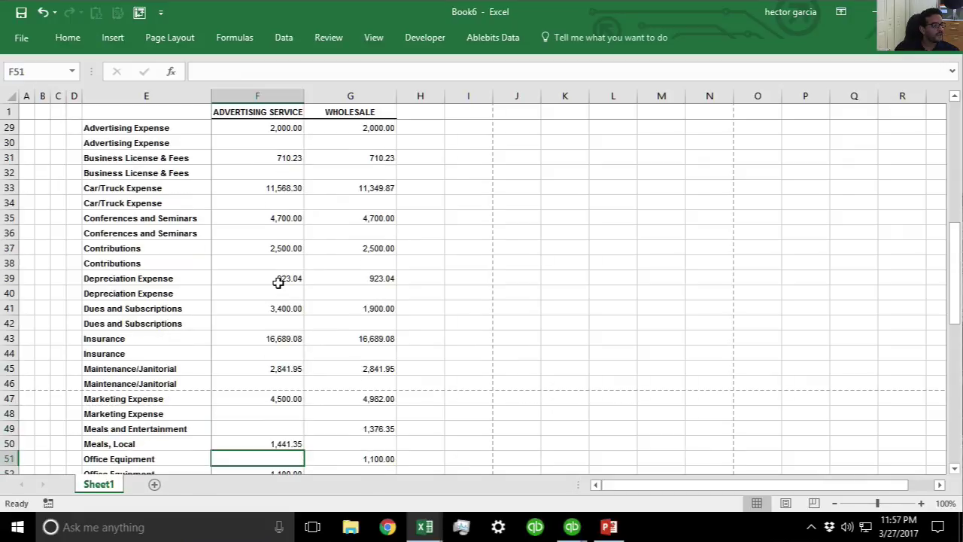
{"action": "key", "text": "Down"}
{"action": "key", "text": "Up"}
{"action": "key", "text": "Up"}
{"action": "key", "text": "Up"}
{"action": "key", "text": "Down"}
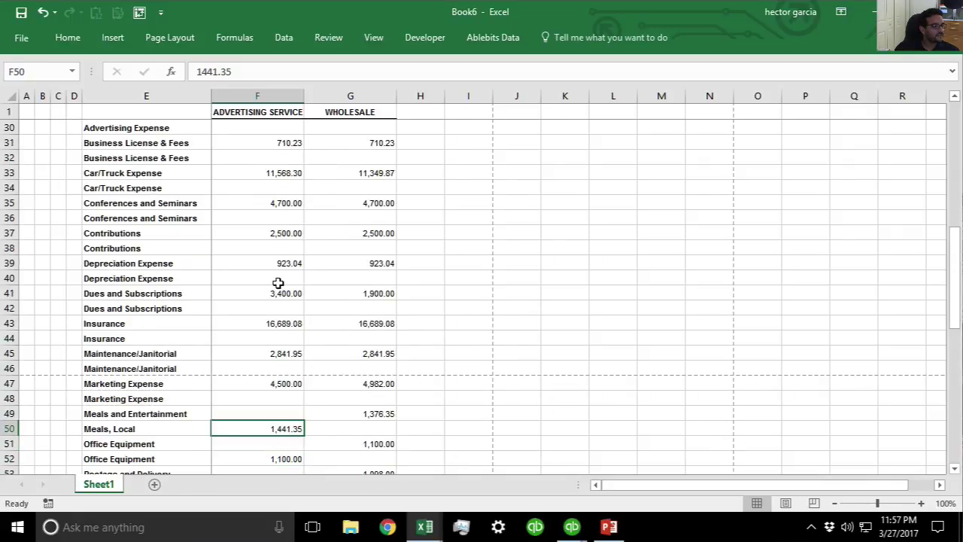
{"action": "key", "text": "Up"}
{"action": "key", "text": "Down"}
{"action": "key", "text": "ctrl+x"}
{"action": "key", "text": "Up"}
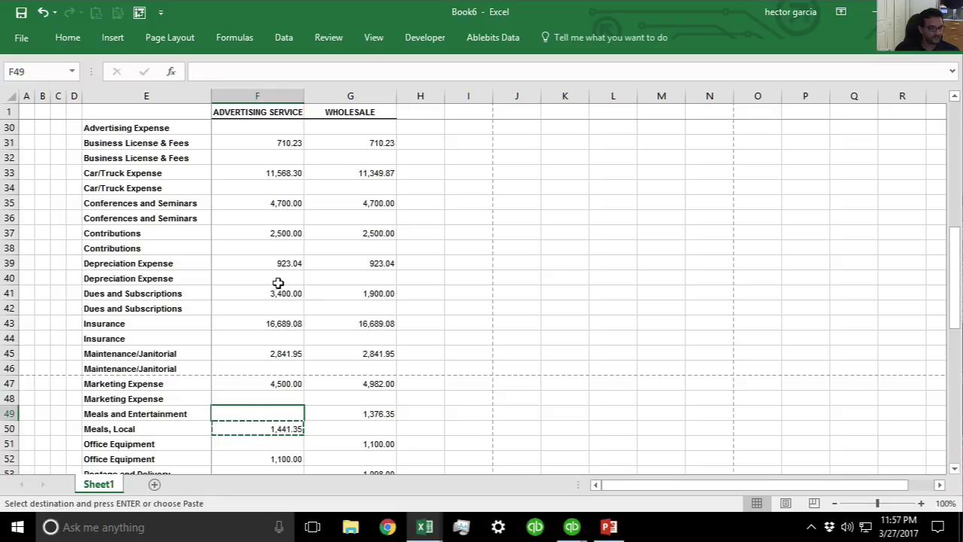
{"action": "key", "text": "Down"}
{"action": "key", "text": "Up"}
{"action": "key", "text": "Return"}
{"action": "key", "text": "Down"}
{"action": "key", "text": "Down"}
{"action": "key", "text": "Down"}
{"action": "key", "text": "ctrl+x"}
{"action": "key", "text": "Up"}
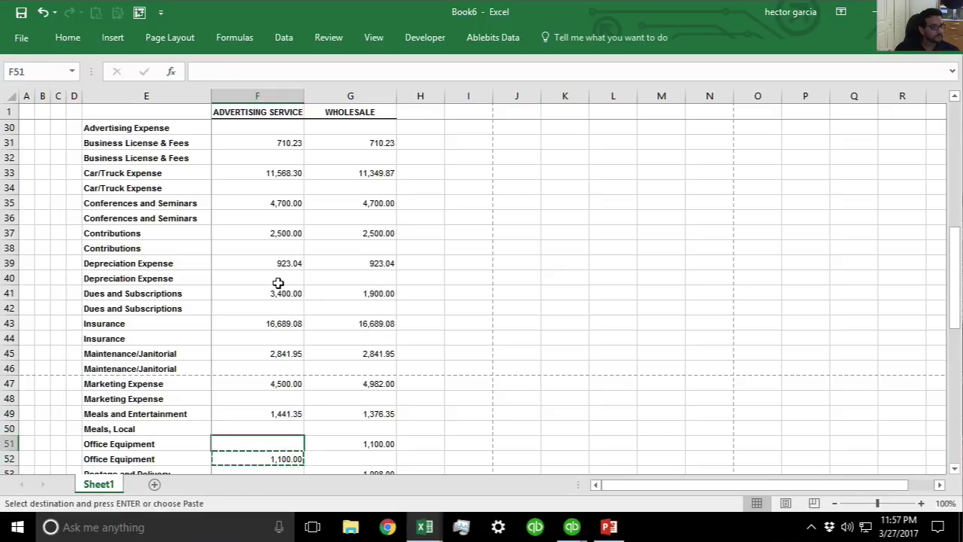
{"action": "key", "text": "ctrl+x"}
{"action": "key", "text": "Down"}
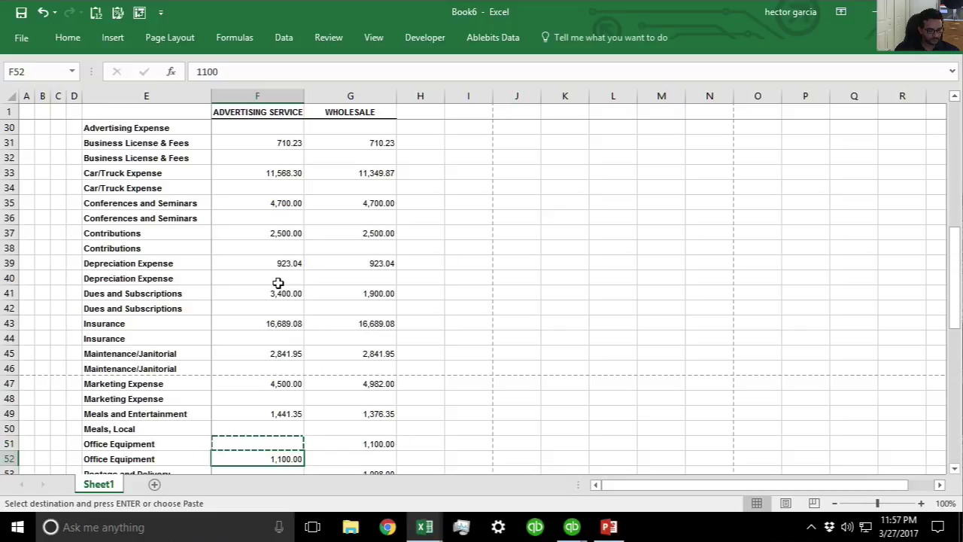
{"action": "key", "text": "ctrl+x"}
{"action": "key", "text": "Up"}
{"action": "key", "text": "Return"}
{"action": "key", "text": "Down"}
{"action": "key", "text": "Down"}
{"action": "key", "text": "Down"}
{"action": "key", "text": "Down"}
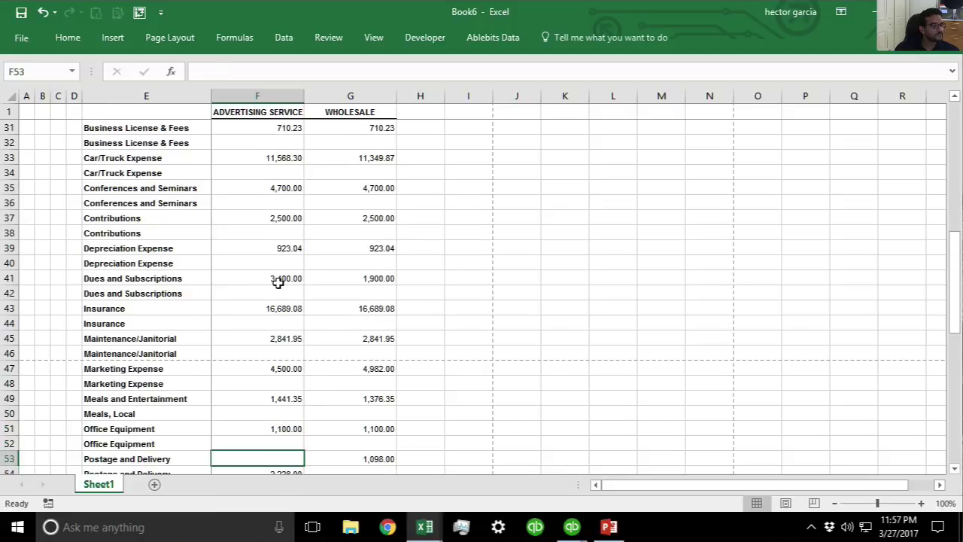
Step: Move Postage 2,228.00, Professional Fees 4,448.24 and Promotional 355.00 up to rows 53, 55 and 57
{"action": "key", "text": "Up"}
{"action": "key", "text": "ctrl+x"}
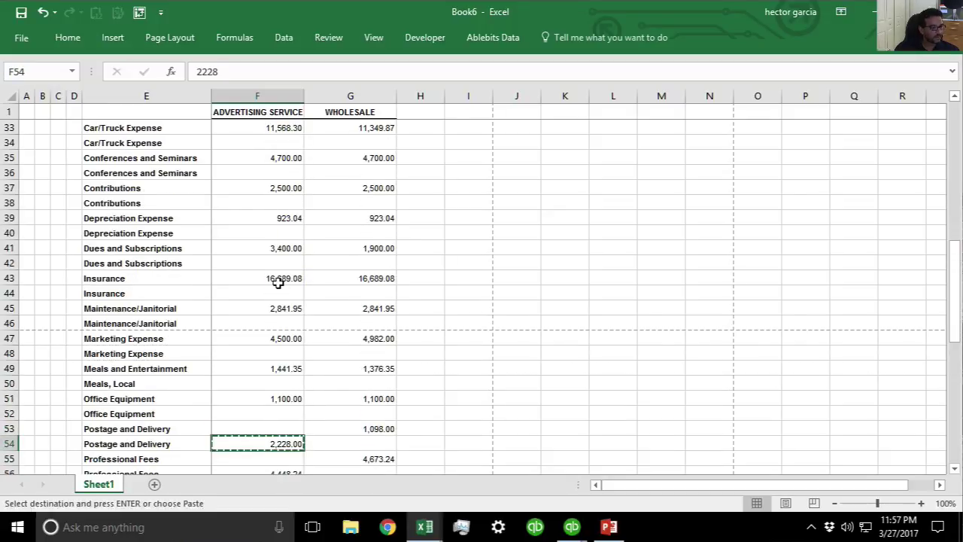
{"action": "key", "text": "Up"}
{"action": "key", "text": "Return"}
{"action": "key", "text": "Down"}
{"action": "key", "text": "Down"}
{"action": "key", "text": "Down"}
{"action": "key", "text": "Down"}
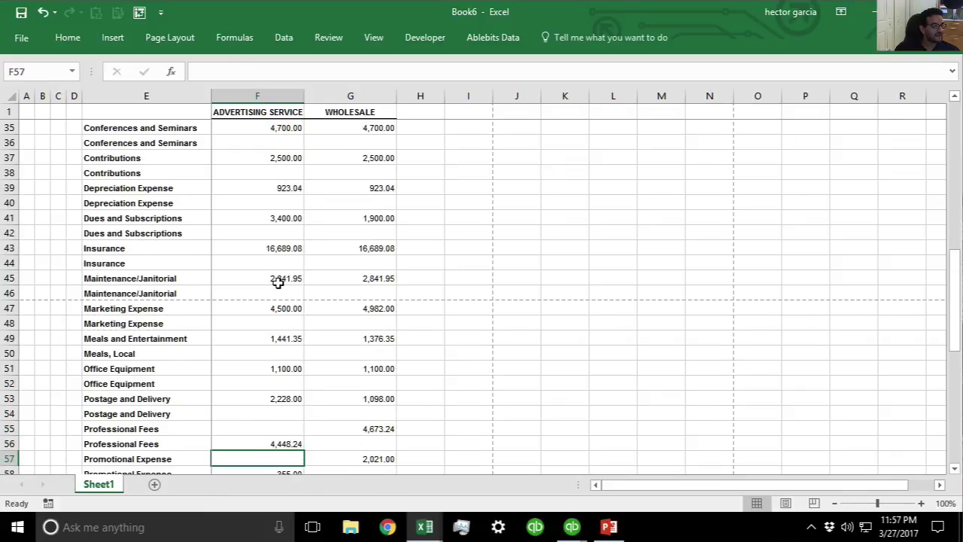
{"action": "key", "text": "Up"}
{"action": "key", "text": "ctrl+x"}
{"action": "key", "text": "Up"}
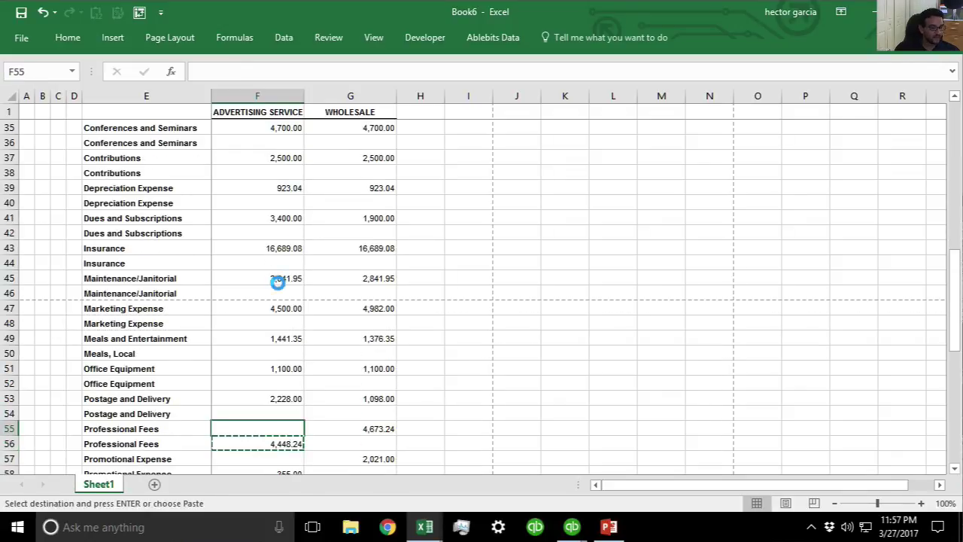
{"action": "key", "text": "Return"}
{"action": "key", "text": "Down"}
{"action": "key", "text": "Down"}
{"action": "key", "text": "Down"}
{"action": "key", "text": "Down"}
{"action": "key", "text": "Down"}
{"action": "key", "text": "Up"}
{"action": "key", "text": "Up"}
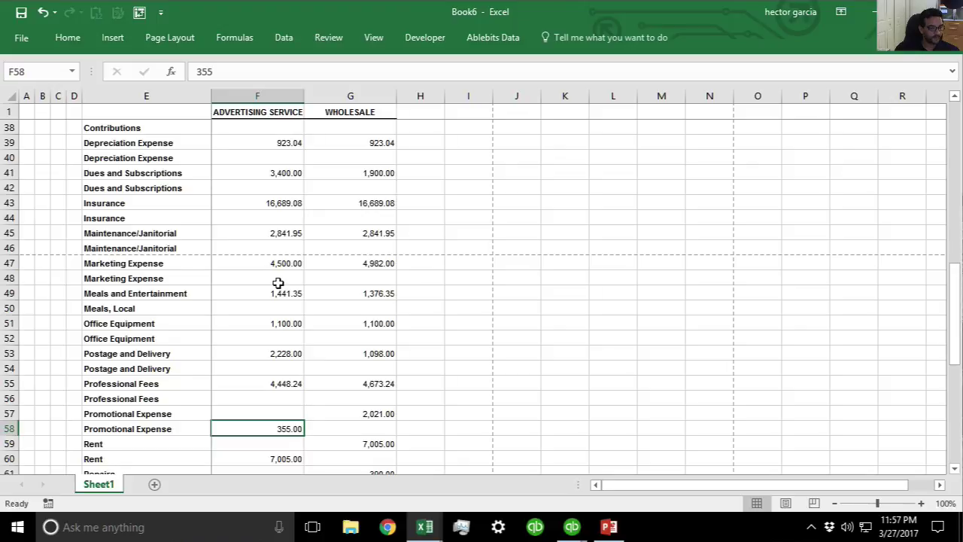
{"action": "key", "text": "ctrl+x"}
{"action": "key", "text": "Up"}
{"action": "key", "text": "Return"}
Step: Move Rent 7,005.00, Repairs 390.00 and Supplies 5,699.36 up to rows 59, 61 and 63
{"action": "key", "text": "Down"}
{"action": "key", "text": "Down"}
{"action": "key", "text": "Down"}
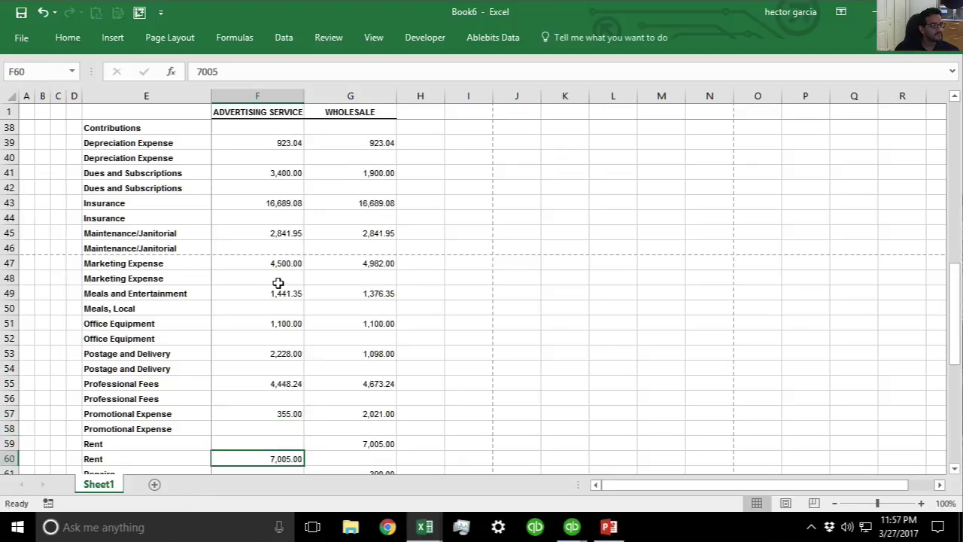
{"action": "key", "text": "Down"}
{"action": "key", "text": "Up"}
{"action": "key", "text": "ctrl+x"}
{"action": "key", "text": "Up"}
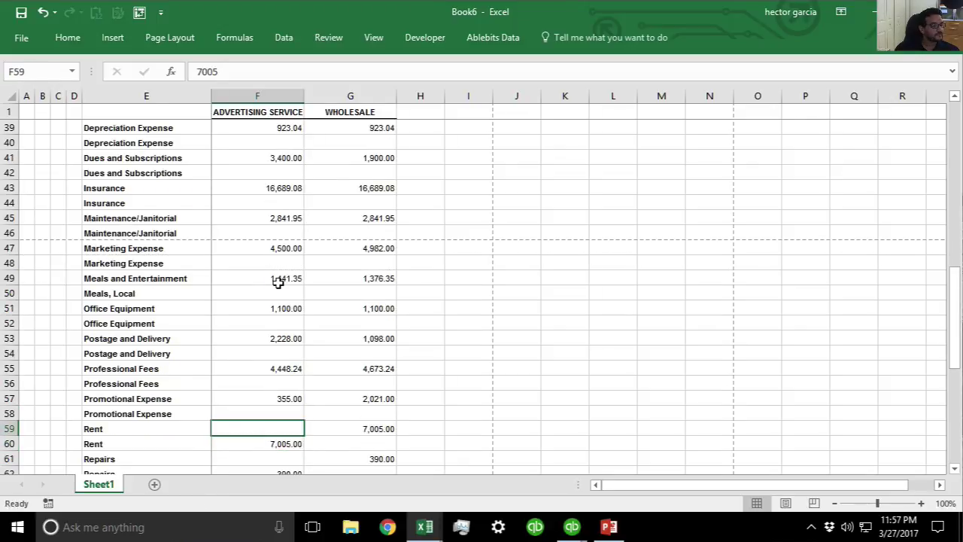
{"action": "key", "text": "Return"}
{"action": "key", "text": "Down"}
{"action": "key", "text": "Down"}
{"action": "key", "text": "Down"}
{"action": "key", "text": "Down"}
{"action": "key", "text": "Down"}
{"action": "key", "text": "Down"}
{"action": "key", "text": "Up"}
{"action": "key", "text": "Up"}
{"action": "key", "text": "Up"}
{"action": "key", "text": "Up"}
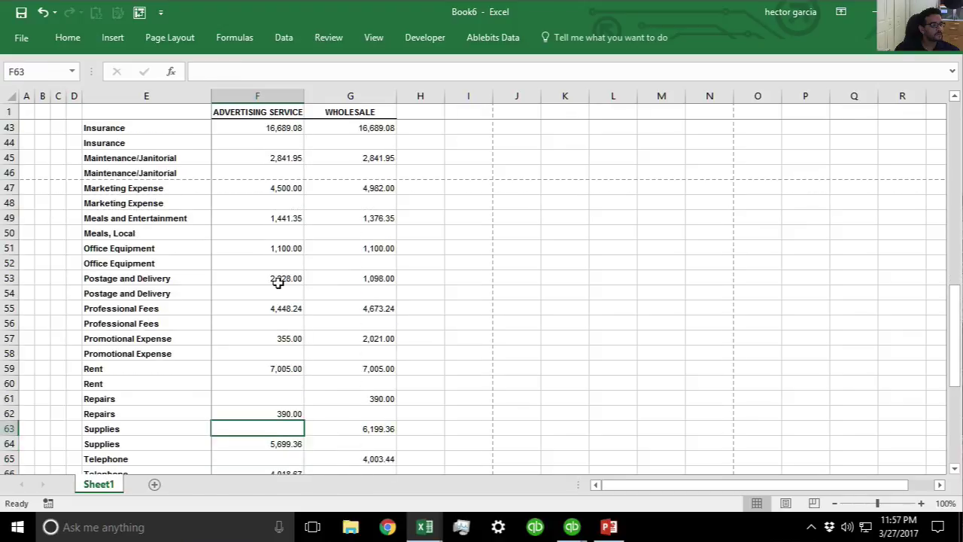
{"action": "key", "text": "Down"}
{"action": "key", "text": "ctrl+x"}
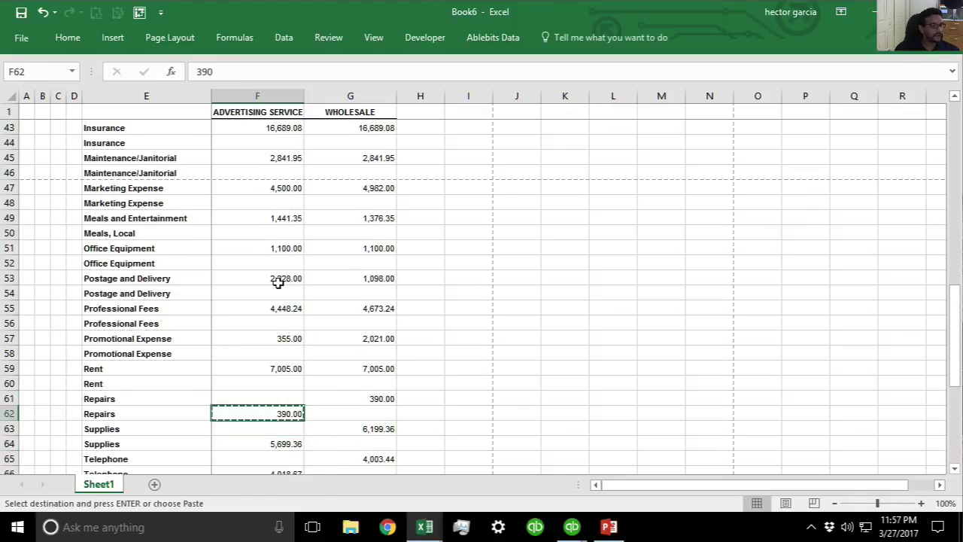
{"action": "key", "text": "Up"}
{"action": "key", "text": "Return"}
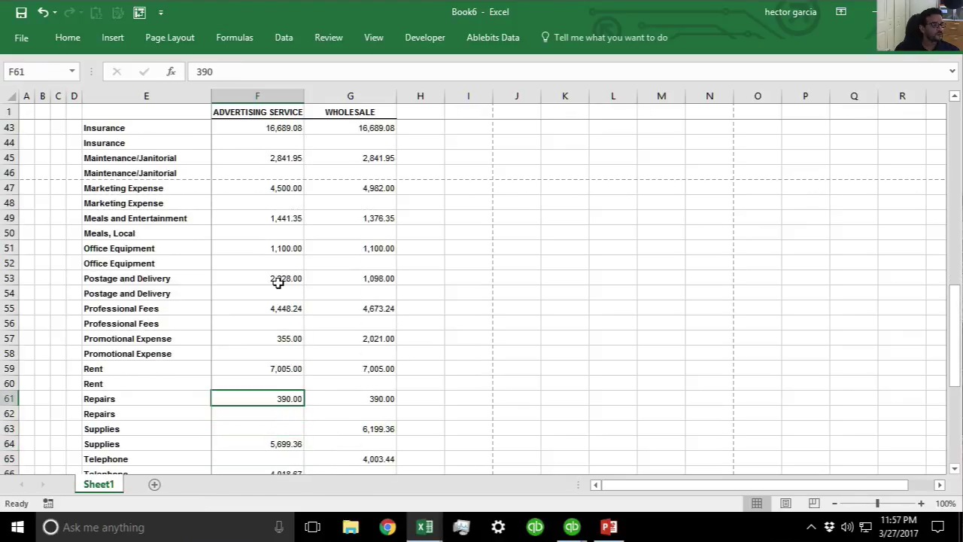
{"action": "key", "text": "Down"}
{"action": "key", "text": "Down"}
{"action": "key", "text": "Down"}
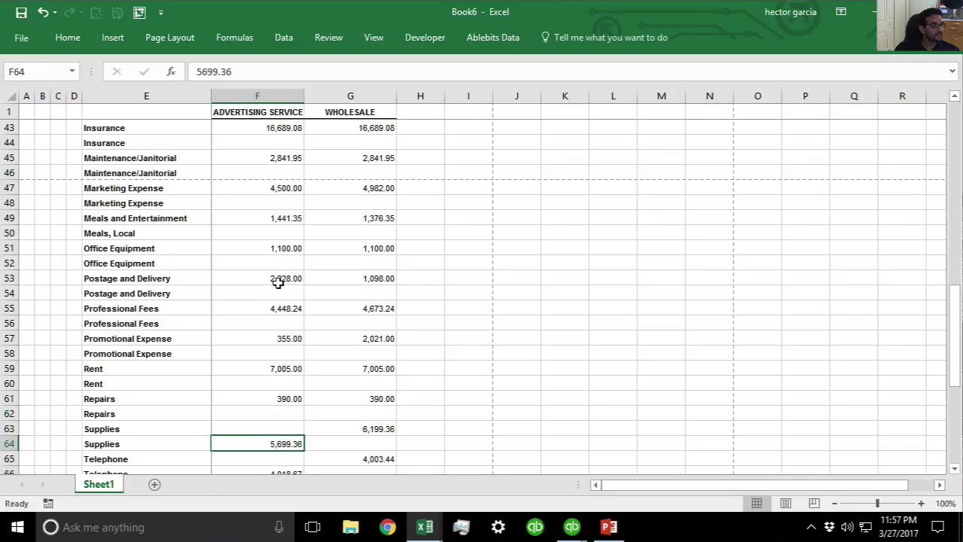
{"action": "key", "text": "ctrl+x"}
{"action": "key", "text": "Up"}
{"action": "key", "text": "Return"}
Step: Move Telephone 4,018.67, Travel 3,452.23 and Utilities 501.59 up to rows 65, 67 and 69
{"action": "key", "text": "Down"}
{"action": "key", "text": "Down"}
{"action": "key", "text": "Down"}
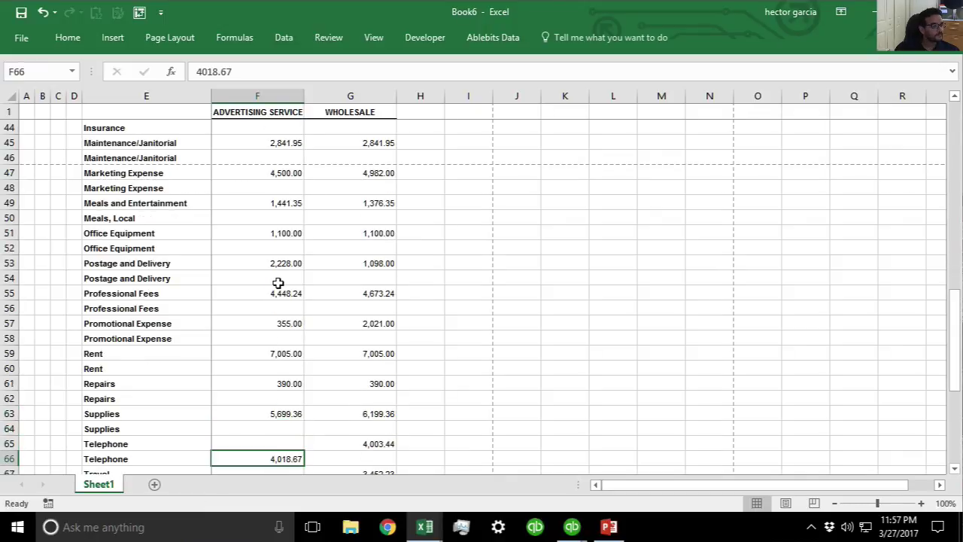
{"action": "key", "text": "Up"}
{"action": "key", "text": "Down"}
{"action": "key", "text": "ctrl+x"}
{"action": "key", "text": "Up"}
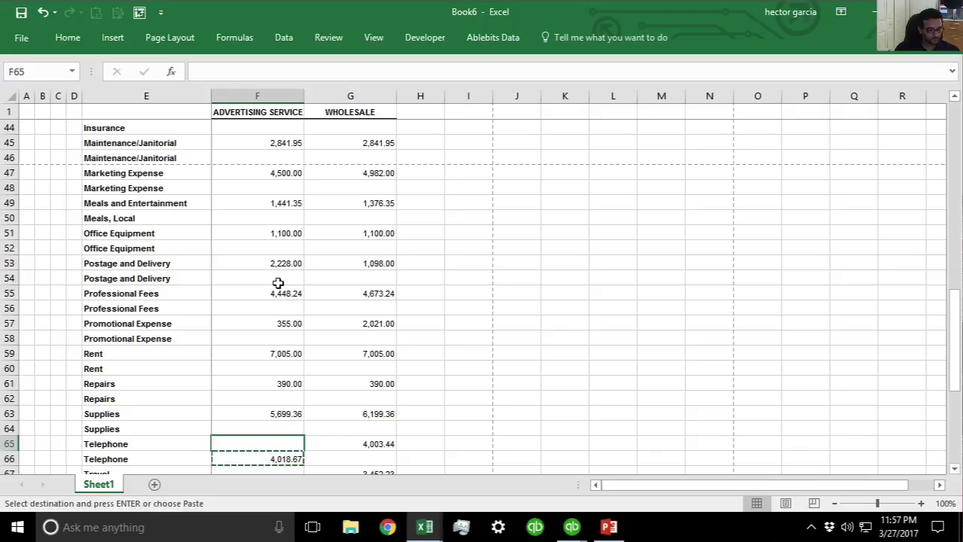
{"action": "key", "text": "Return"}
{"action": "key", "text": "Down"}
{"action": "key", "text": "Down"}
{"action": "key", "text": "Down"}
{"action": "key", "text": "Up"}
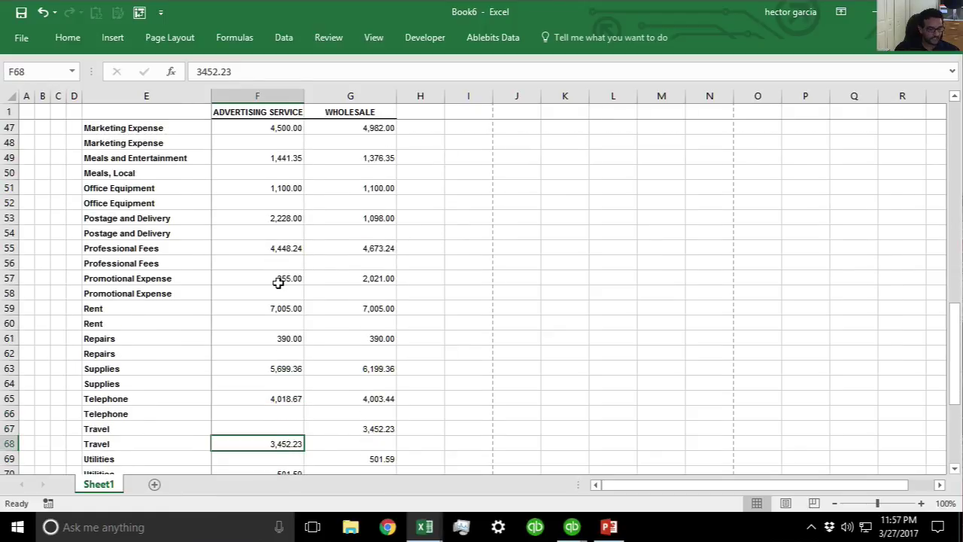
{"action": "key", "text": "ctrl+x"}
{"action": "key", "text": "Up"}
{"action": "key", "text": "Return"}
{"action": "key", "text": "Down"}
{"action": "key", "text": "Down"}
{"action": "key", "text": "Down"}
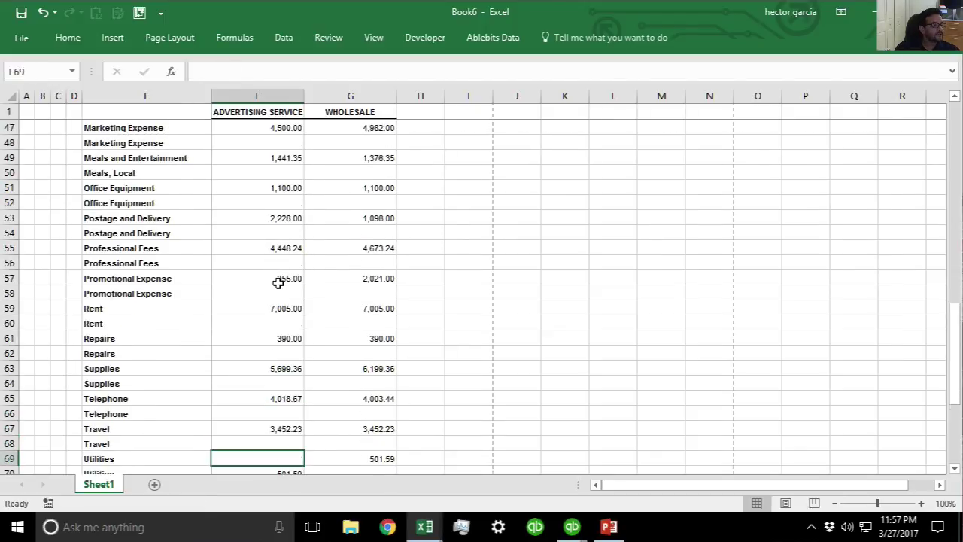
{"action": "key", "text": "Up"}
{"action": "key", "text": "ctrl+x"}
{"action": "key", "text": "Up"}
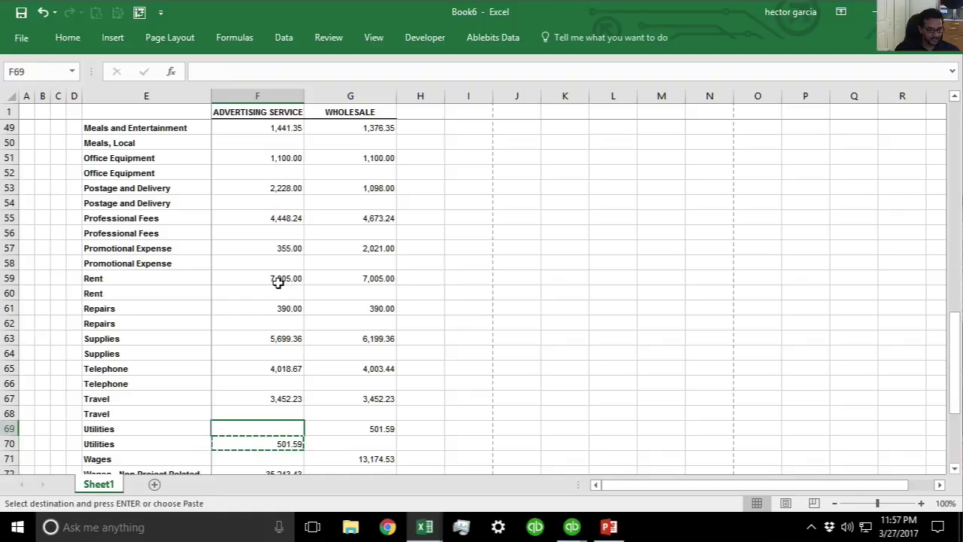
{"action": "key", "text": "Return"}
Step: Move the Wages amount 35,243.43 from F72 up to F71
{"action": "key", "text": "Down"}
{"action": "key", "text": "Down"}
{"action": "key", "text": "Down"}
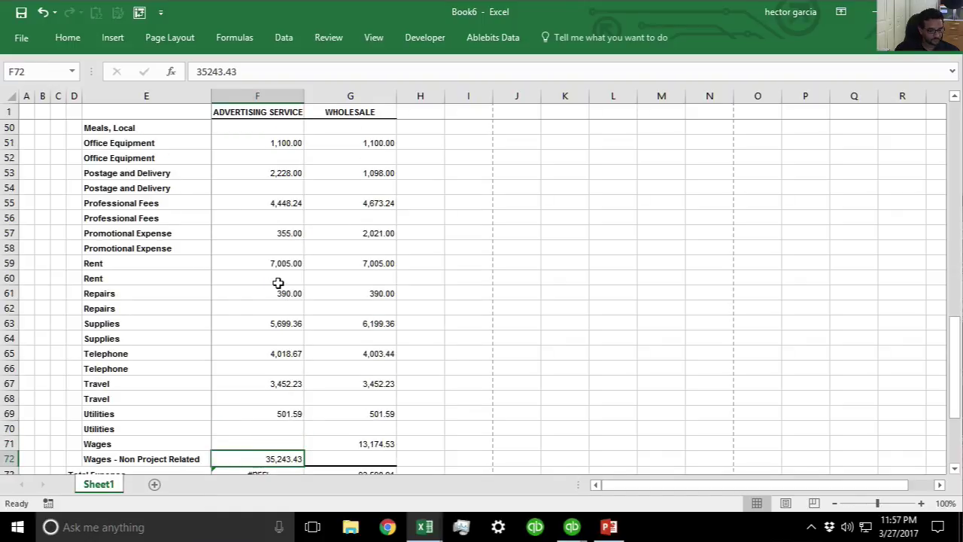
{"action": "key", "text": "ctrl+x"}
{"action": "key", "text": "Up"}
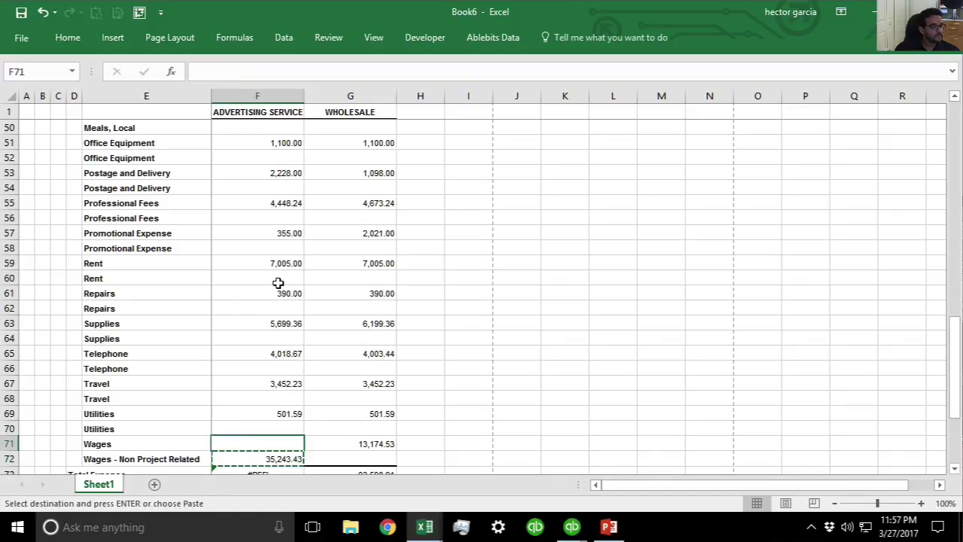
{"action": "key", "text": "ctrl+x"}
{"action": "key", "text": "Down"}
{"action": "key", "text": "ctrl+x"}
{"action": "key", "text": "Up"}
{"action": "key", "text": "Return"}
{"action": "key", "text": "Down"}
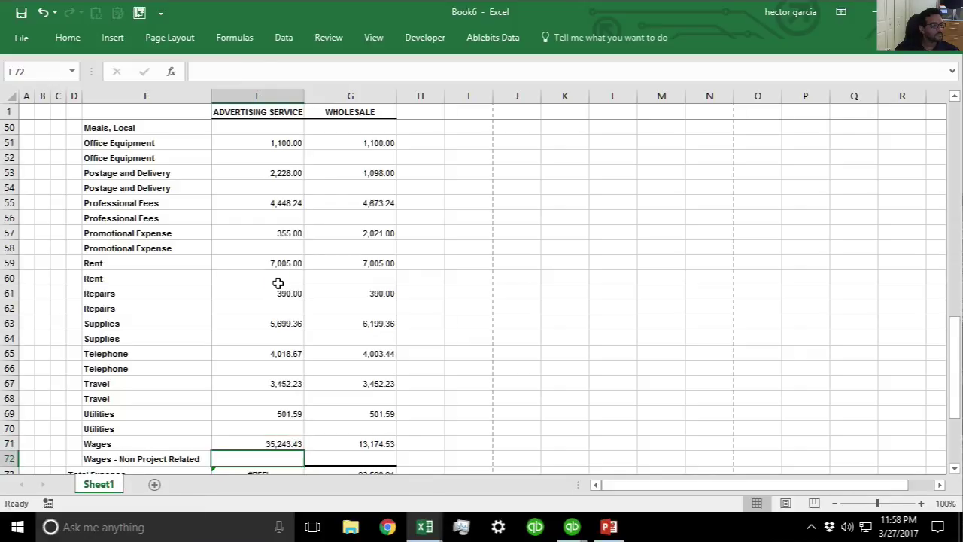
Step: Select the expense block E29:G72 with account names and both amount columns
{"action": "scroll", "coordinate": [292, 322], "scroll_direction": "up", "scroll_amount": 8}
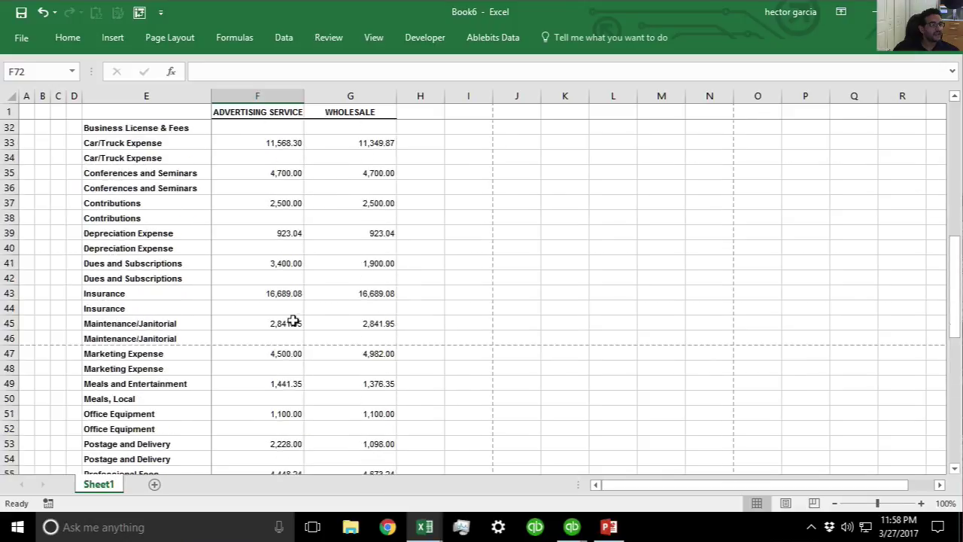
{"action": "scroll", "coordinate": [293, 322], "scroll_direction": "up", "scroll_amount": 3}
{"action": "scroll", "coordinate": [291, 320], "scroll_direction": "down", "scroll_amount": 16}
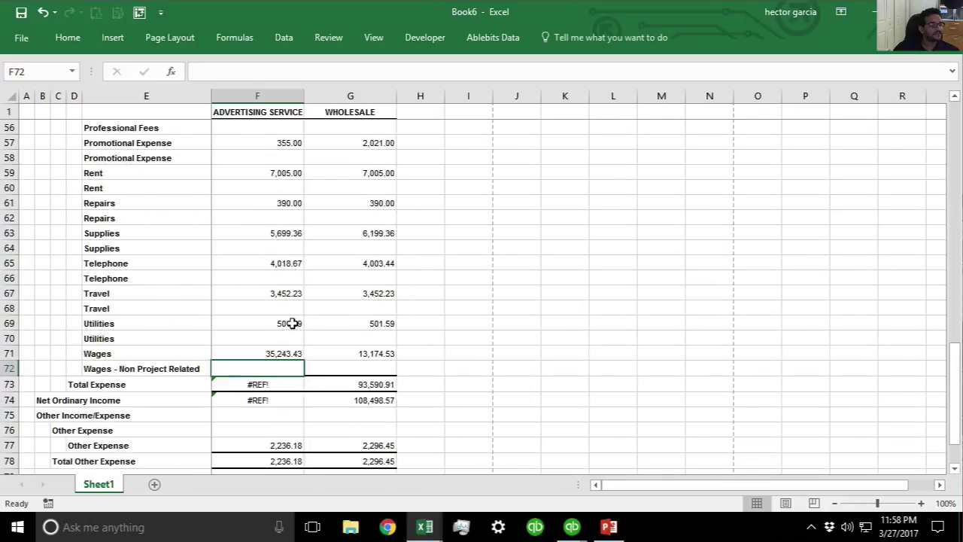
{"action": "scroll", "coordinate": [290, 324], "scroll_direction": "up", "scroll_amount": 1}
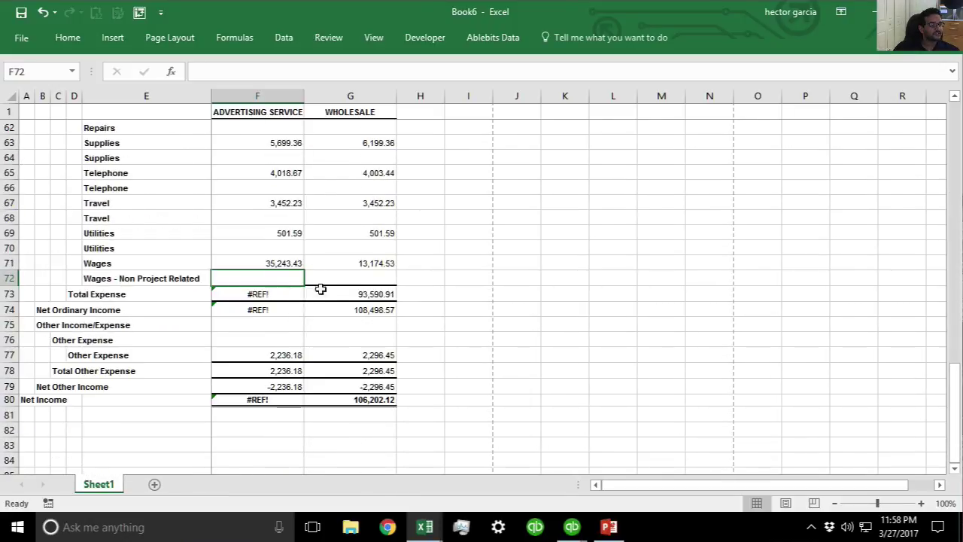
{"action": "left_click_drag", "start_coordinate": [356, 279], "coordinate": [129, 279]}
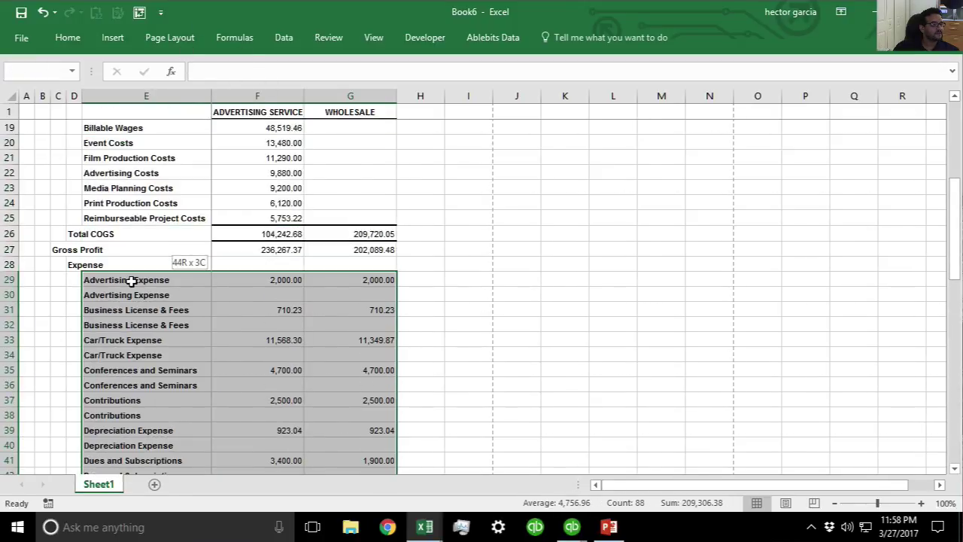
Step: Sort the expense block by column F, smallest to largest
{"action": "left_click", "coordinate": [283, 38]}
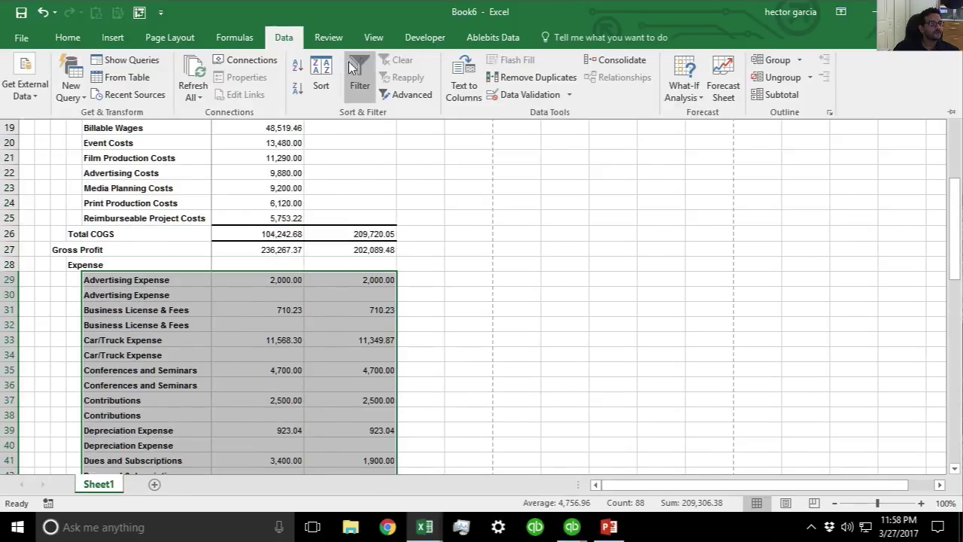
{"action": "left_click", "coordinate": [327, 69]}
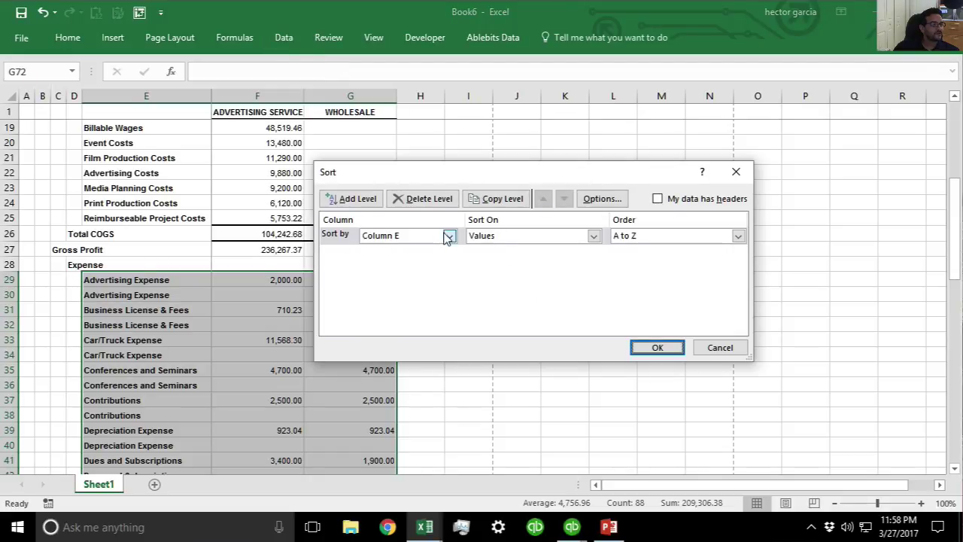
{"action": "left_click", "coordinate": [450, 236]}
{"action": "left_click", "coordinate": [391, 260]}
{"action": "left_click", "coordinate": [635, 351]}
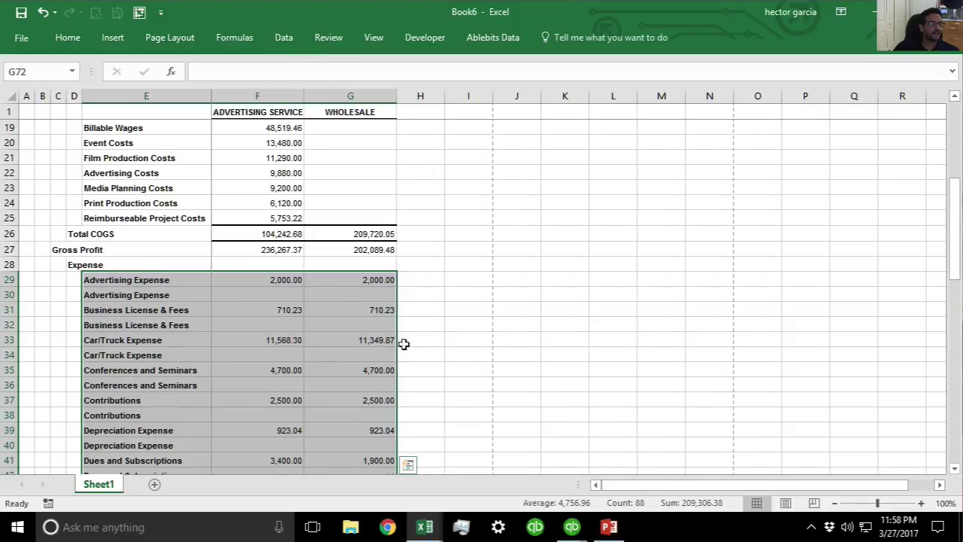
{"action": "left_click", "coordinate": [314, 340]}
Step: Delete the empty duplicate account rows 51 through 72
{"action": "scroll", "coordinate": [309, 354], "scroll_direction": "down", "scroll_amount": 5}
{"action": "scroll", "coordinate": [307, 359], "scroll_direction": "down", "scroll_amount": 1}
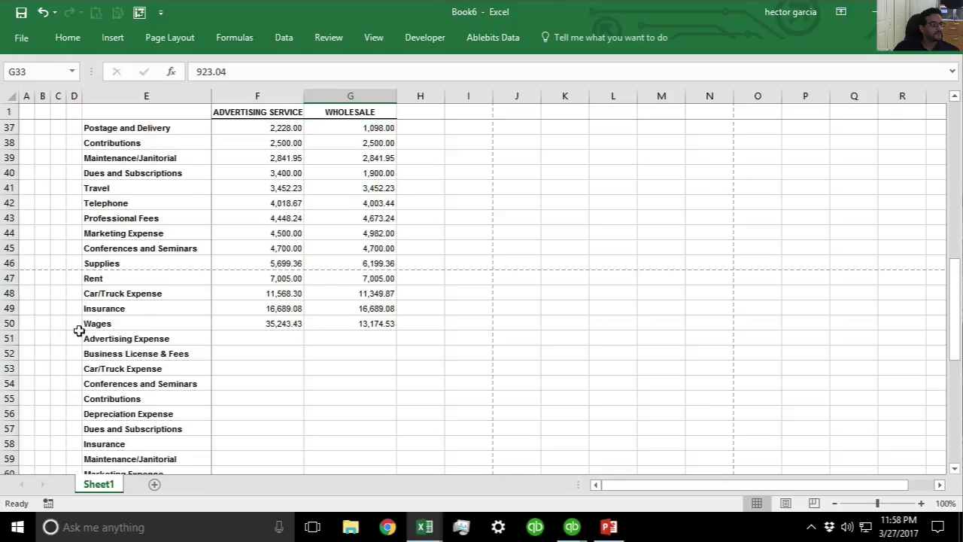
{"action": "left_click", "coordinate": [17, 336]}
{"action": "scroll", "coordinate": [167, 353], "scroll_direction": "down", "scroll_amount": 5}
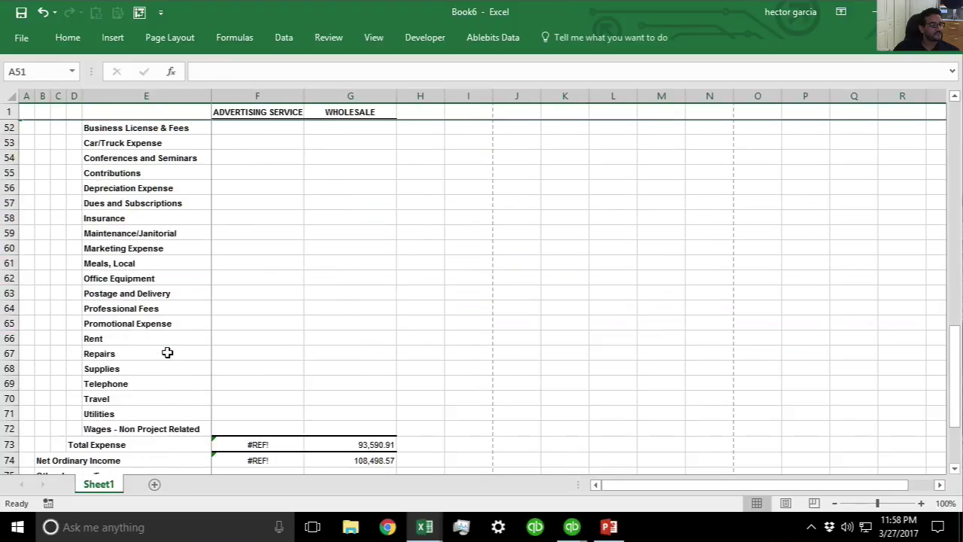
{"action": "left_click", "coordinate": [14, 429], "text": "shift"}
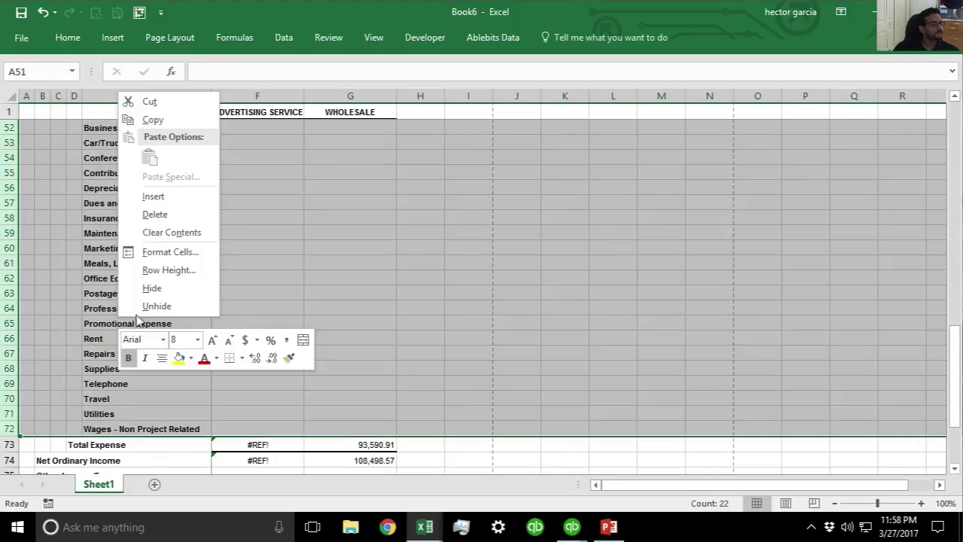
{"action": "right_click", "coordinate": [119, 325]}
{"action": "left_click", "coordinate": [154, 214]}
Step: Replace the #REF! Total Expense in F51 with =SUM(F29:F50)
{"action": "left_click", "coordinate": [297, 232]}
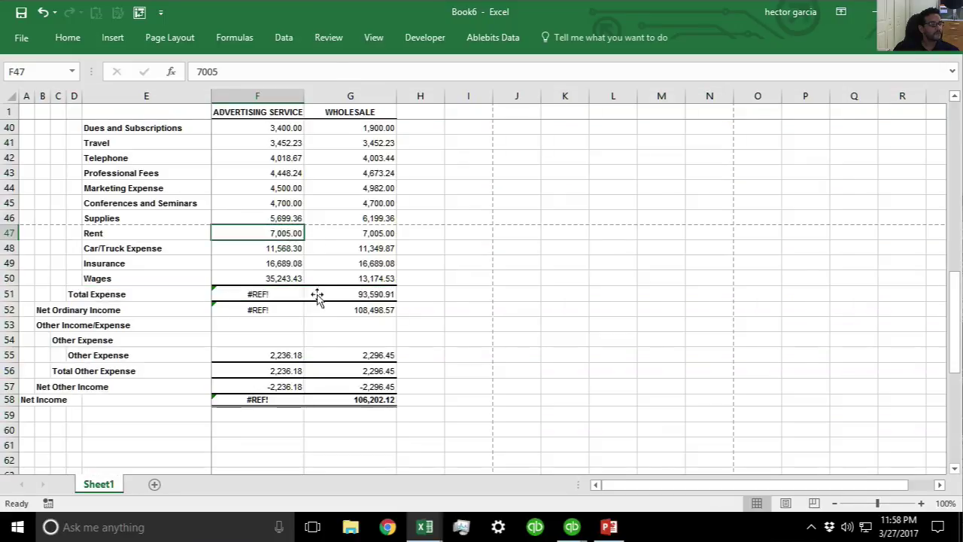
{"action": "left_click", "coordinate": [256, 289]}
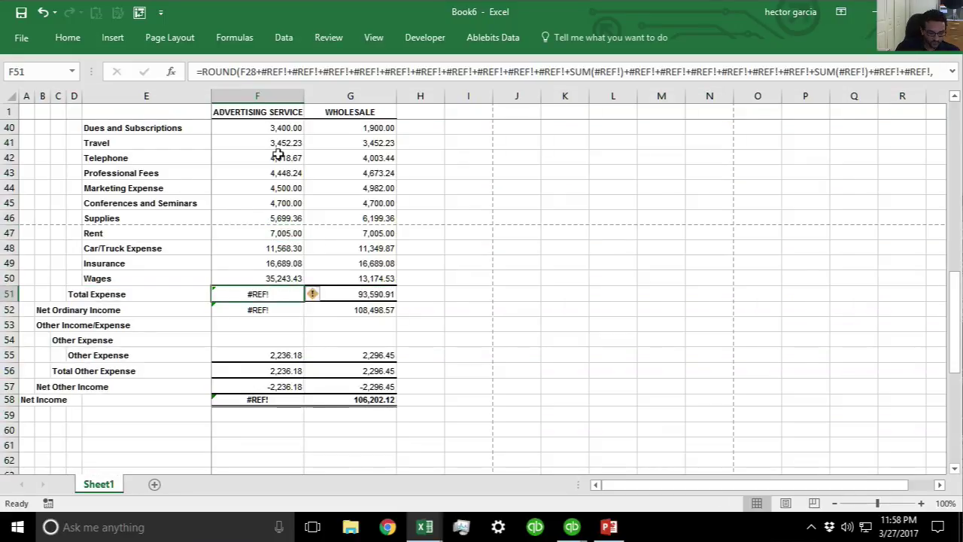
{"action": "type", "text": "=sum("}
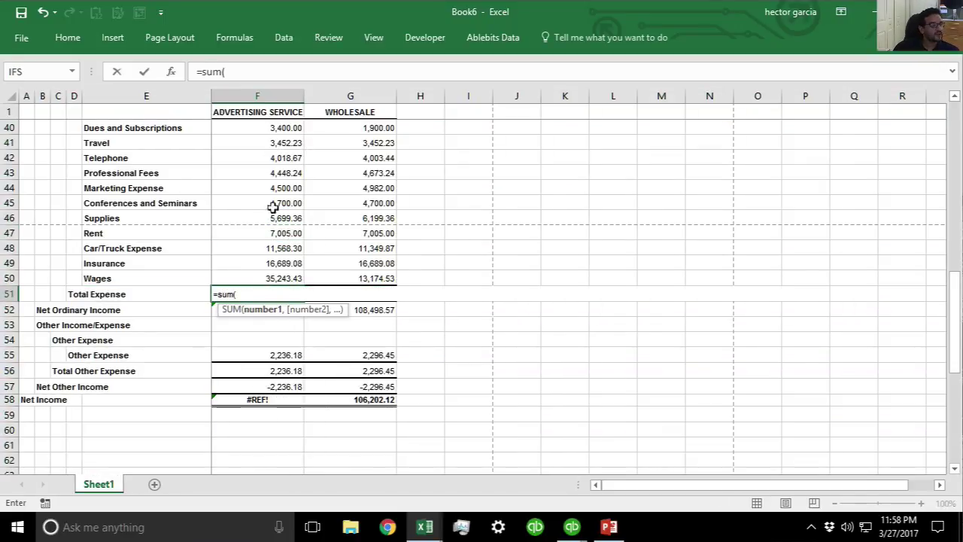
{"action": "left_click_drag", "start_coordinate": [269, 275], "coordinate": [280, 321]}
{"action": "key", "text": "Return"}
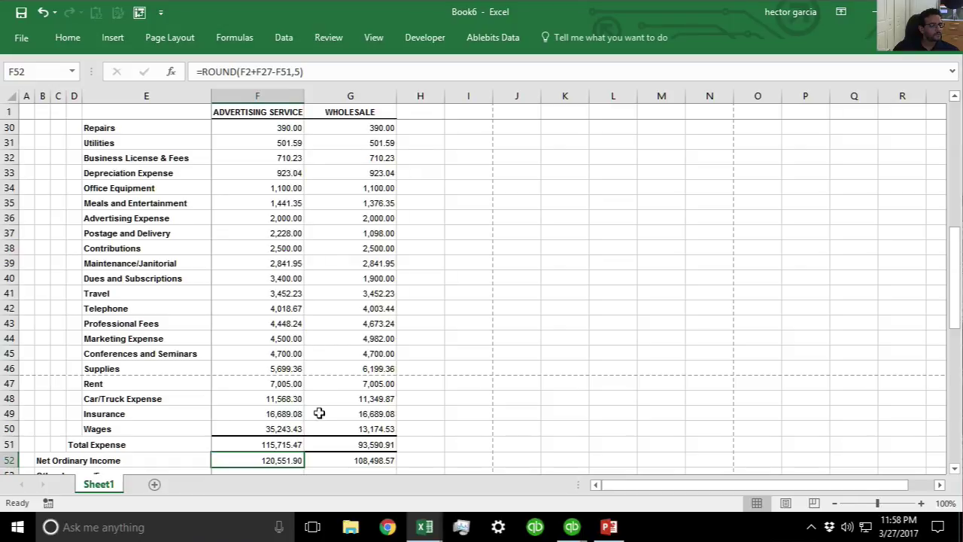
Step: Check the Wholesale Rent amount and select the expense block E29:G50
{"action": "left_click", "coordinate": [320, 383]}
{"action": "scroll", "coordinate": [322, 381], "scroll_direction": "down", "scroll_amount": 1}
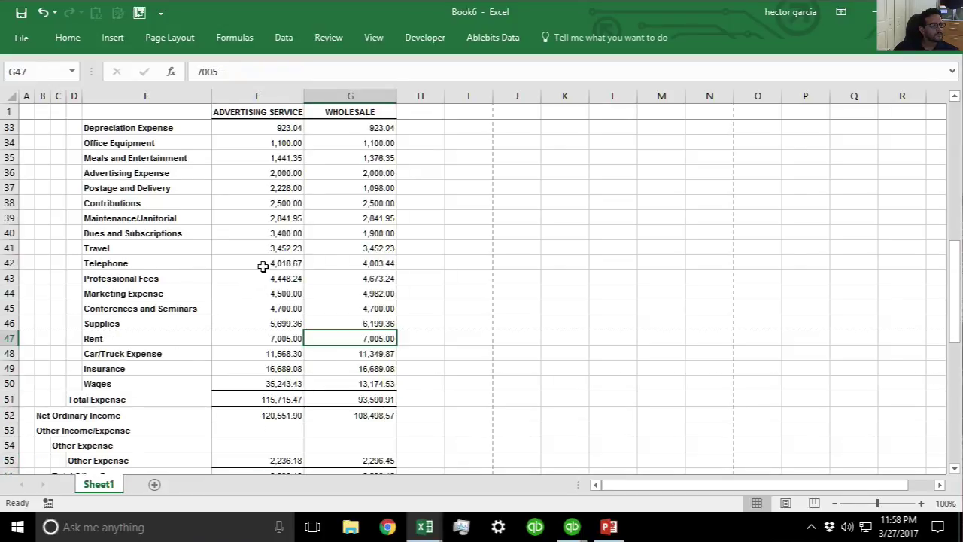
{"action": "scroll", "coordinate": [263, 265], "scroll_direction": "up", "scroll_amount": 2}
{"action": "scroll", "coordinate": [263, 266], "scroll_direction": "down", "scroll_amount": 1}
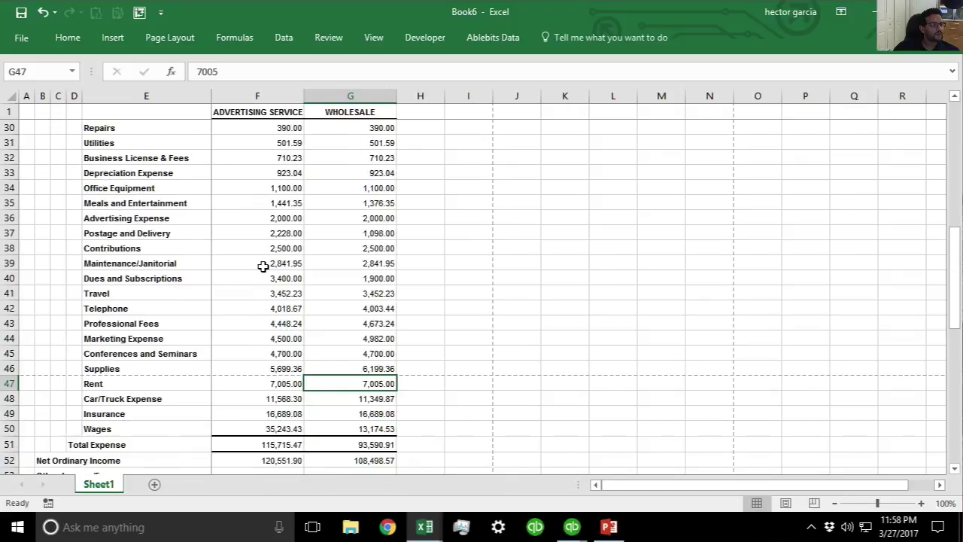
{"action": "left_click_drag", "start_coordinate": [369, 428], "coordinate": [142, 231]}
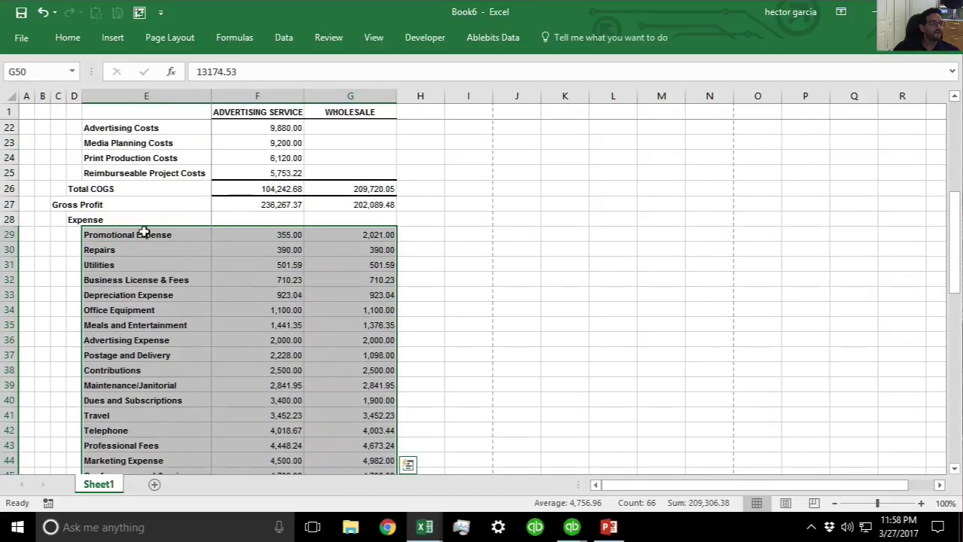
Step: Sort expense rows E29:G50 by account name in column E, A to Z
{"action": "left_click", "coordinate": [284, 38]}
{"action": "left_click", "coordinate": [316, 70]}
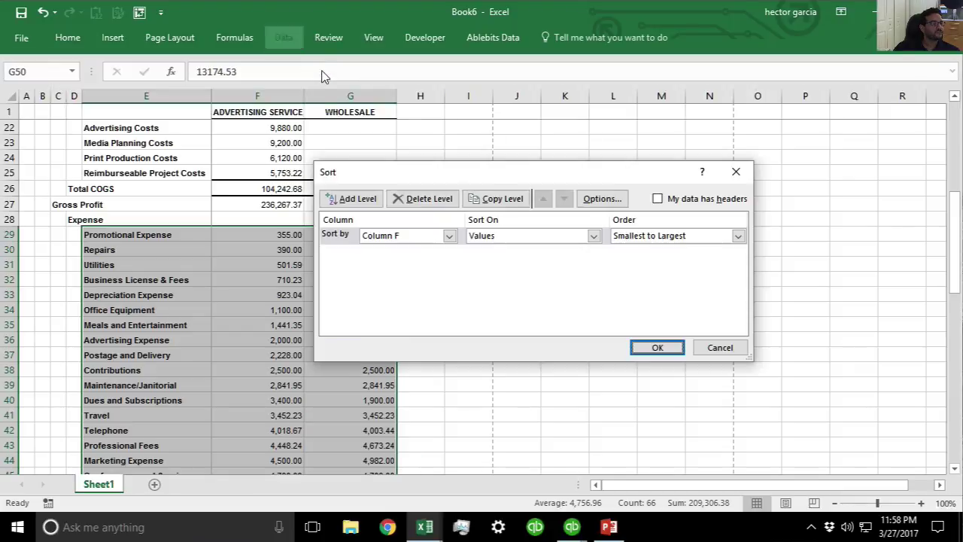
{"action": "left_click", "coordinate": [449, 237]}
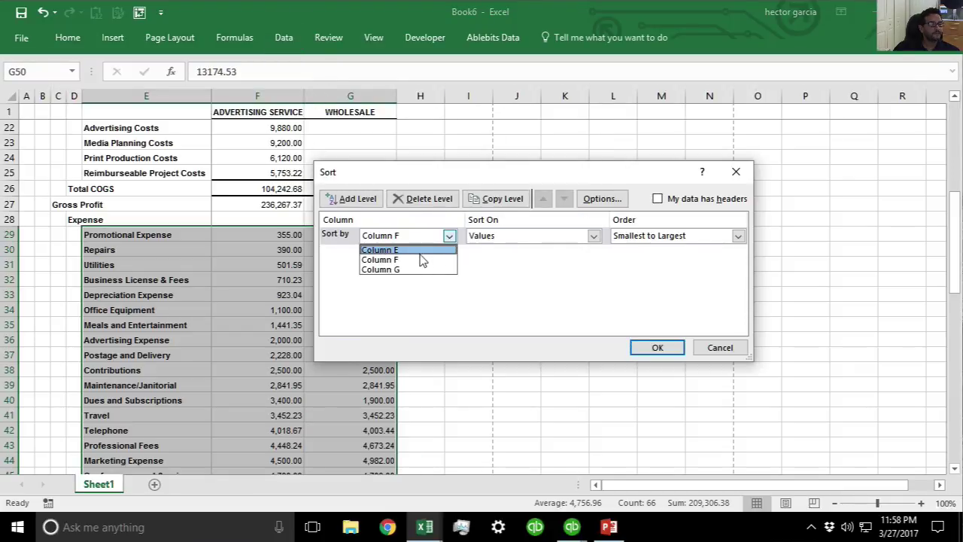
{"action": "left_click", "coordinate": [419, 251]}
{"action": "left_click", "coordinate": [657, 347]}
{"action": "left_click", "coordinate": [282, 328]}
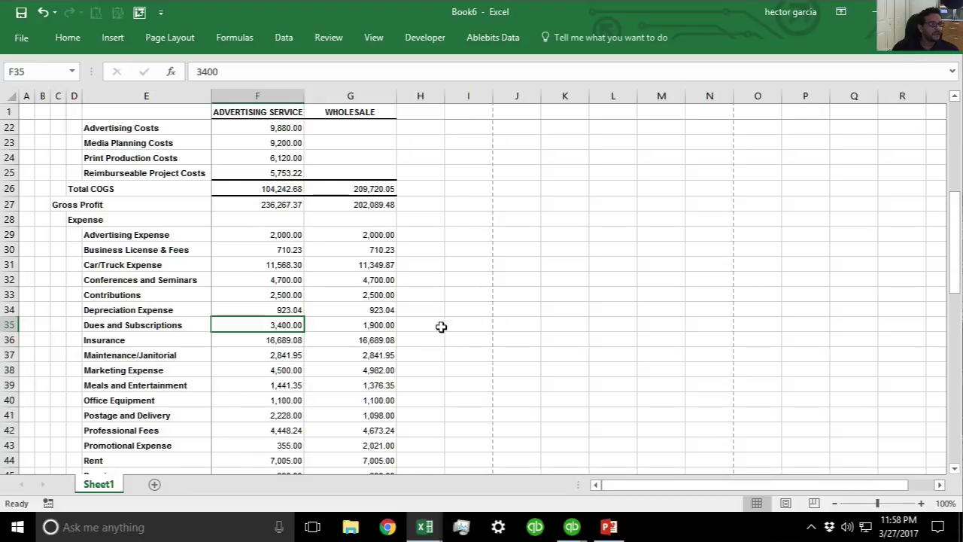
{"action": "scroll", "coordinate": [432, 335], "scroll_direction": "down", "scroll_amount": 2}
{"action": "scroll", "coordinate": [432, 335], "scroll_direction": "down", "scroll_amount": 4}
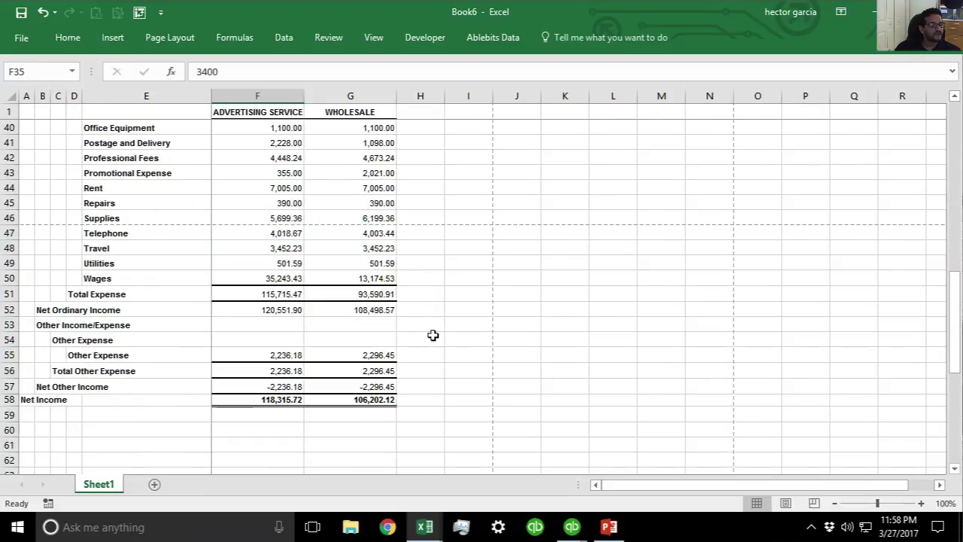
{"action": "scroll", "coordinate": [436, 326], "scroll_direction": "up", "scroll_amount": 13}
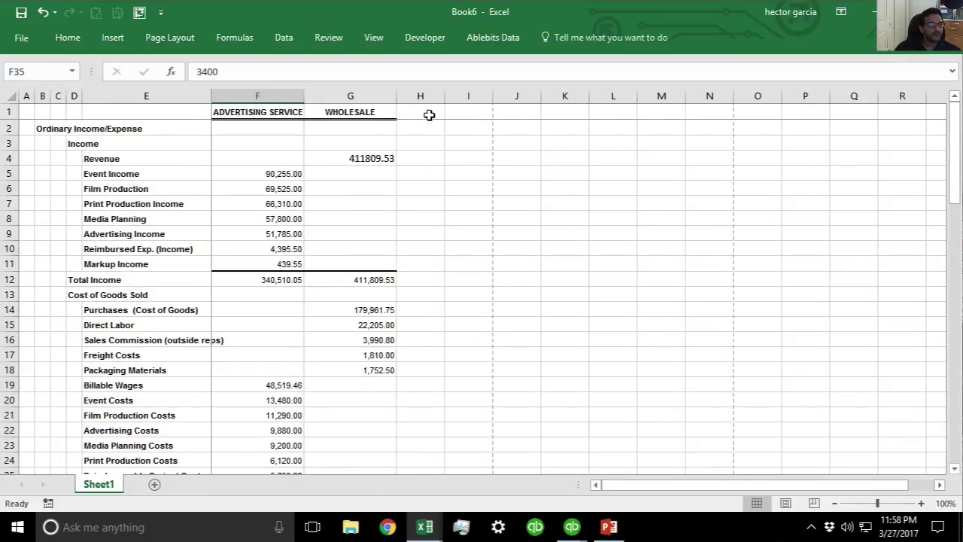
Step: Narrow column H and add the Advertising Service and Wholesale total income in I12
{"action": "left_click_drag", "start_coordinate": [445, 99], "coordinate": [423, 104]}
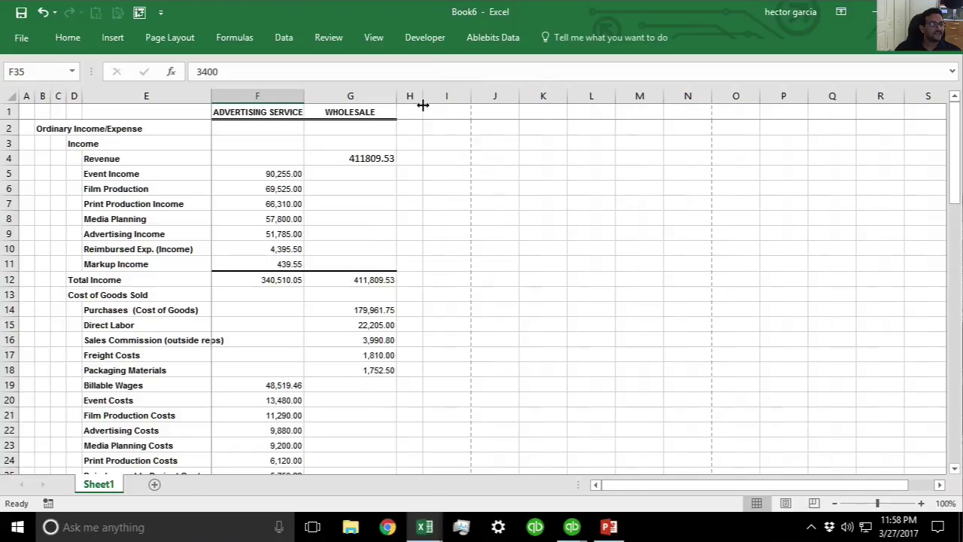
{"action": "left_click", "coordinate": [449, 280]}
{"action": "type", "text": "="}
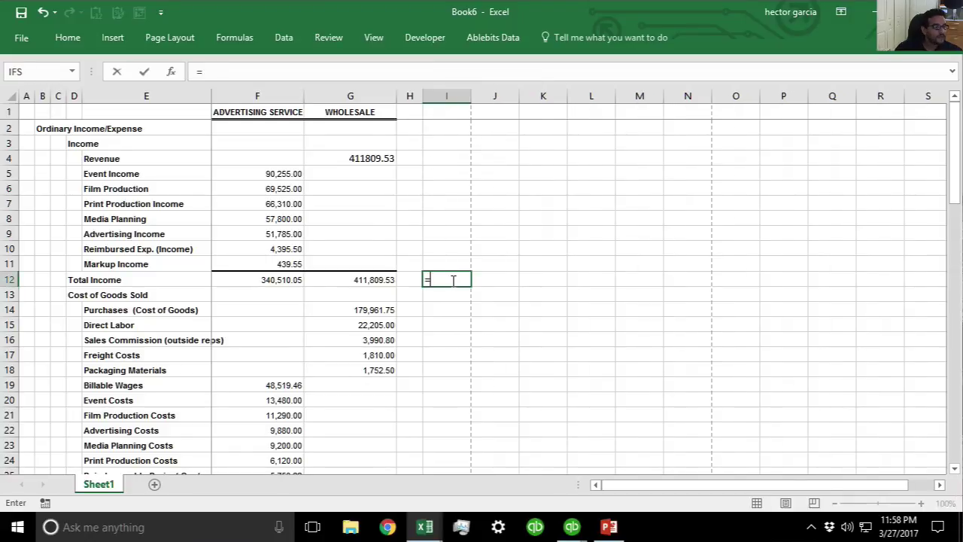
{"action": "left_click", "coordinate": [264, 280]}
{"action": "type", "text": "+"}
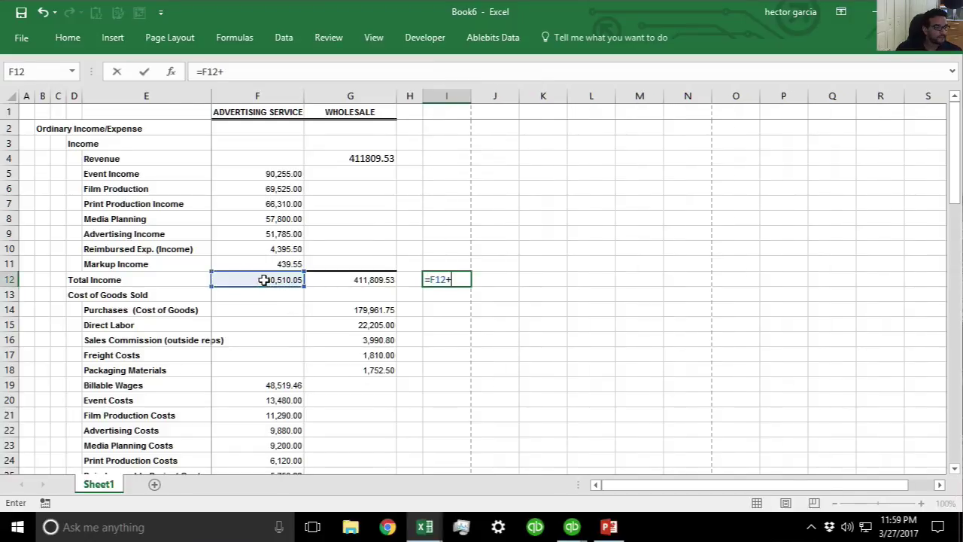
{"action": "left_click", "coordinate": [351, 282]}
{"action": "key", "text": "Return"}
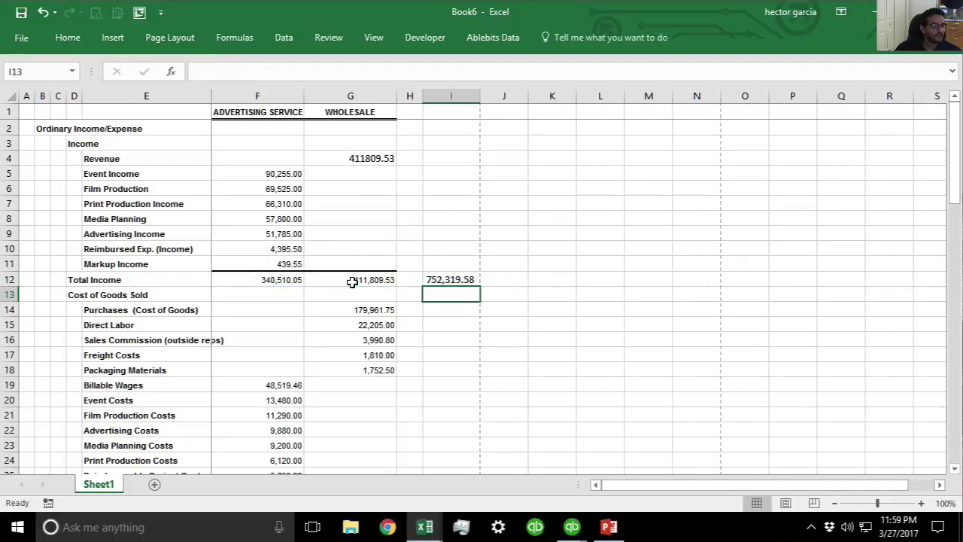
{"action": "left_click", "coordinate": [467, 278]}
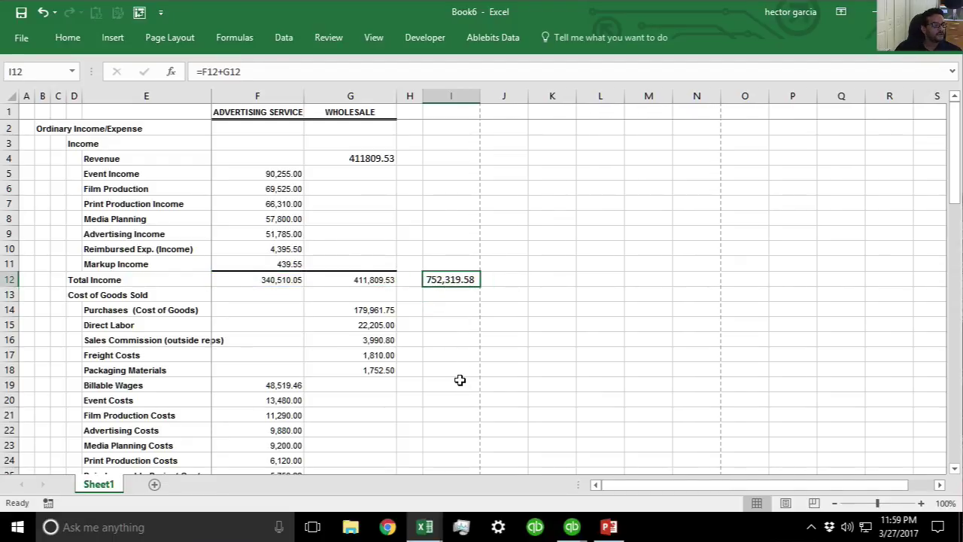
Step: Sum both companies' Total COGS in I26
{"action": "scroll", "coordinate": [459, 380], "scroll_direction": "down", "scroll_amount": 3}
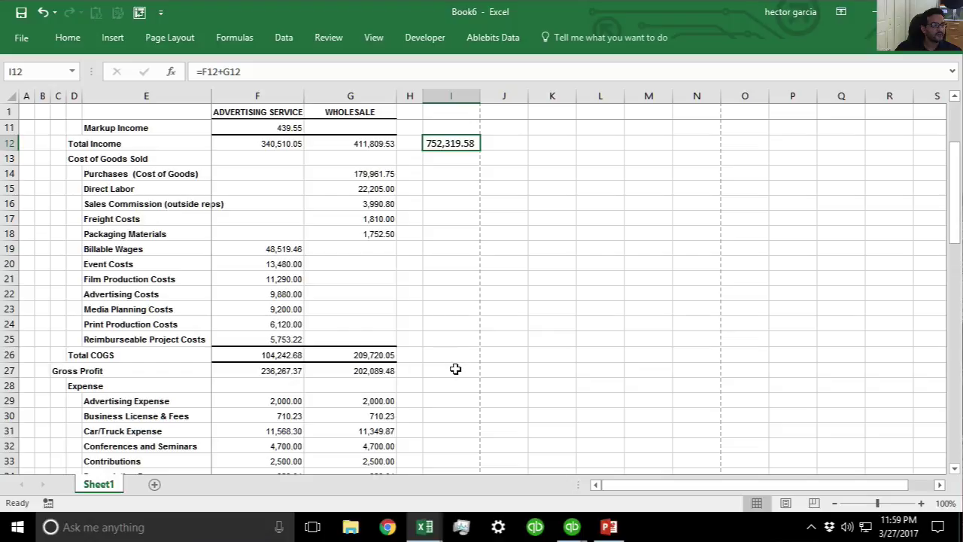
{"action": "left_click", "coordinate": [456, 356]}
{"action": "type", "text": "="}
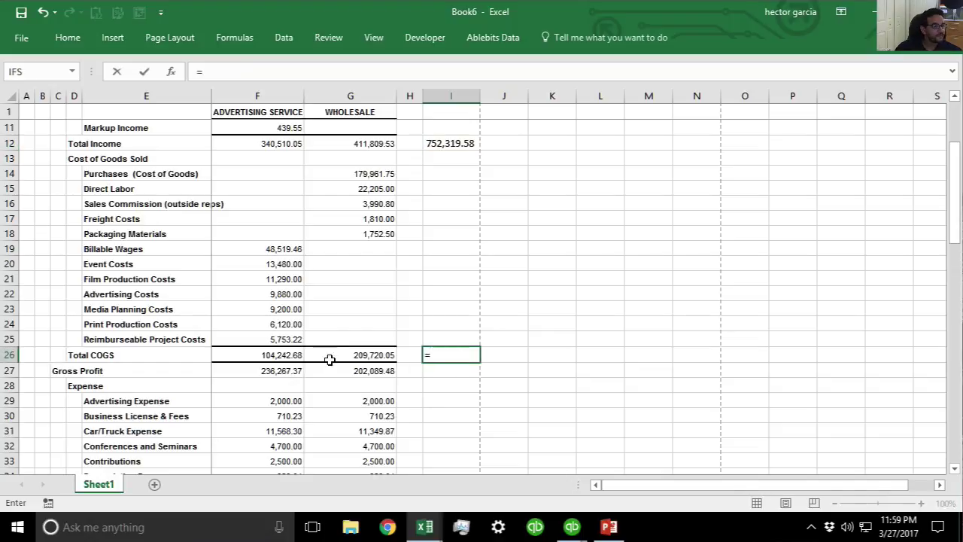
{"action": "left_click", "coordinate": [262, 355]}
{"action": "type", "text": "+"}
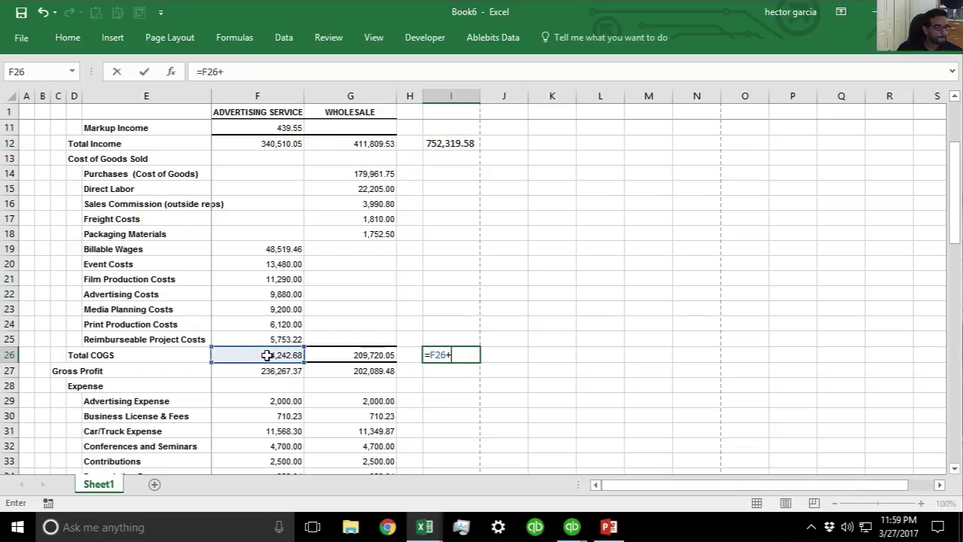
{"action": "left_click", "coordinate": [363, 357]}
{"action": "key", "text": "Return"}
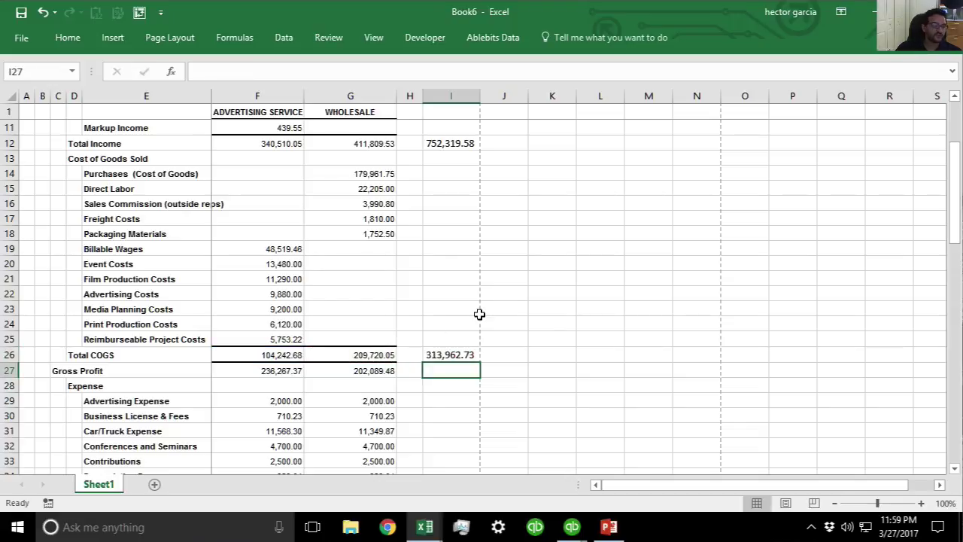
Step: Add both Advertising Expense amounts in I29 and fill the formula down through Net Income
{"action": "scroll", "coordinate": [447, 267], "scroll_direction": "up", "scroll_amount": 3}
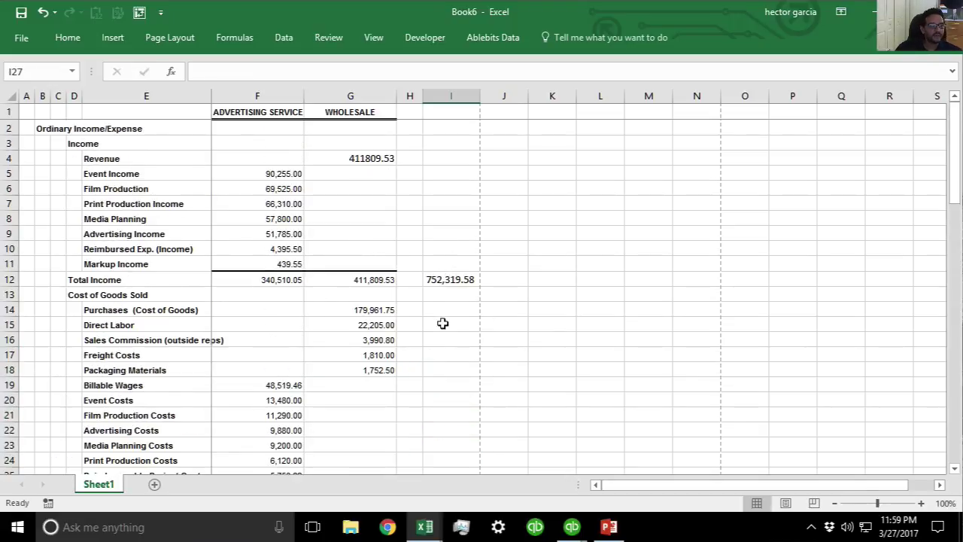
{"action": "scroll", "coordinate": [443, 323], "scroll_direction": "down", "scroll_amount": 6}
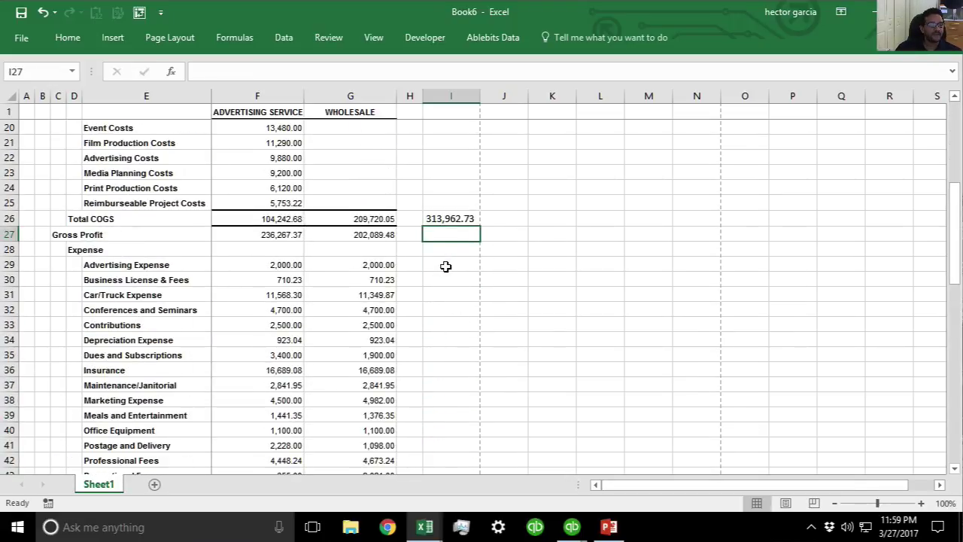
{"action": "left_click", "coordinate": [446, 267]}
{"action": "type", "text": "="}
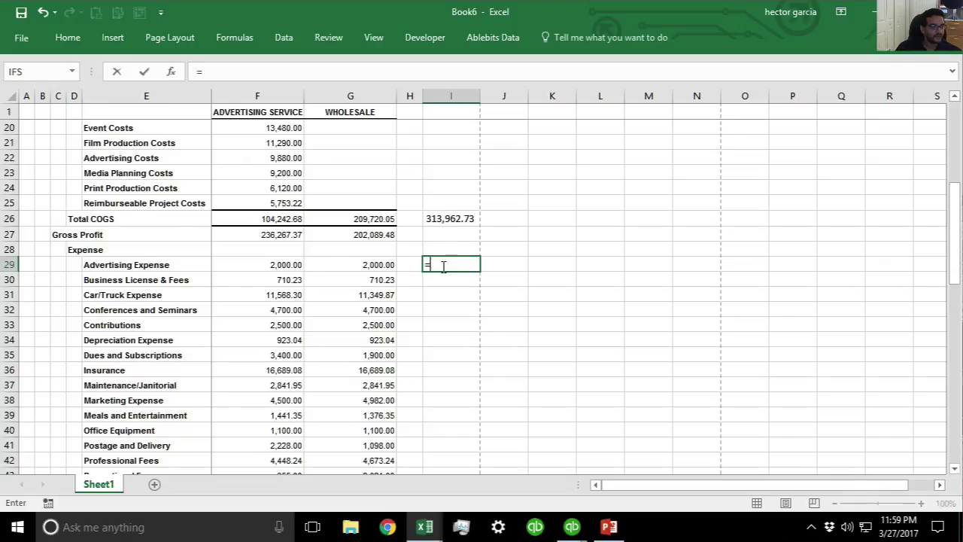
{"action": "left_click", "coordinate": [289, 261]}
{"action": "type", "text": "+"}
{"action": "left_click", "coordinate": [362, 267]}
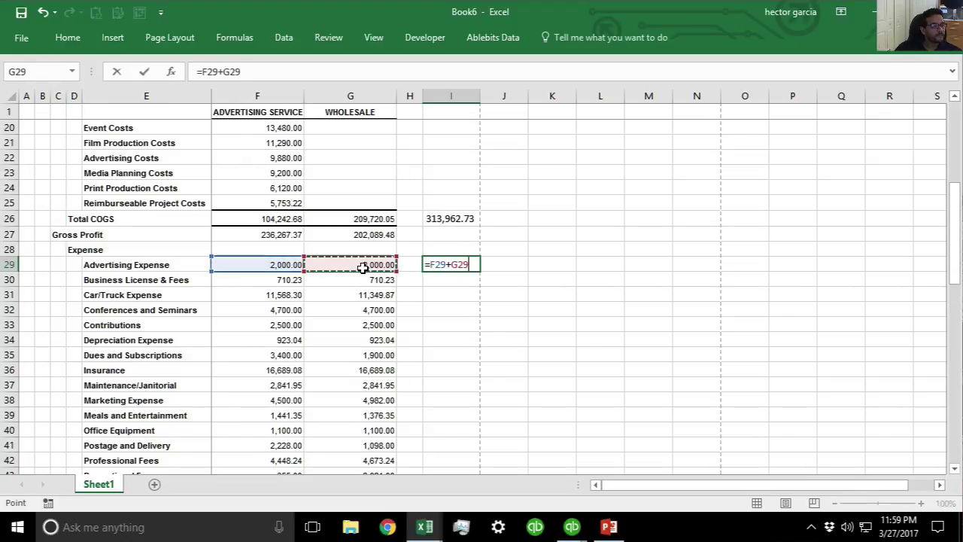
{"action": "key", "text": "Return"}
{"action": "left_click", "coordinate": [427, 265]}
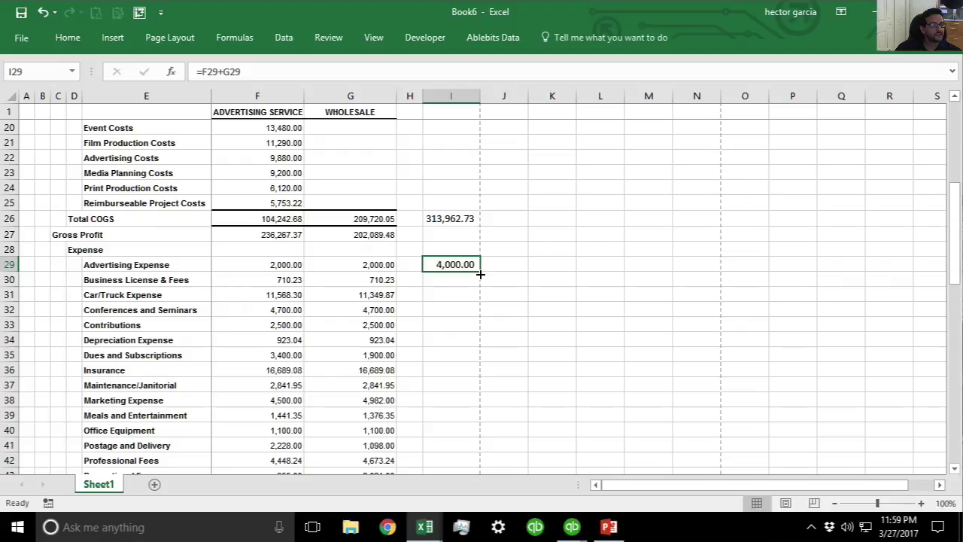
{"action": "left_click_drag", "start_coordinate": [479, 272], "coordinate": [431, 406]}
Step: Clear the unneeded sums beside Other Income/Expense and Other Expense in I53 and I54
{"action": "left_click", "coordinate": [453, 324]}
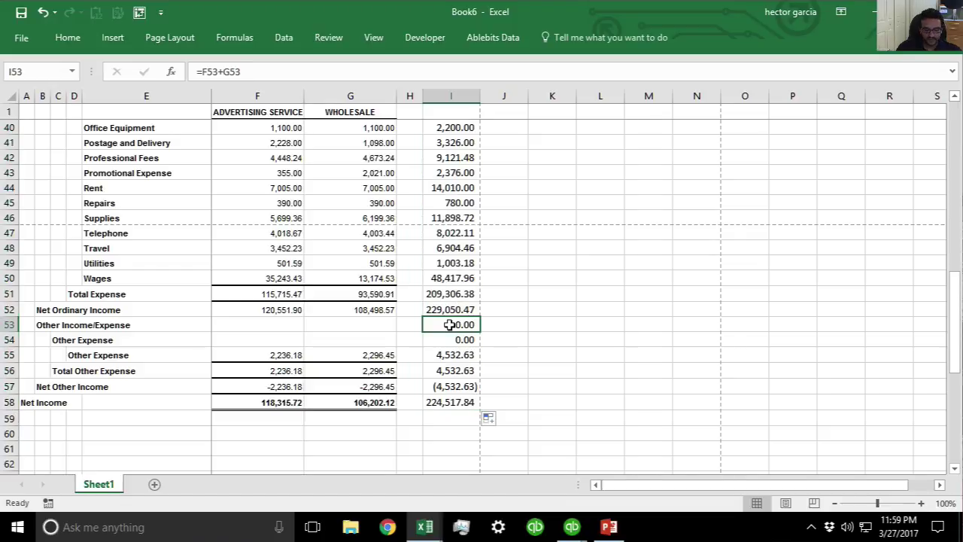
{"action": "key", "text": "Delete"}
{"action": "key", "text": "Down"}
{"action": "key", "text": "F2"}
{"action": "key", "text": "BackSpace"}
{"action": "scroll", "coordinate": [472, 299], "scroll_direction": "up", "scroll_amount": 10}
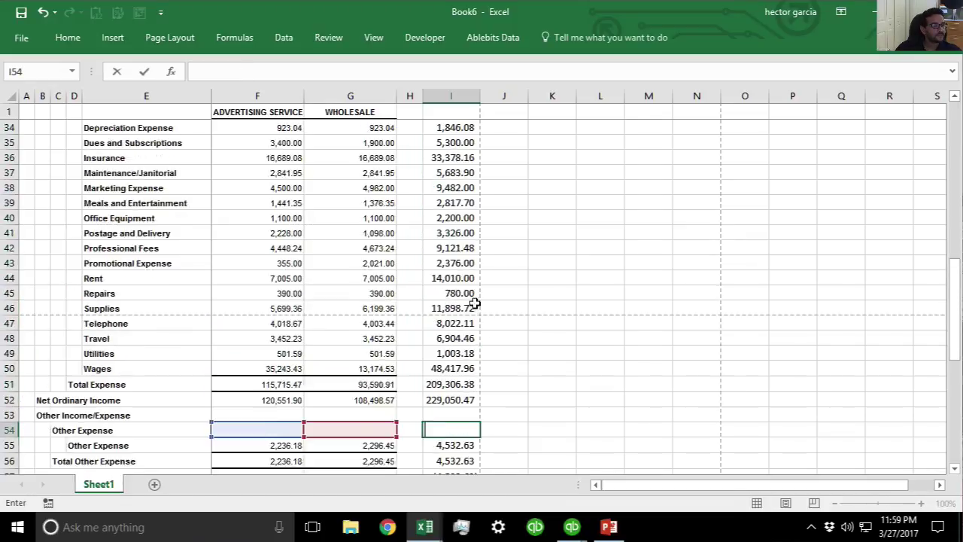
{"action": "scroll", "coordinate": [472, 299], "scroll_direction": "up", "scroll_amount": 3}
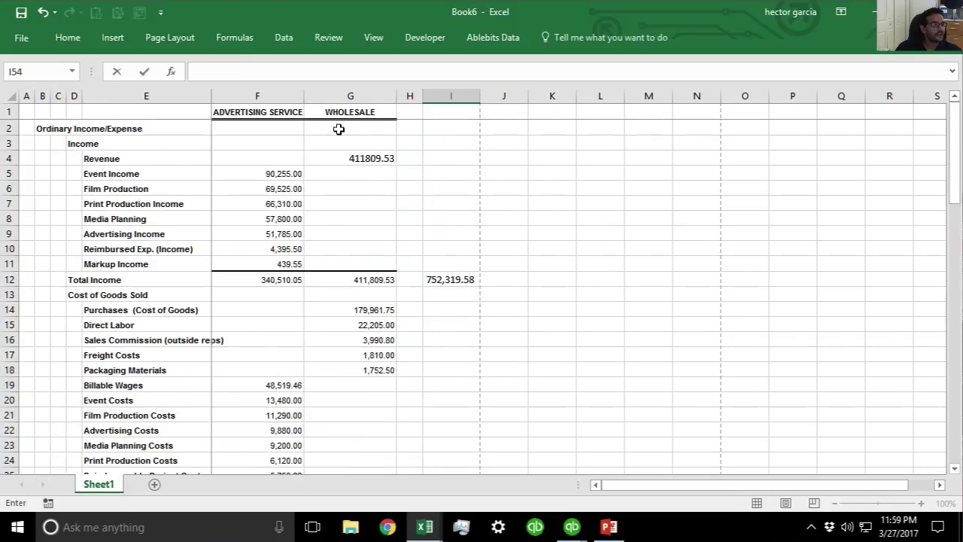
Step: Paste the Wholesale column G formats onto column I with Paste Special > Formats
{"action": "left_click", "coordinate": [351, 97]}
{"action": "key", "text": "ctrl+c"}
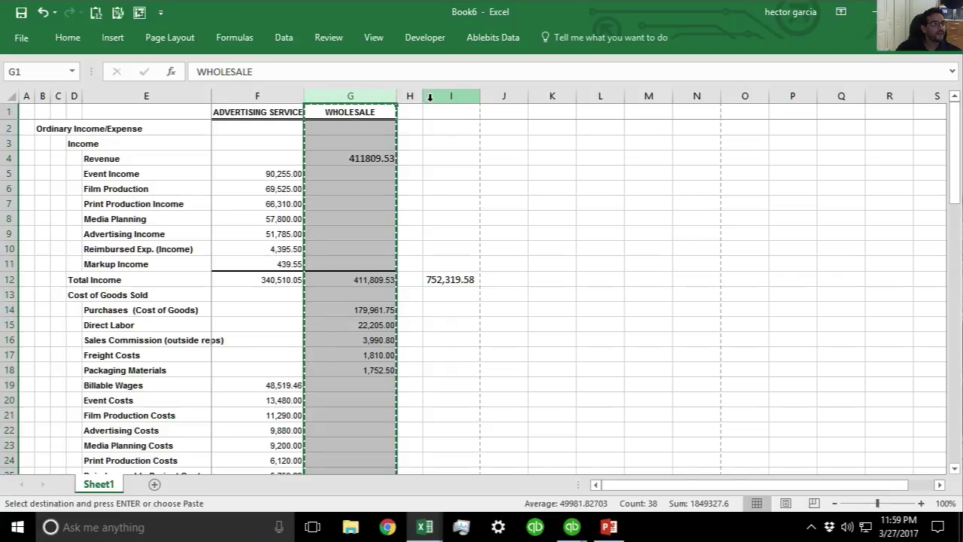
{"action": "right_click", "coordinate": [434, 100]}
{"action": "left_click", "coordinate": [489, 185]}
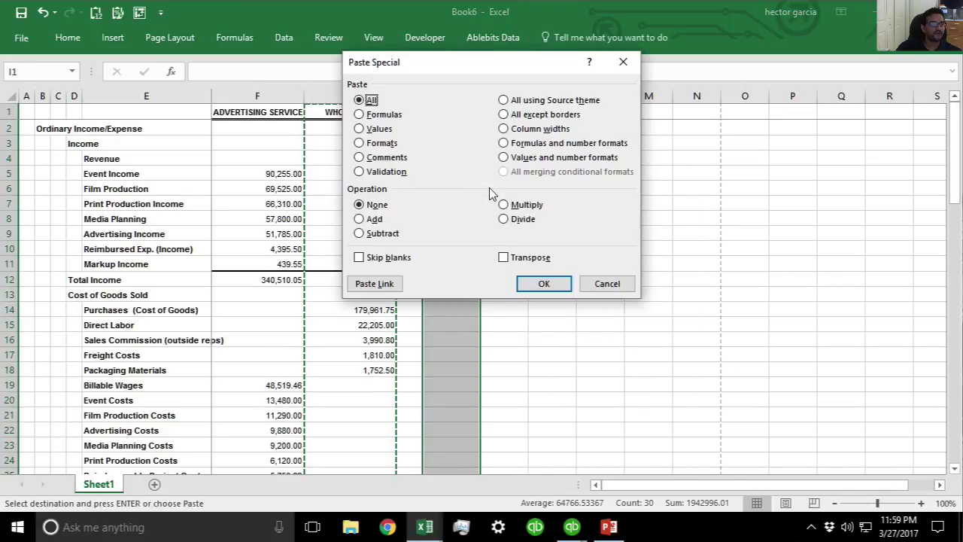
{"action": "left_click", "coordinate": [381, 143]}
{"action": "left_click", "coordinate": [544, 284]}
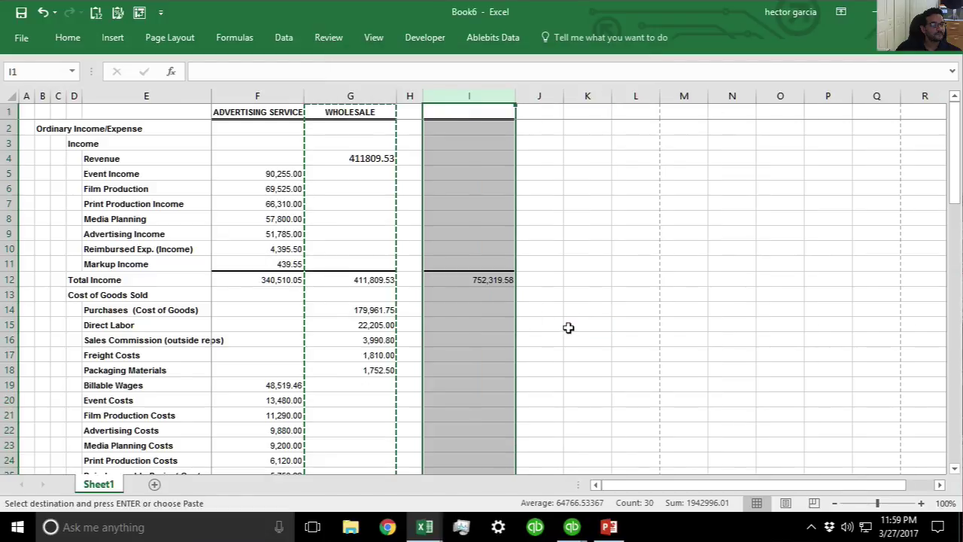
{"action": "left_click", "coordinate": [571, 326]}
Step: Head column I with 'Total' and review the combined column
{"action": "left_click", "coordinate": [457, 113]}
{"action": "type", "text": "Total"}
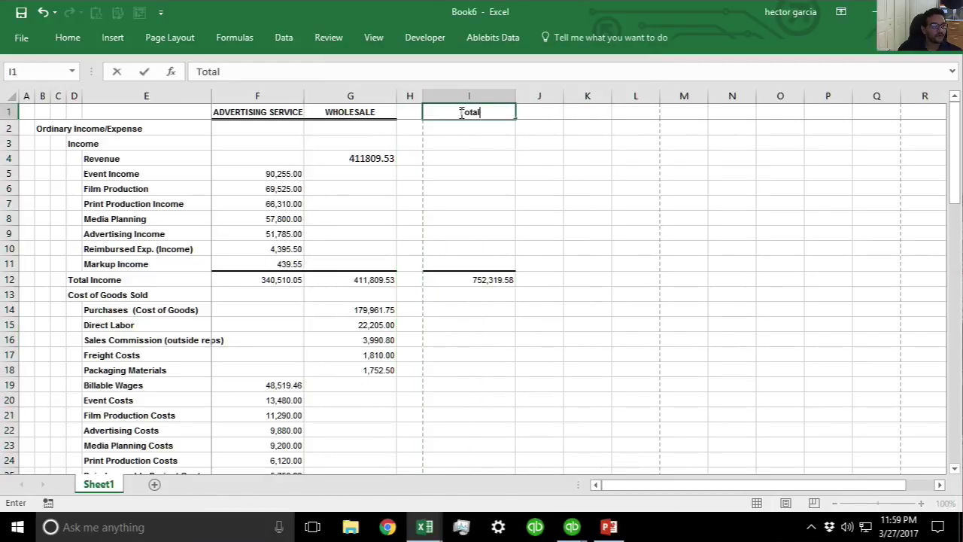
{"action": "key", "text": "Return"}
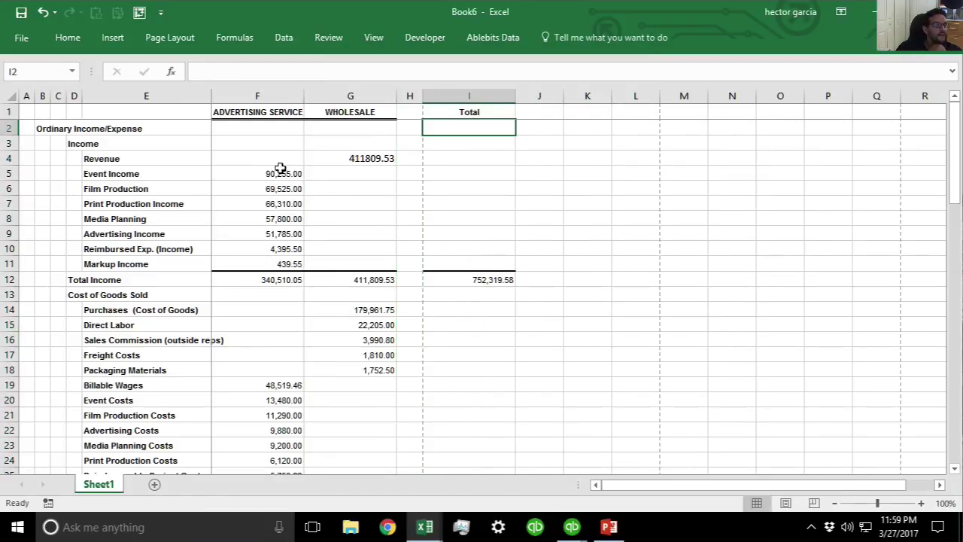
{"action": "scroll", "coordinate": [497, 354], "scroll_direction": "down", "scroll_amount": 10}
{"action": "scroll", "coordinate": [500, 354], "scroll_direction": "down", "scroll_amount": 2}
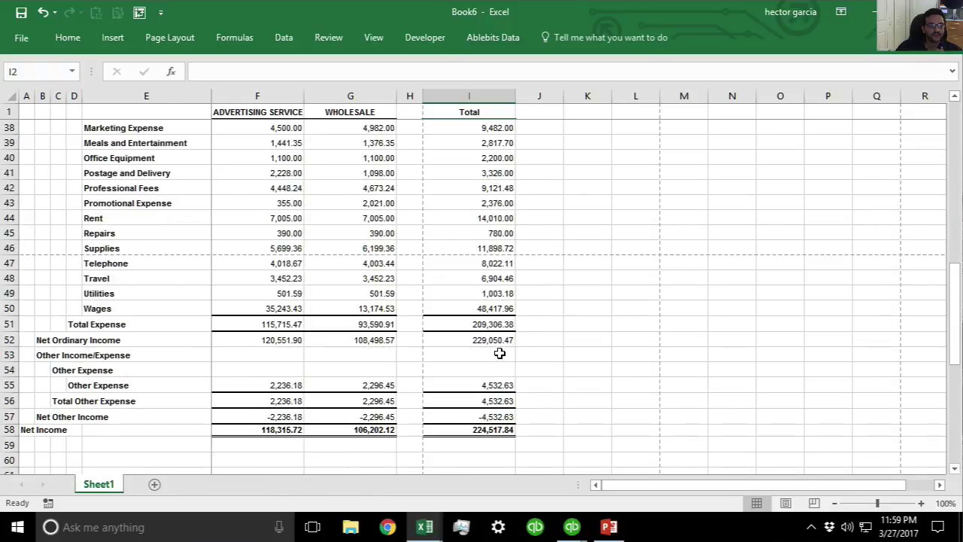
{"action": "scroll", "coordinate": [488, 331], "scroll_direction": "up", "scroll_amount": 12}
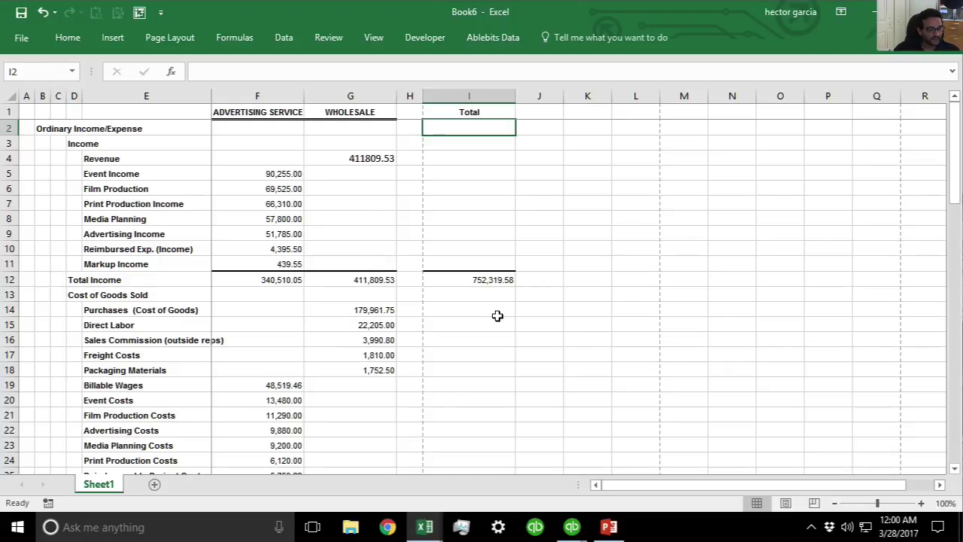
{"action": "left_click", "coordinate": [871, 15]}
Step: Tile the Wholesale report on the left half and Advertising Services on the right
{"action": "left_click", "coordinate": [574, 121]}
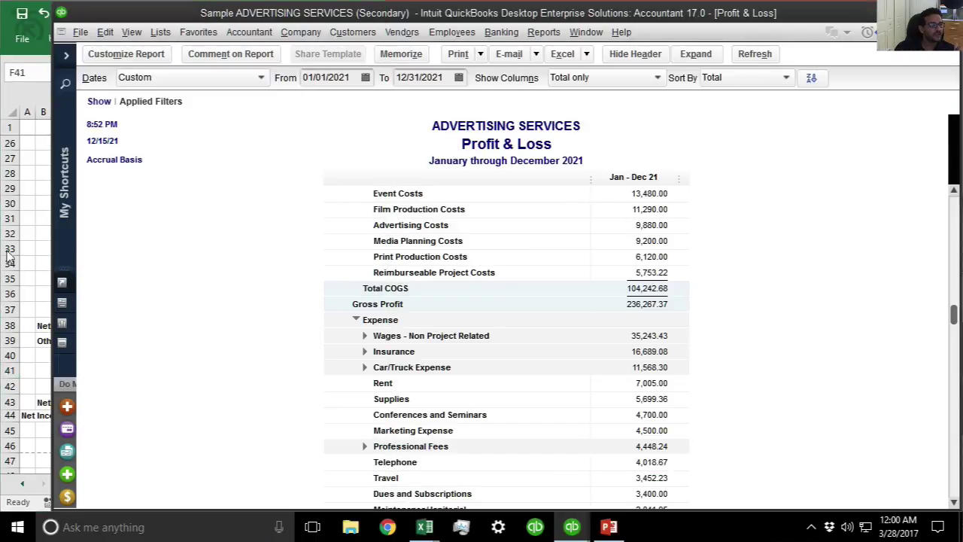
{"action": "left_click_drag", "start_coordinate": [49, 212], "coordinate": [441, 212]}
{"action": "left_click", "coordinate": [415, 247]}
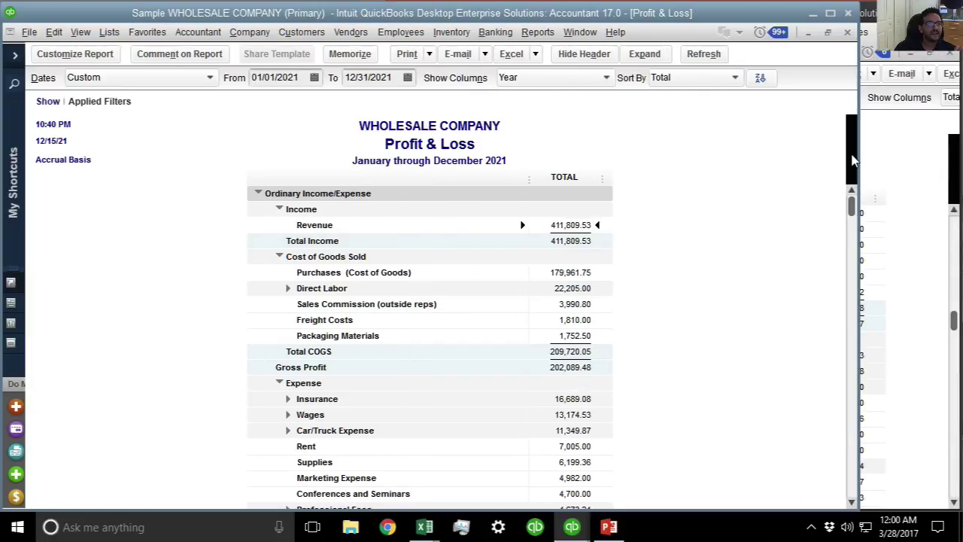
{"action": "left_click_drag", "start_coordinate": [854, 154], "coordinate": [471, 173]}
{"action": "left_click", "coordinate": [482, 177]}
{"action": "left_click_drag", "start_coordinate": [446, 229], "coordinate": [508, 214]}
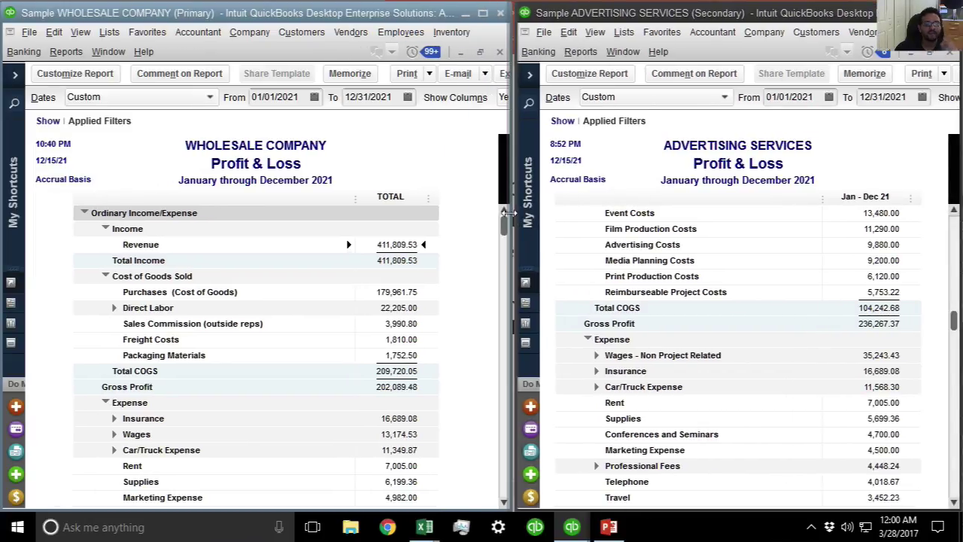
Step: Show the Advertising Services Chart of Accounts via Lists > Chart of Accounts
{"action": "left_click", "coordinate": [798, 262]}
{"action": "scroll", "coordinate": [795, 262], "scroll_direction": "up", "scroll_amount": 4}
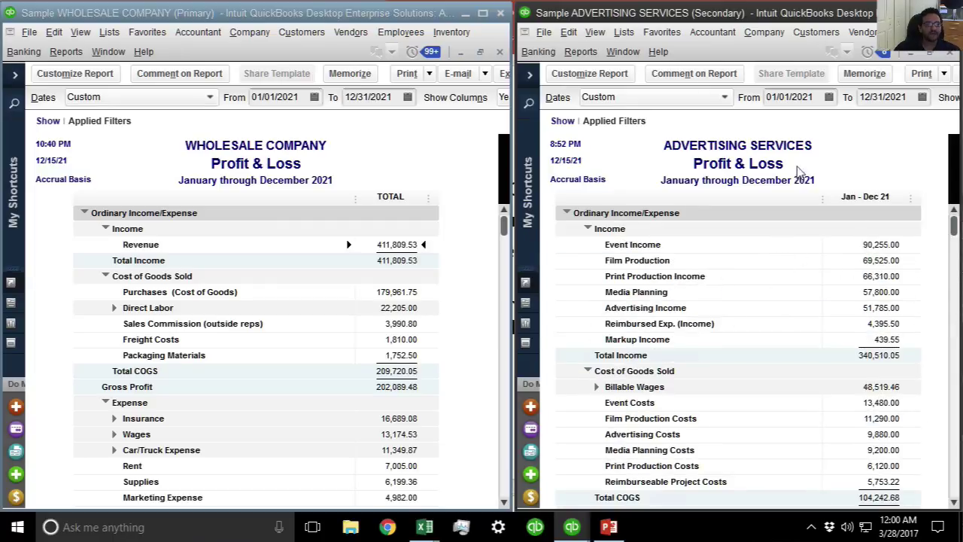
{"action": "left_click", "coordinate": [625, 33]}
{"action": "left_click", "coordinate": [631, 51]}
Step: Create a new Income account named Revenue
{"action": "left_click", "coordinate": [602, 498]}
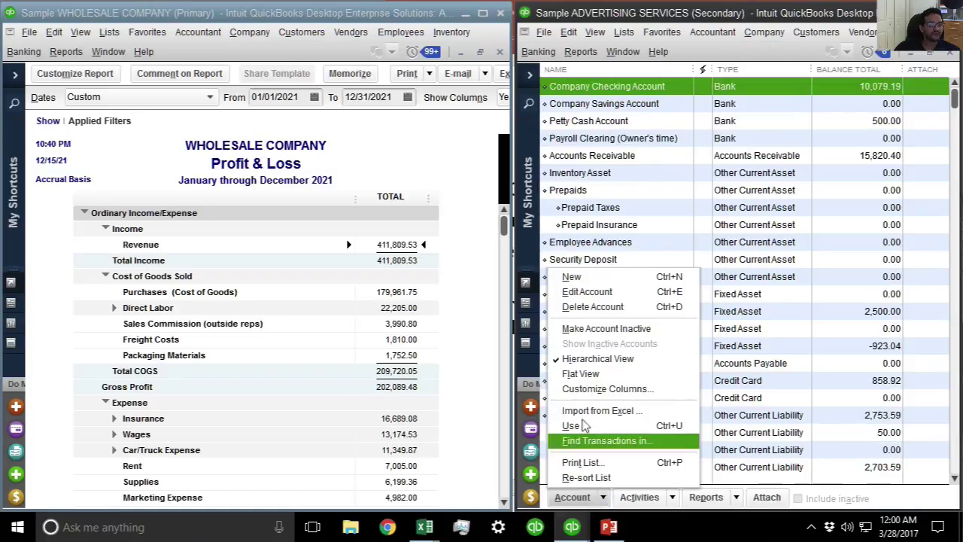
{"action": "left_click", "coordinate": [584, 280]}
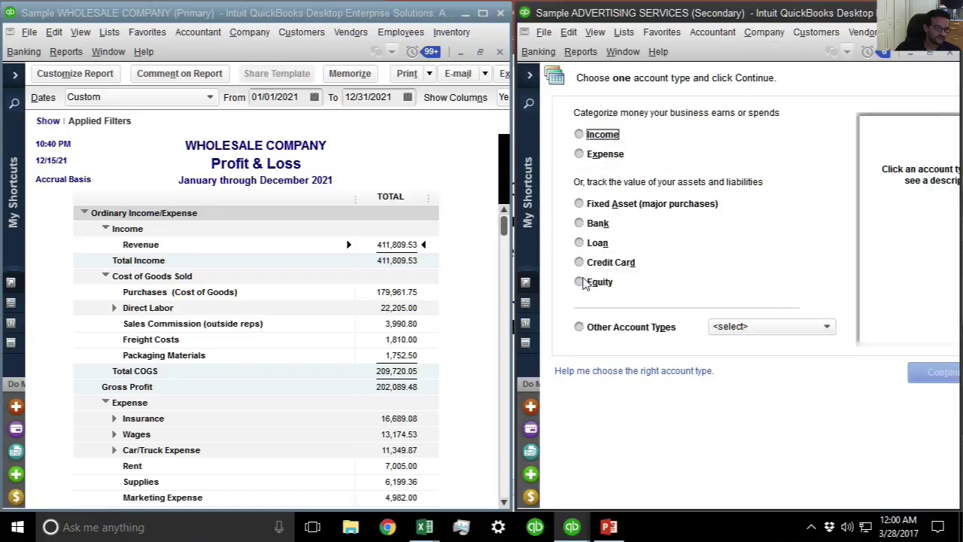
{"action": "left_click", "coordinate": [595, 136]}
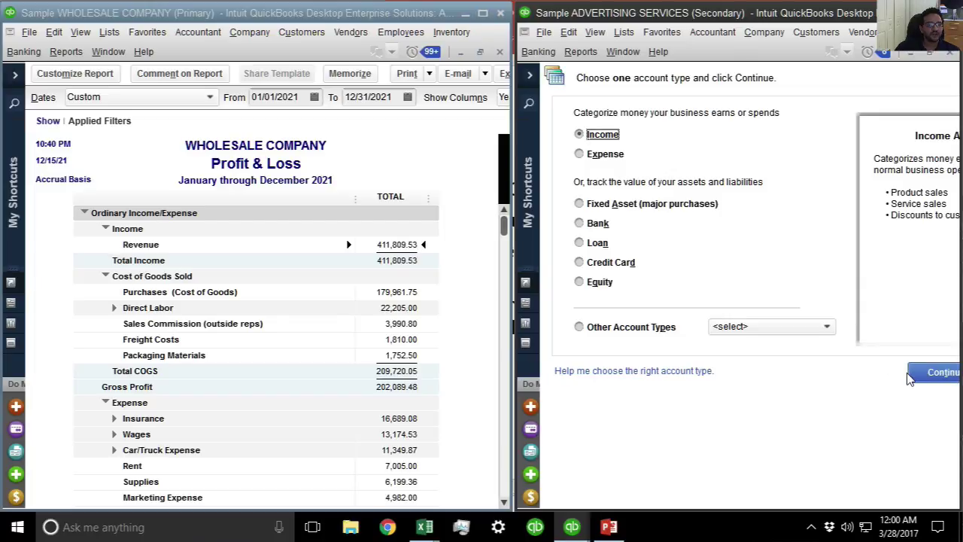
{"action": "left_click", "coordinate": [933, 372]}
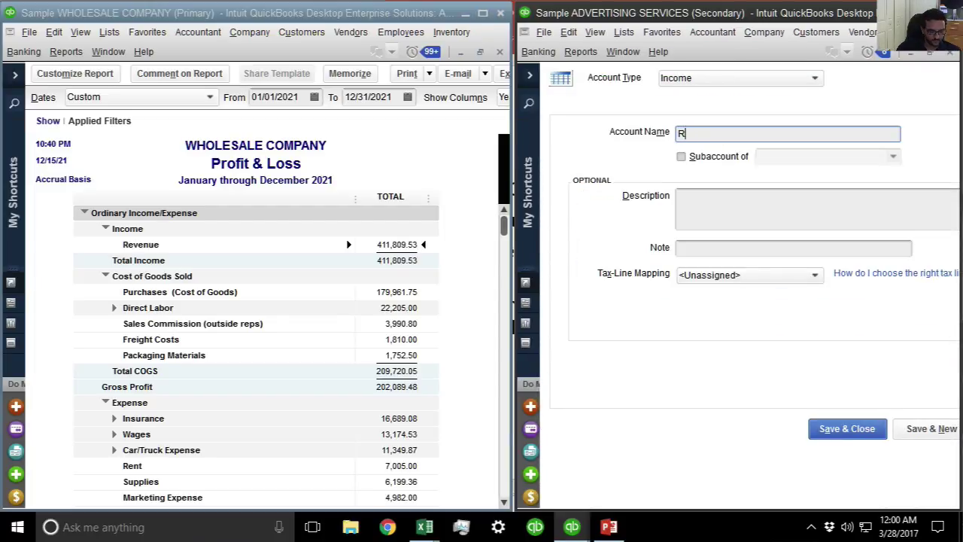
{"action": "key", "text": "Return"}
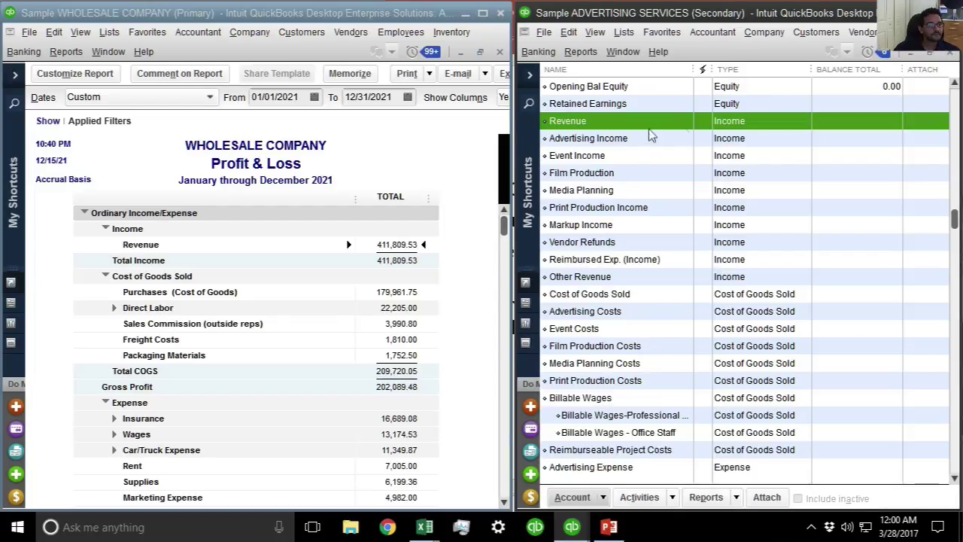
Step: Nest Advertising Income under Revenue as a subaccount
{"action": "left_click", "coordinate": [554, 145]}
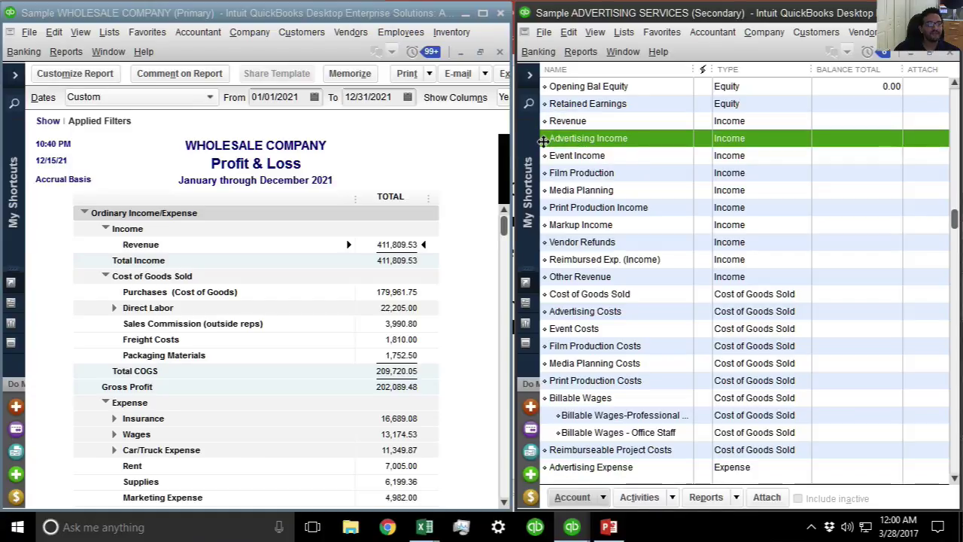
{"action": "left_click_drag", "start_coordinate": [542, 141], "coordinate": [558, 190]}
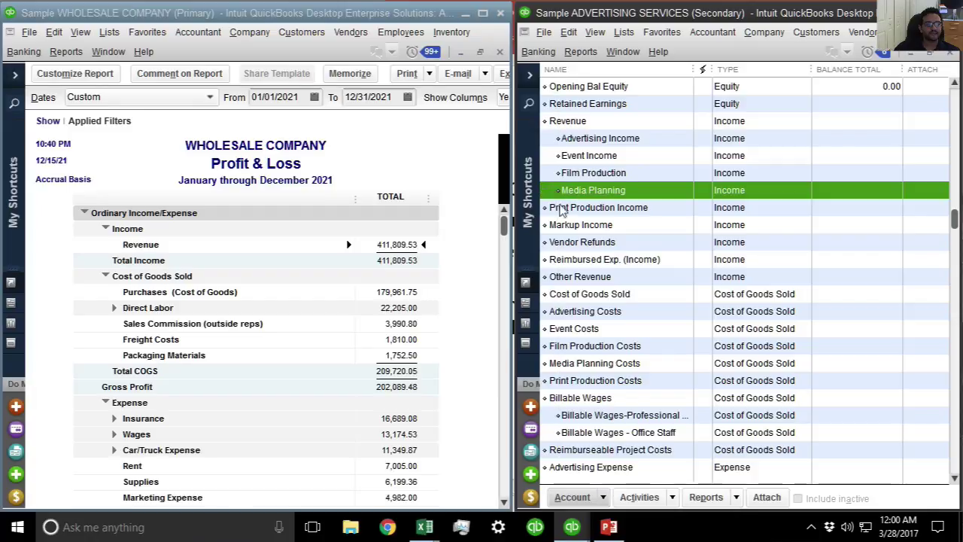
{"action": "double_click", "coordinate": [563, 208]}
{"action": "key", "text": "Escape"}
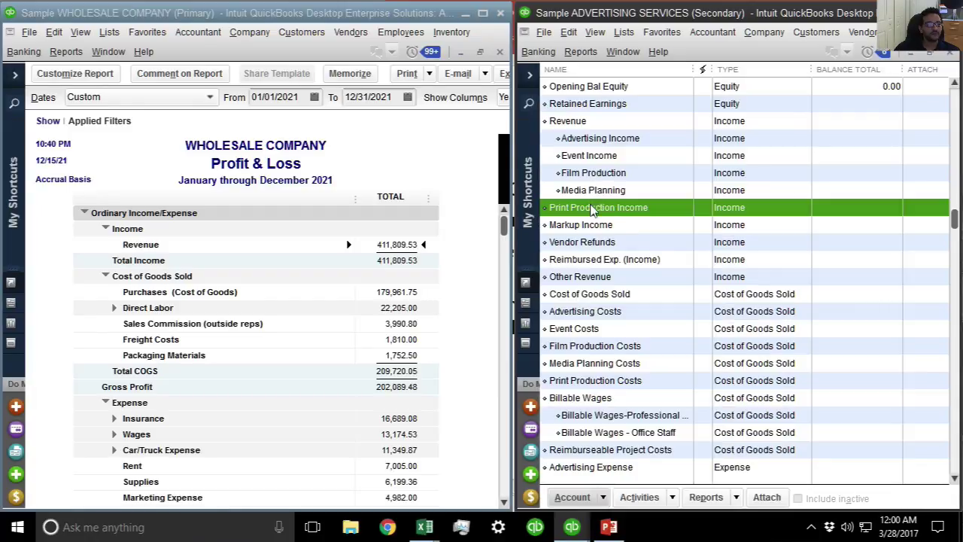
Step: Edit Print Production Income to be a subaccount of Revenue
{"action": "right_click", "coordinate": [593, 210]}
{"action": "left_click", "coordinate": [631, 269]}
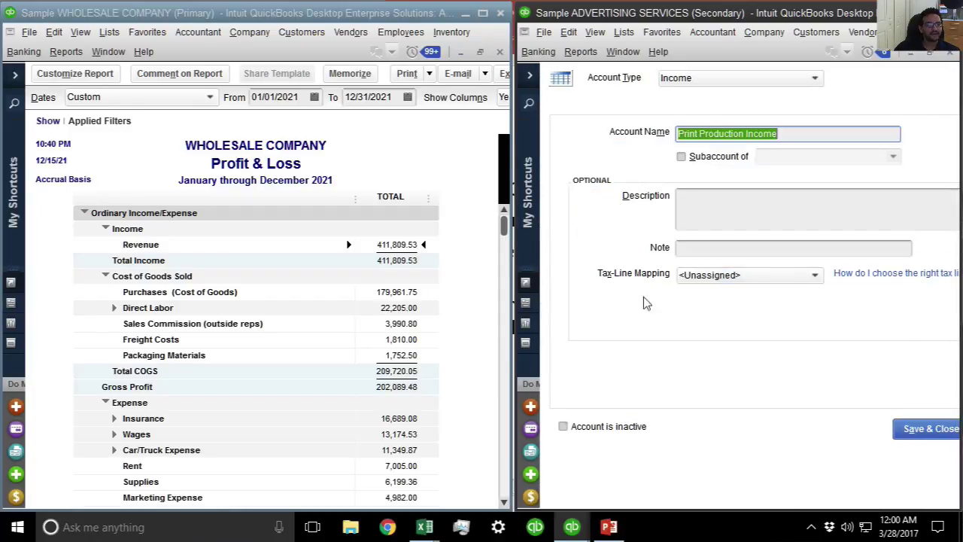
{"action": "left_click", "coordinate": [711, 158]}
{"action": "left_click", "coordinate": [893, 157]}
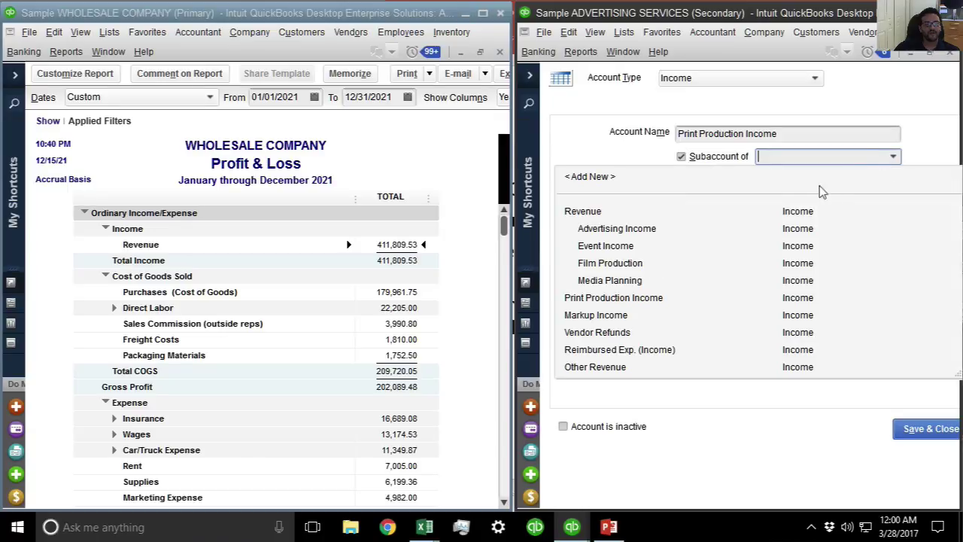
{"action": "left_click", "coordinate": [623, 211]}
{"action": "left_click", "coordinate": [919, 430]}
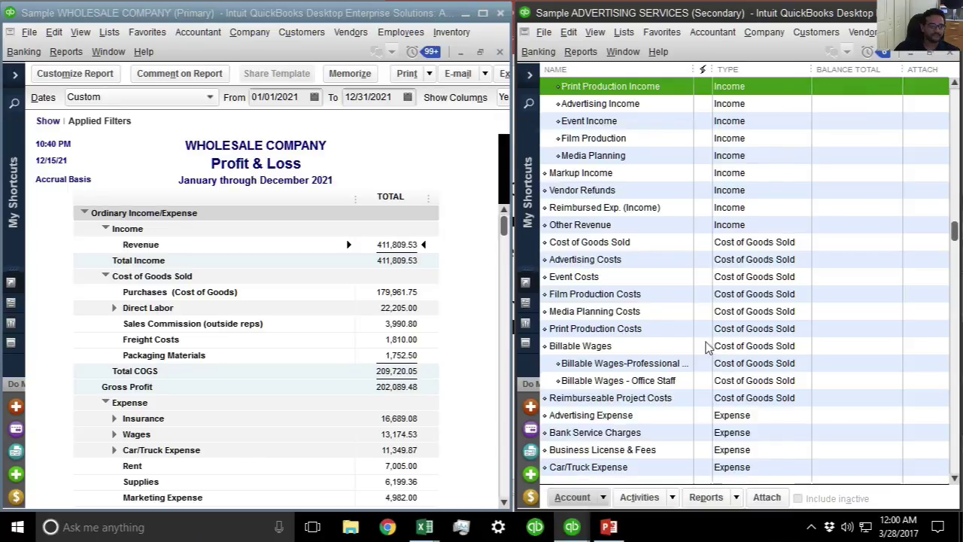
Step: Drag Markup Income and Vendor Refunds under Revenue and close the Chart of Accounts
{"action": "left_click", "coordinate": [544, 172]}
{"action": "left_click_drag", "start_coordinate": [542, 173], "coordinate": [561, 225]}
{"action": "key", "text": "Escape"}
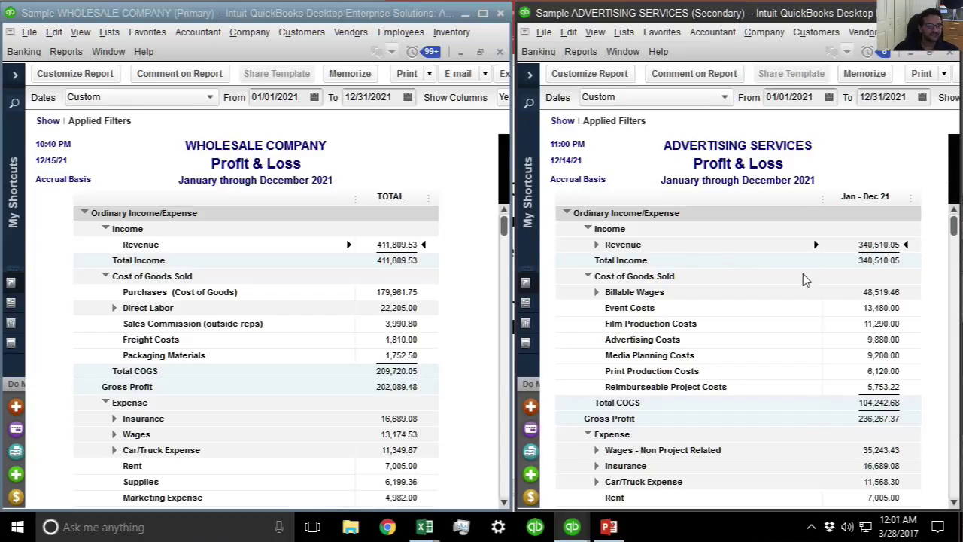
Step: Check Revenue's subaccounts, then collapse Cost of Goods Sold to one total in both reports
{"action": "left_click", "coordinate": [596, 246]}
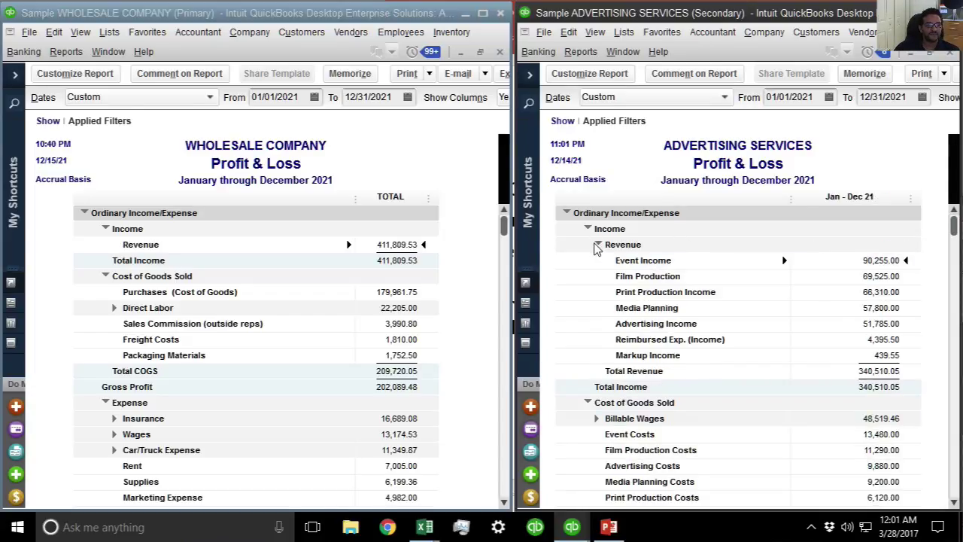
{"action": "left_click", "coordinate": [597, 245]}
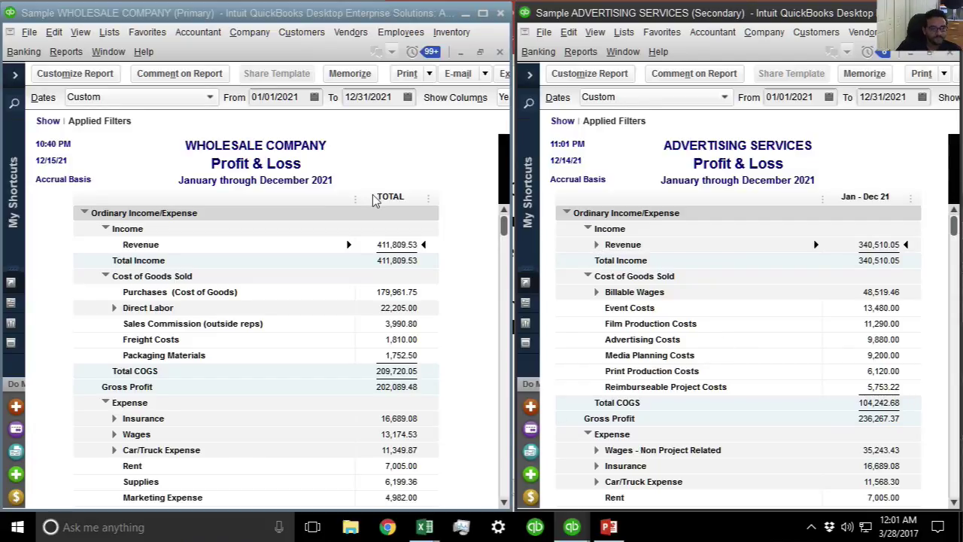
{"action": "left_click", "coordinate": [106, 277]}
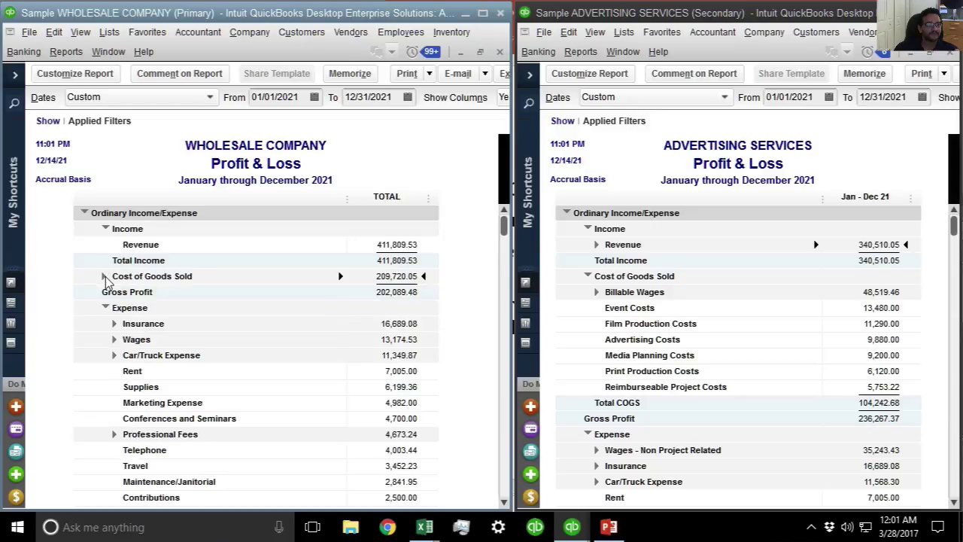
{"action": "left_click", "coordinate": [589, 277]}
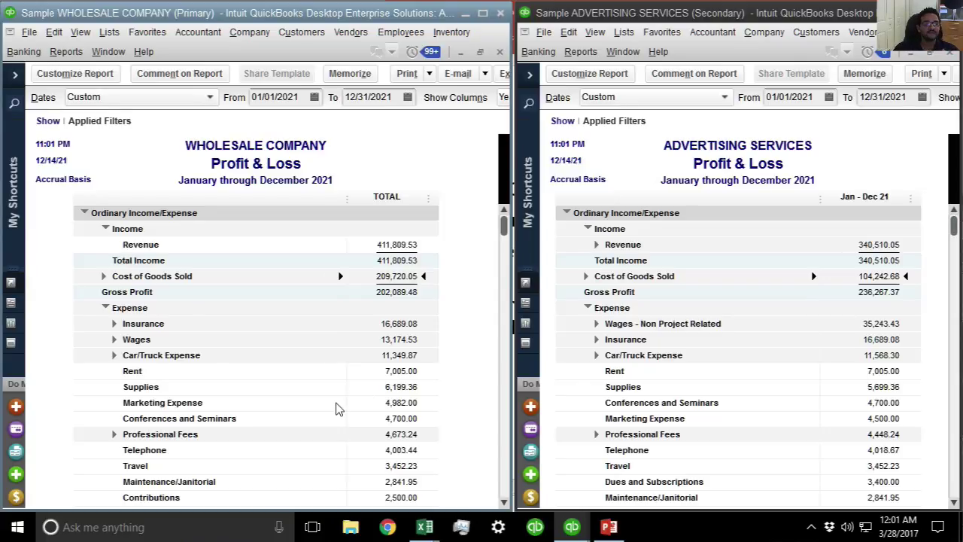
Step: Maximize the Wholesale report and sort it in Default order
{"action": "left_click", "coordinate": [483, 14]}
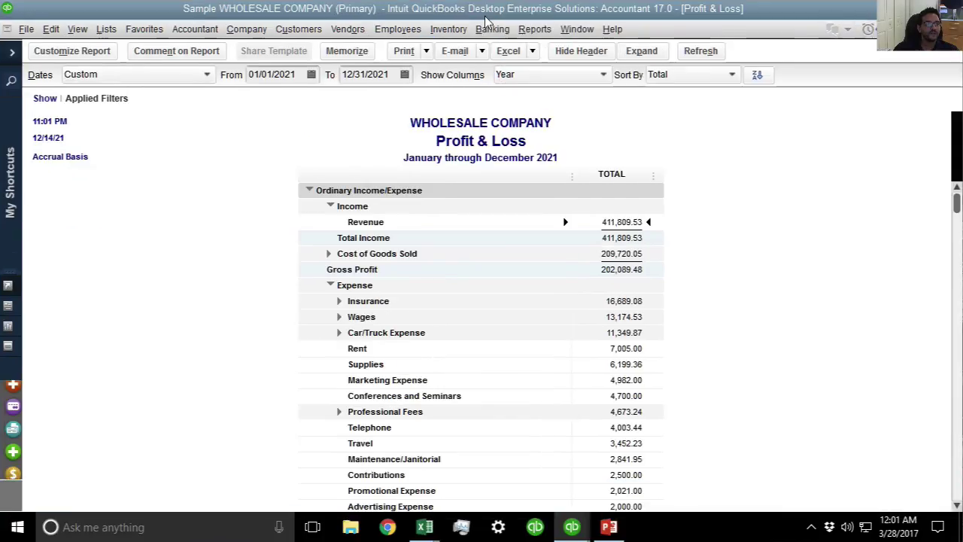
{"action": "left_click", "coordinate": [681, 75]}
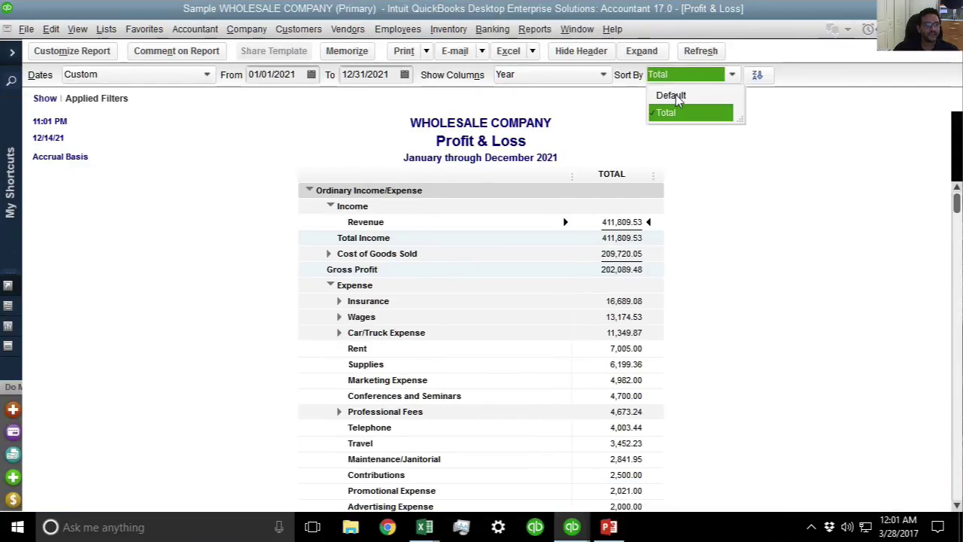
{"action": "left_click", "coordinate": [671, 95]}
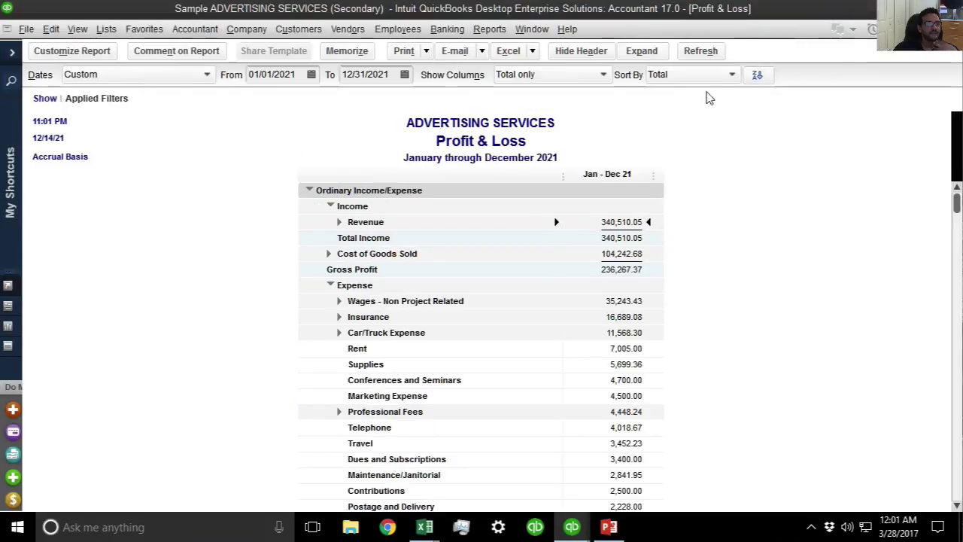
Step: Sort the Advertising Services report in Default order and snap it to the right half
{"action": "left_click", "coordinate": [688, 74]}
{"action": "left_click", "coordinate": [670, 95]}
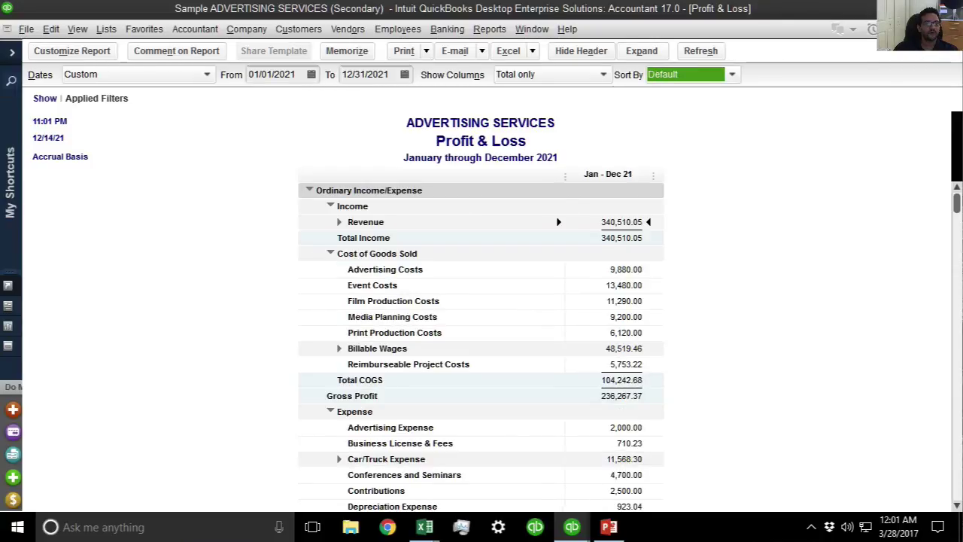
{"action": "key", "text": "super+Right"}
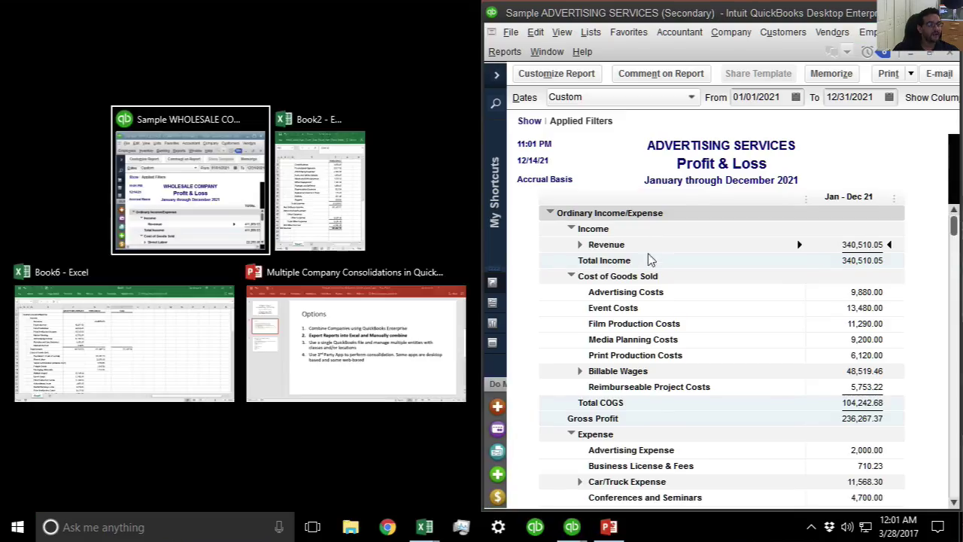
{"action": "left_click", "coordinate": [209, 184]}
{"action": "key", "text": "super"}
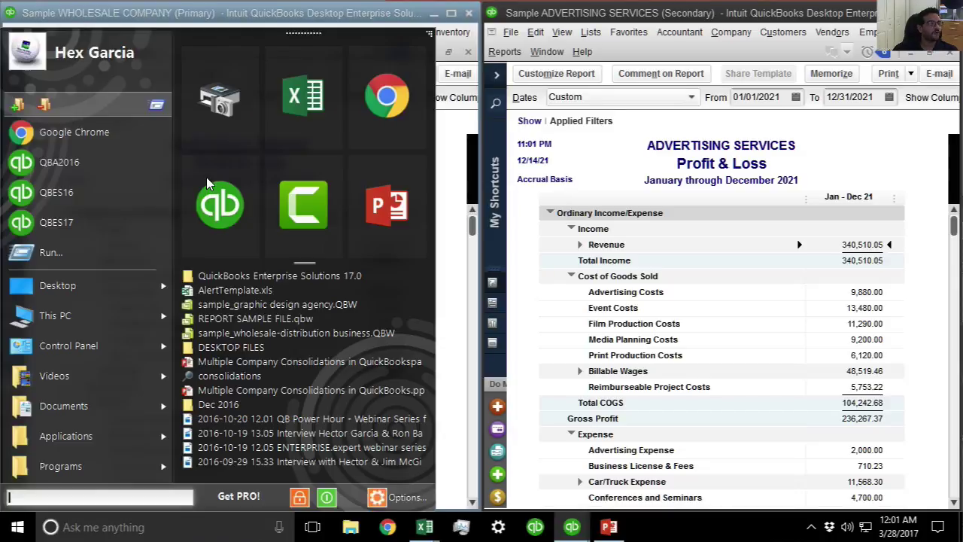
{"action": "left_click", "coordinate": [393, 176]}
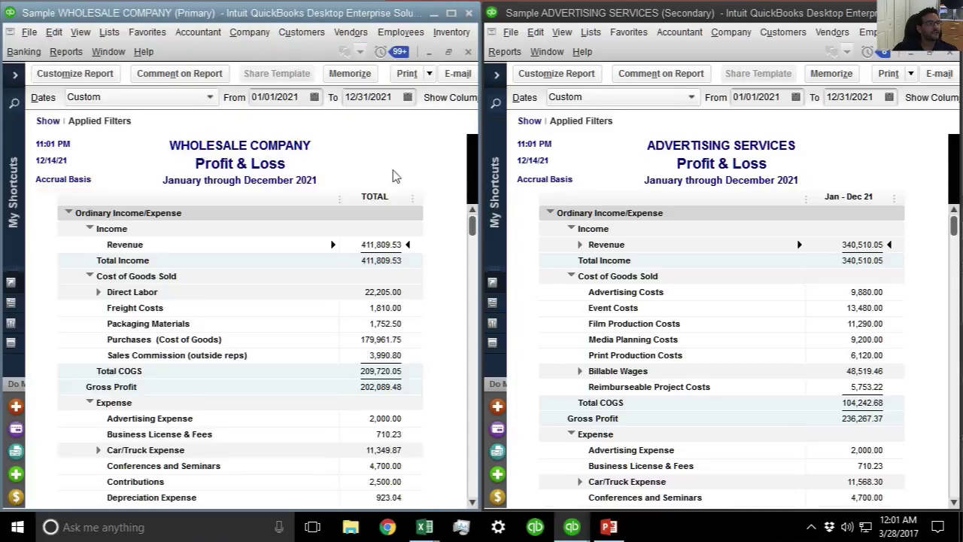
{"action": "left_click", "coordinate": [109, 31]}
{"action": "left_click", "coordinate": [135, 54]}
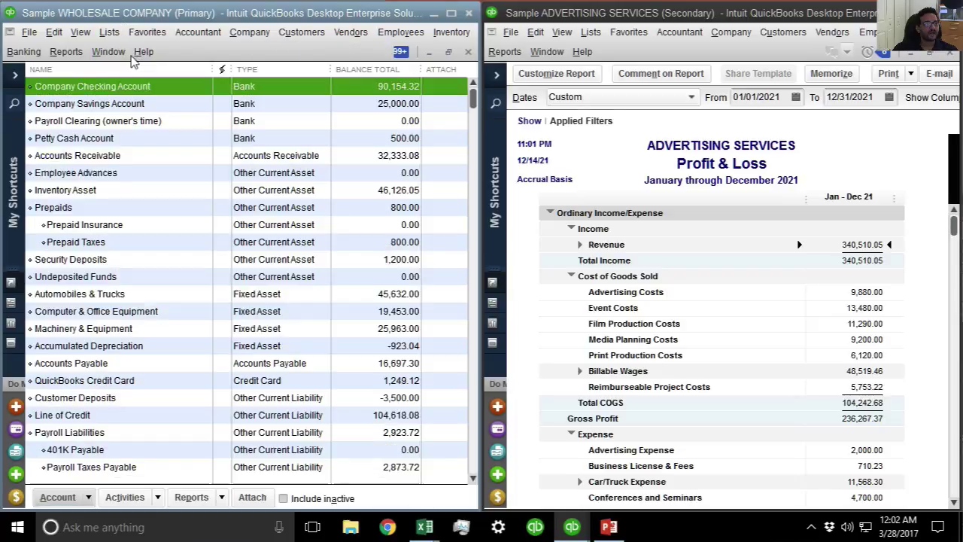
{"action": "left_click", "coordinate": [89, 497]}
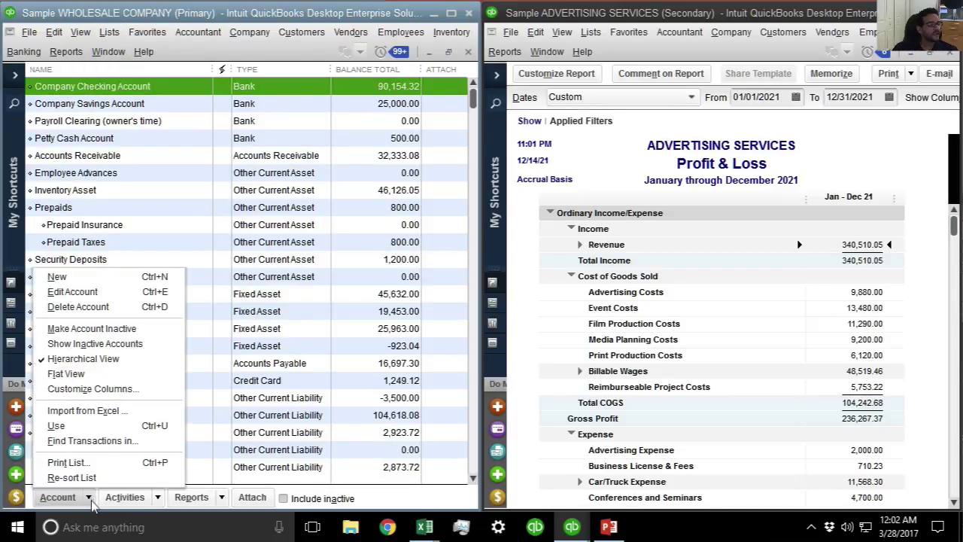
{"action": "left_click", "coordinate": [72, 477]}
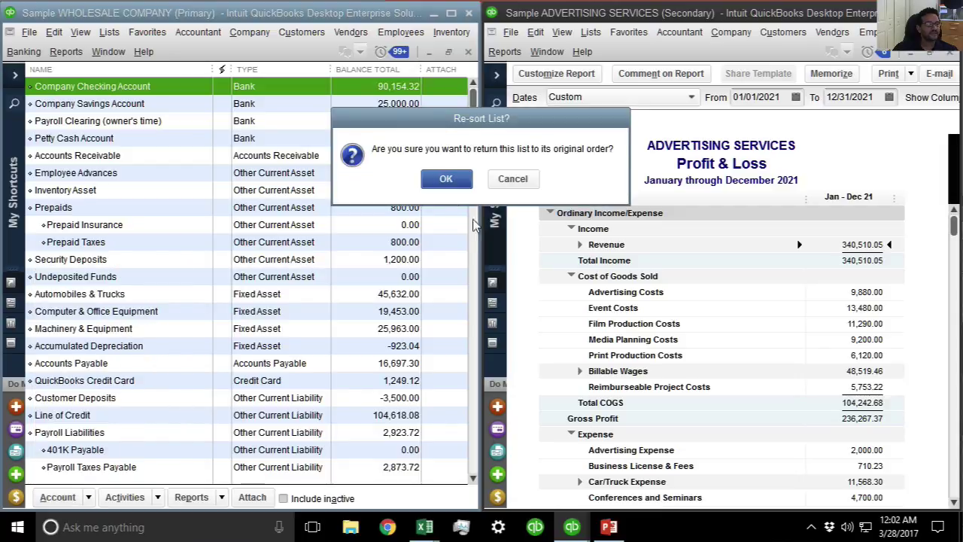
{"action": "left_click", "coordinate": [446, 179]}
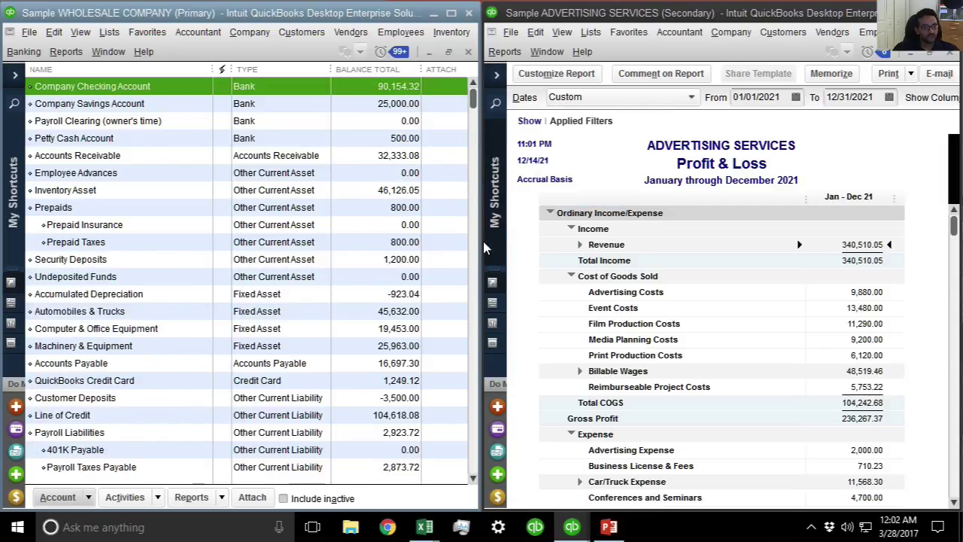
{"action": "left_click", "coordinate": [591, 31]}
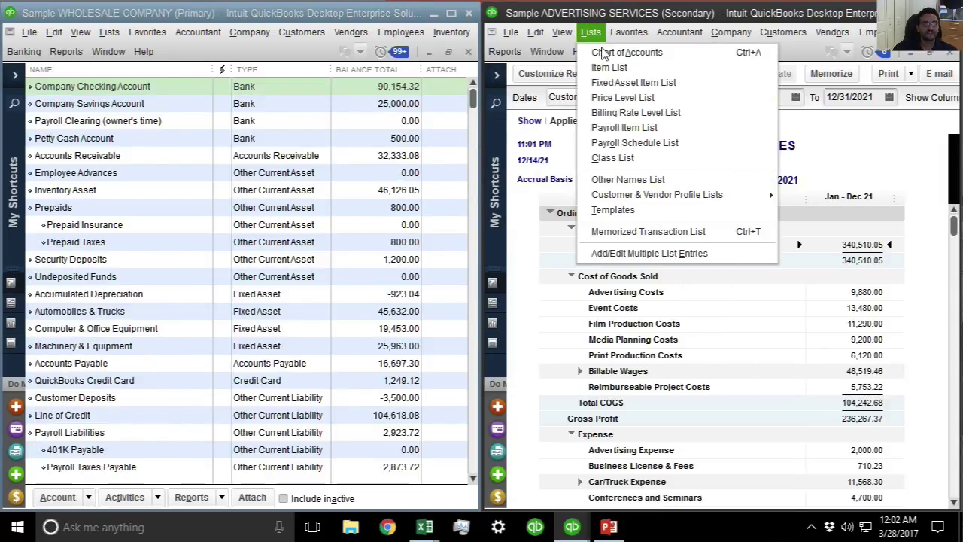
{"action": "left_click", "coordinate": [604, 53]}
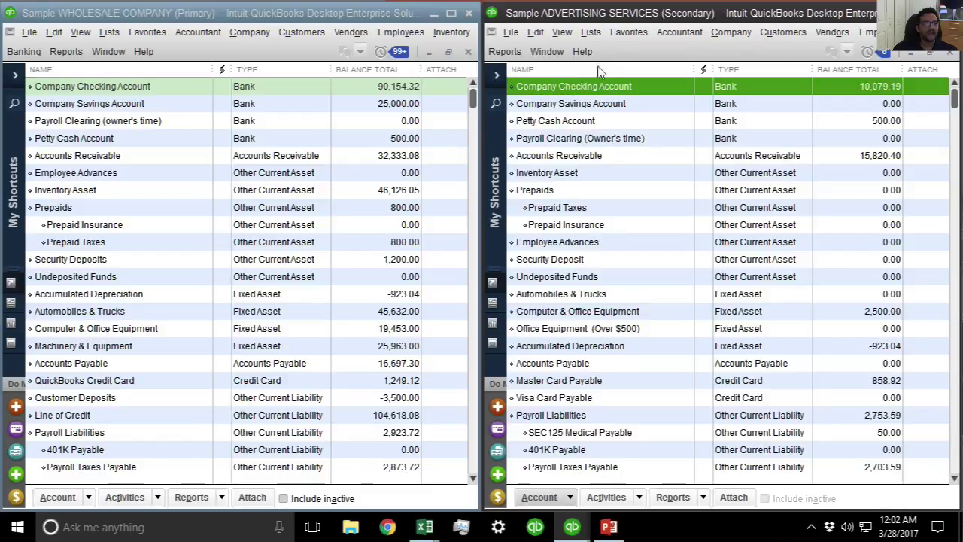
{"action": "left_click", "coordinate": [568, 501]}
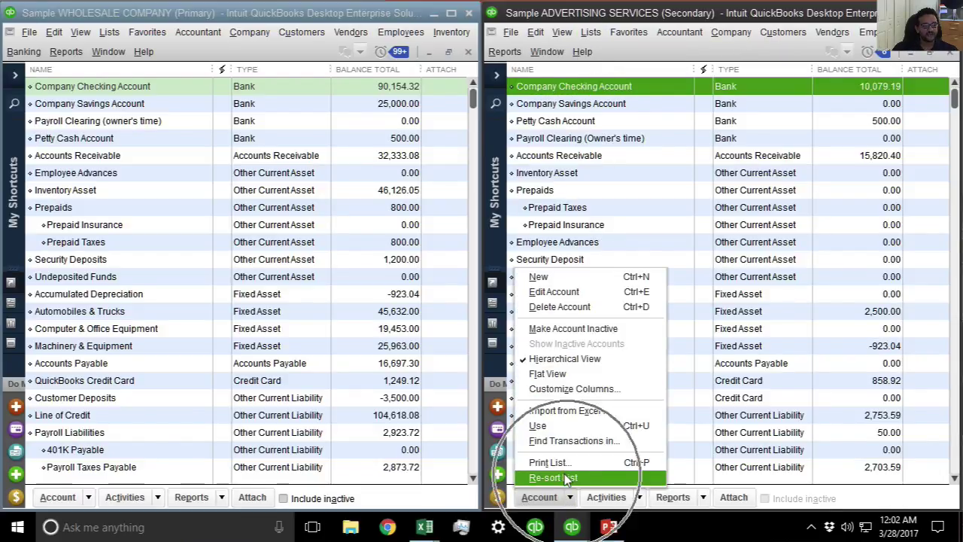
{"action": "left_click", "coordinate": [566, 478]}
{"action": "left_click", "coordinate": [444, 180]}
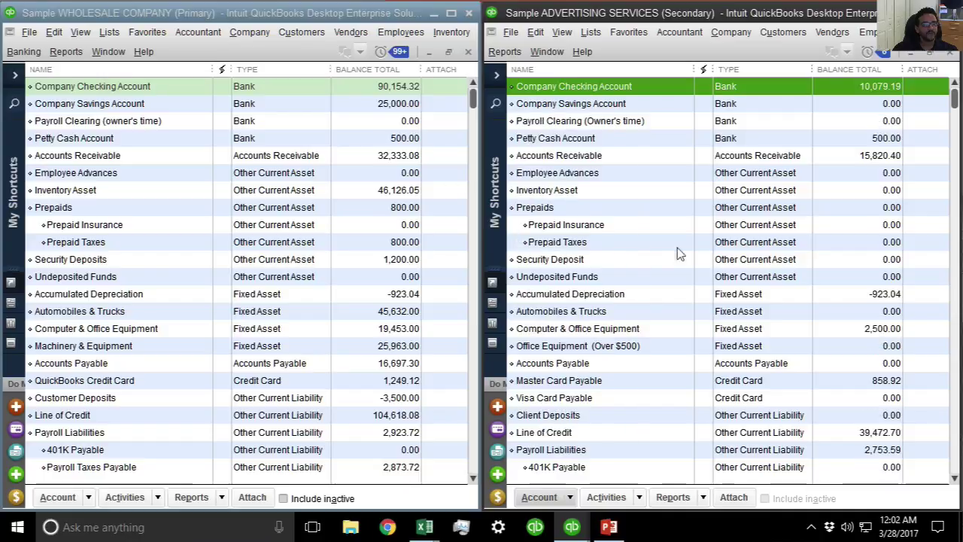
{"action": "left_click", "coordinate": [678, 247]}
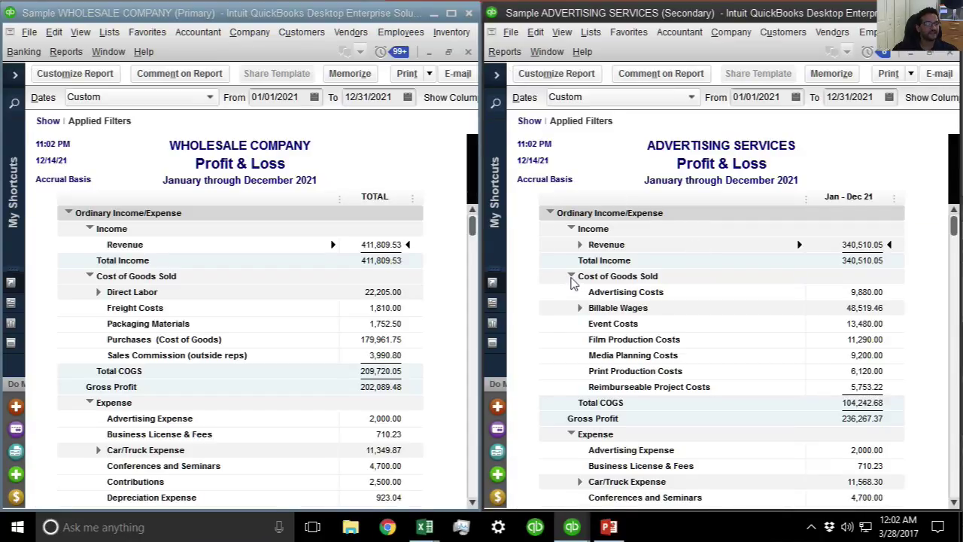
{"action": "left_click", "coordinate": [573, 277]}
{"action": "left_click", "coordinate": [90, 277]}
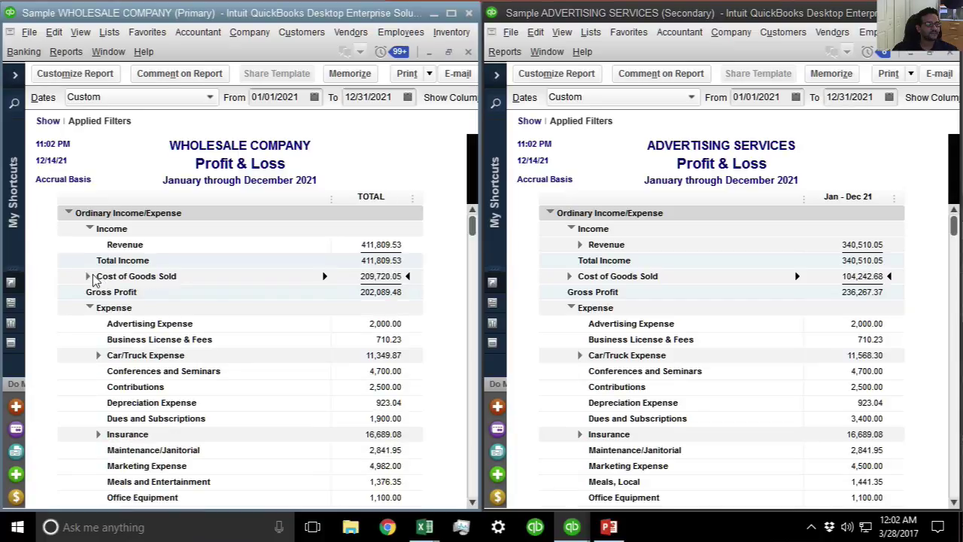
{"action": "scroll", "coordinate": [279, 297], "scroll_direction": "down", "scroll_amount": 3}
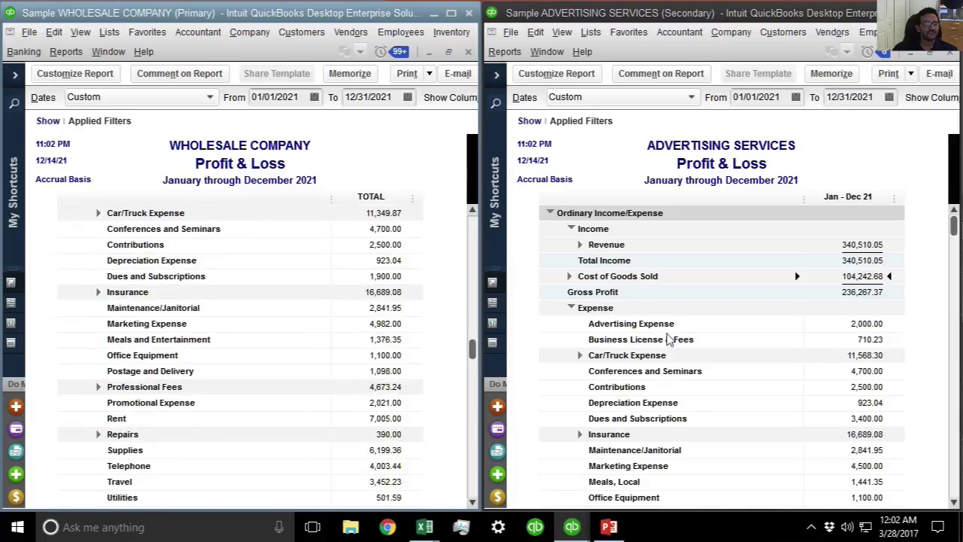
{"action": "scroll", "coordinate": [735, 348], "scroll_direction": "down", "scroll_amount": 3}
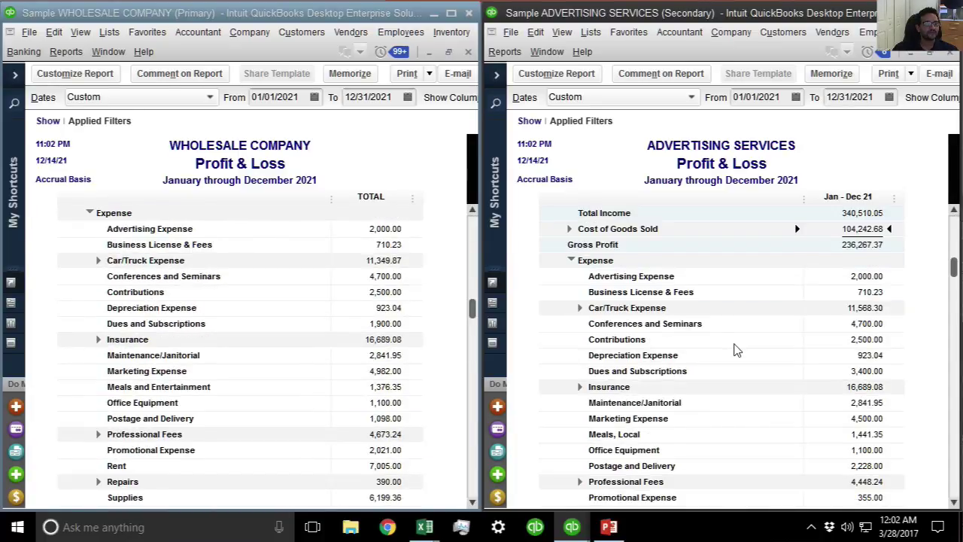
{"action": "scroll", "coordinate": [735, 348], "scroll_direction": "up", "scroll_amount": 1}
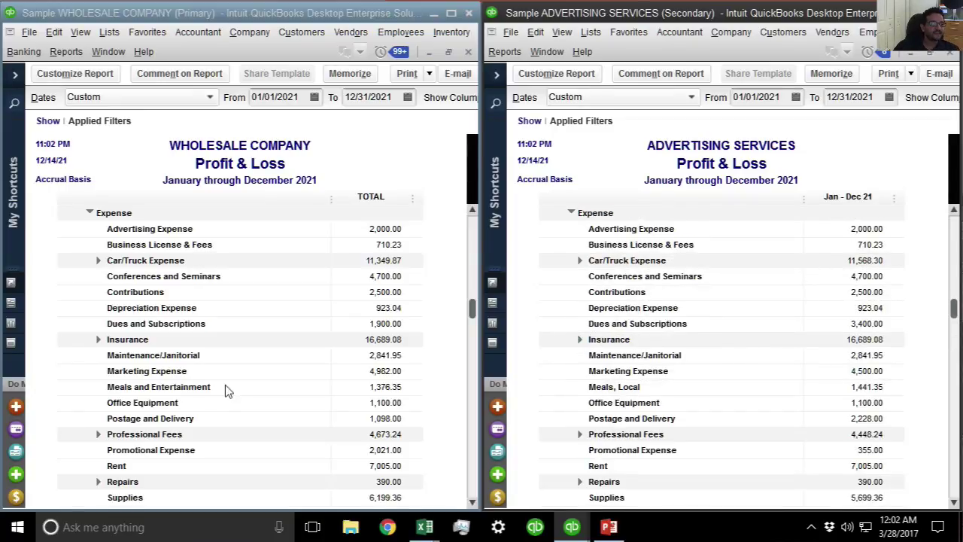
{"action": "left_click", "coordinate": [624, 391]}
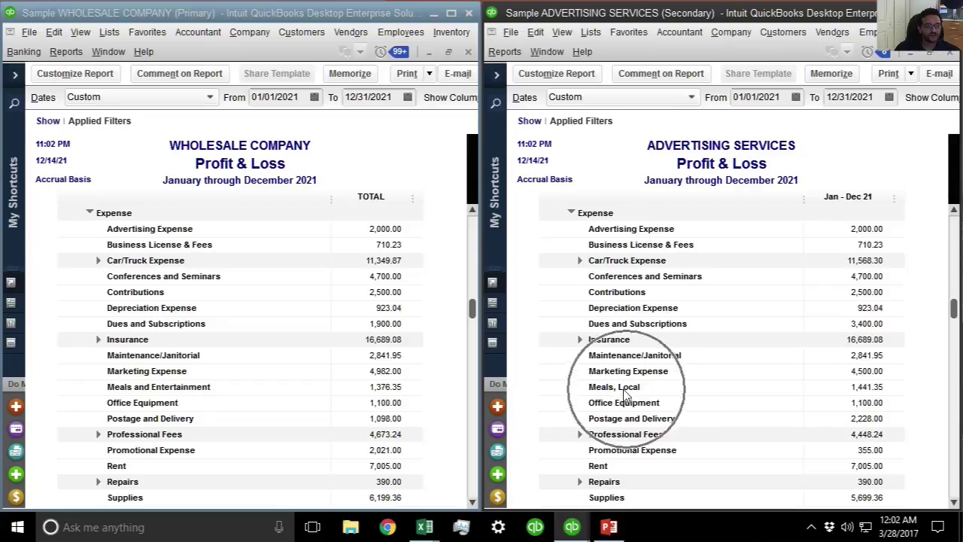
{"action": "left_click", "coordinate": [624, 392]}
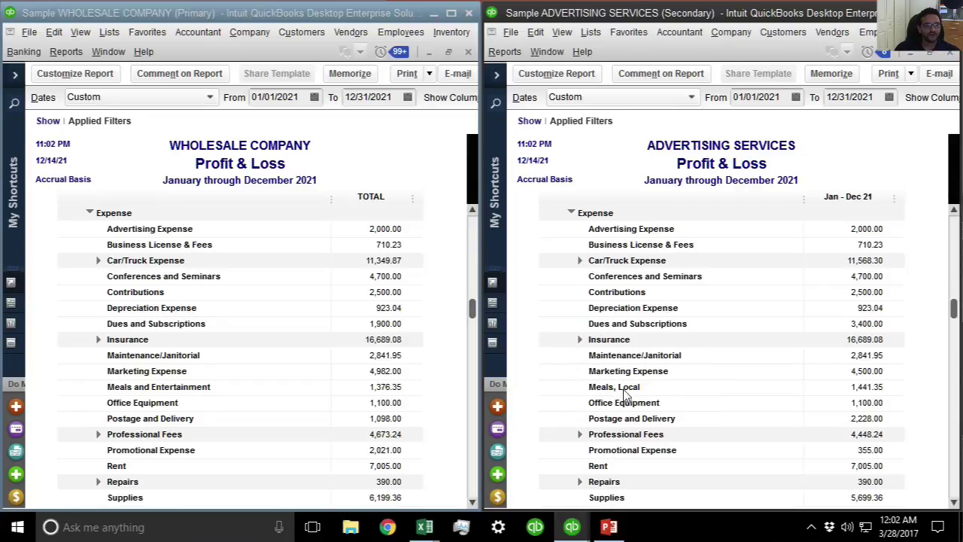
{"action": "left_click", "coordinate": [155, 392]}
{"action": "left_click", "coordinate": [155, 393]}
{"action": "left_click", "coordinate": [154, 393]}
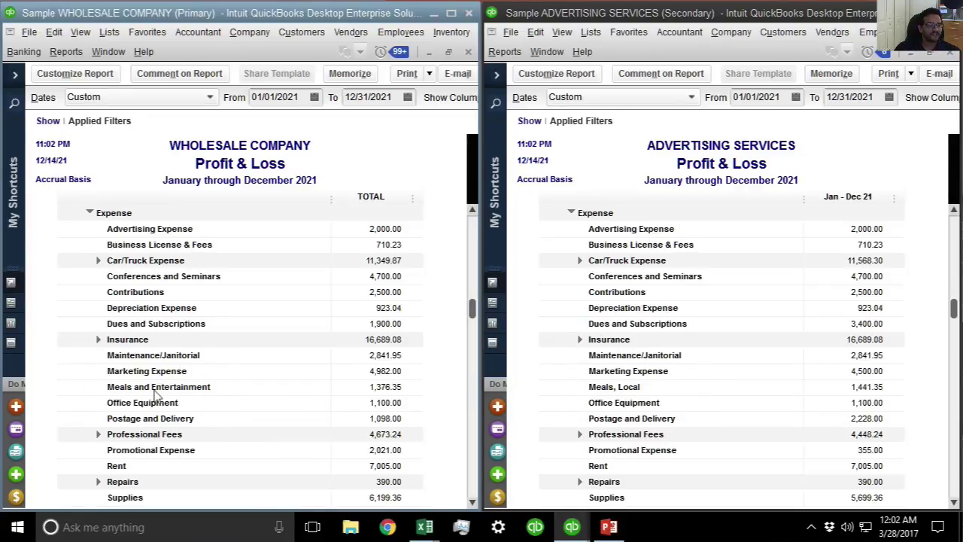
{"action": "left_click", "coordinate": [591, 31]}
Step: Rename Meals, Local to Meals and Entertainment, accepting the merge
{"action": "left_click", "coordinate": [603, 59]}
{"action": "left_click", "coordinate": [589, 259]}
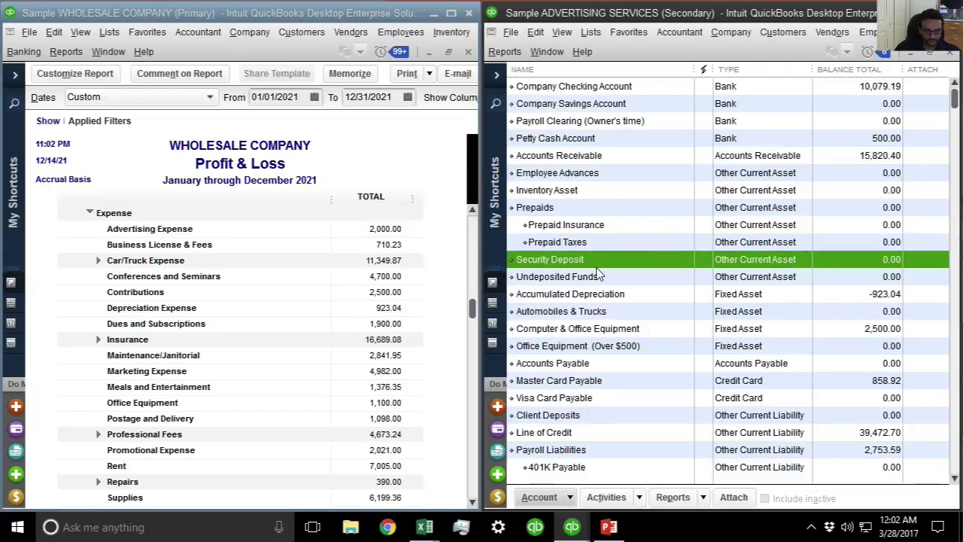
{"action": "type", "text": "main"}
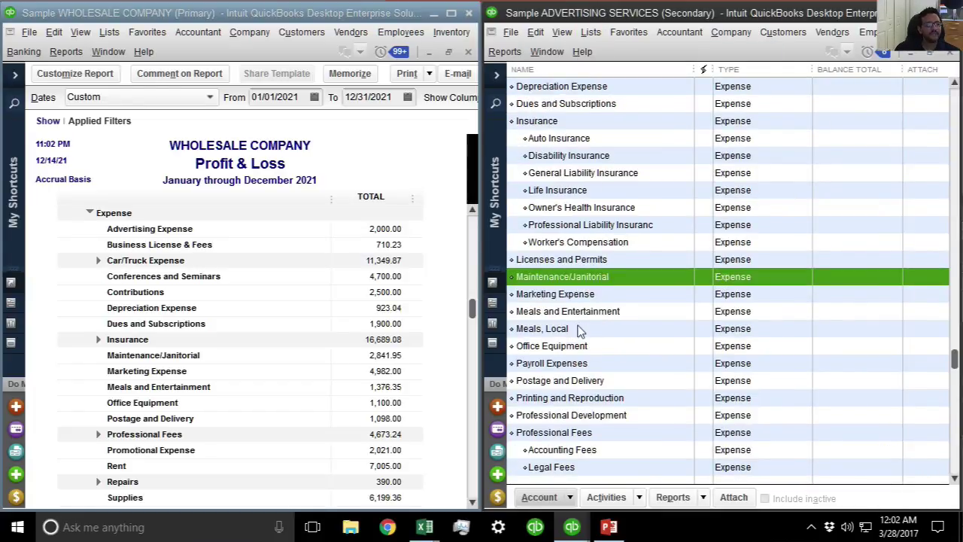
{"action": "left_click", "coordinate": [574, 329]}
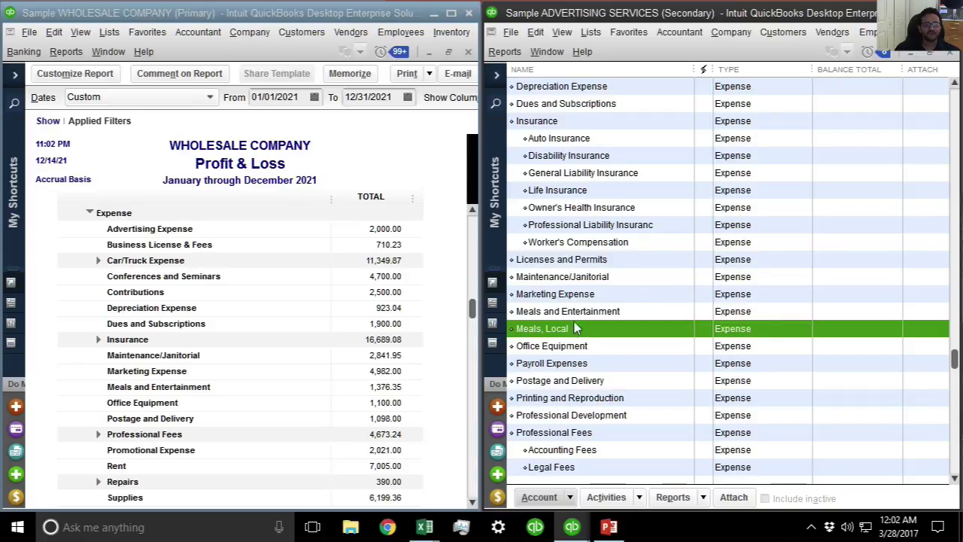
{"action": "right_click", "coordinate": [574, 328]}
{"action": "left_click", "coordinate": [636, 99]}
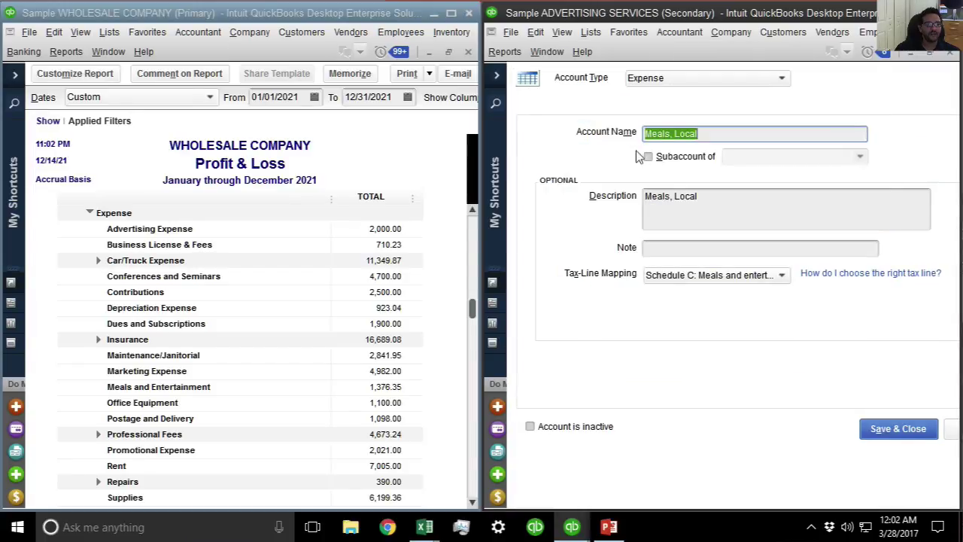
{"action": "type", "text": "Meals"}
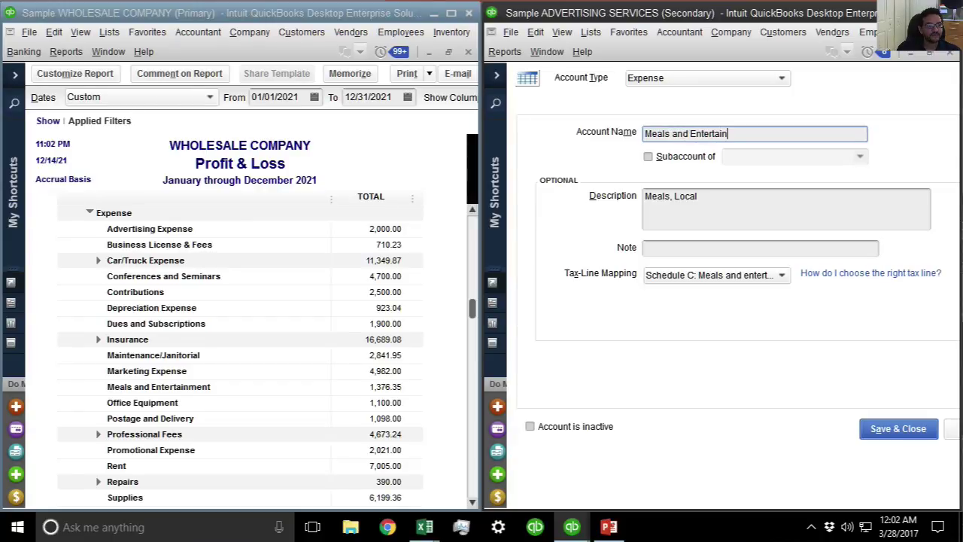
{"action": "key", "text": "Return"}
{"action": "left_click", "coordinate": [448, 179]}
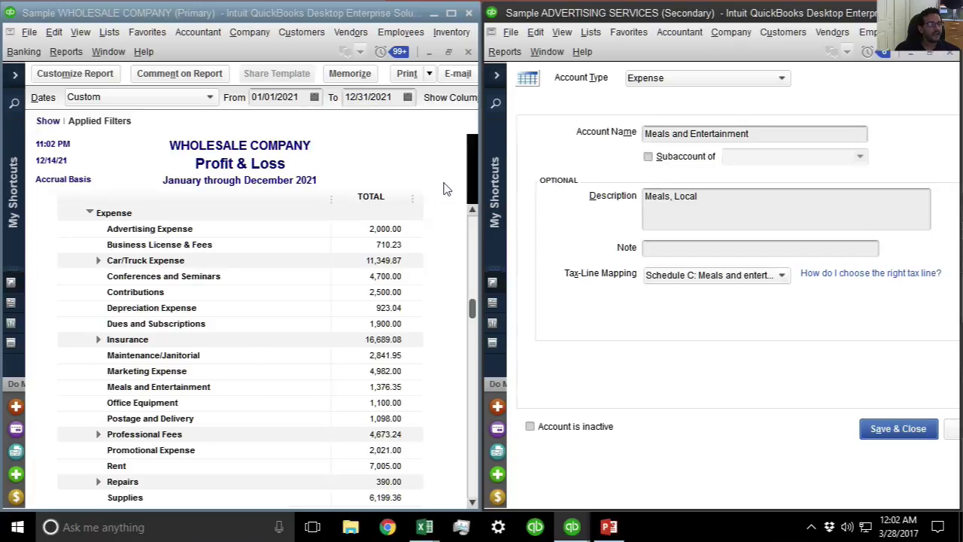
{"action": "key", "text": "Escape"}
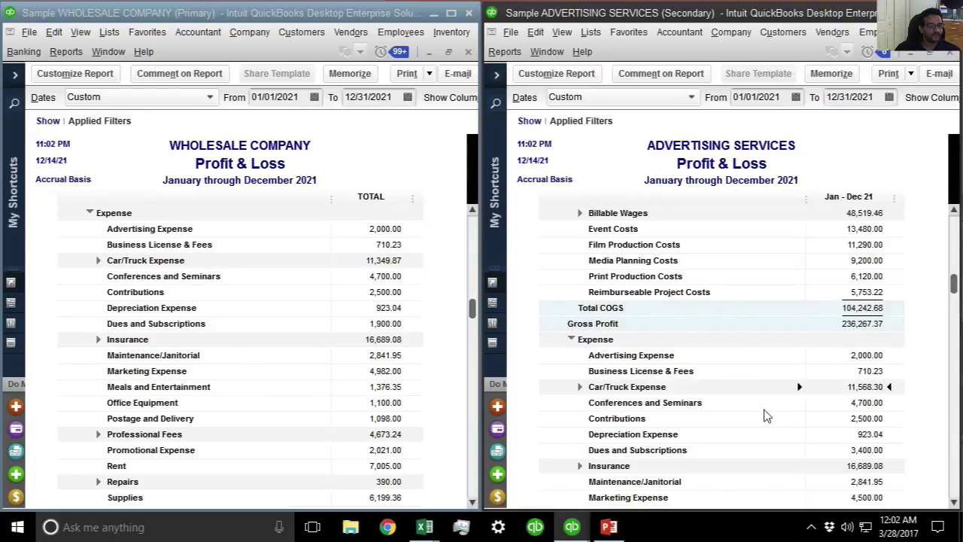
Step: Expand and collapse Professional Fees to review its subaccounts in the report
{"action": "scroll", "coordinate": [764, 416], "scroll_direction": "down", "scroll_amount": 2}
{"action": "scroll", "coordinate": [355, 375], "scroll_direction": "down", "scroll_amount": 2}
{"action": "scroll", "coordinate": [354, 374], "scroll_direction": "up", "scroll_amount": 1}
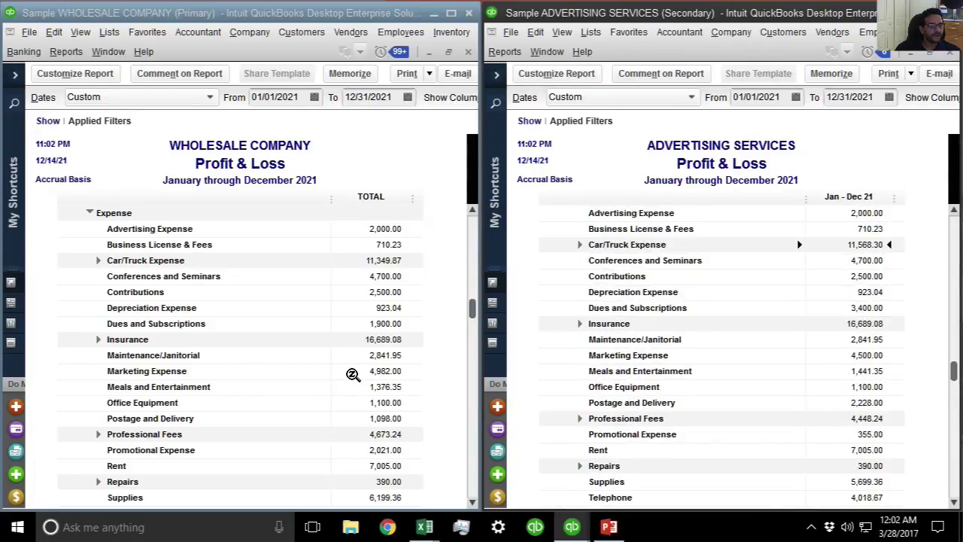
{"action": "left_click", "coordinate": [582, 418]}
{"action": "scroll", "coordinate": [322, 376], "scroll_direction": "down", "scroll_amount": 3}
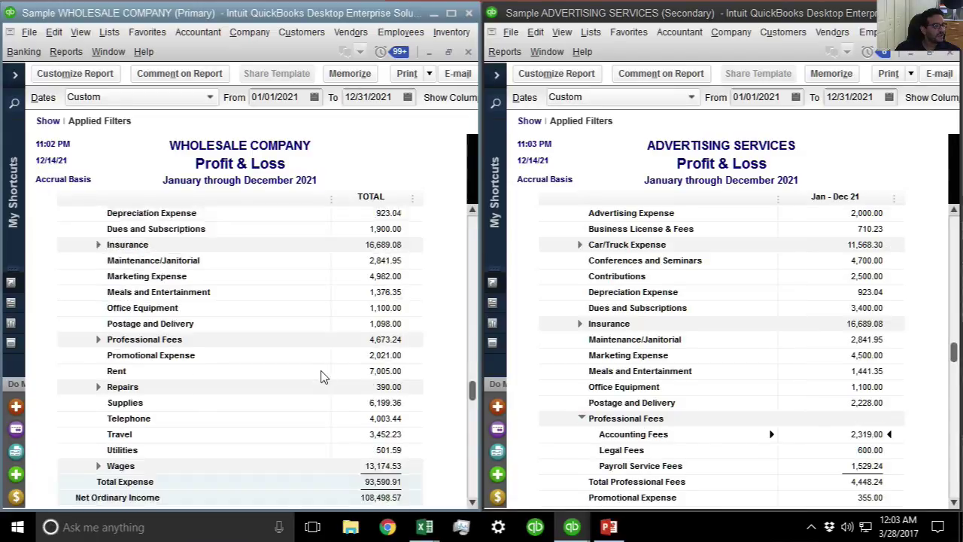
{"action": "left_click", "coordinate": [584, 420]}
{"action": "scroll", "coordinate": [631, 431], "scroll_direction": "down", "scroll_amount": 3}
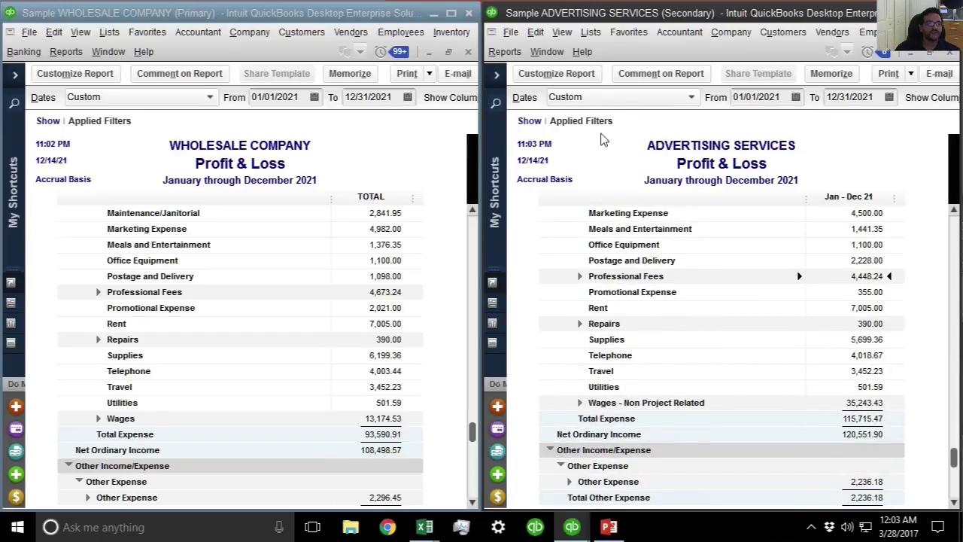
Step: Rename Wages - Non Project Related to Wages in the Chart of Accounts
{"action": "left_click", "coordinate": [585, 31]}
{"action": "left_click", "coordinate": [597, 58]}
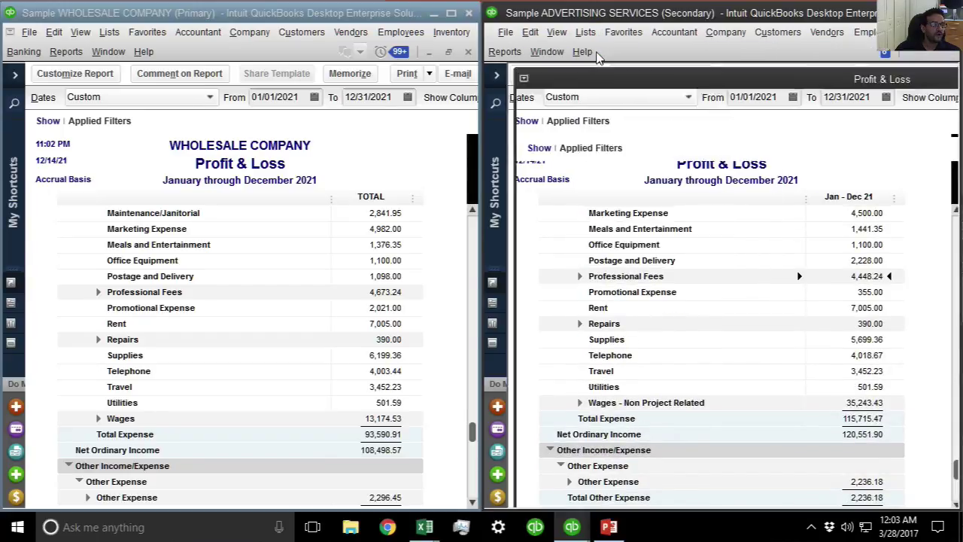
{"action": "left_click", "coordinate": [610, 276]}
{"action": "key", "text": "Down"}
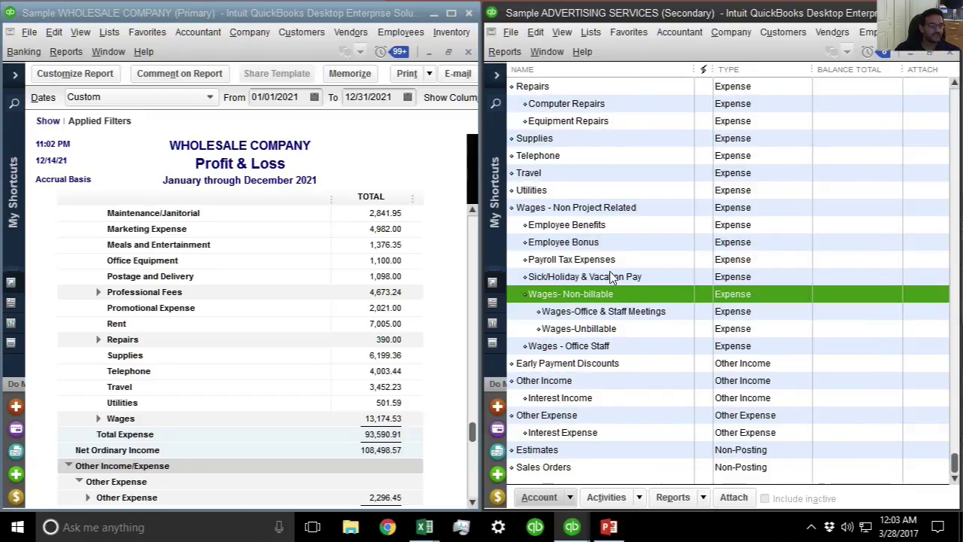
{"action": "right_click", "coordinate": [597, 211]}
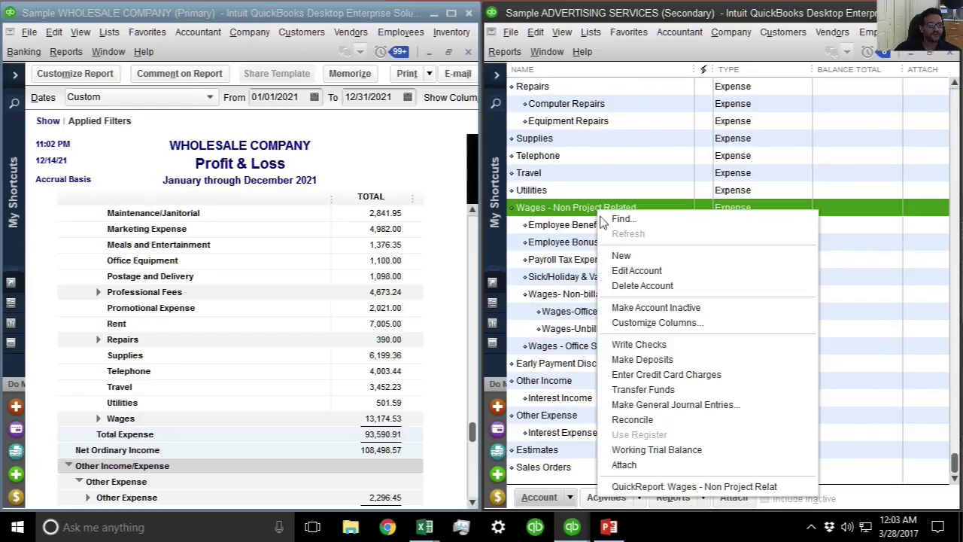
{"action": "left_click", "coordinate": [632, 272]}
{"action": "key", "text": "End"}
{"action": "key", "text": "ctrl+shift+Left"}
{"action": "key", "text": "ctrl+shift+Left"}
{"action": "key", "text": "ctrl+shift+Left"}
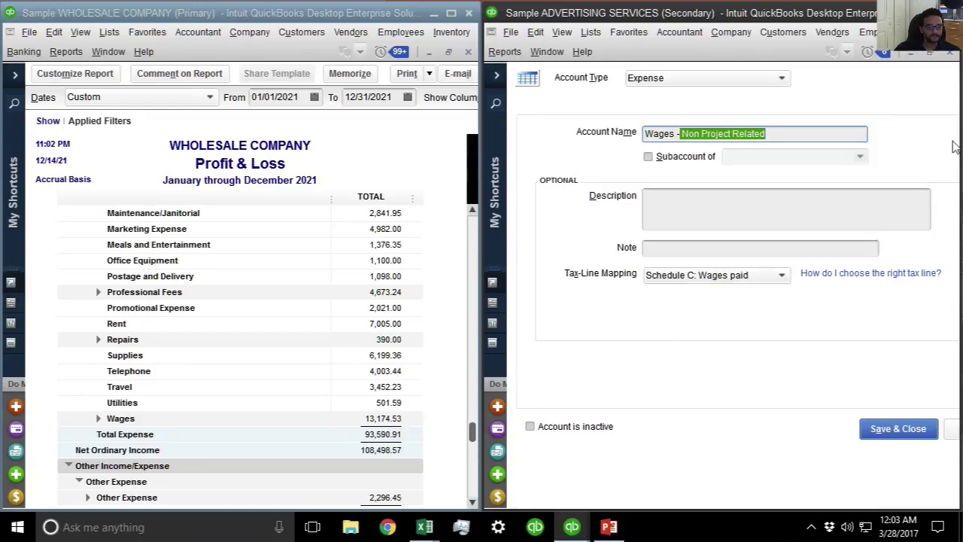
{"action": "key", "text": "BackSpace"}
{"action": "key", "text": "Return"}
{"action": "key", "text": "Escape"}
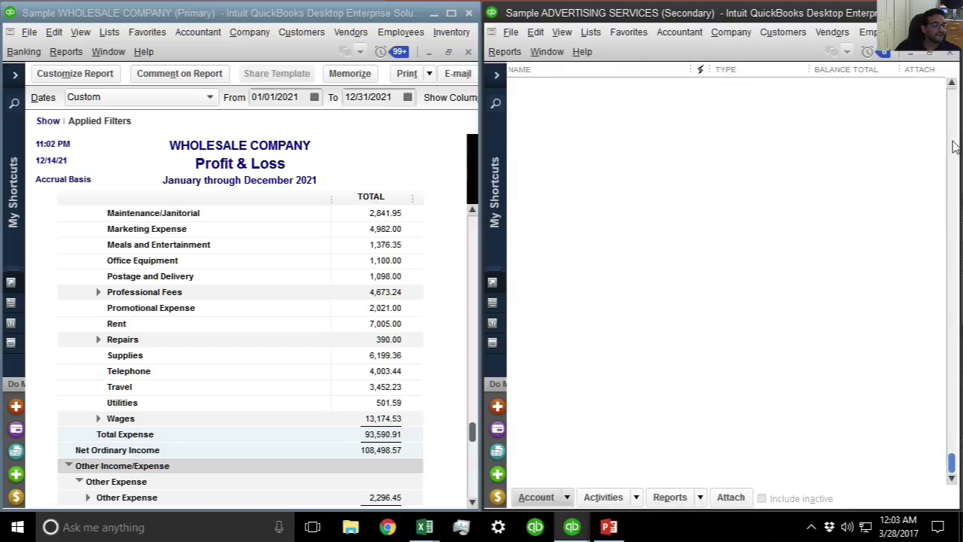
{"action": "scroll", "coordinate": [737, 352], "scroll_direction": "up", "scroll_amount": 1}
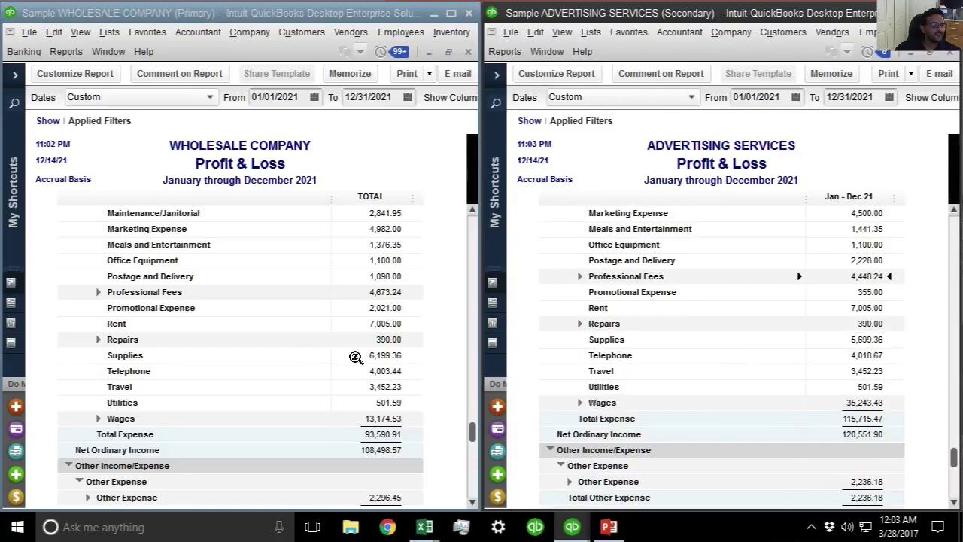
{"action": "left_click", "coordinate": [425, 351]}
{"action": "scroll", "coordinate": [411, 348], "scroll_direction": "up", "scroll_amount": 2}
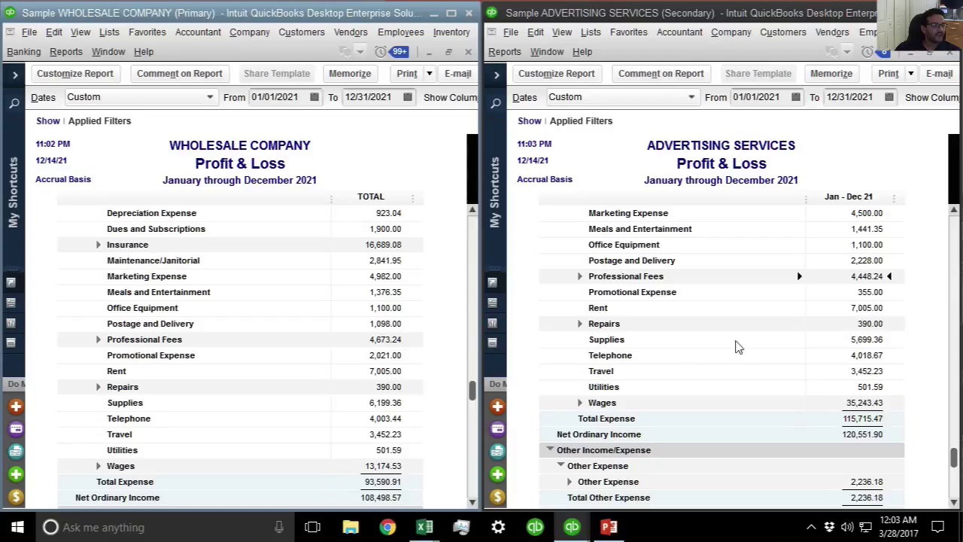
{"action": "left_click", "coordinate": [896, 304]}
{"action": "scroll", "coordinate": [897, 310], "scroll_direction": "up", "scroll_amount": 5}
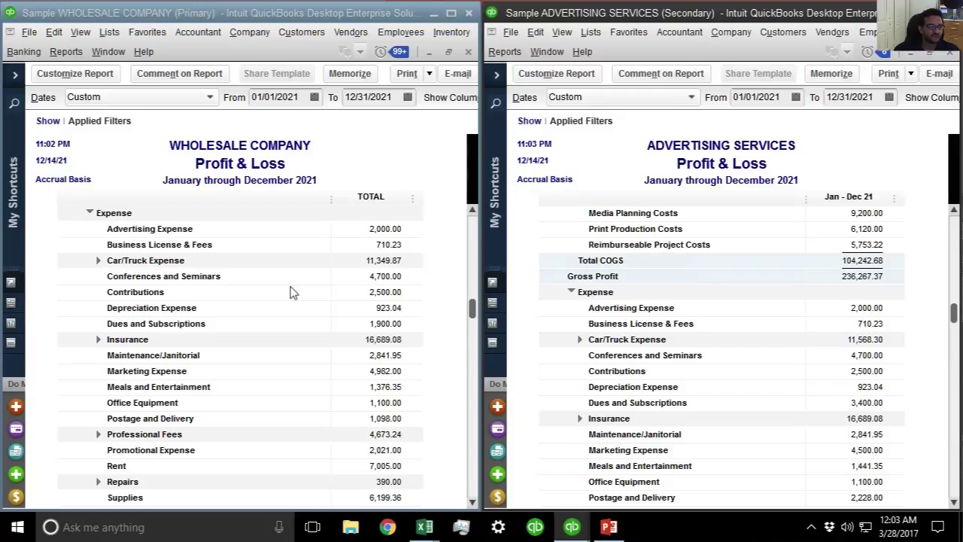
Step: Glance at Depreciation Expense detail, then delete the City of Bayshore Business License & Fees check
{"action": "double_click", "coordinate": [374, 309]}
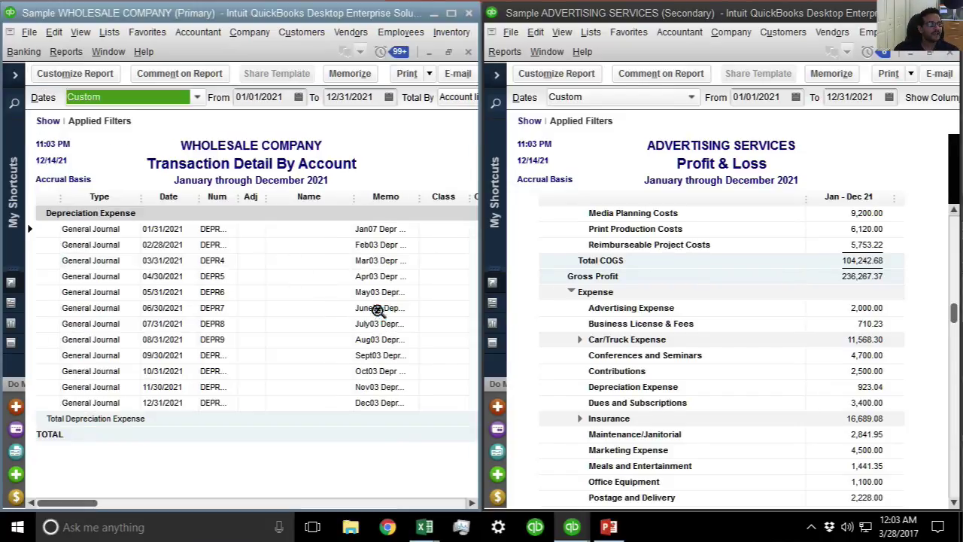
{"action": "key", "text": "Escape"}
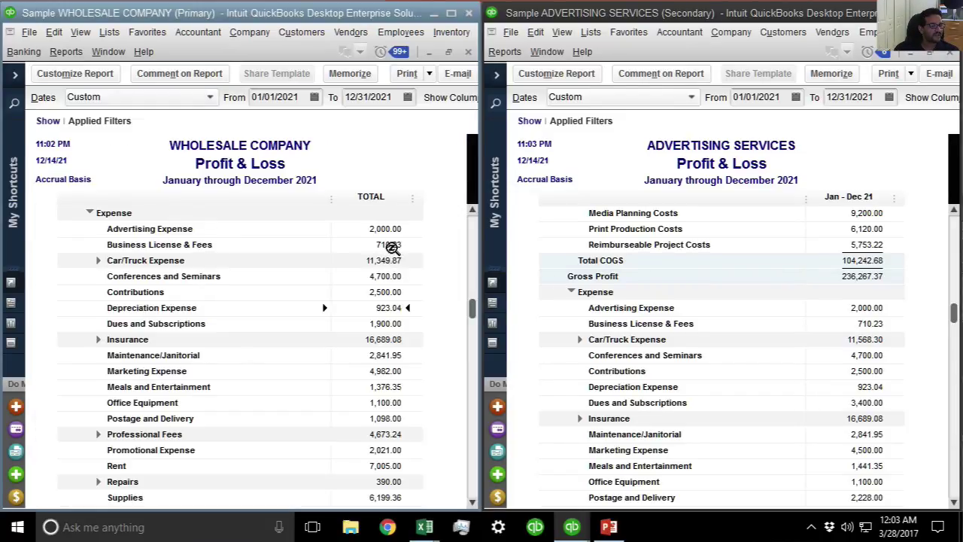
{"action": "double_click", "coordinate": [393, 245]}
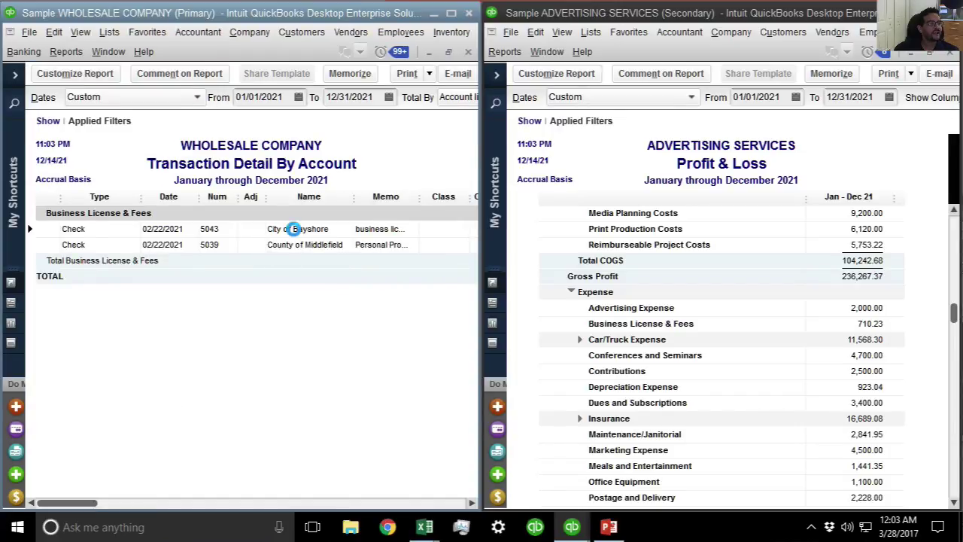
{"action": "double_click", "coordinate": [289, 229]}
{"action": "right_click", "coordinate": [273, 260]}
{"action": "left_click", "coordinate": [305, 308]}
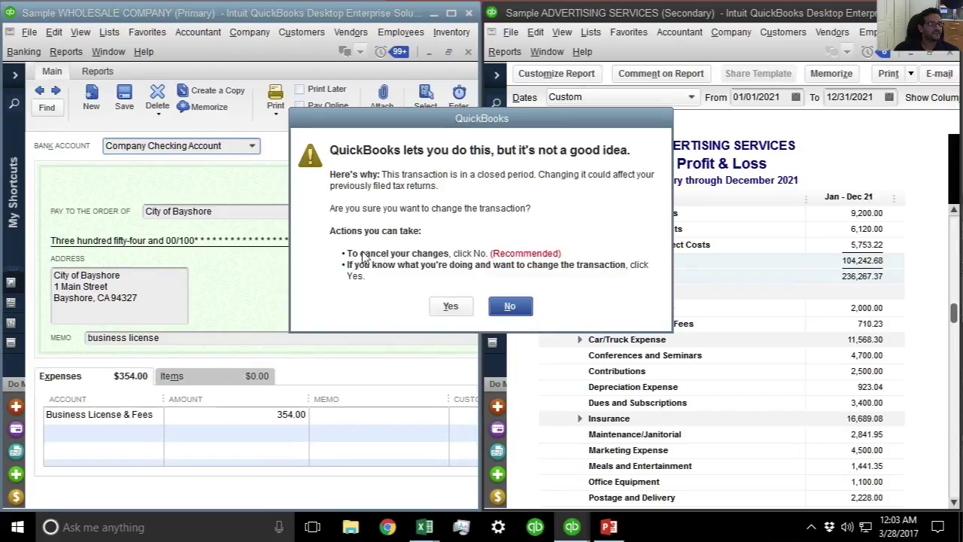
{"action": "left_click", "coordinate": [450, 307]}
{"action": "left_click", "coordinate": [441, 179]}
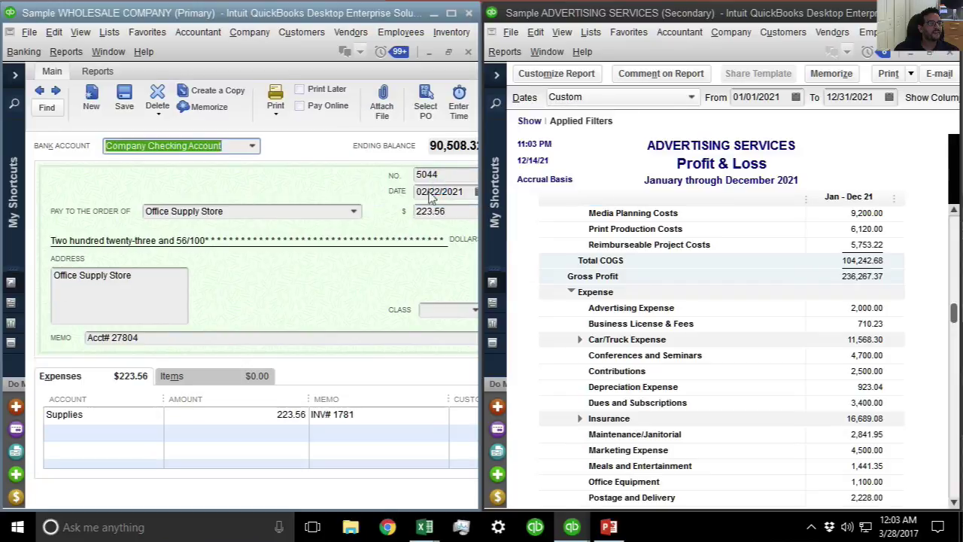
{"action": "key", "text": "Escape"}
Step: Delete the County of Middlefield check 5039 and close the emptied detail report
{"action": "double_click", "coordinate": [170, 229]}
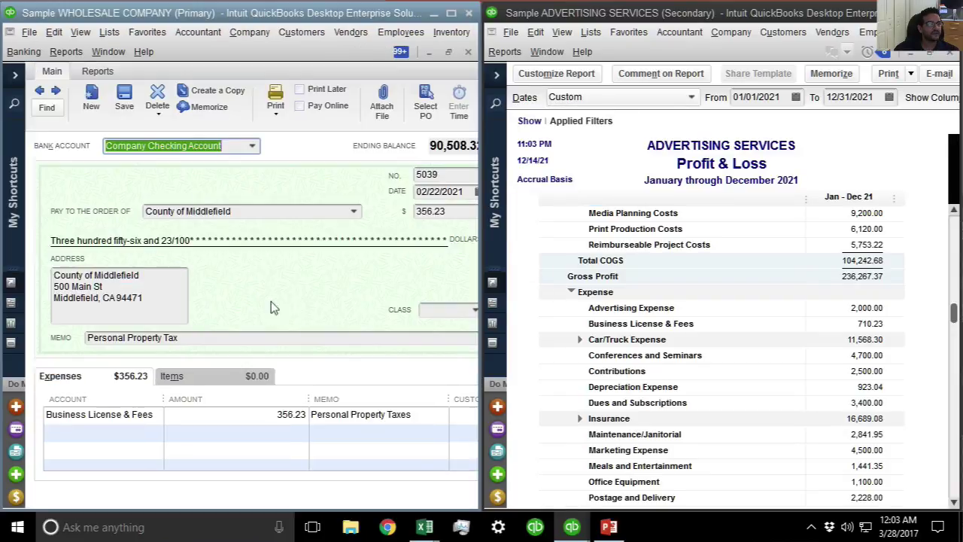
{"action": "right_click", "coordinate": [261, 281]}
{"action": "left_click", "coordinate": [304, 326]}
{"action": "left_click", "coordinate": [450, 308]}
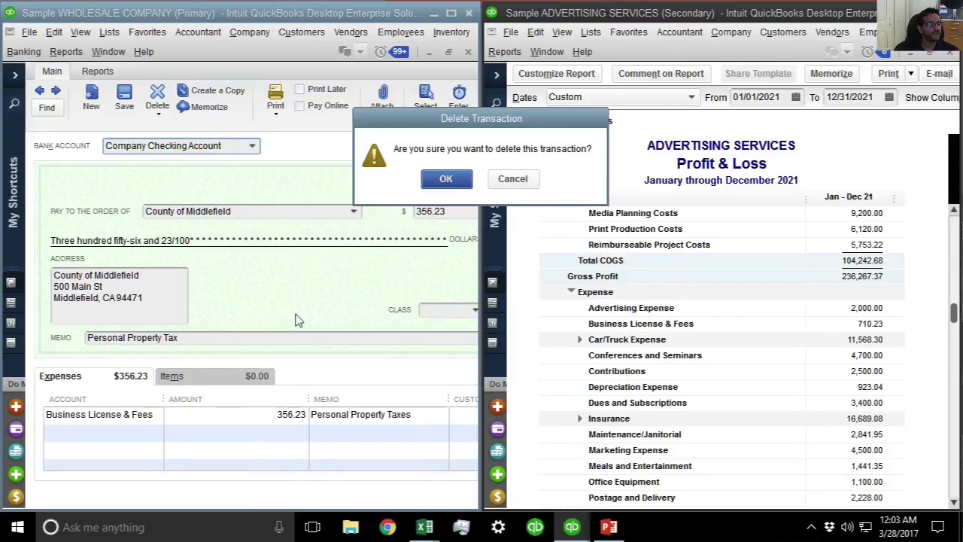
{"action": "left_click", "coordinate": [447, 179]}
{"action": "key", "text": "Escape"}
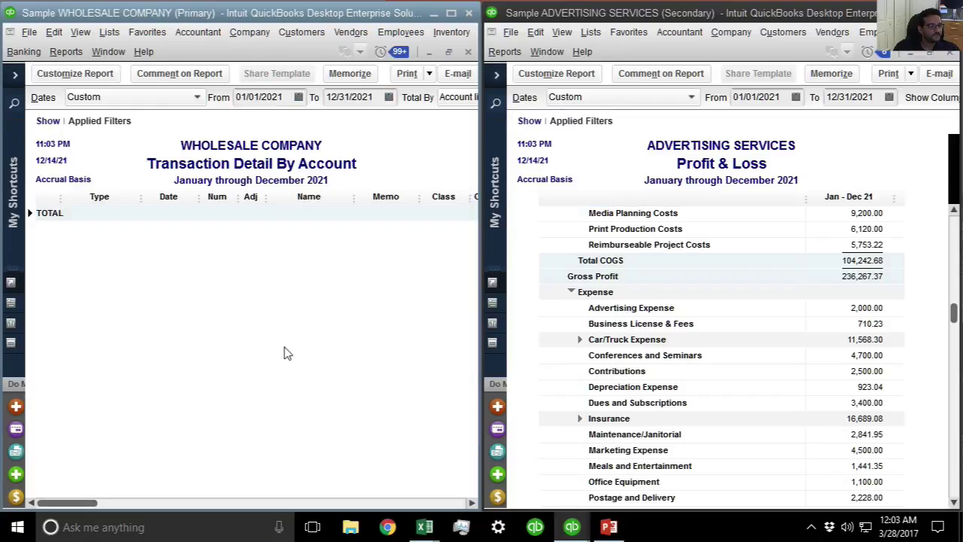
{"action": "key", "text": "Escape"}
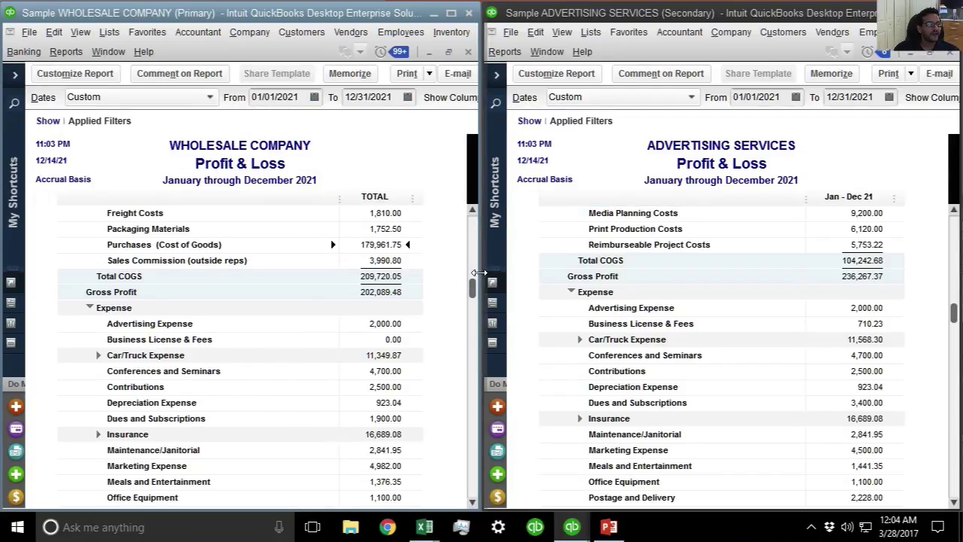
Step: Refresh the Wholesale report and resize both P&L windows to share the screen
{"action": "left_click_drag", "start_coordinate": [482, 279], "coordinate": [756, 277]}
{"action": "left_click", "coordinate": [704, 53]}
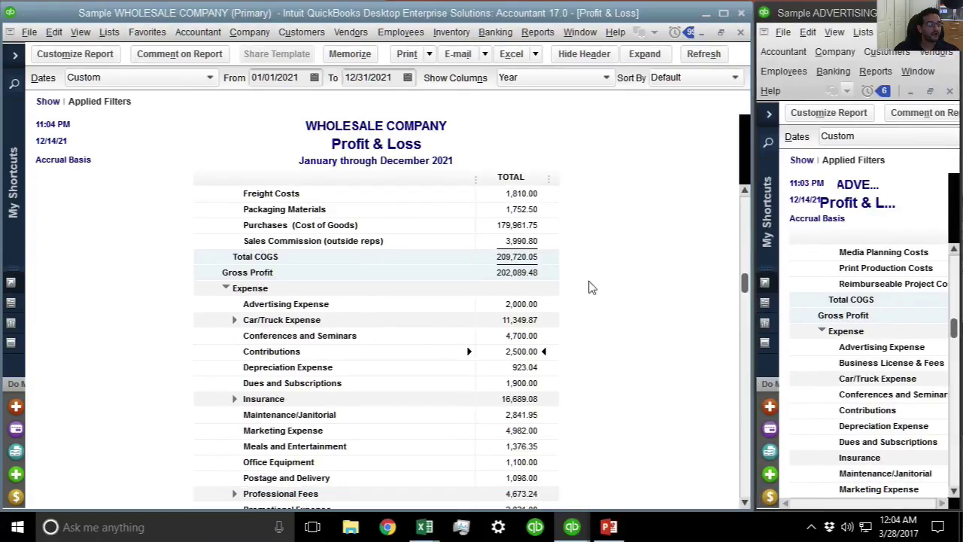
{"action": "left_click_drag", "start_coordinate": [756, 267], "coordinate": [518, 267]}
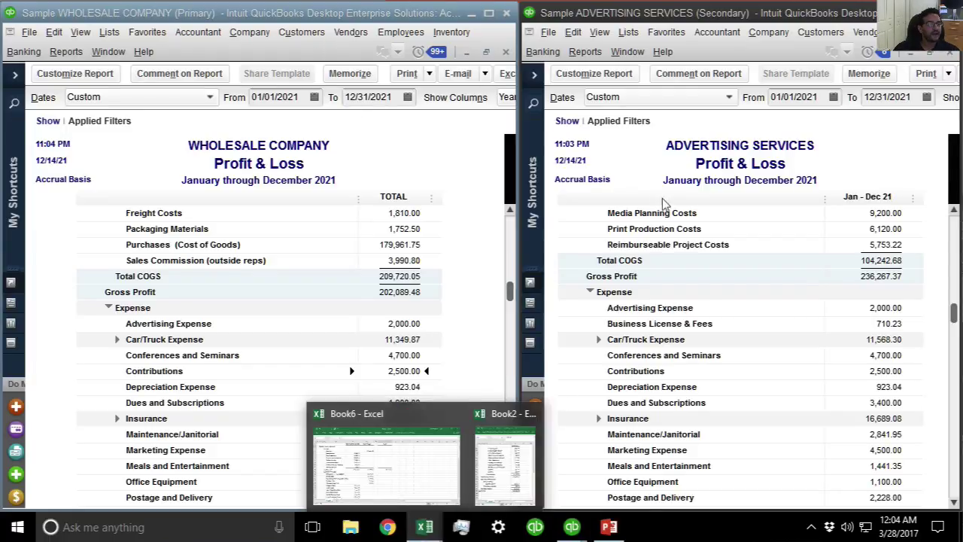
Step: Close the Book2 and Book6 workbooks without saving
{"action": "left_click", "coordinate": [487, 482]}
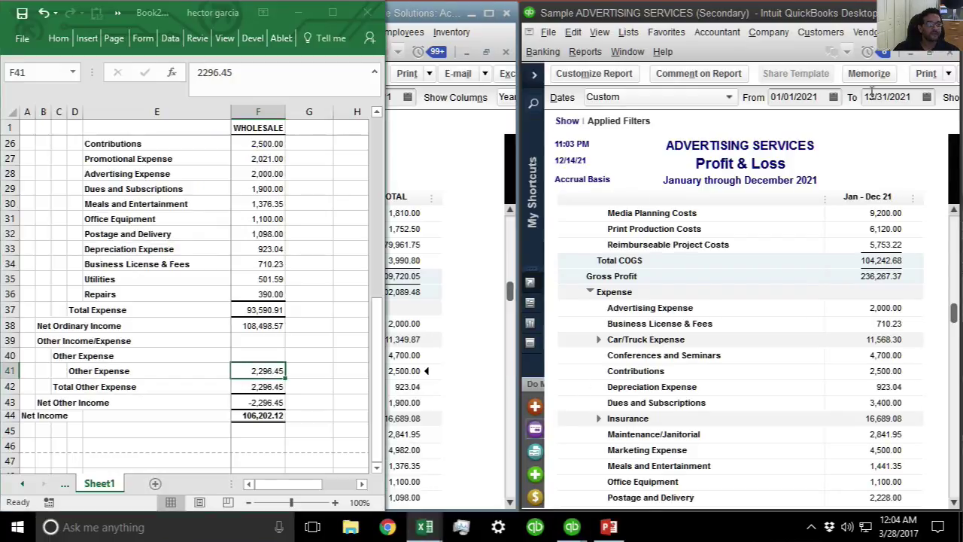
{"action": "left_click", "coordinate": [365, 16]}
{"action": "left_click", "coordinate": [486, 280]}
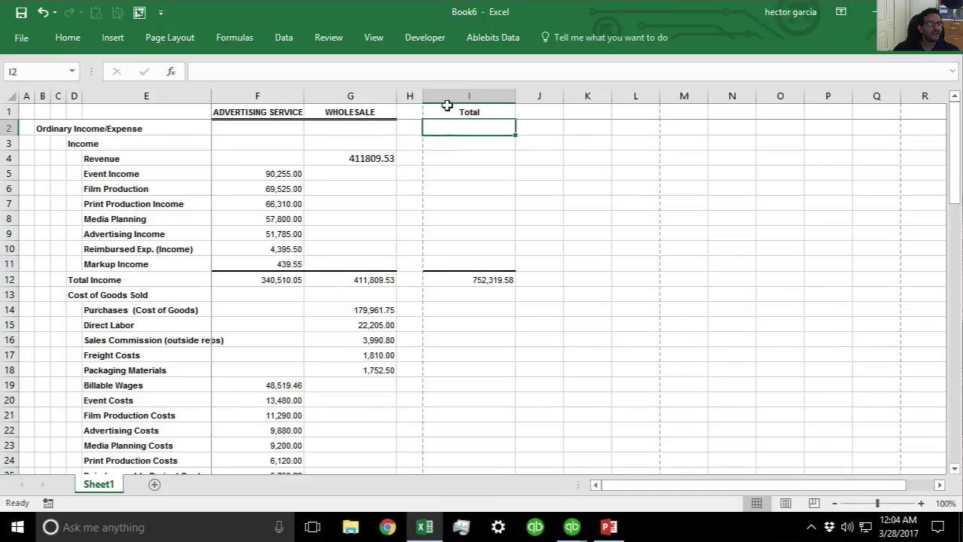
{"action": "key", "text": "alt+F4"}
{"action": "left_click", "coordinate": [485, 280]}
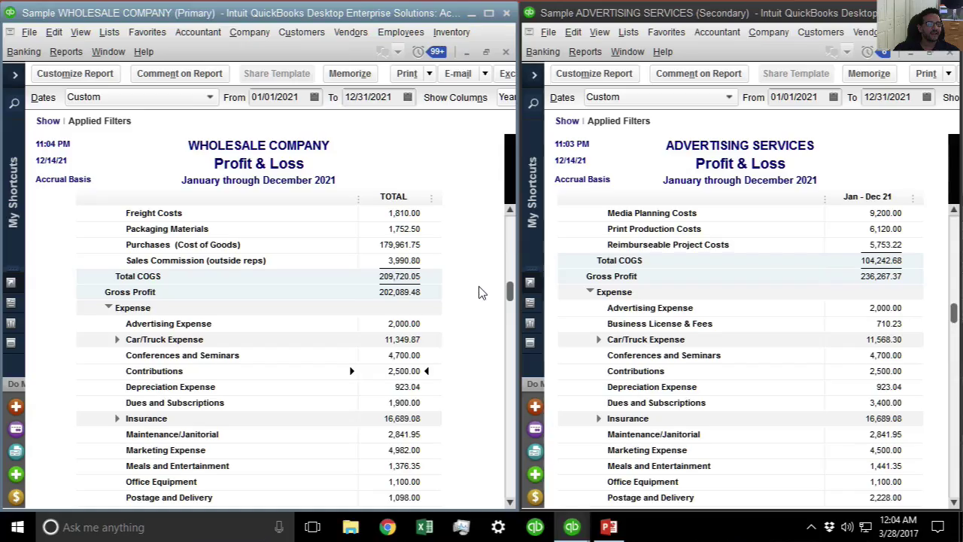
Step: Export the Wholesale P&L report to a new Excel workbook via Create New Worksheet
{"action": "left_click", "coordinate": [483, 75]}
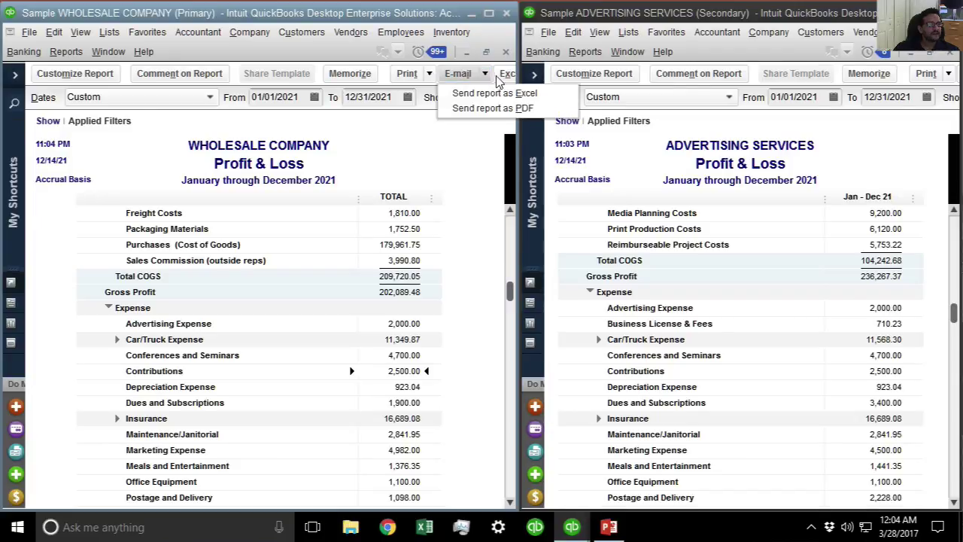
{"action": "left_click", "coordinate": [514, 146]}
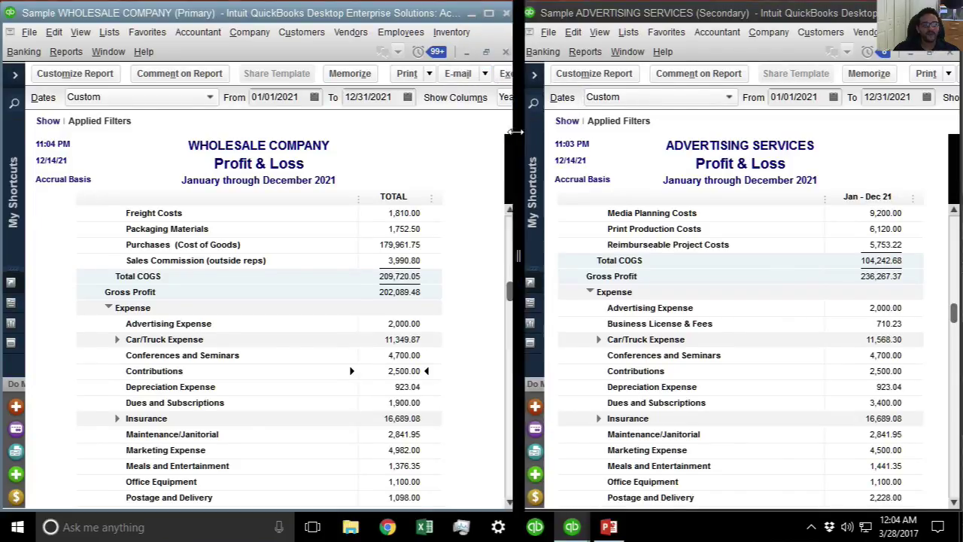
{"action": "left_click_drag", "start_coordinate": [519, 145], "coordinate": [714, 113]}
{"action": "left_click", "coordinate": [535, 54]}
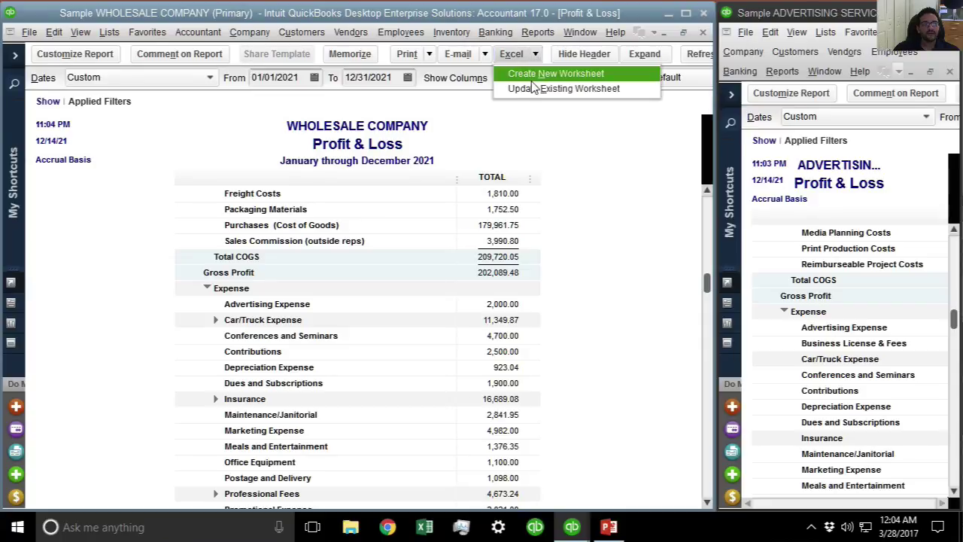
{"action": "left_click", "coordinate": [532, 83]}
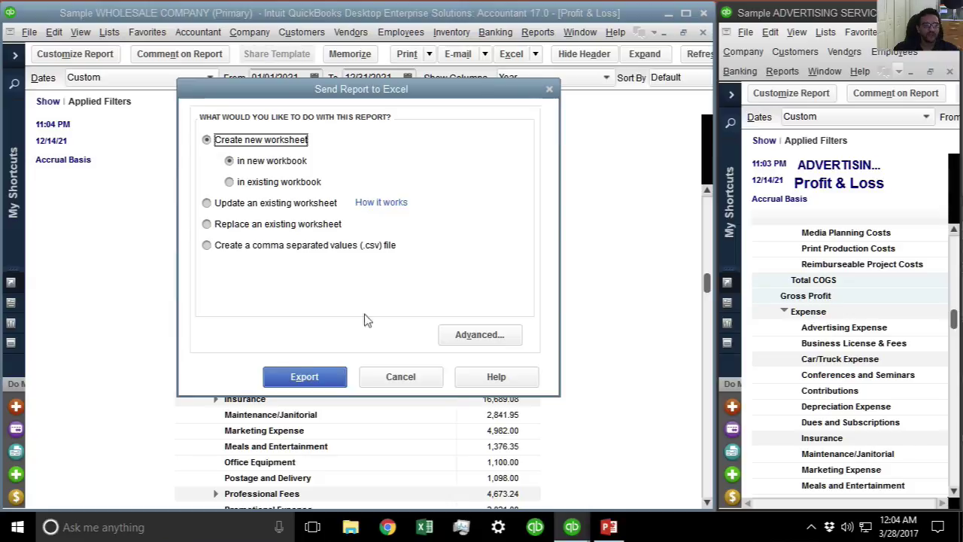
{"action": "left_click", "coordinate": [317, 376]}
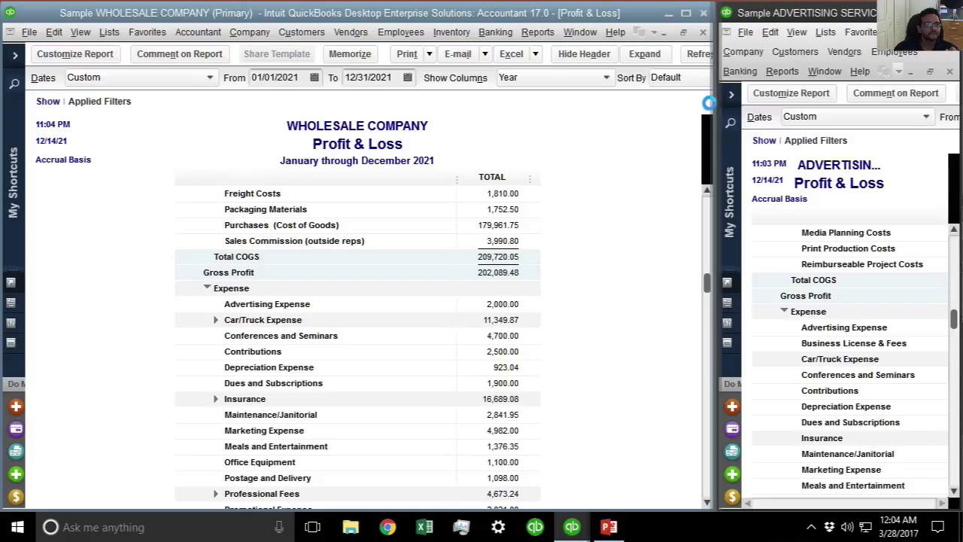
Step: Export the Advertising Services P&L report to a new Excel workbook, then switch to Excel
{"action": "left_click_drag", "start_coordinate": [717, 107], "coordinate": [293, 109]}
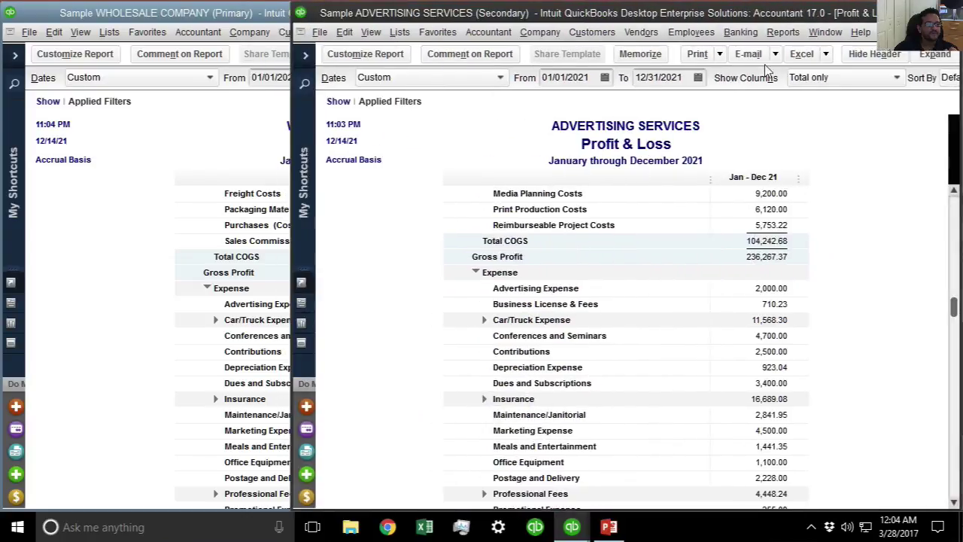
{"action": "left_click", "coordinate": [826, 60]}
{"action": "left_click", "coordinate": [820, 87]}
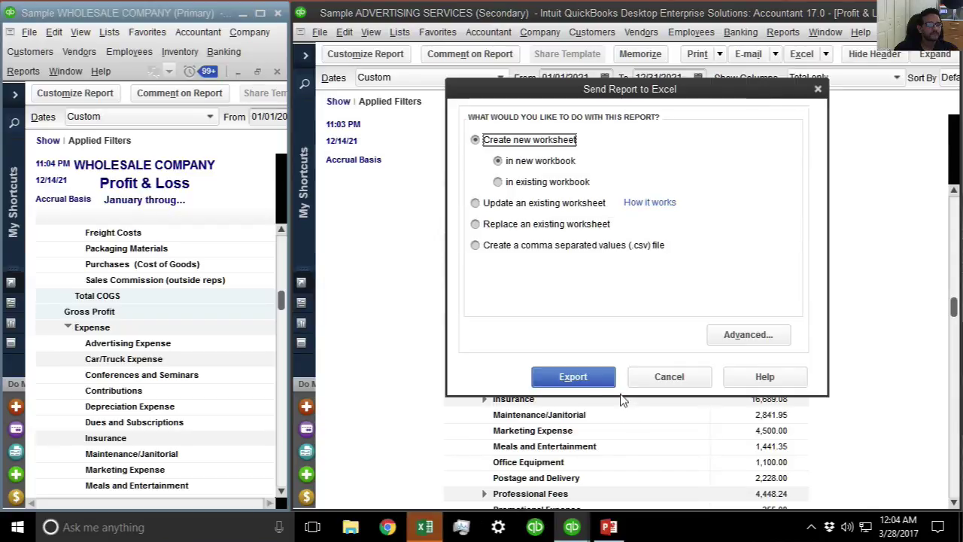
{"action": "key", "text": "Return"}
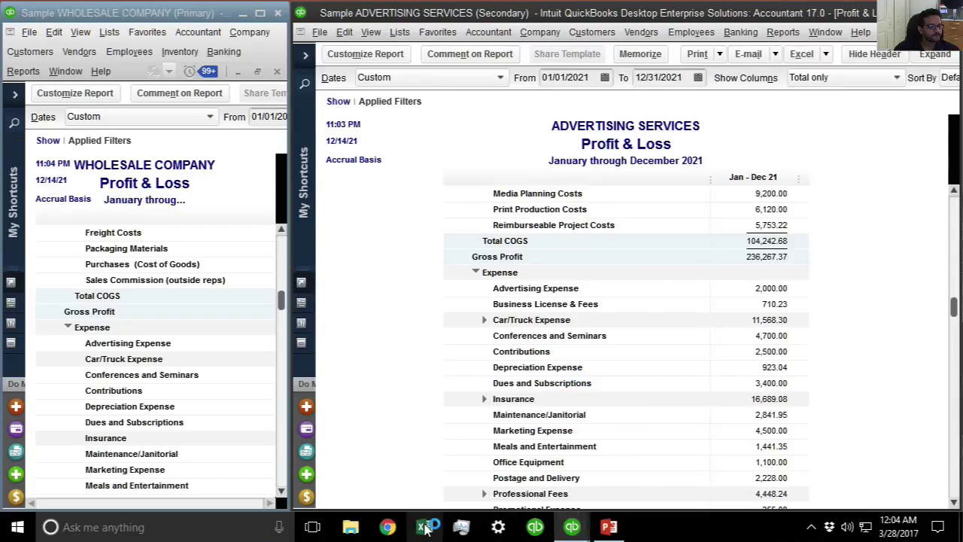
{"action": "left_click", "coordinate": [426, 527]}
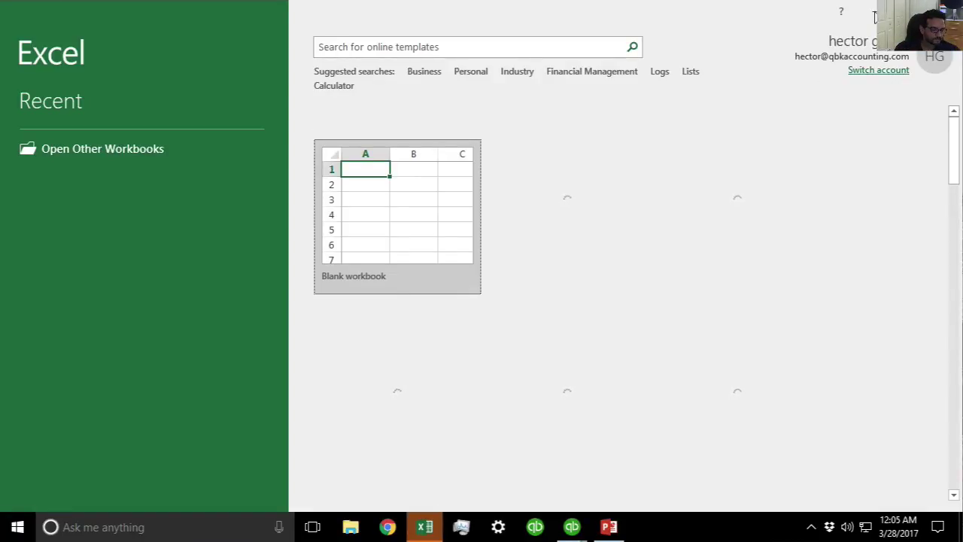
Step: Snap the Wholesale export Book2 to the right half and Services Book4 to the left half
{"action": "mouse_move", "coordinate": [427, 533]}
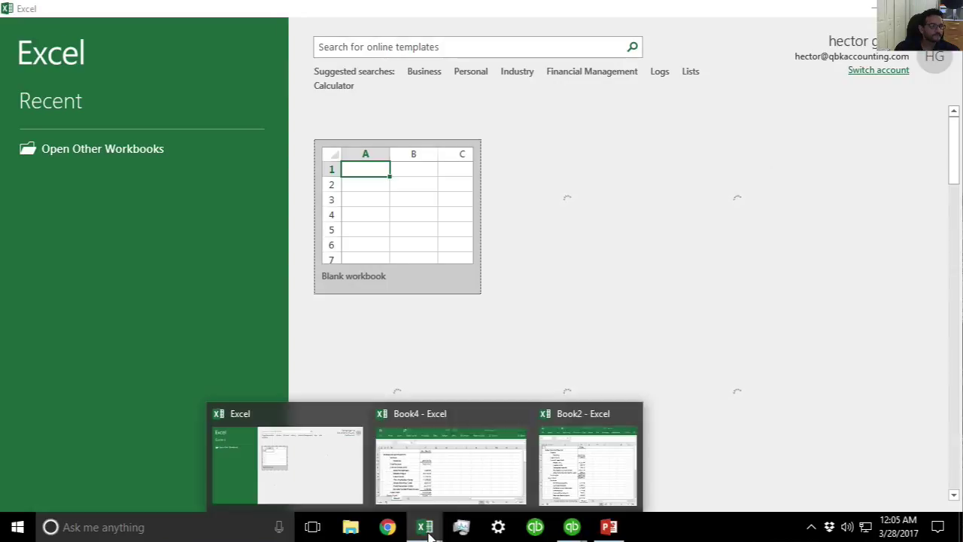
{"action": "left_click", "coordinate": [450, 463]}
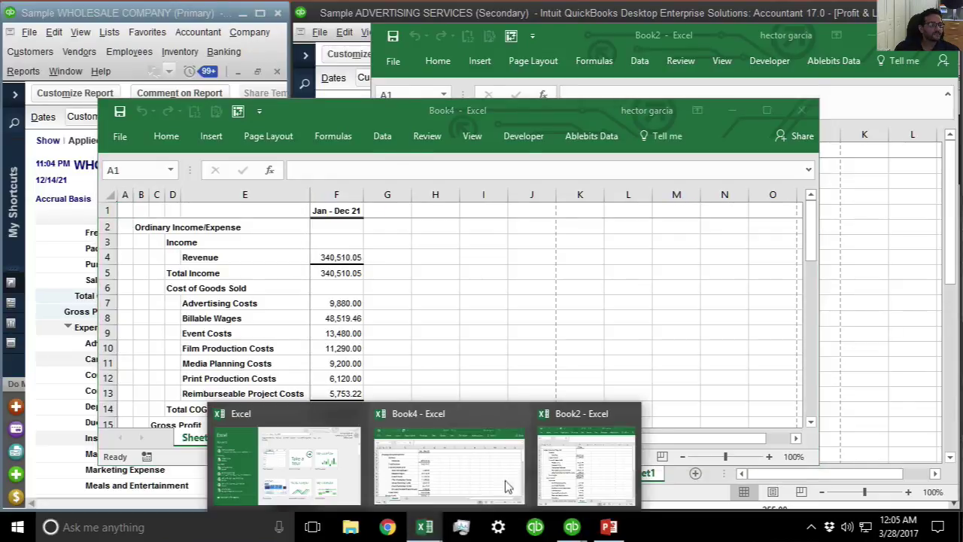
{"action": "left_click", "coordinate": [585, 467]}
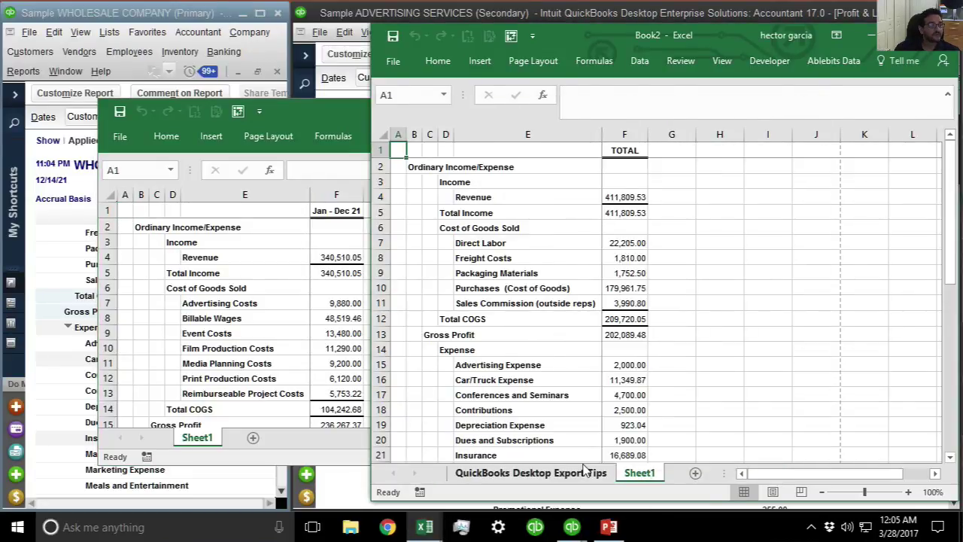
{"action": "key", "text": "super+Right"}
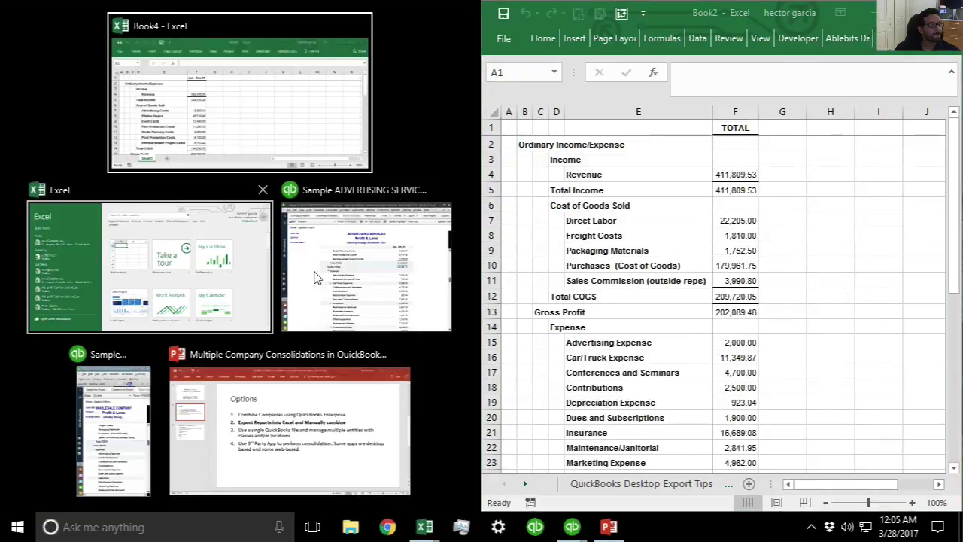
{"action": "left_click", "coordinate": [275, 129]}
{"action": "key", "text": "super"}
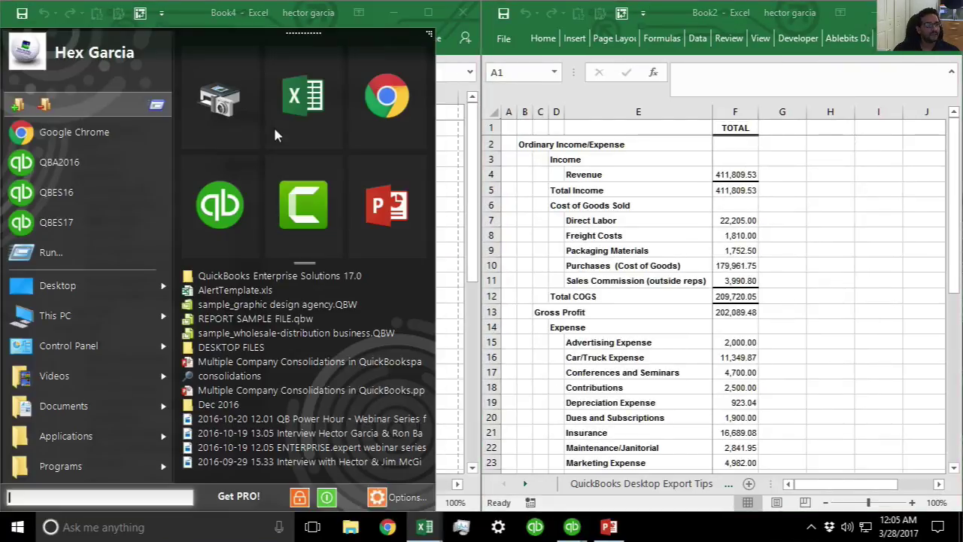
{"action": "left_click", "coordinate": [494, 226]}
{"action": "left_click", "coordinate": [644, 235]}
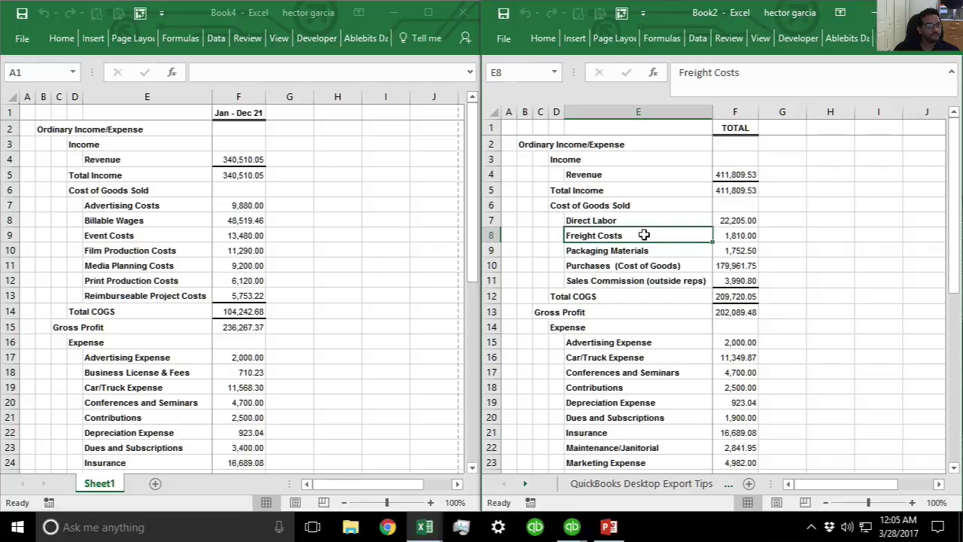
Step: Enter column headings in F1: WHOLESALE in Book2 and SERVICES in Book4
{"action": "left_click", "coordinate": [736, 128]}
{"action": "type", "text": "WH"}
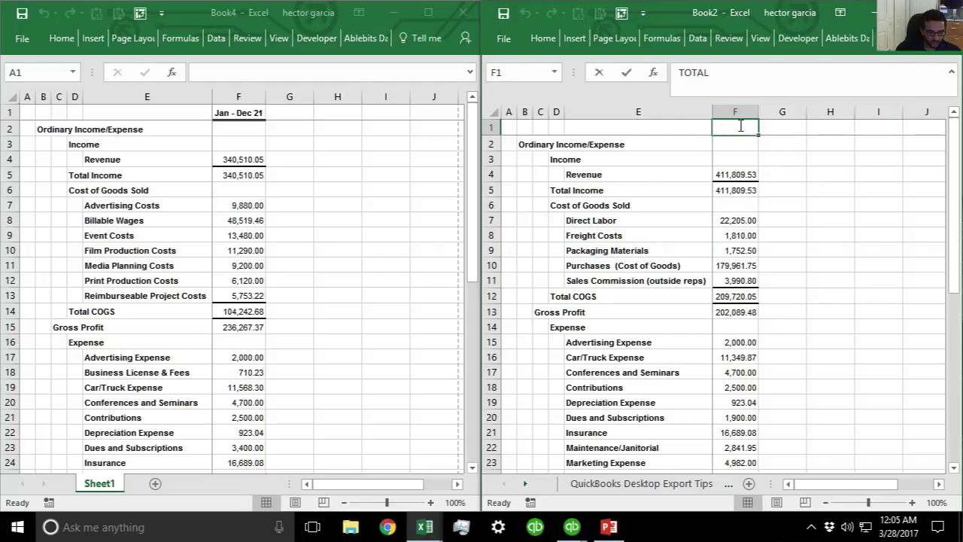
{"action": "type", "text": "OLESALE"}
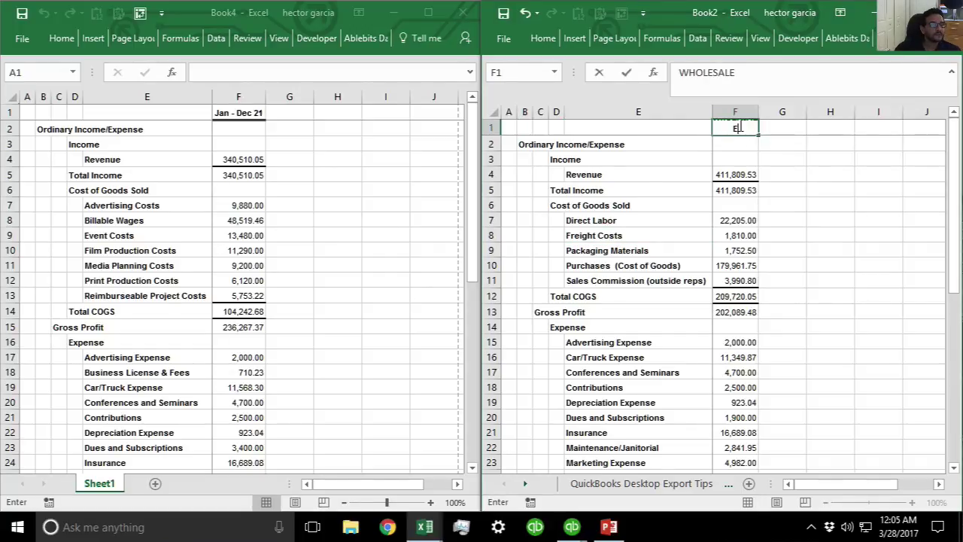
{"action": "key", "text": "BackSpace"}
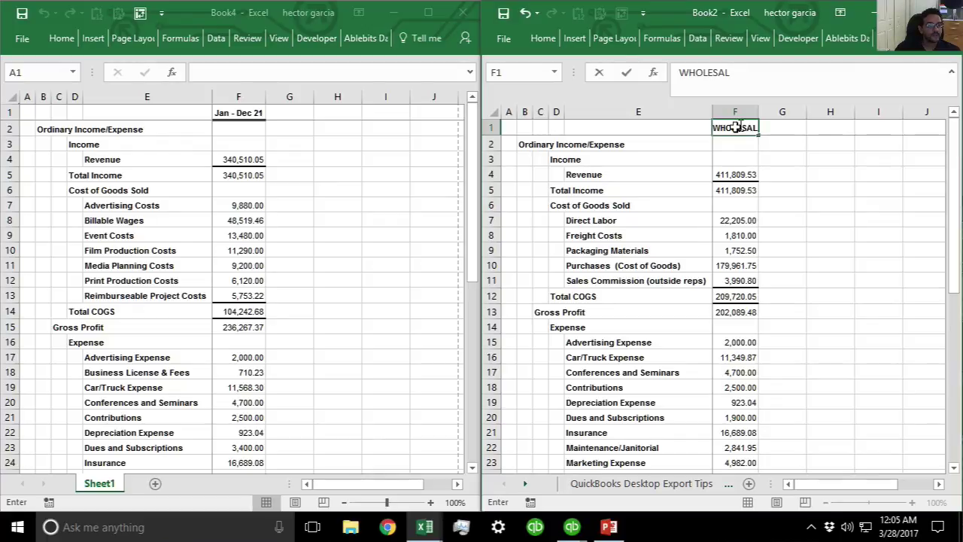
{"action": "key", "text": "Return"}
{"action": "left_click", "coordinate": [233, 113]}
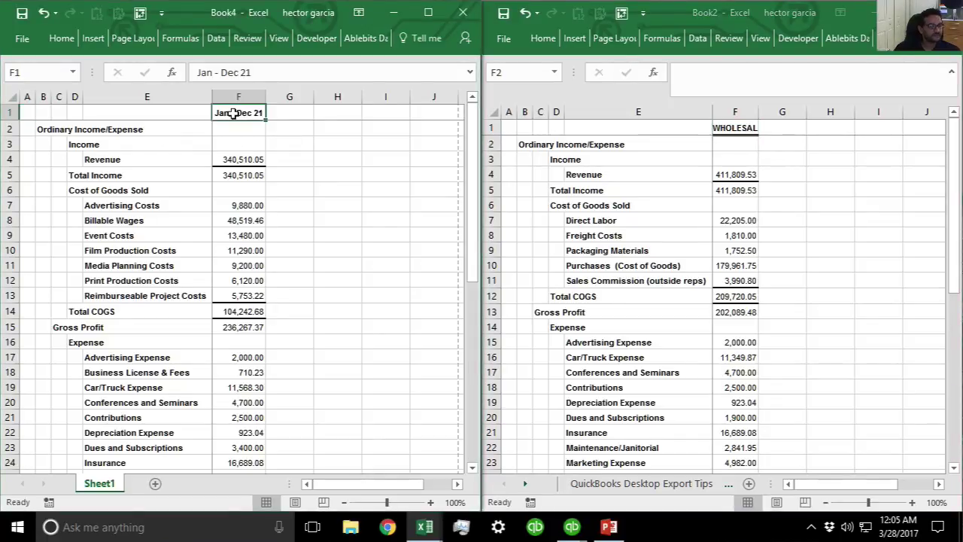
{"action": "type", "text": "SERVICES"}
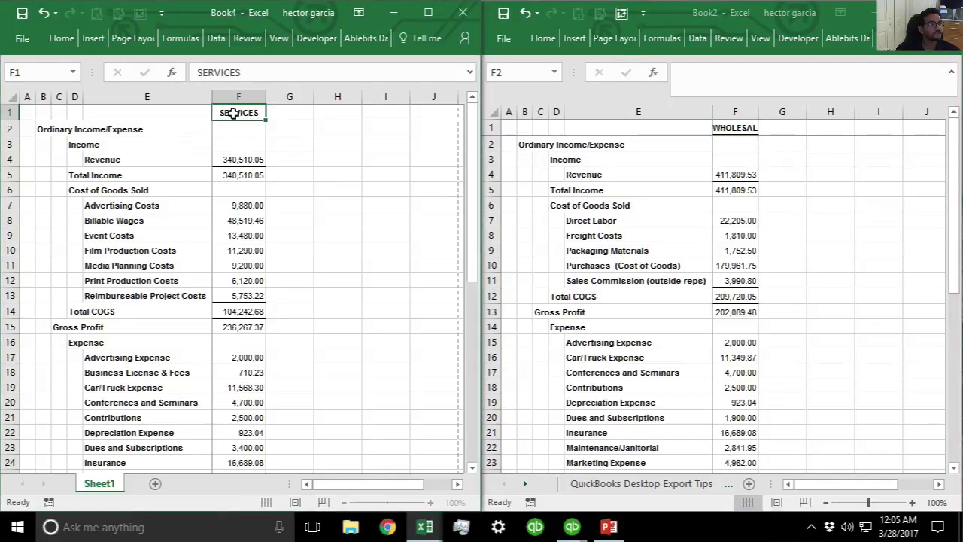
{"action": "key", "text": "Return"}
Step: Widen Book2's column F and correct its heading to read WHOLESALE in full
{"action": "left_click", "coordinate": [696, 96]}
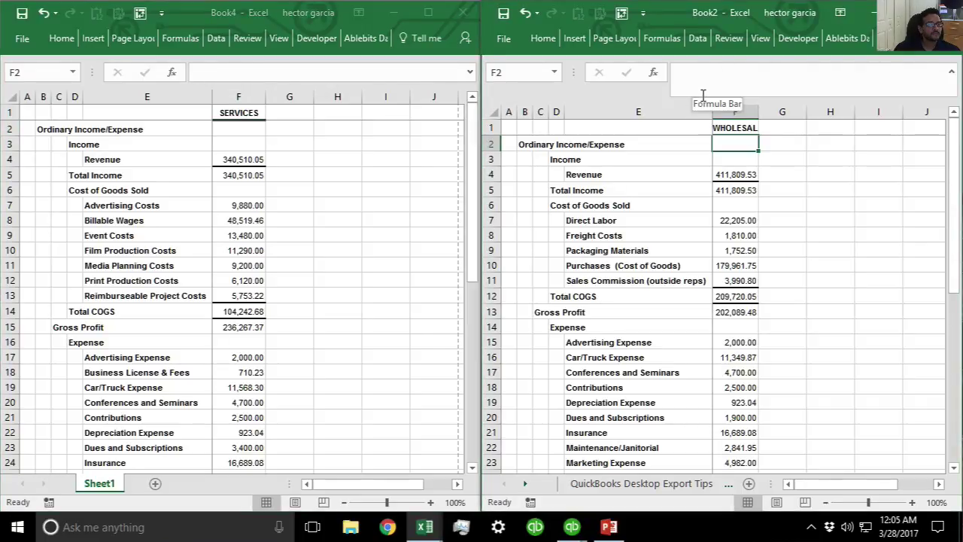
{"action": "left_click_drag", "start_coordinate": [701, 103], "coordinate": [778, 97]}
{"action": "left_click", "coordinate": [790, 207]}
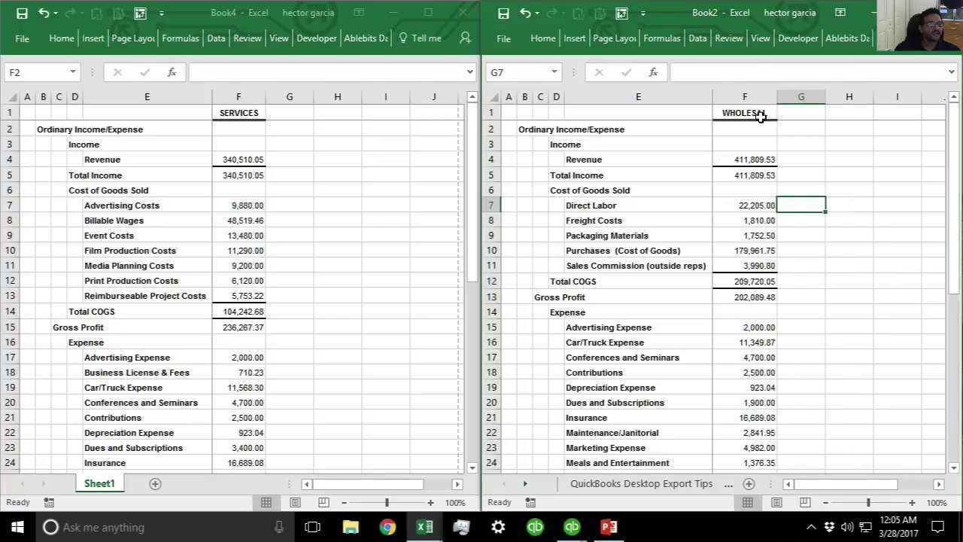
{"action": "double_click", "coordinate": [770, 112]}
{"action": "type", "text": "E"}
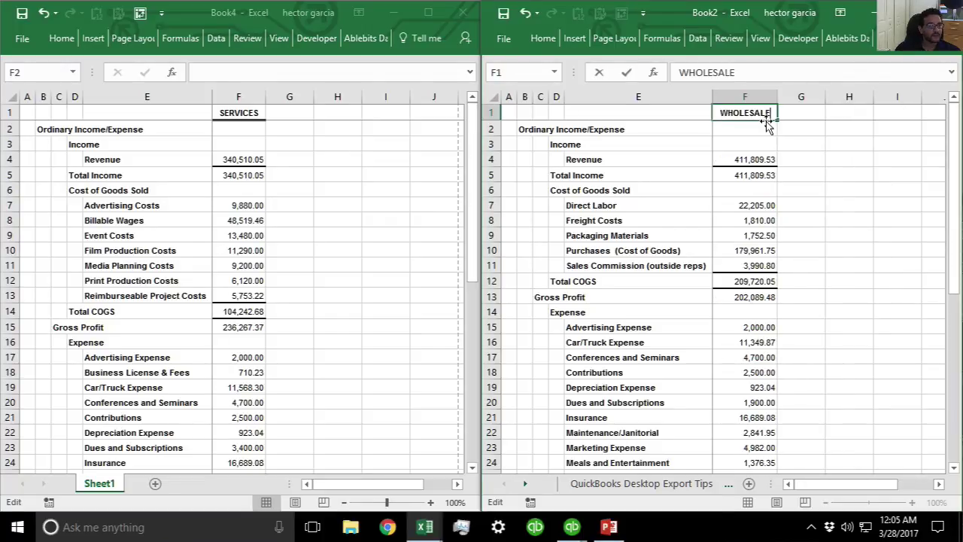
{"action": "key", "text": "Return"}
{"action": "left_click", "coordinate": [600, 162]}
{"action": "left_click_drag", "start_coordinate": [600, 162], "coordinate": [745, 161]}
{"action": "left_click", "coordinate": [226, 161]}
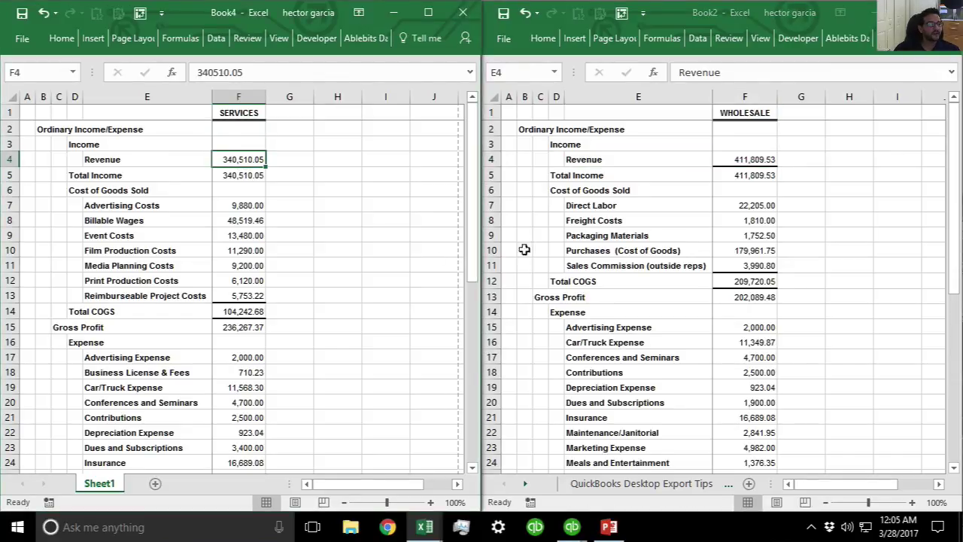
Step: Hide the Cost of Goods Sold detail rows 6–11 in the Wholesale sheet
{"action": "left_click_drag", "start_coordinate": [757, 207], "coordinate": [771, 267]}
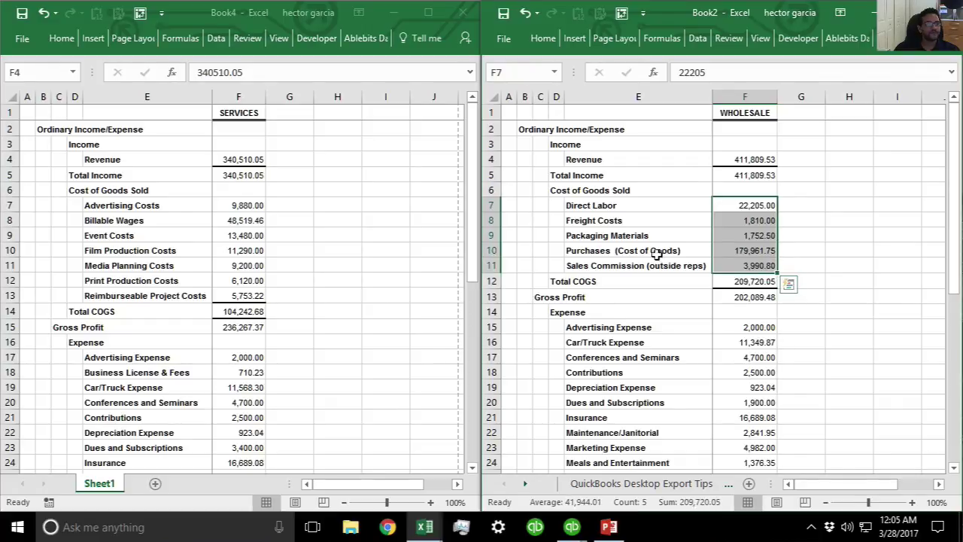
{"action": "left_click", "coordinate": [521, 190]}
{"action": "left_click_drag", "start_coordinate": [483, 194], "coordinate": [483, 266]}
{"action": "right_click", "coordinate": [622, 222]}
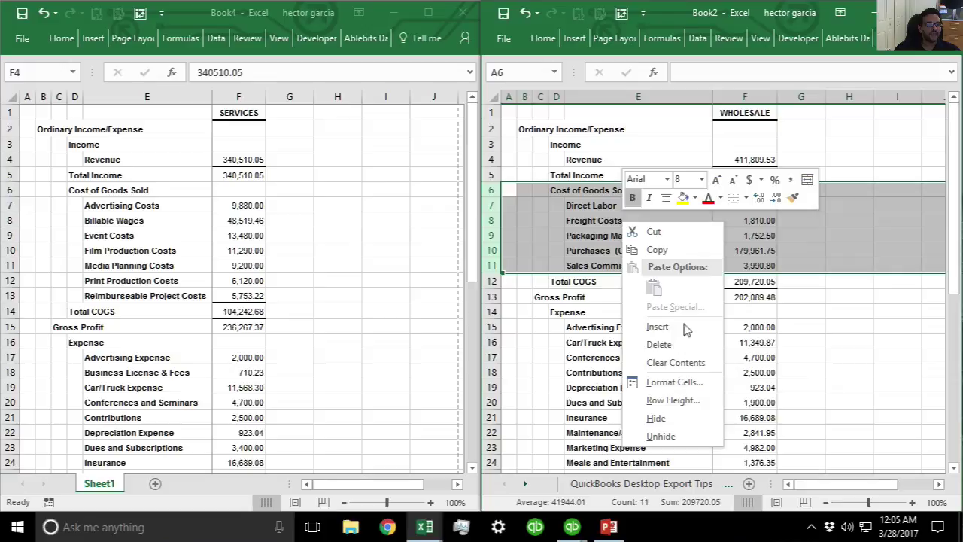
{"action": "left_click", "coordinate": [672, 420]}
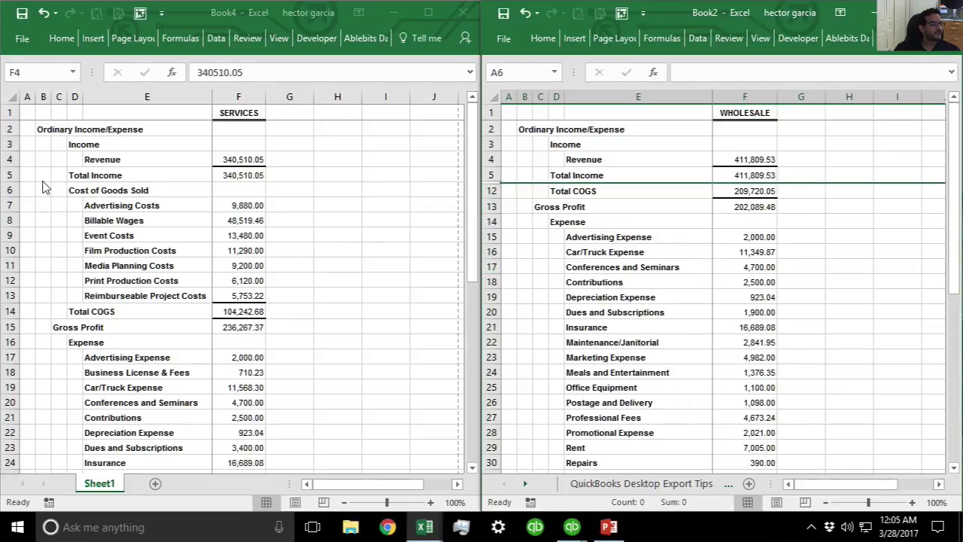
Step: Hide the Cost of Goods Sold detail rows 6–13 in the Services sheet
{"action": "left_click_drag", "start_coordinate": [9, 191], "coordinate": [8, 290]}
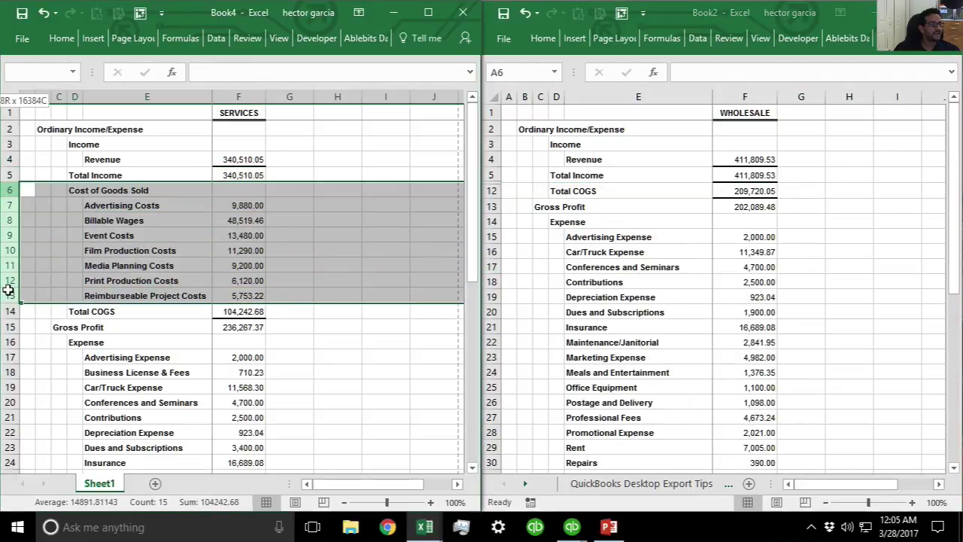
{"action": "right_click", "coordinate": [128, 251]}
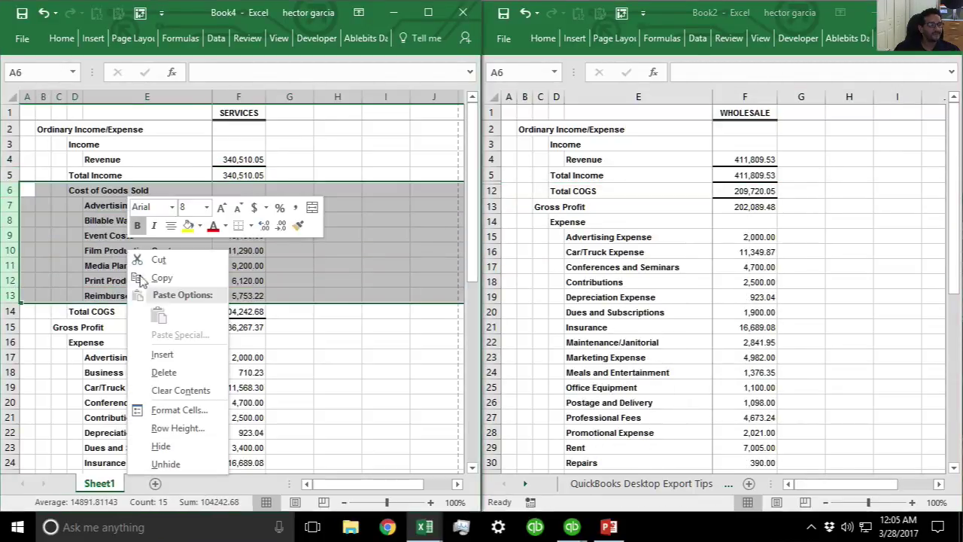
{"action": "left_click", "coordinate": [173, 446]}
{"action": "left_click", "coordinate": [178, 314]}
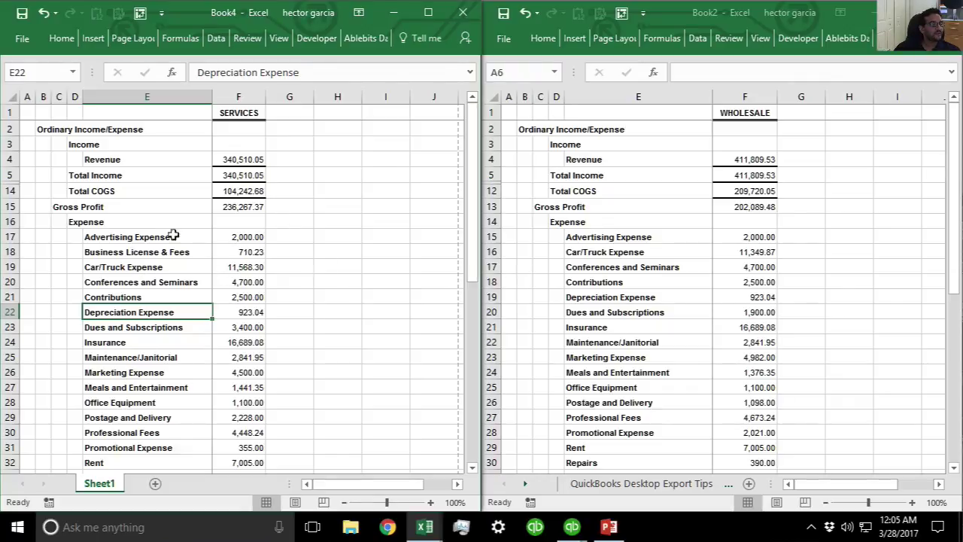
Step: Copy the Services expense amounts from F17 down and paste them into G15 of Book2
{"action": "left_click_drag", "start_coordinate": [249, 238], "coordinate": [238, 413]}
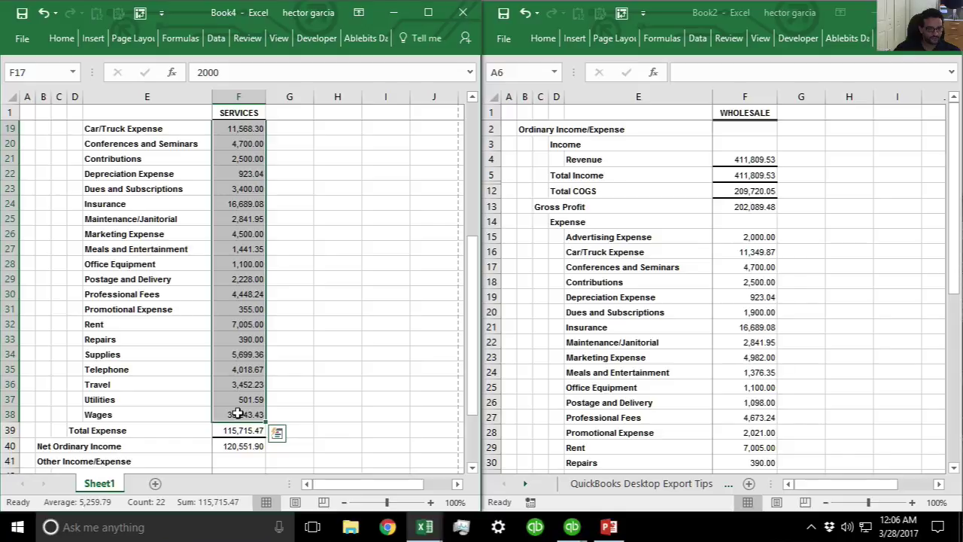
{"action": "key", "text": "ctrl+c"}
{"action": "left_click", "coordinate": [801, 239]}
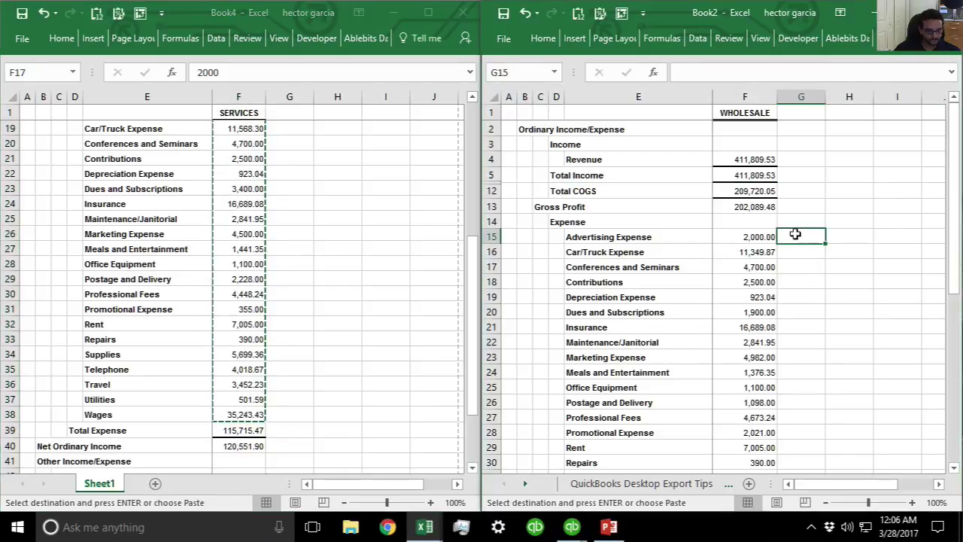
{"action": "key", "text": "ctrl+v"}
{"action": "scroll", "coordinate": [796, 299], "scroll_direction": "down", "scroll_amount": 5}
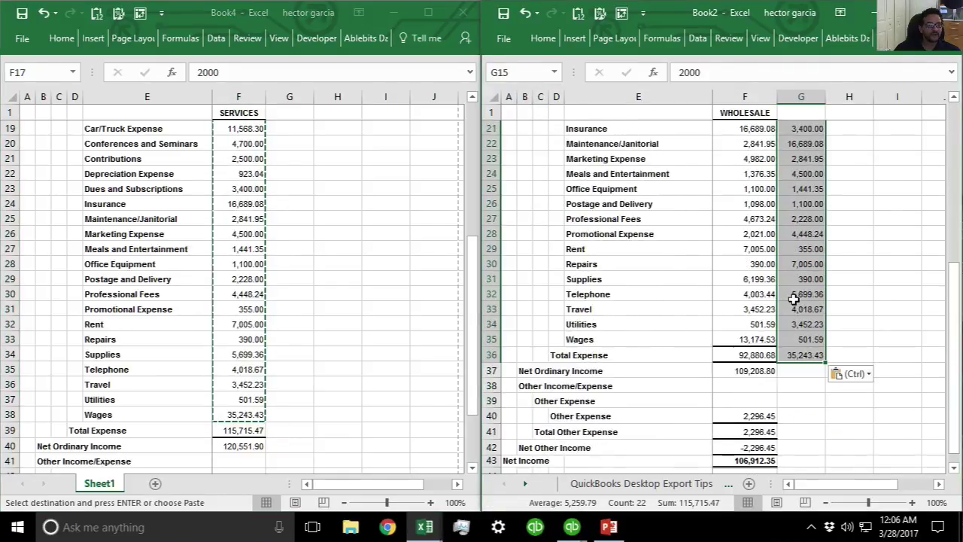
{"action": "left_click", "coordinate": [801, 371]}
{"action": "left_click", "coordinate": [796, 356]}
{"action": "key", "text": "ctrl"}
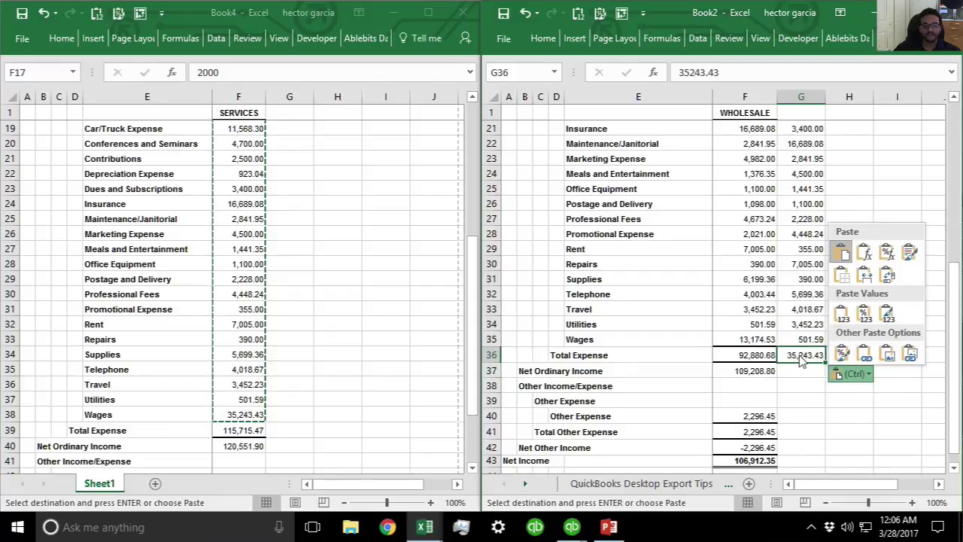
{"action": "key", "text": "Escape"}
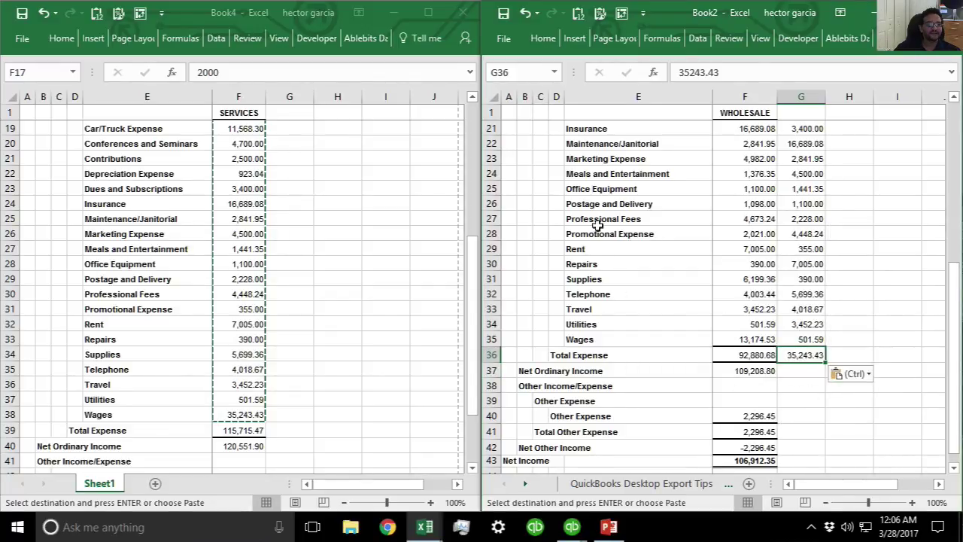
Step: Compare expense account labels like Marketing, Depreciation and Car/Truck across both sheets
{"action": "left_click", "coordinate": [598, 223]}
{"action": "left_click", "coordinate": [619, 158]}
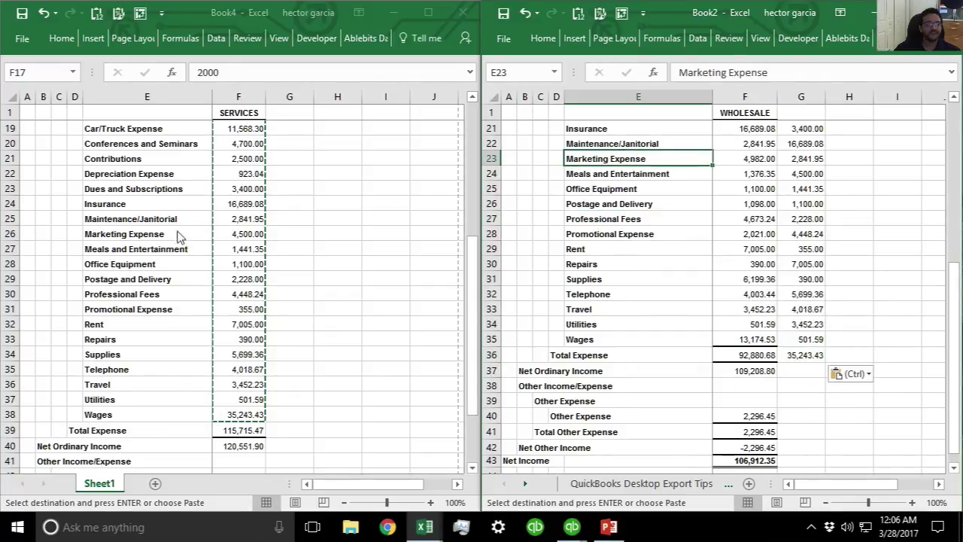
{"action": "left_click", "coordinate": [151, 174]}
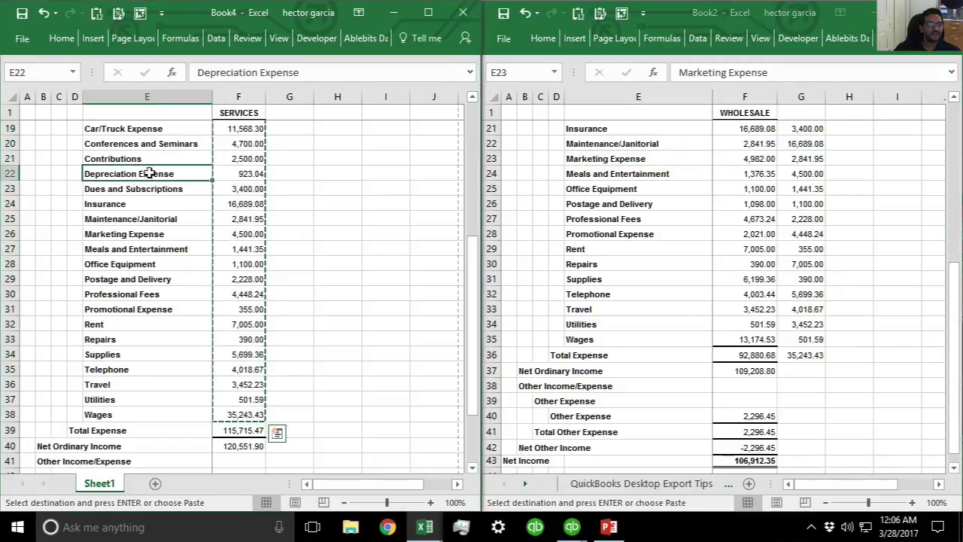
{"action": "left_click", "coordinate": [142, 233]}
{"action": "scroll", "coordinate": [147, 233], "scroll_direction": "up", "scroll_amount": 2}
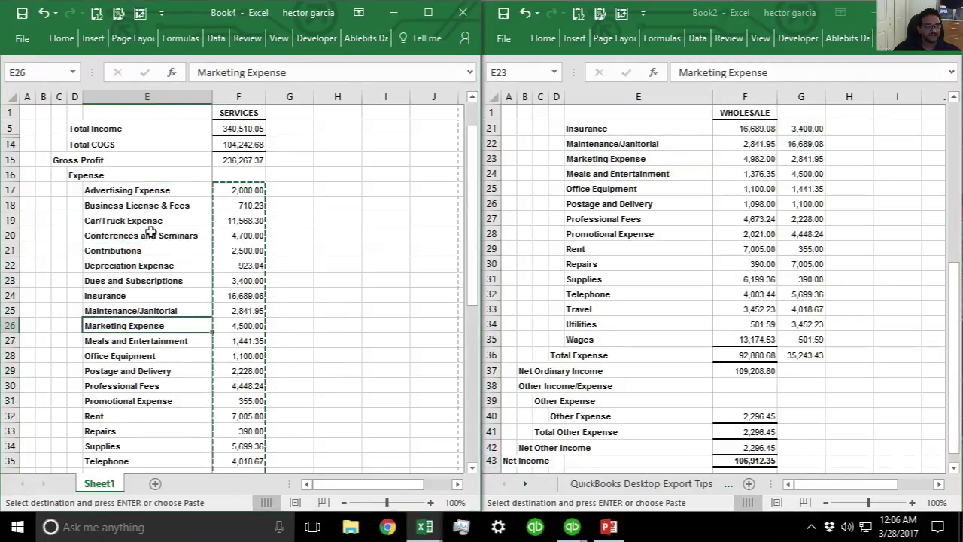
{"action": "left_click", "coordinate": [155, 221]}
{"action": "scroll", "coordinate": [151, 263], "scroll_direction": "up", "scroll_amount": 3}
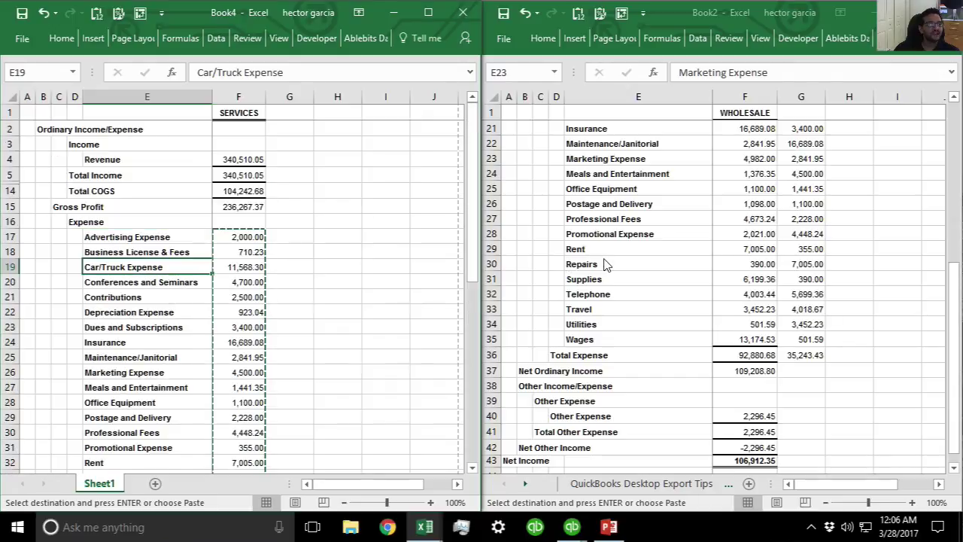
{"action": "left_click", "coordinate": [255, 283]}
{"action": "left_click", "coordinate": [138, 252]}
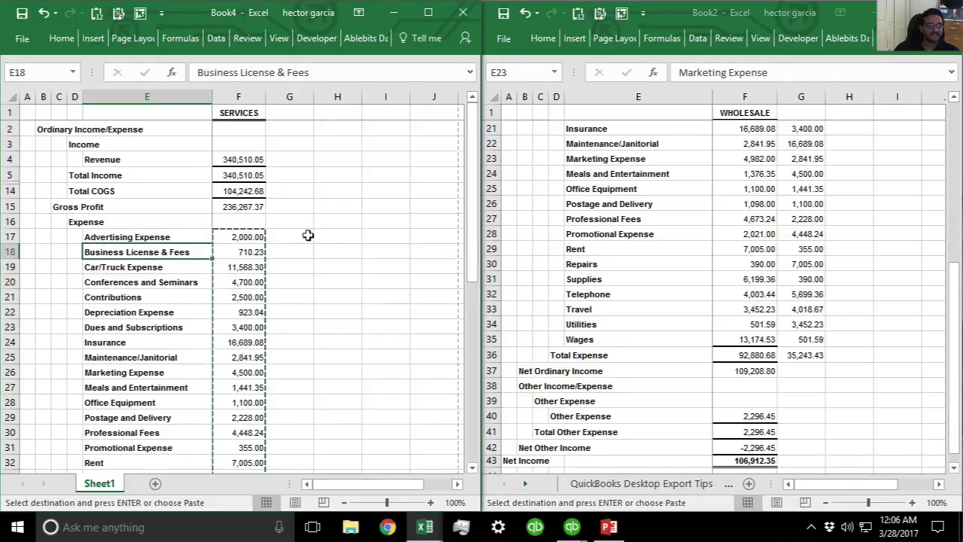
Step: Check the Car/Truck Expense row alignment, then close the Wholesale workbook with Ctrl+W
{"action": "left_click", "coordinate": [606, 242]}
{"action": "scroll", "coordinate": [606, 243], "scroll_direction": "up", "scroll_amount": 5}
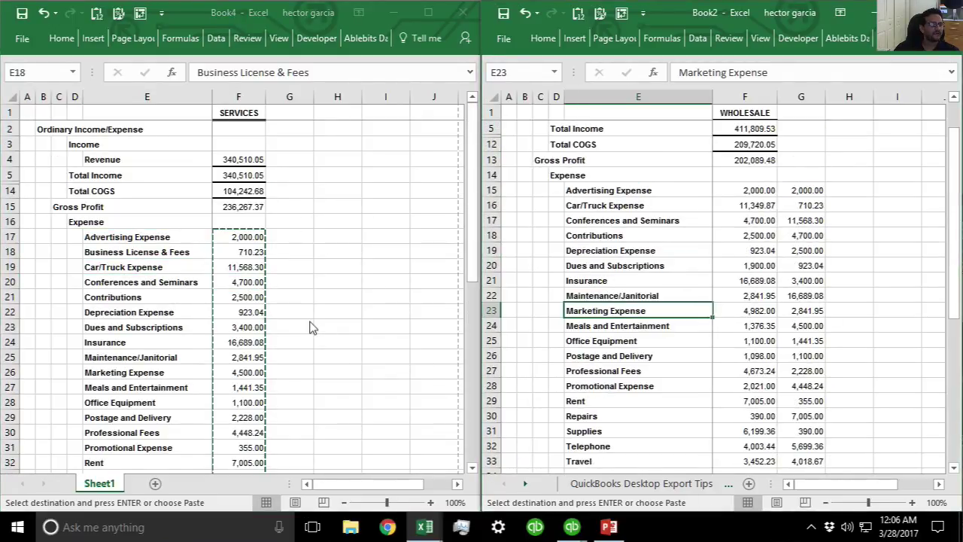
{"action": "left_click", "coordinate": [248, 334]}
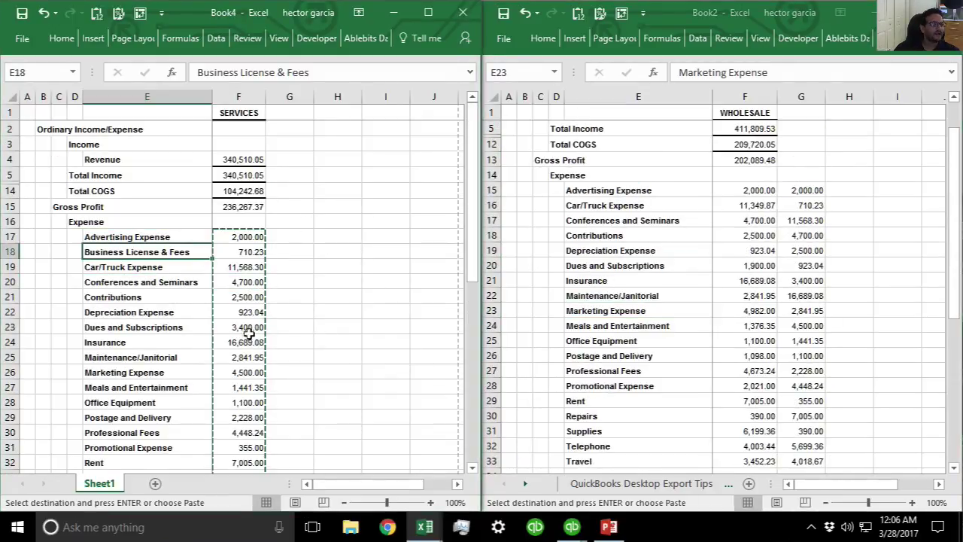
{"action": "left_click", "coordinate": [195, 265]}
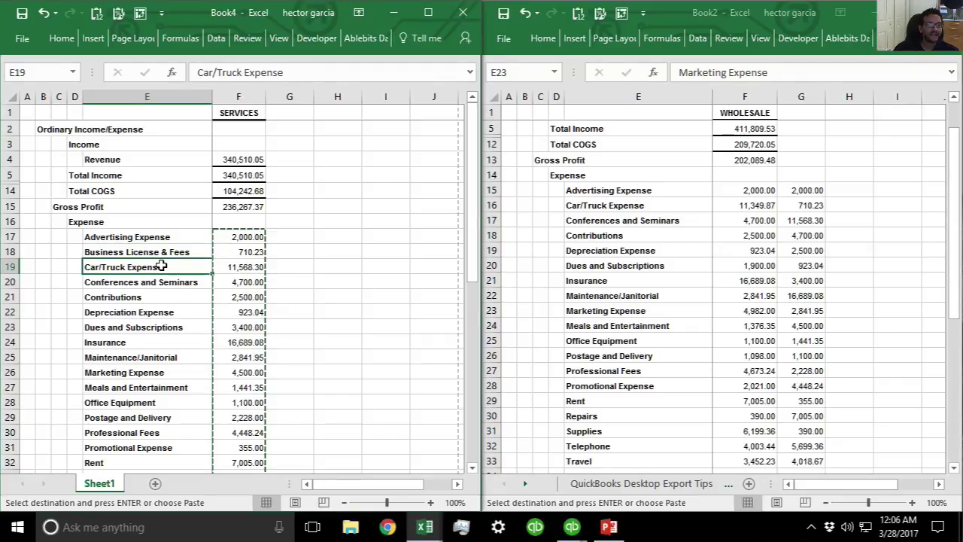
{"action": "left_click", "coordinate": [742, 279]}
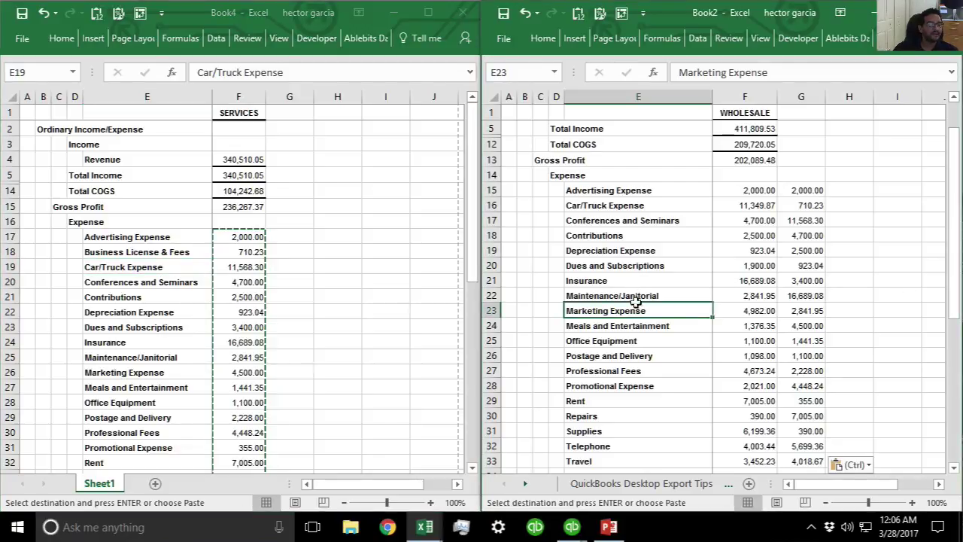
{"action": "scroll", "coordinate": [637, 331], "scroll_direction": "down", "scroll_amount": 1}
{"action": "scroll", "coordinate": [611, 354], "scroll_direction": "down", "scroll_amount": 1}
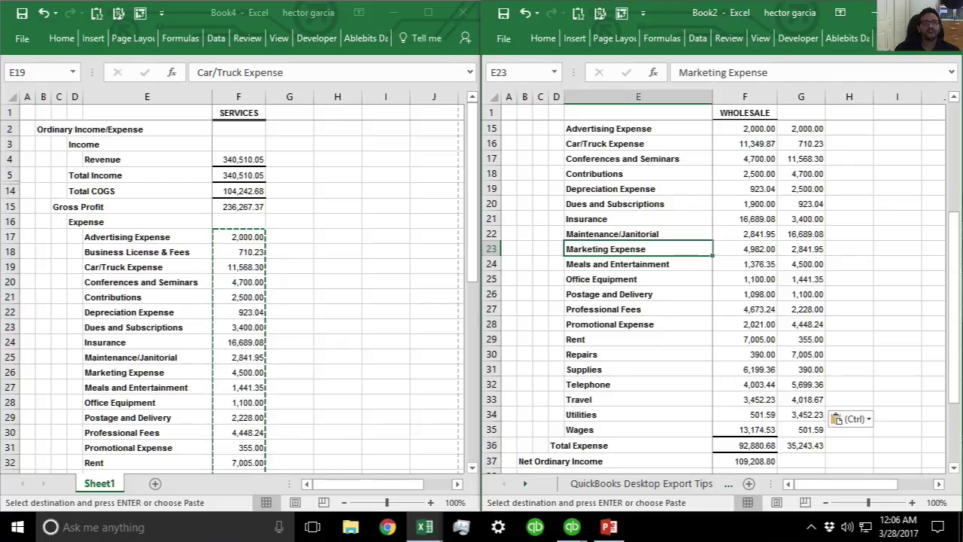
{"action": "key", "text": "ctrl+w"}
Step: Close Book2 and Book4 without saving and widen the Wholesale report to half the screen
{"action": "left_click", "coordinate": [482, 278]}
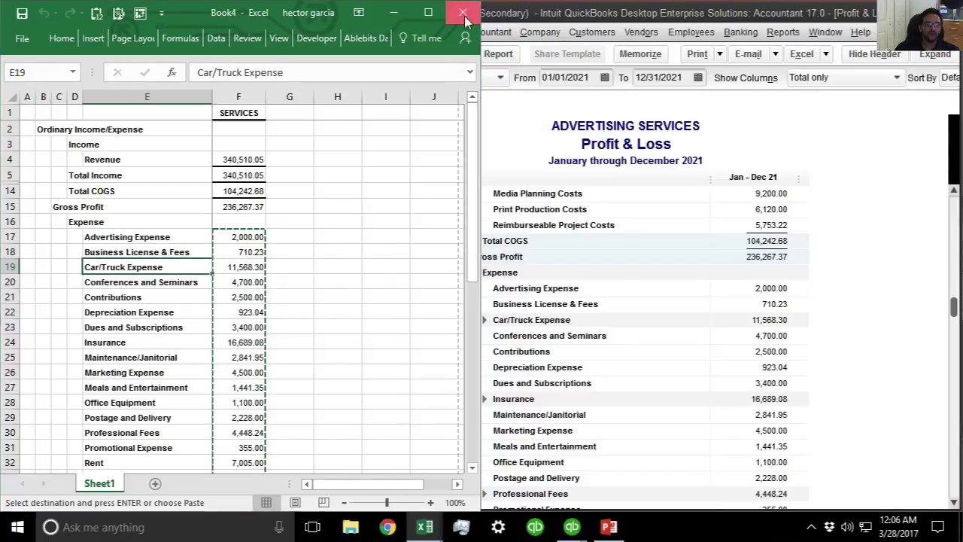
{"action": "left_click", "coordinate": [466, 21]}
{"action": "left_click", "coordinate": [480, 279]}
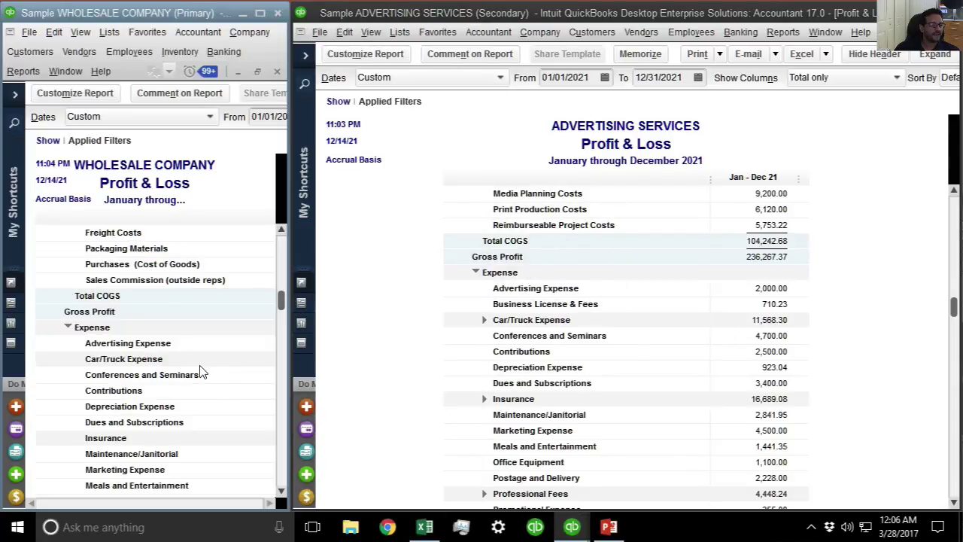
{"action": "left_click_drag", "start_coordinate": [288, 258], "coordinate": [480, 246]}
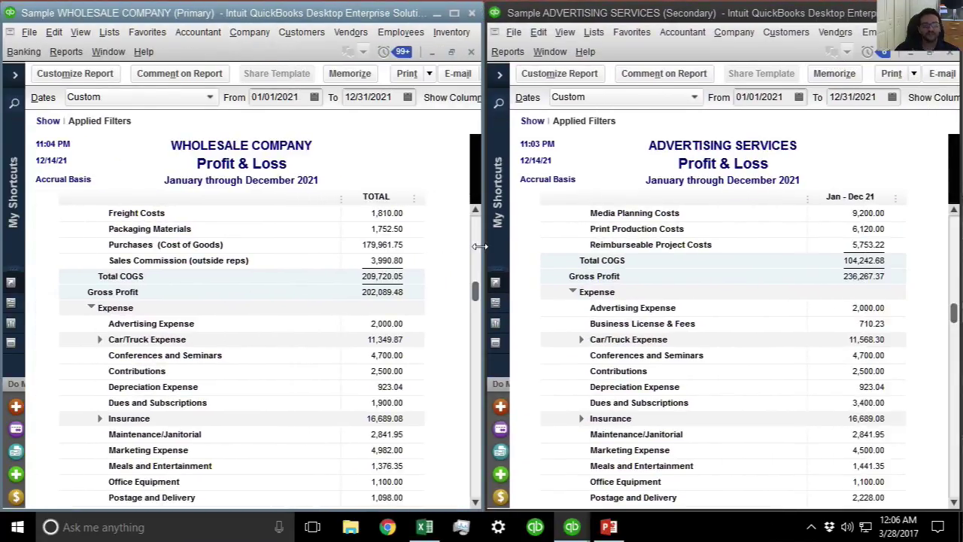
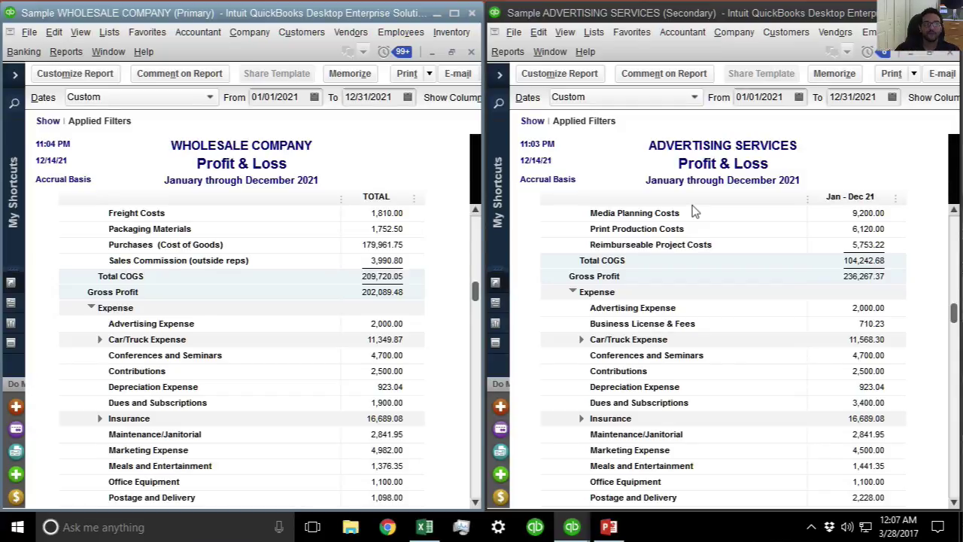
Step: Try exporting Advertising Services lists to IIF and dismiss the secondary-company warning
{"action": "left_click", "coordinate": [513, 31]}
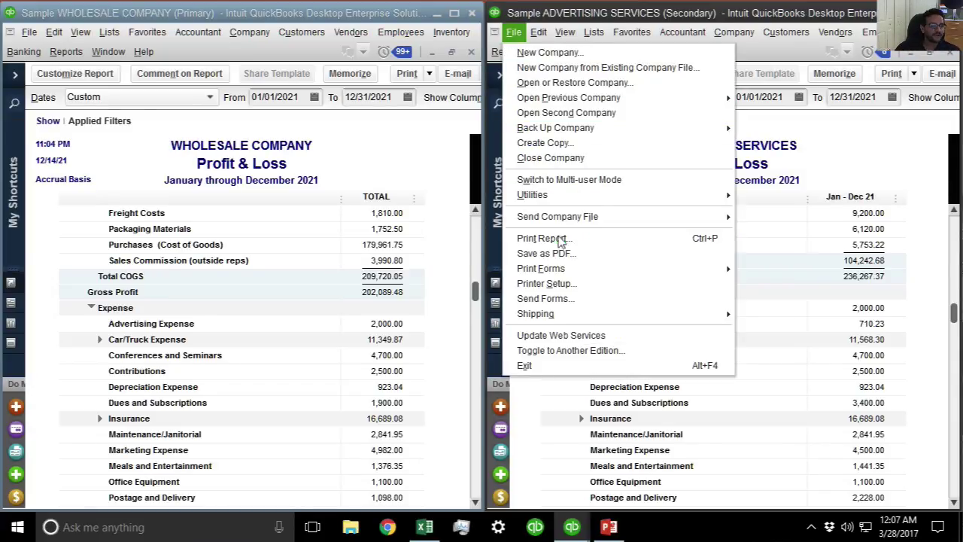
{"action": "mouse_move", "coordinate": [565, 196]}
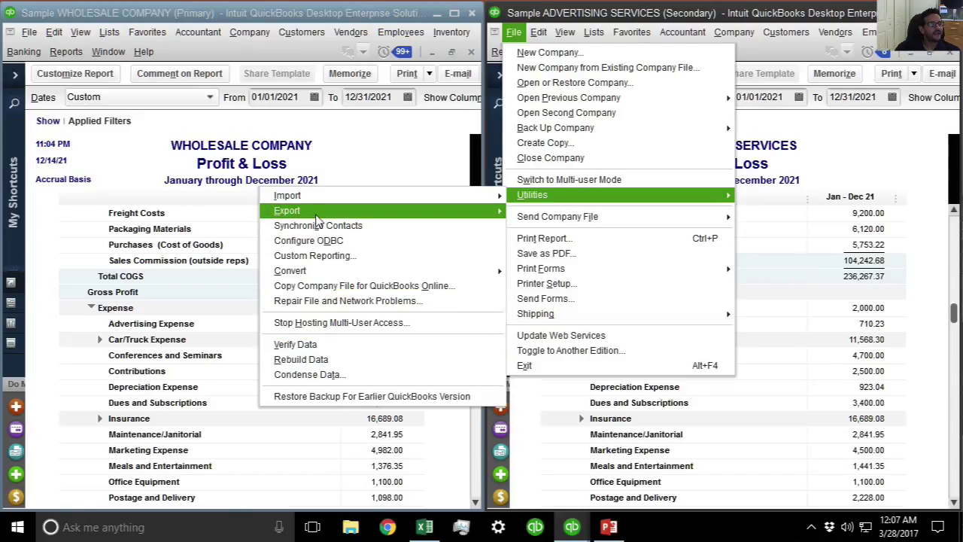
{"action": "mouse_move", "coordinate": [317, 215]}
{"action": "left_click", "coordinate": [173, 213]}
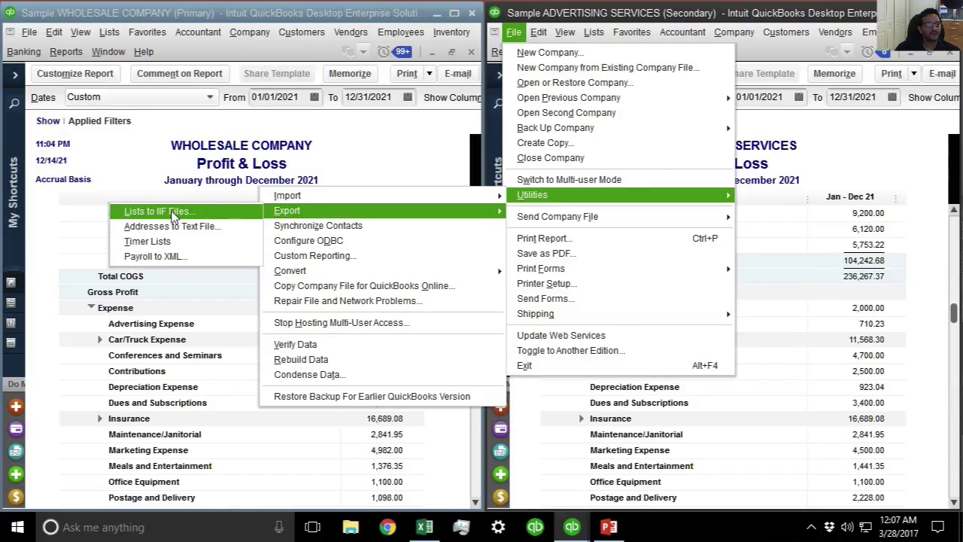
{"action": "left_click", "coordinate": [481, 247]}
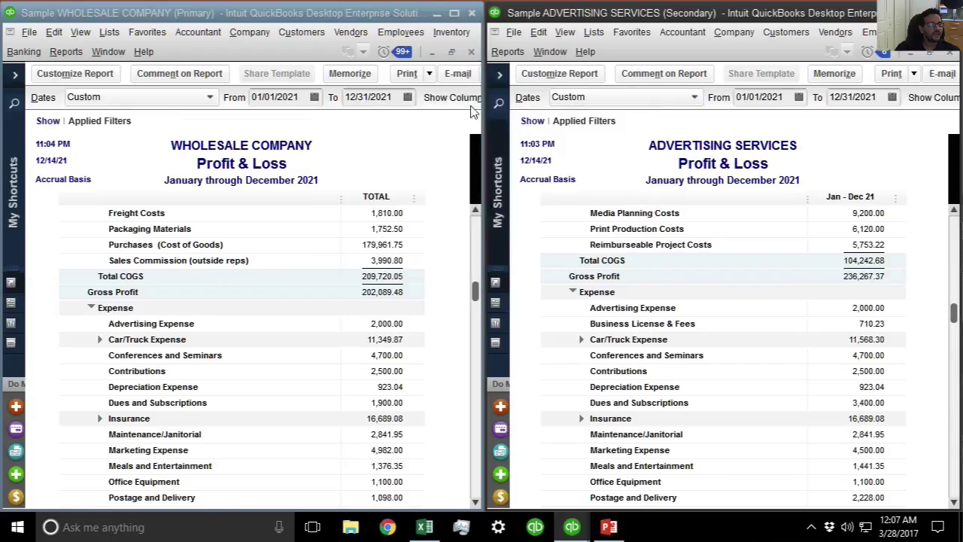
Step: Close the Wholesale window without memorizing its report, keeping Advertising Services maximized
{"action": "left_click", "coordinate": [471, 13]}
{"action": "left_click", "coordinate": [290, 253]}
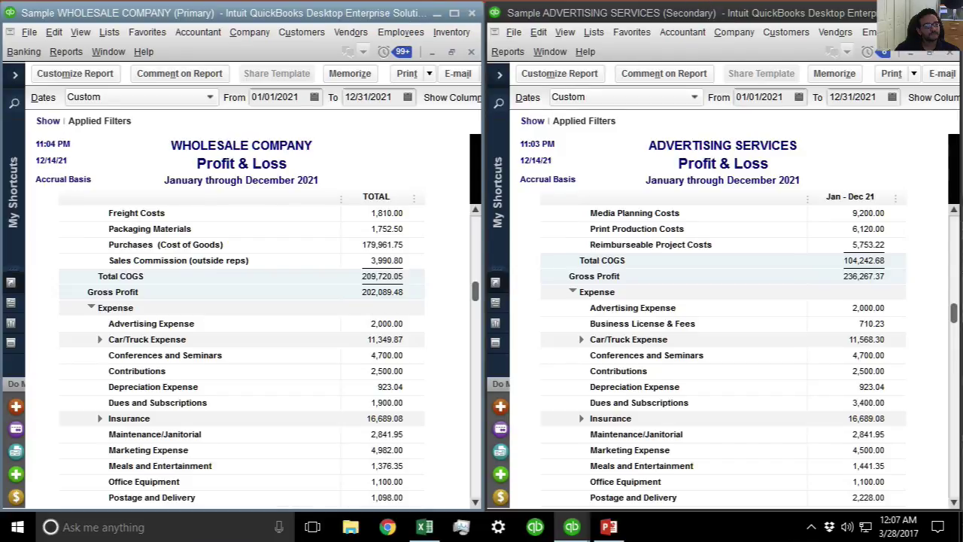
{"action": "double_click", "coordinate": [576, 13]}
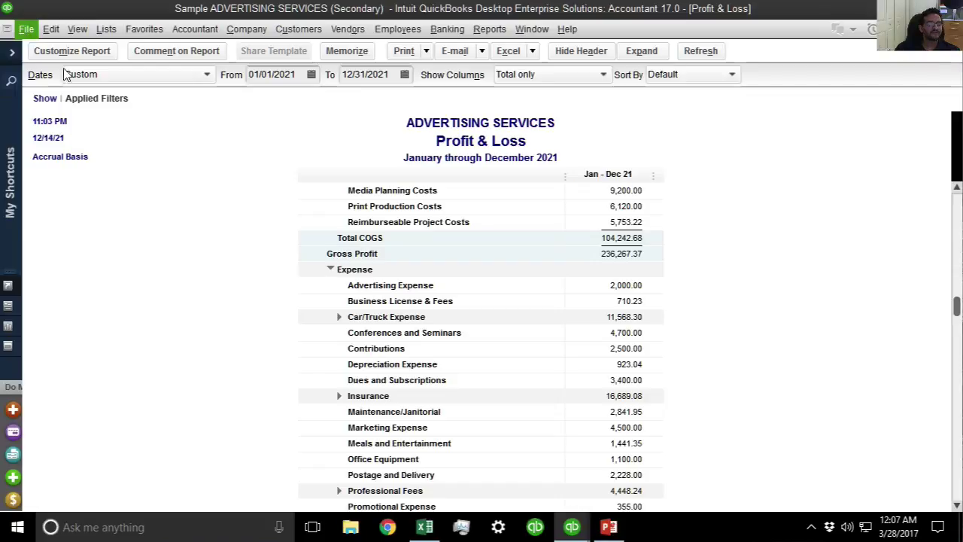
{"action": "mouse_move", "coordinate": [572, 527]}
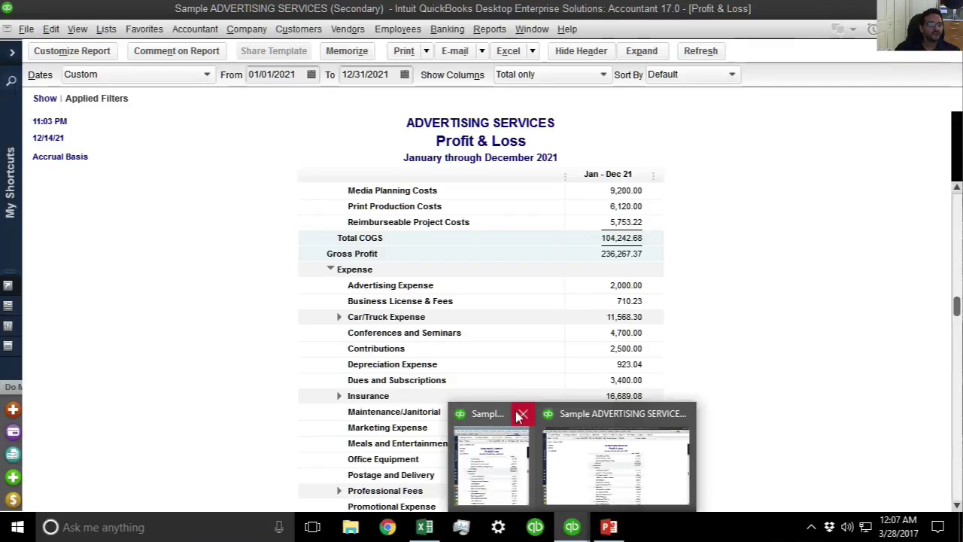
{"action": "left_click", "coordinate": [519, 415]}
{"action": "left_click", "coordinate": [262, 269]}
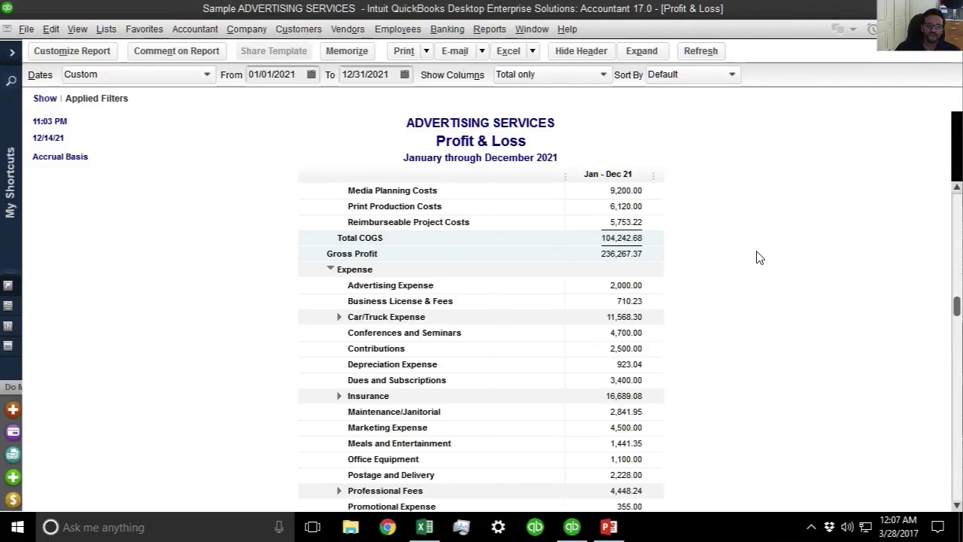
Step: Export the Advertising Services Chart of Accounts as an IIF file saved to the Desktop
{"action": "left_click", "coordinate": [27, 28]}
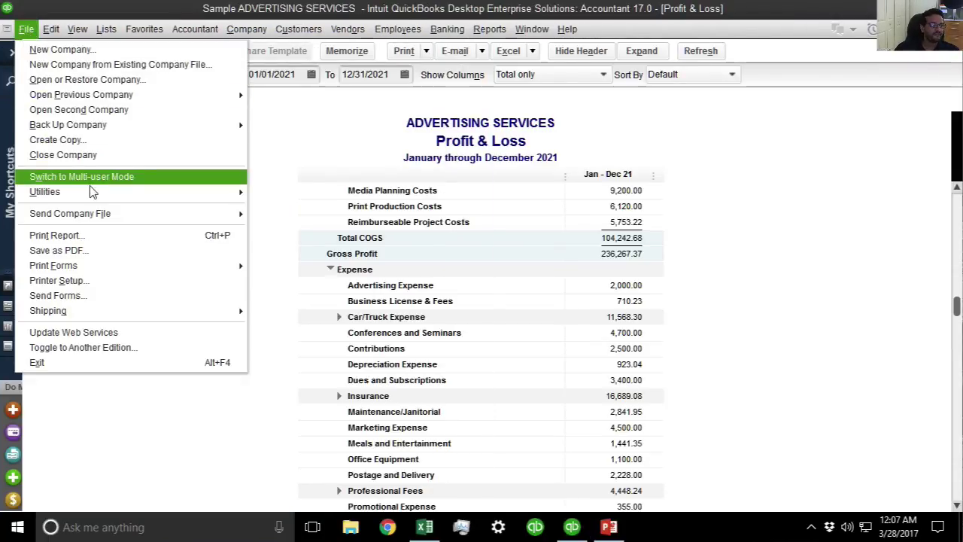
{"action": "mouse_move", "coordinate": [98, 194]}
{"action": "mouse_move", "coordinate": [301, 208]}
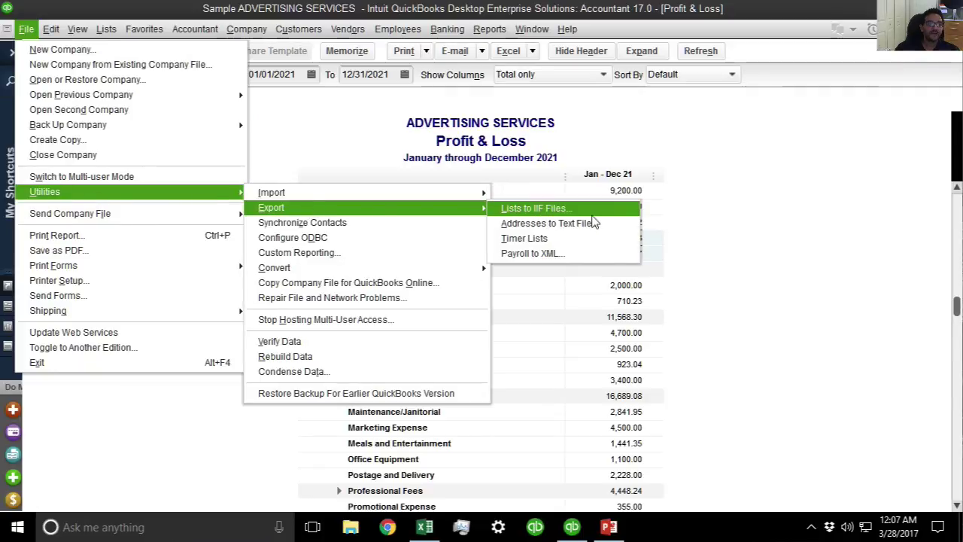
{"action": "left_click", "coordinate": [570, 208]}
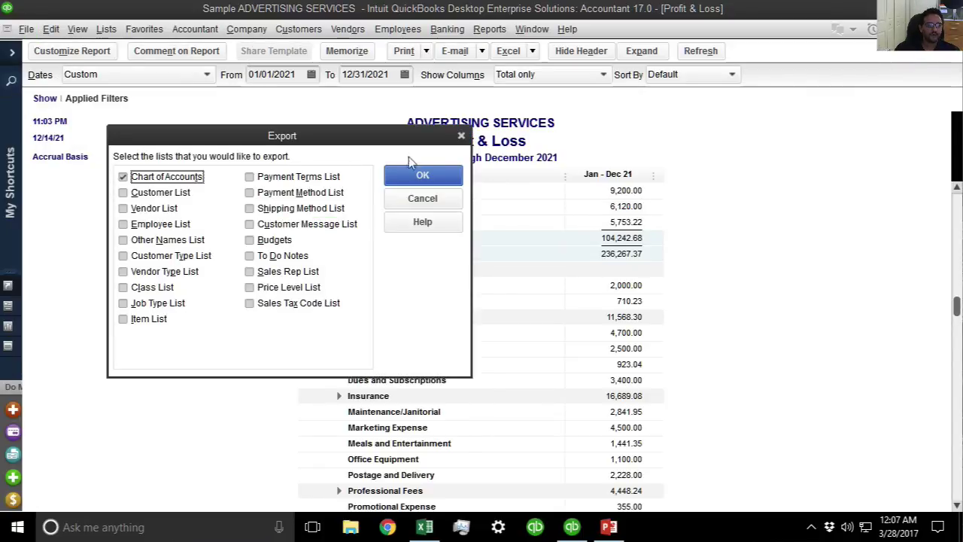
{"action": "left_click", "coordinate": [413, 182]}
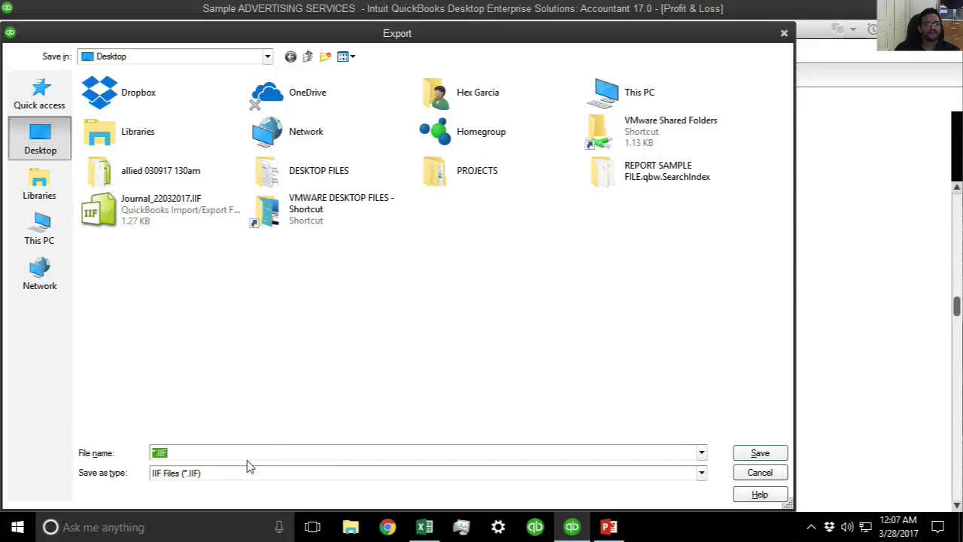
{"action": "left_click_drag", "start_coordinate": [260, 34], "coordinate": [543, 281]}
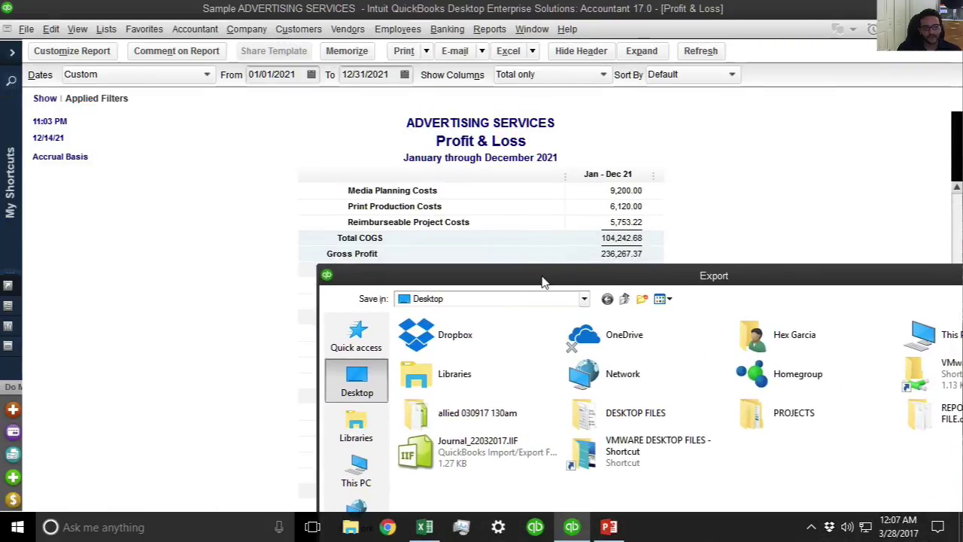
{"action": "left_click_drag", "start_coordinate": [543, 282], "coordinate": [461, 24]}
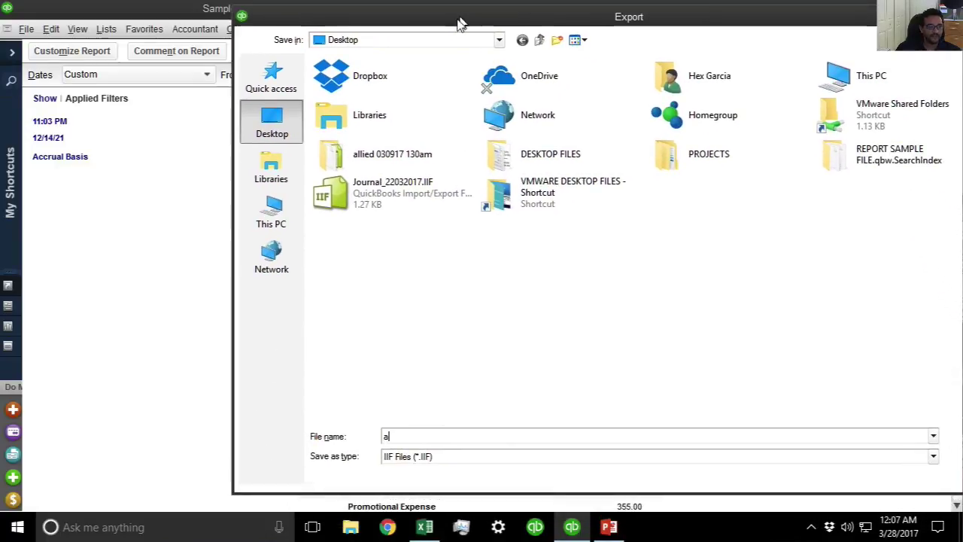
{"action": "type", "text": "adversting servics"}
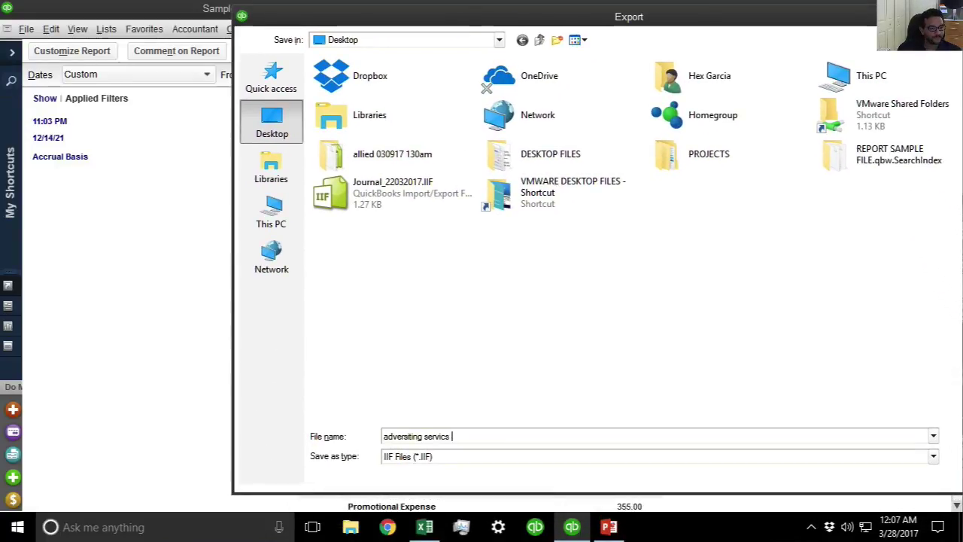
{"action": "key", "text": "BackSpace"}
{"action": "key", "text": "BackSpace"}
{"action": "type", "text": "es IF"}
{"action": "key", "text": "Return"}
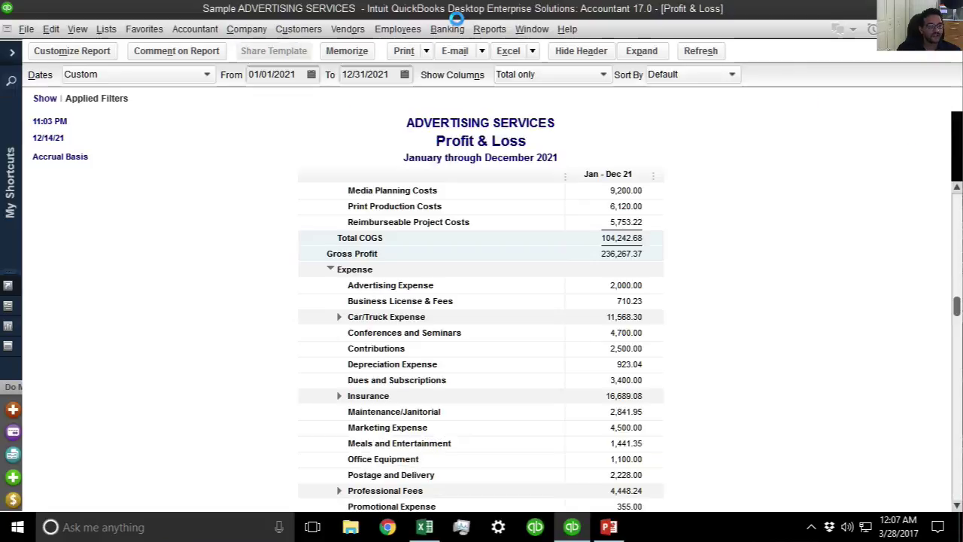
Step: Switch to Sample Wholesale Company via Open Previous Company, declining to memorize the report
{"action": "left_click", "coordinate": [487, 186]}
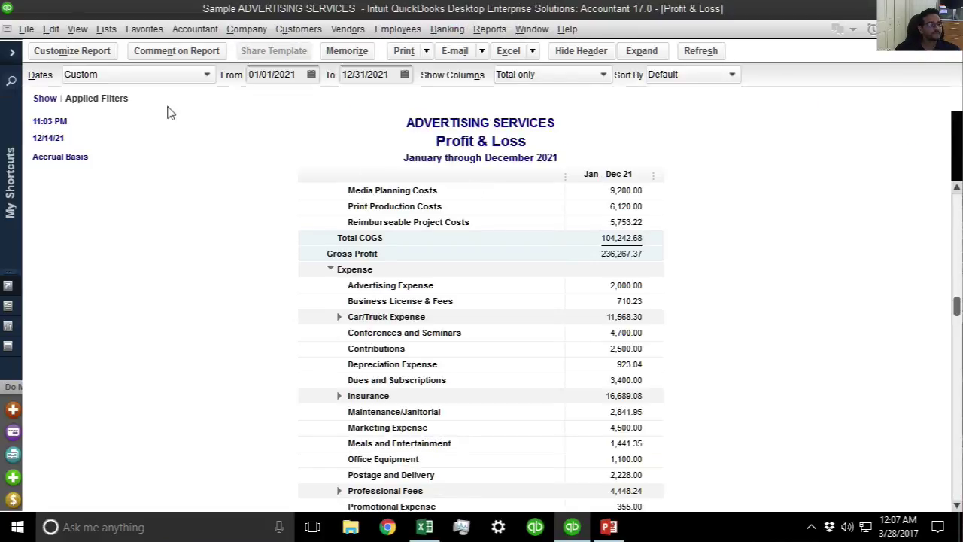
{"action": "left_click", "coordinate": [27, 30]}
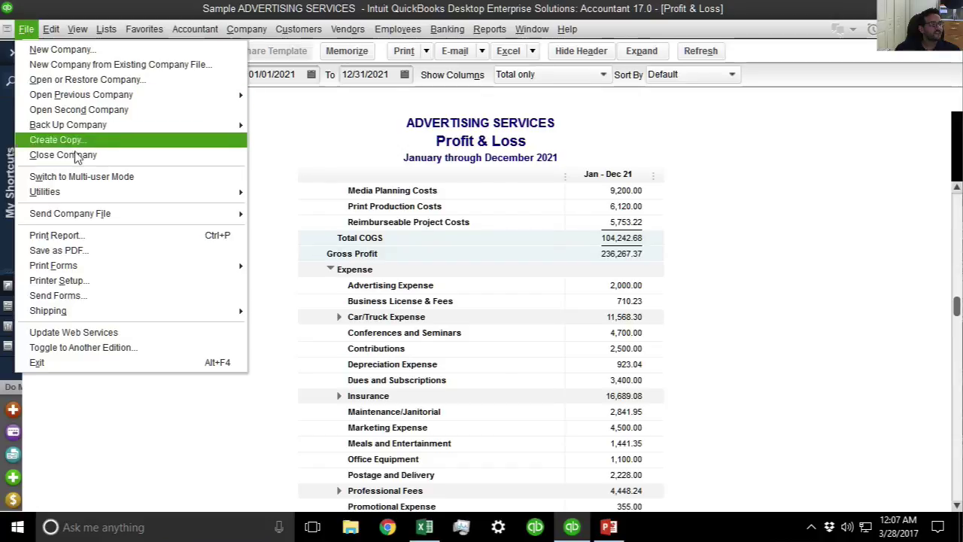
{"action": "left_click", "coordinate": [88, 80]}
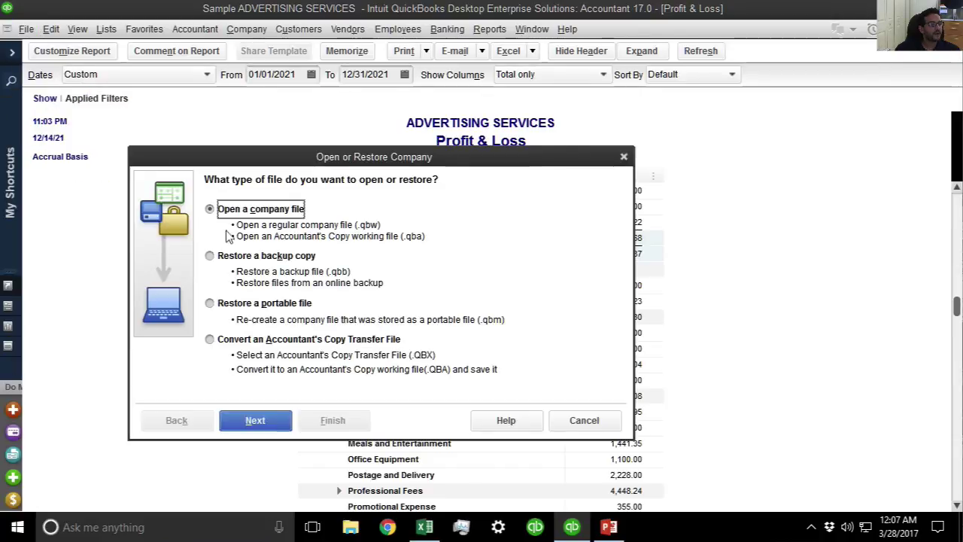
{"action": "key", "text": "Escape"}
{"action": "left_click", "coordinate": [26, 30]}
{"action": "mouse_move", "coordinate": [99, 97]}
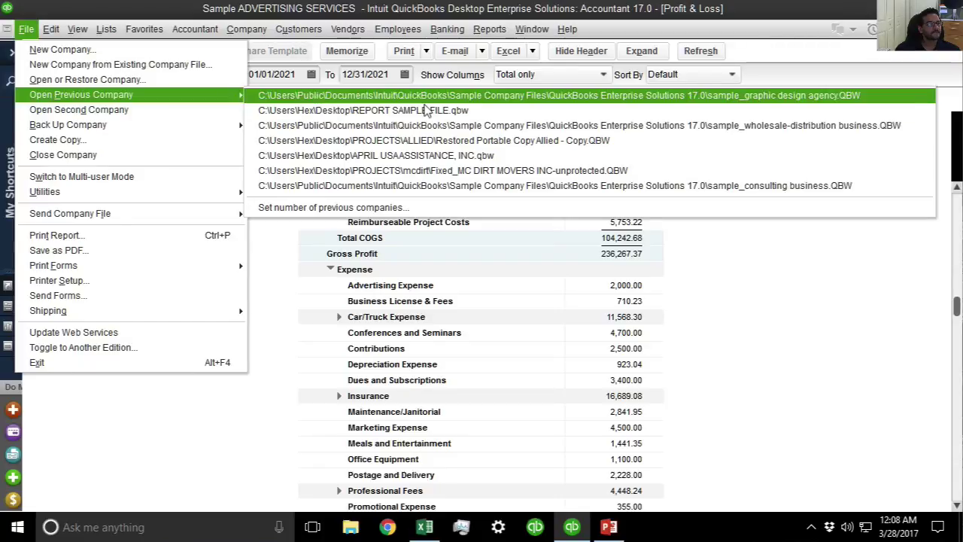
{"action": "left_click", "coordinate": [566, 126]}
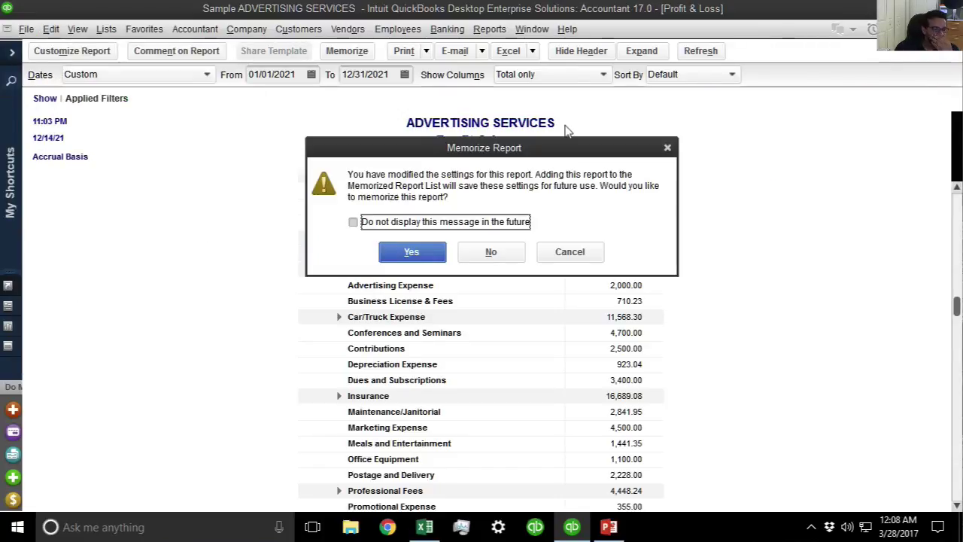
{"action": "left_click", "coordinate": [485, 247]}
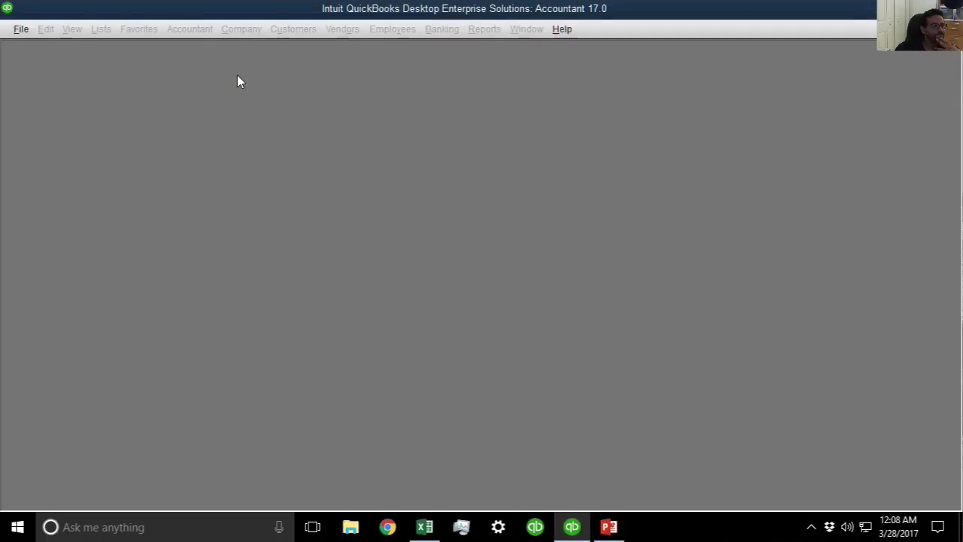
{"action": "left_click", "coordinate": [474, 270]}
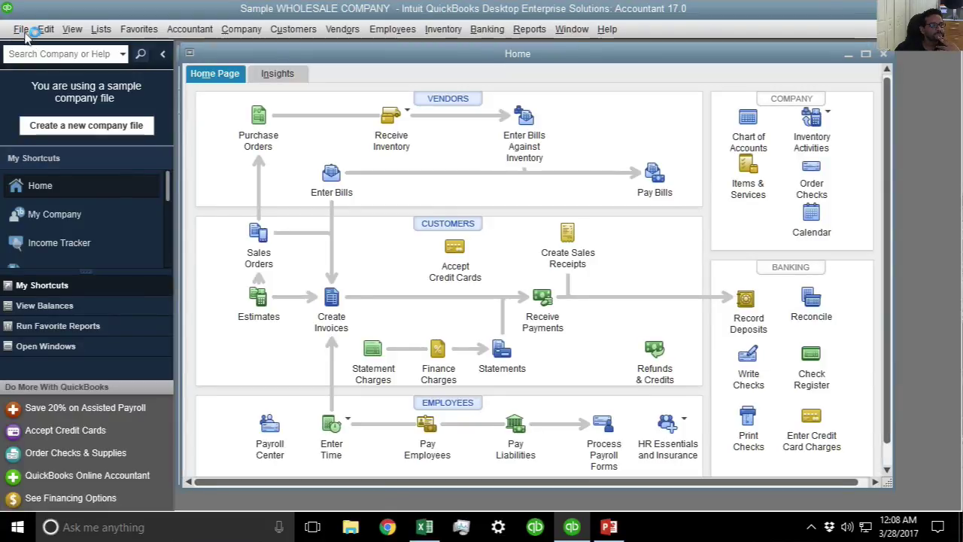
Step: Import the exported Advertising Services IIF file into Sample Wholesale Company
{"action": "left_click", "coordinate": [23, 31]}
{"action": "mouse_move", "coordinate": [105, 194]}
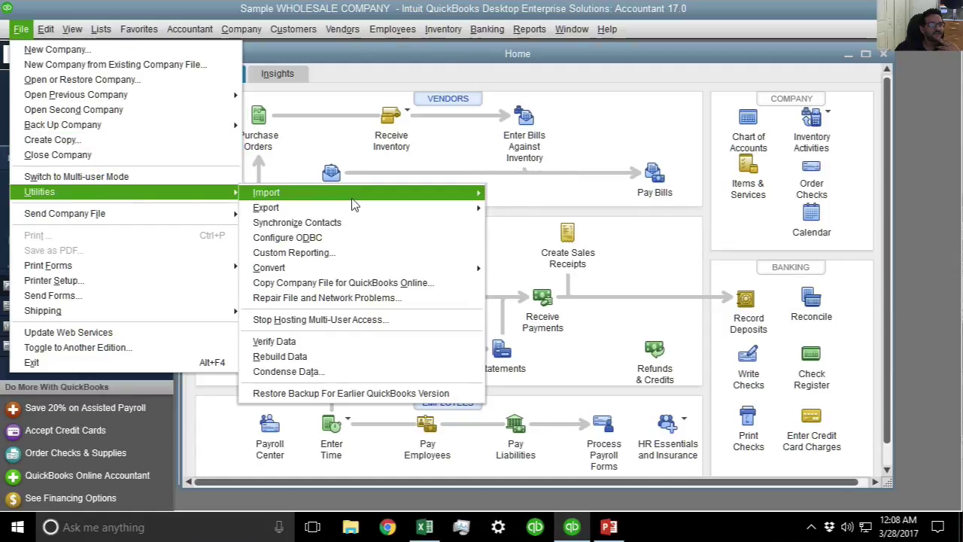
{"action": "mouse_move", "coordinate": [353, 203]}
{"action": "left_click", "coordinate": [536, 211]}
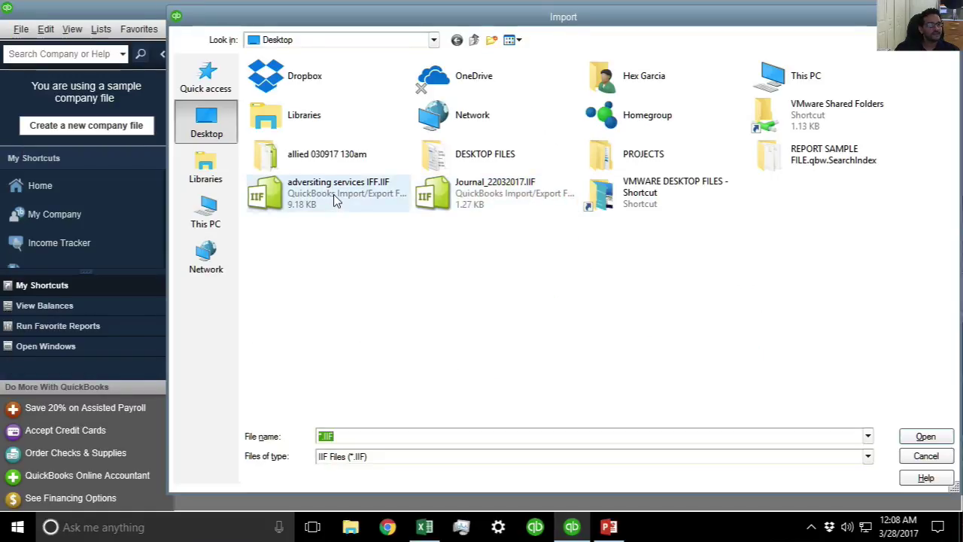
{"action": "left_click", "coordinate": [334, 194]}
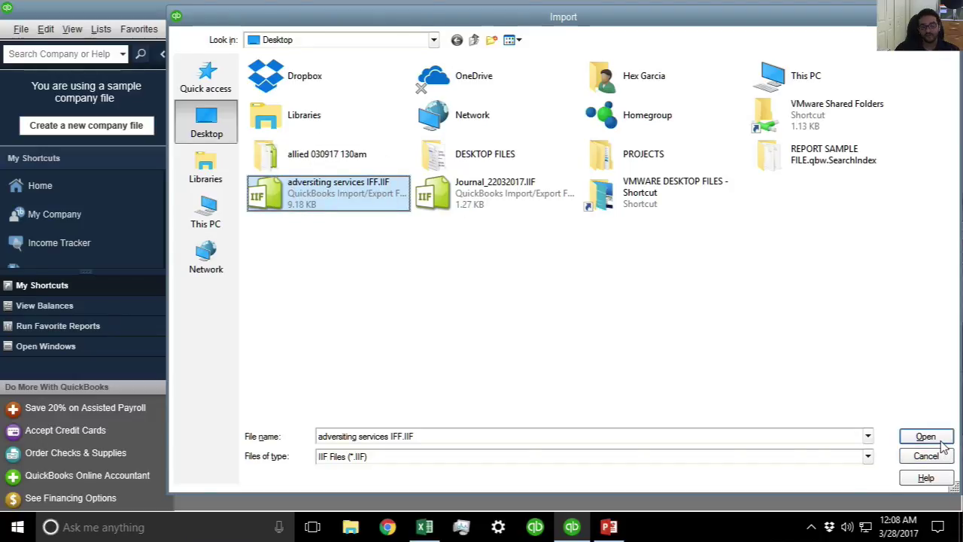
{"action": "left_click", "coordinate": [943, 443]}
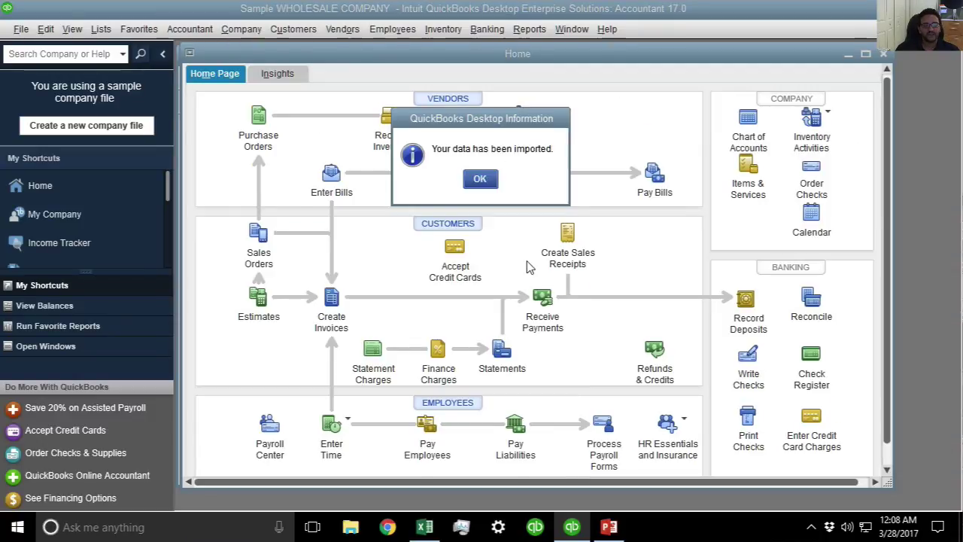
{"action": "left_click", "coordinate": [474, 179]}
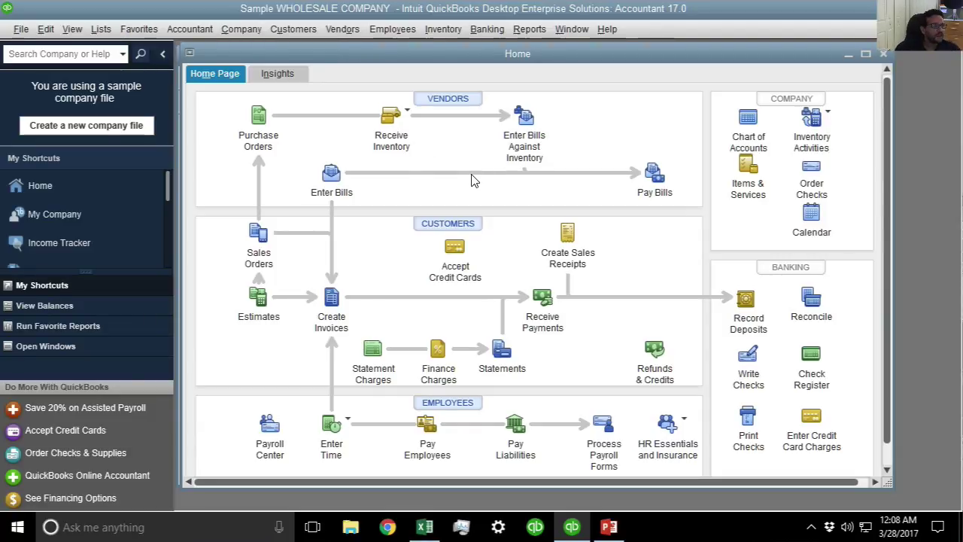
Step: Export the Wholesale Chart of Accounts to a 'wholesale' IIF file
{"action": "left_click", "coordinate": [21, 29]}
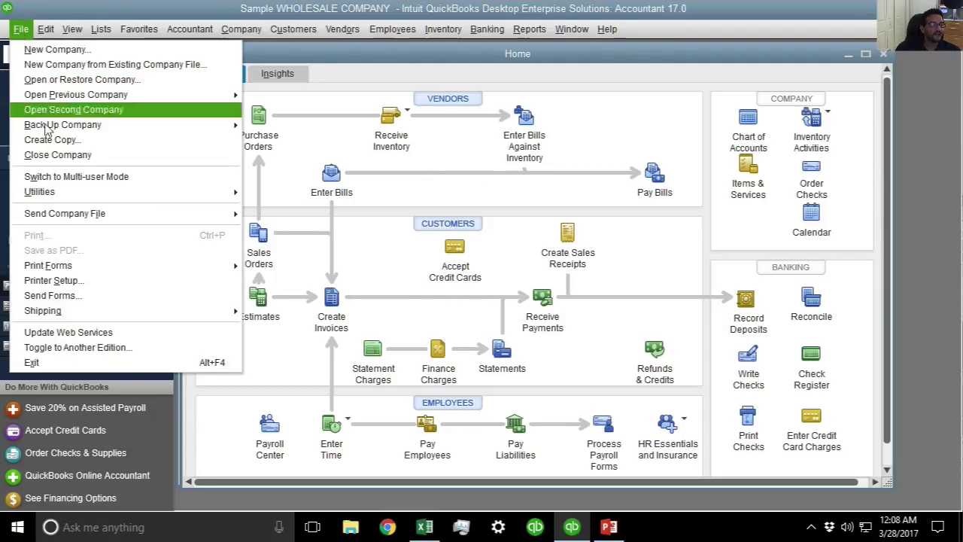
{"action": "mouse_move", "coordinate": [83, 197]}
{"action": "mouse_move", "coordinate": [388, 213]}
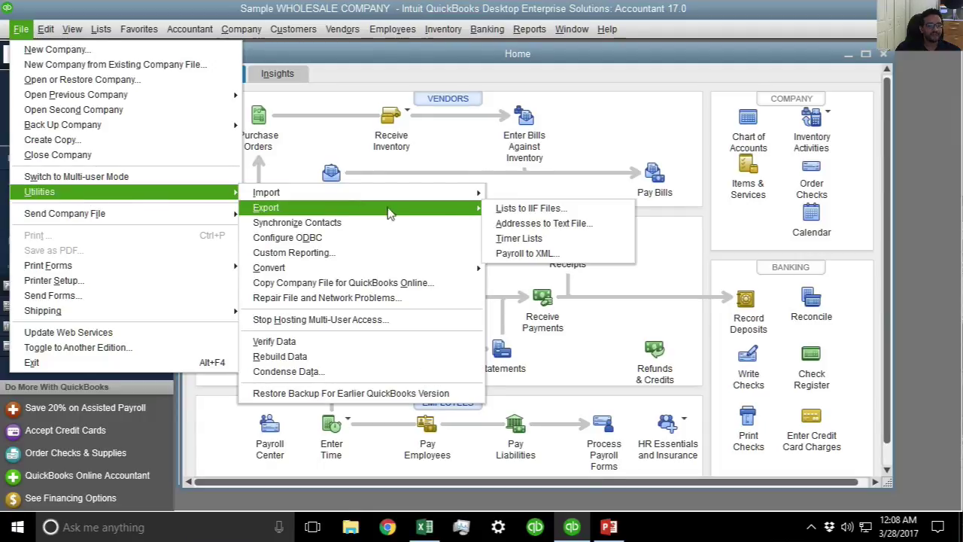
{"action": "left_click", "coordinate": [538, 210]}
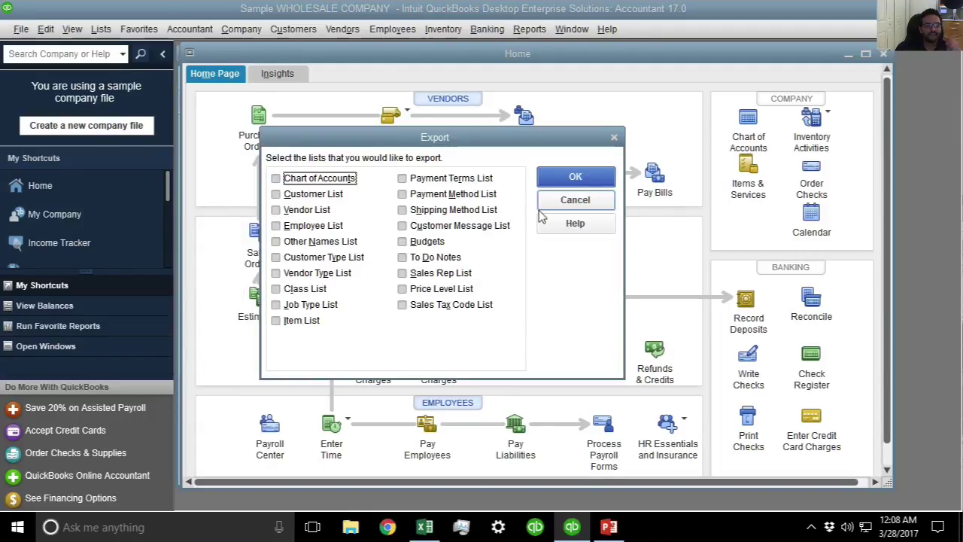
{"action": "left_click", "coordinate": [323, 180]}
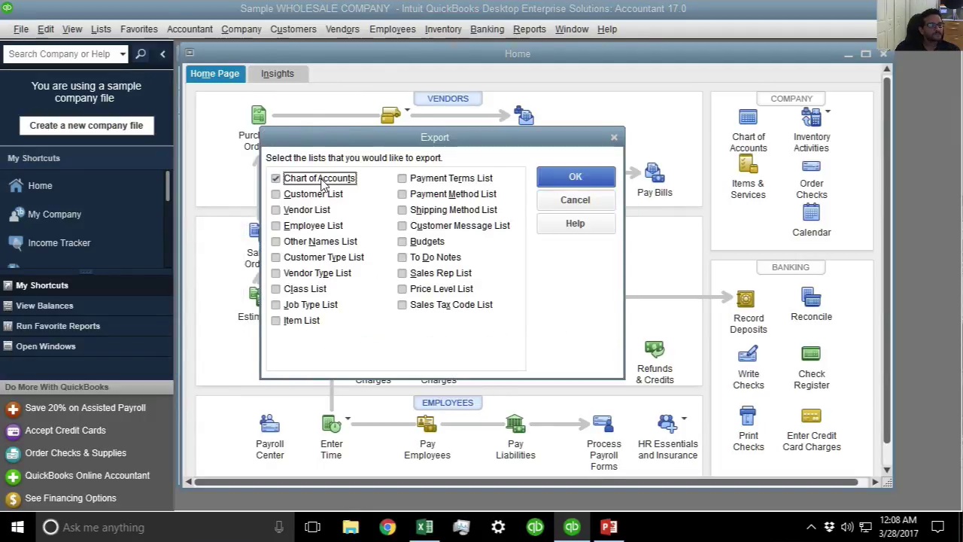
{"action": "left_click", "coordinate": [578, 182]}
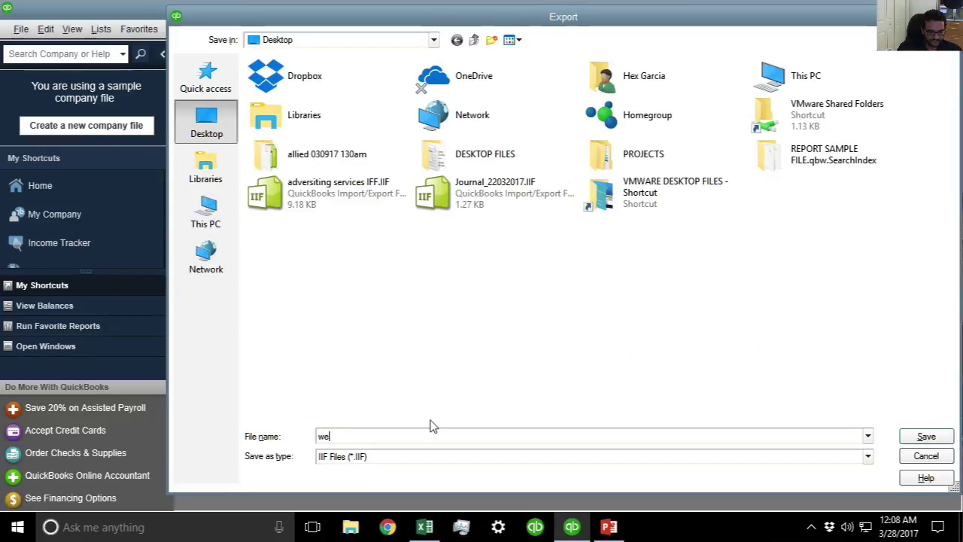
{"action": "type", "text": "weh"}
{"action": "key", "text": "BackSpace"}
{"action": "key", "text": "BackSpace"}
{"action": "key", "text": "BackSpace"}
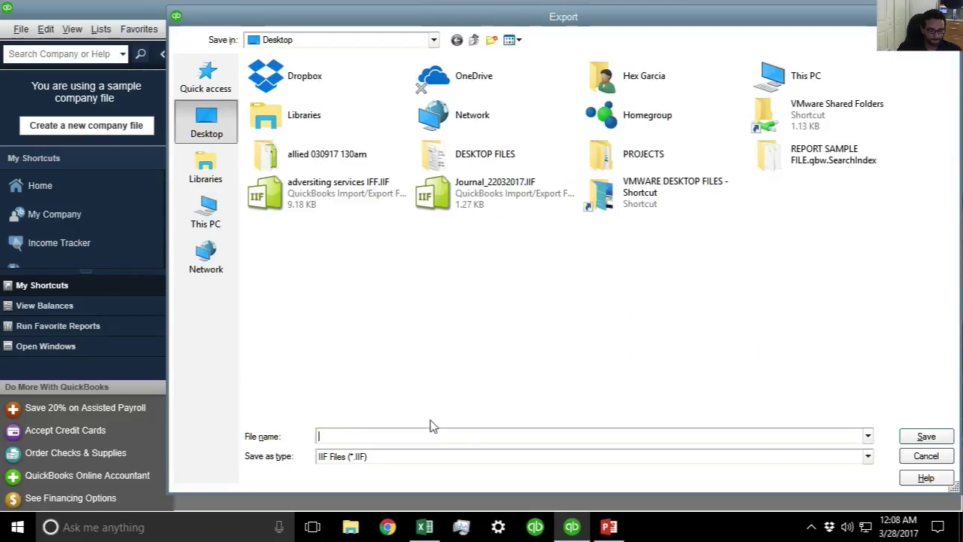
{"action": "type", "text": "wholes"}
{"action": "key", "text": "Return"}
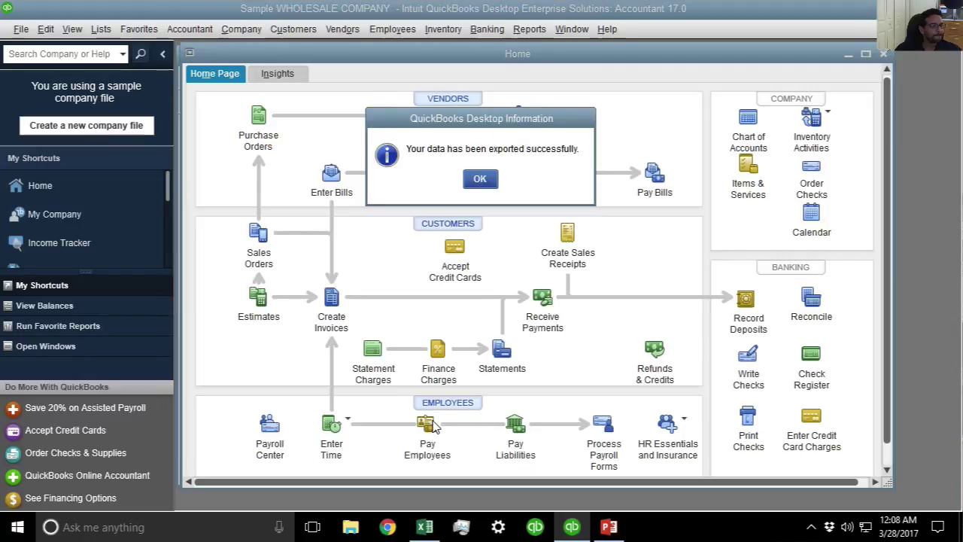
{"action": "key", "text": "Return"}
Step: Reopen the Sample Advertising Services file, logging in with the admin password
{"action": "left_click", "coordinate": [22, 29]}
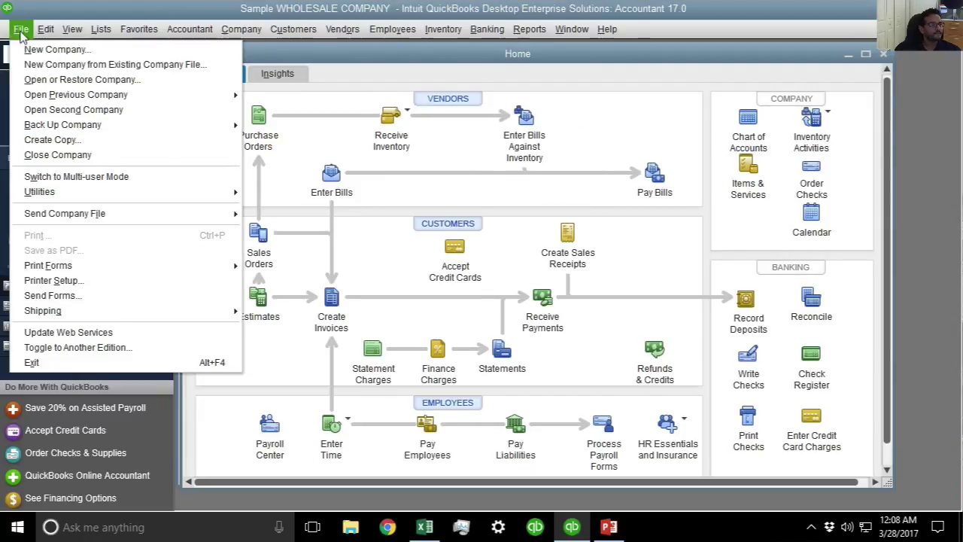
{"action": "mouse_move", "coordinate": [136, 100]}
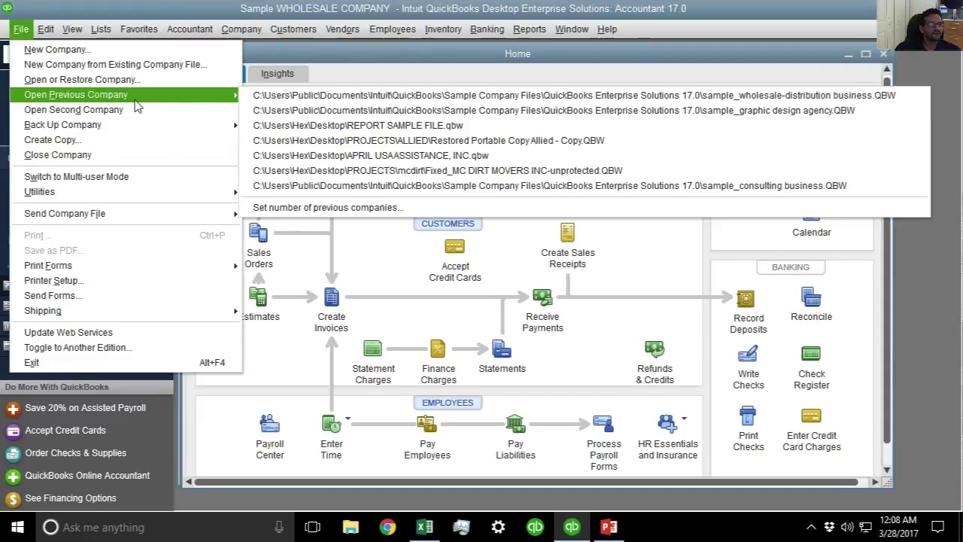
{"action": "left_click", "coordinate": [504, 111]}
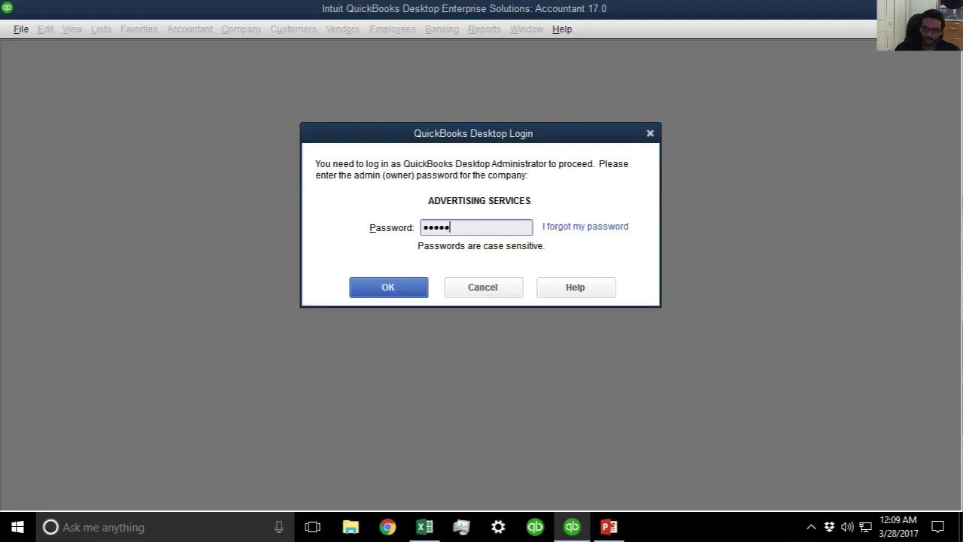
{"action": "type", "text": "****"}
{"action": "key", "text": "Return"}
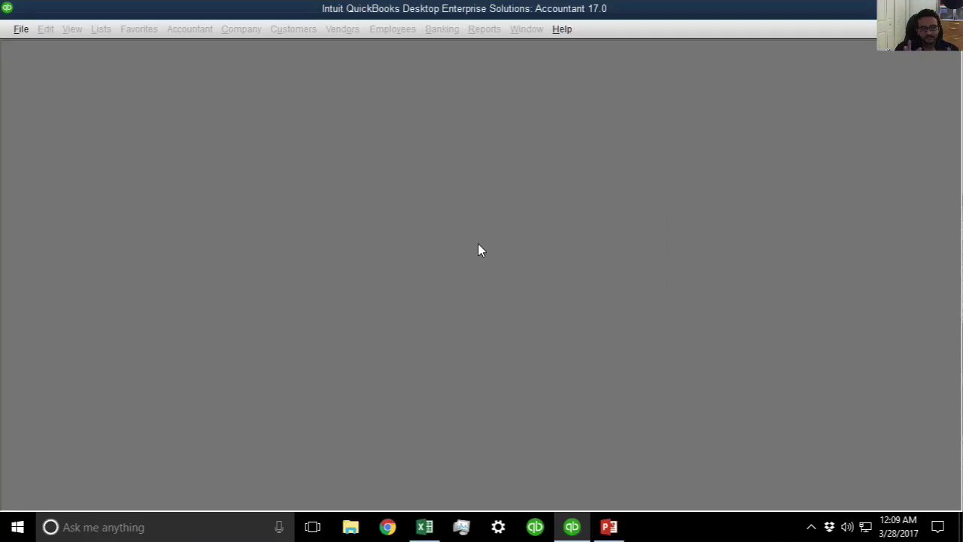
{"action": "left_click", "coordinate": [480, 263]}
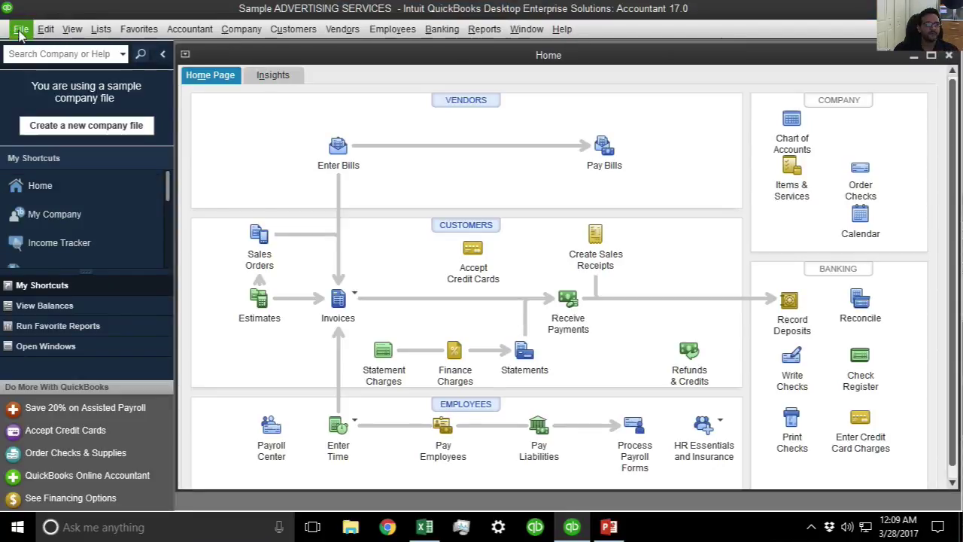
Step: Import wholesale.IIF from the Desktop into Sample Advertising Services and dismiss the confirmation
{"action": "left_click", "coordinate": [20, 31]}
{"action": "mouse_move", "coordinate": [151, 192]}
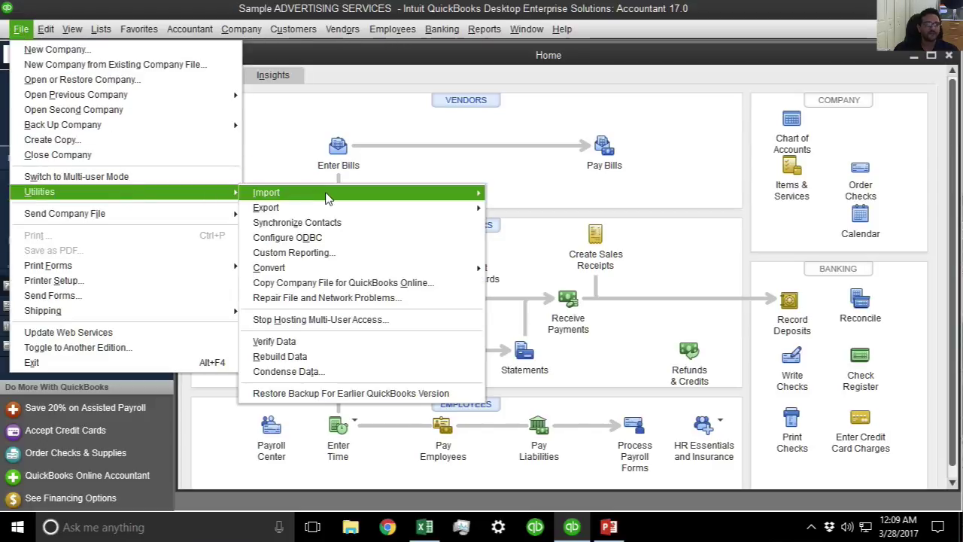
{"action": "mouse_move", "coordinate": [327, 198]}
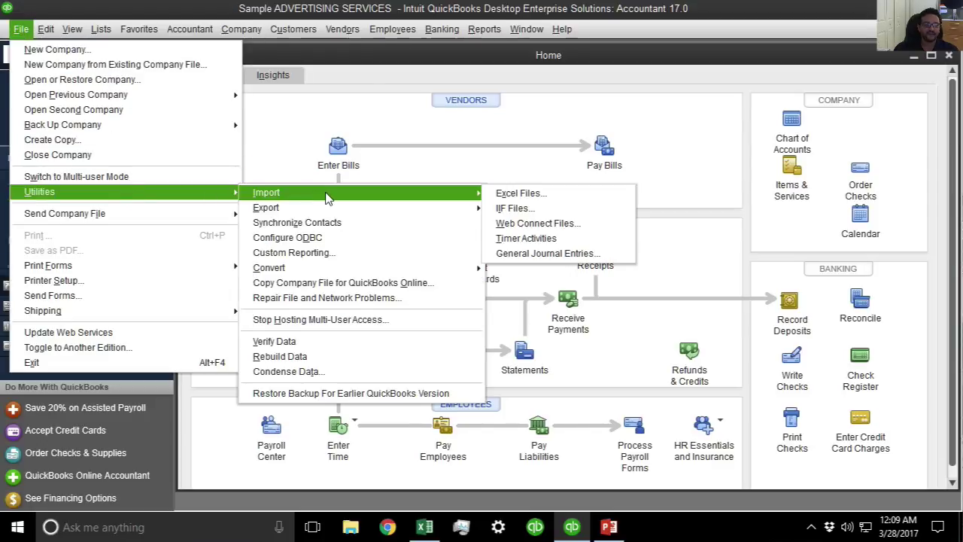
{"action": "left_click", "coordinate": [527, 209]}
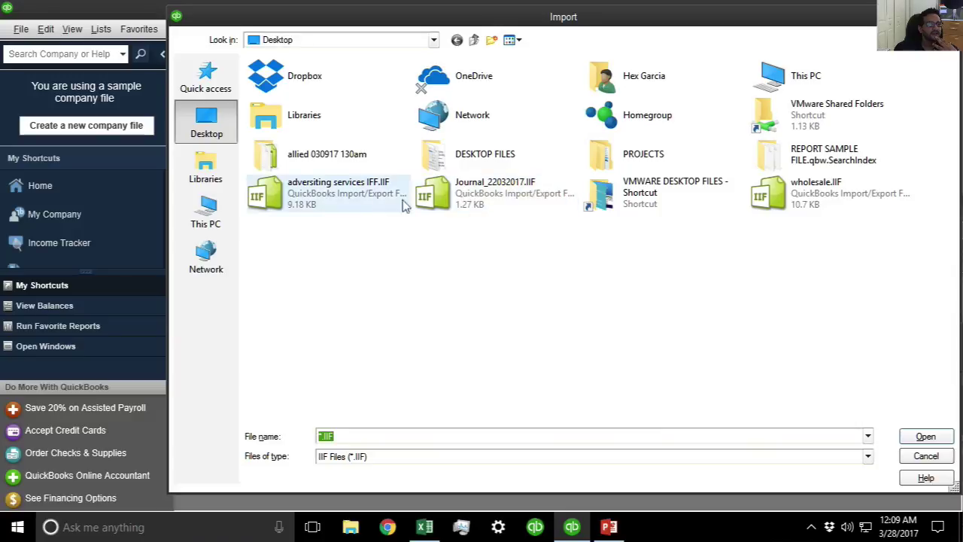
{"action": "double_click", "coordinate": [804, 196]}
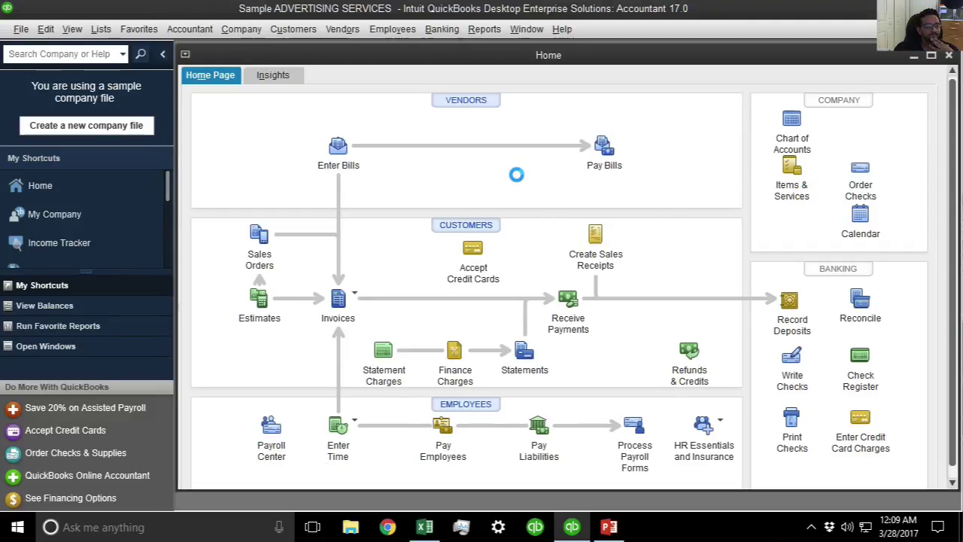
{"action": "left_click", "coordinate": [480, 181]}
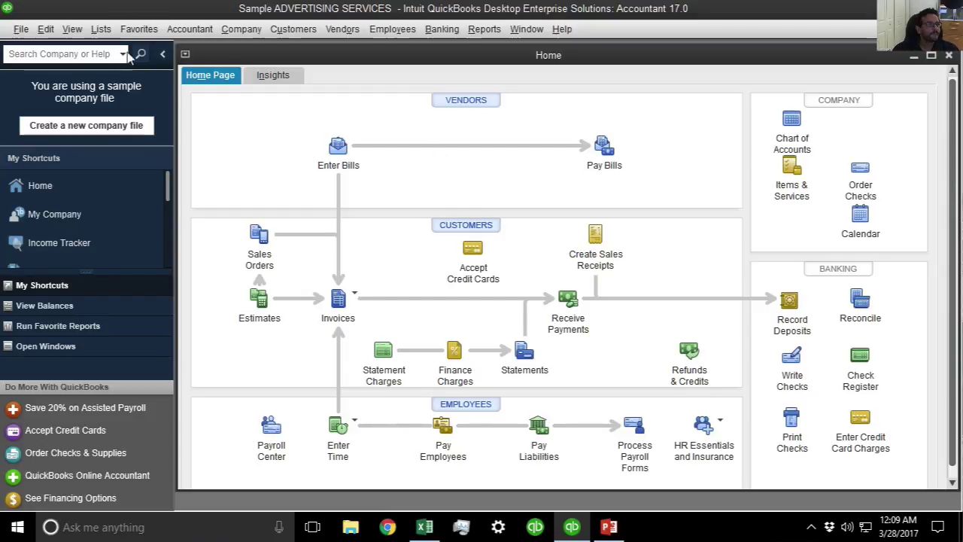
Step: Open a Profit & Loss Standard for This Fiscal Year, collapsed to account totals
{"action": "left_click", "coordinate": [481, 30]}
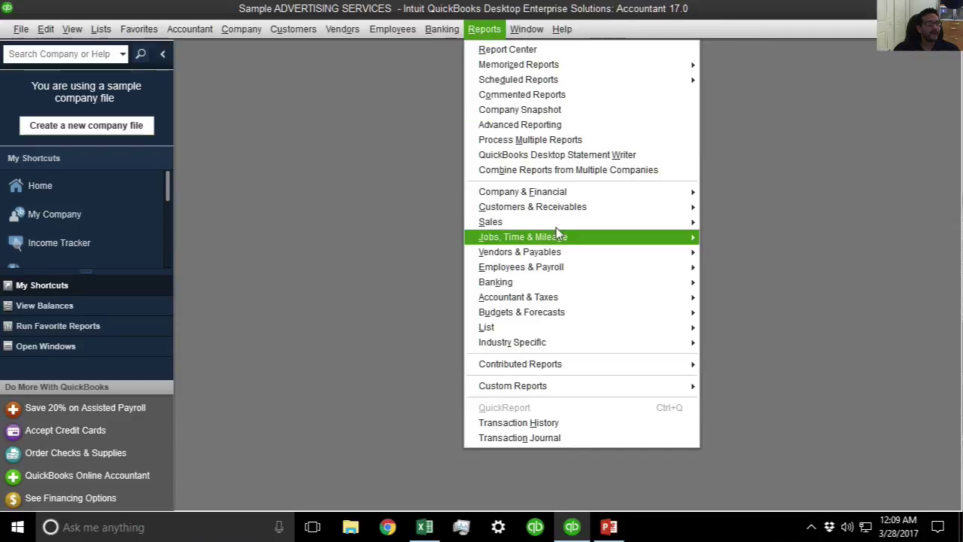
{"action": "mouse_move", "coordinate": [527, 191]}
{"action": "left_click", "coordinate": [736, 194]}
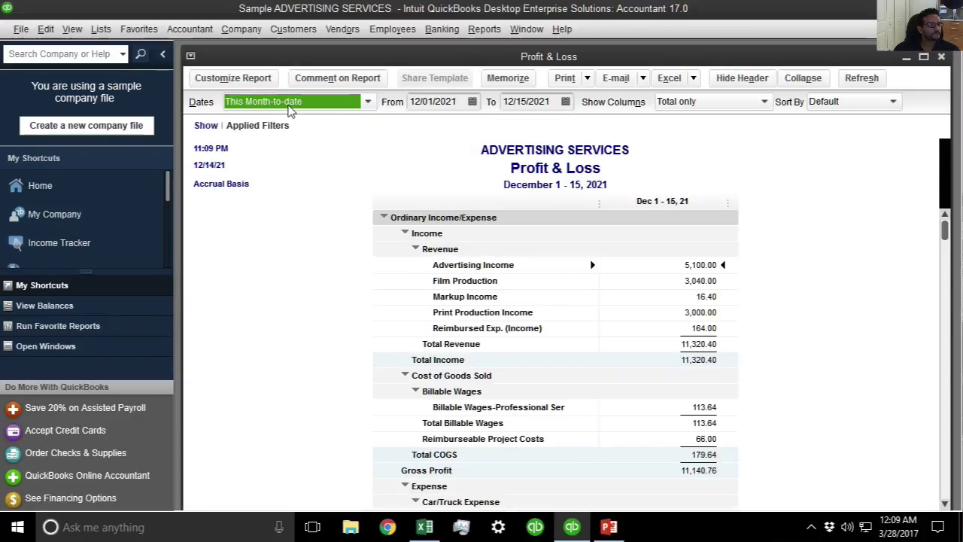
{"action": "left_click", "coordinate": [292, 110]}
{"action": "left_click", "coordinate": [267, 261]}
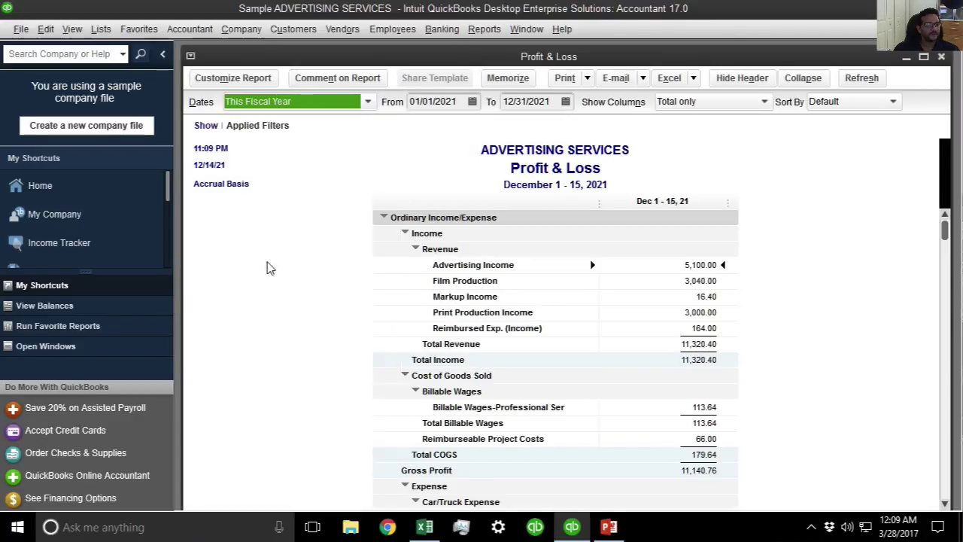
{"action": "left_click", "coordinate": [823, 79]}
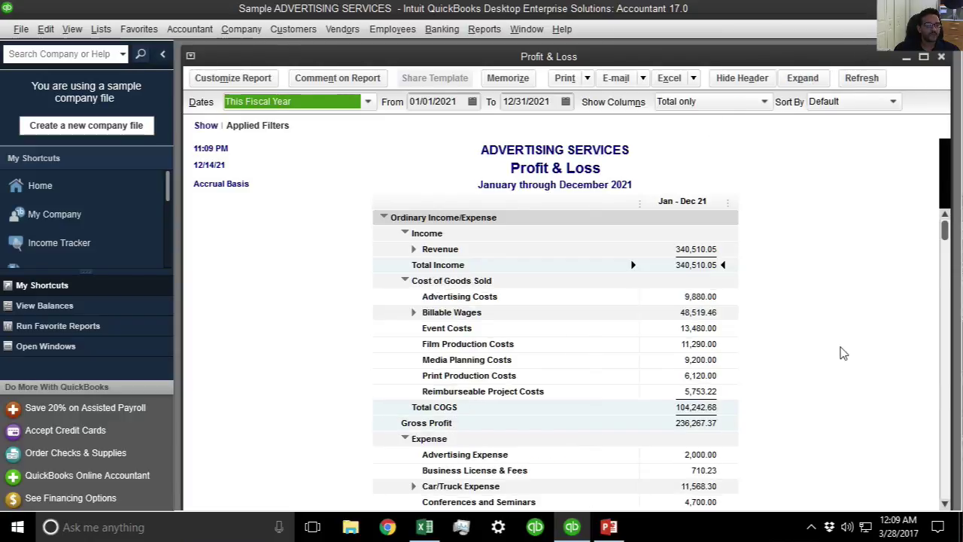
Step: Review the January–December 2021 report down to Net Income 118,315.72
{"action": "scroll", "coordinate": [841, 352], "scroll_direction": "down", "scroll_amount": 7}
{"action": "scroll", "coordinate": [843, 353], "scroll_direction": "down", "scroll_amount": 2}
{"action": "scroll", "coordinate": [844, 353], "scroll_direction": "up", "scroll_amount": 9}
{"action": "scroll", "coordinate": [844, 353], "scroll_direction": "down", "scroll_amount": 3}
{"action": "scroll", "coordinate": [843, 353], "scroll_direction": "down", "scroll_amount": 6}
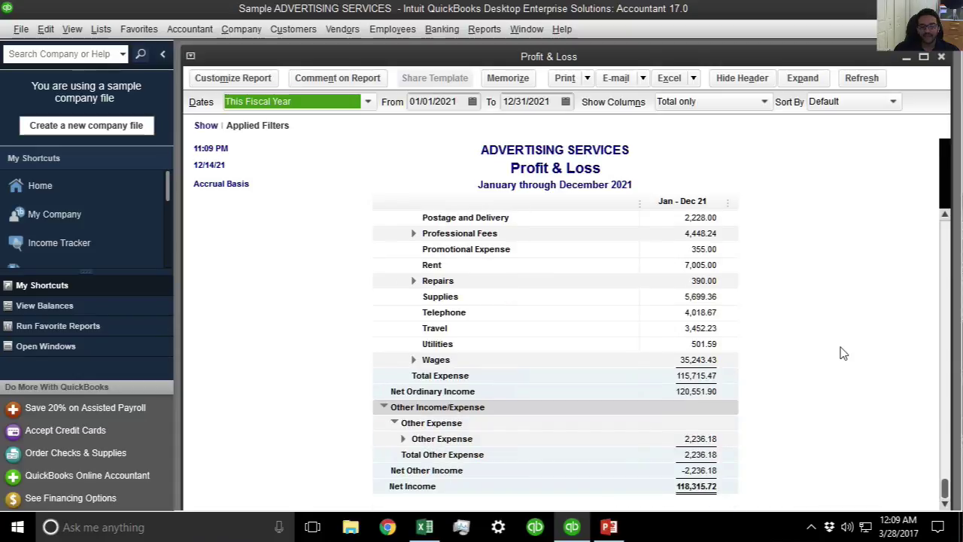
{"action": "scroll", "coordinate": [837, 262], "scroll_direction": "up", "scroll_amount": 6}
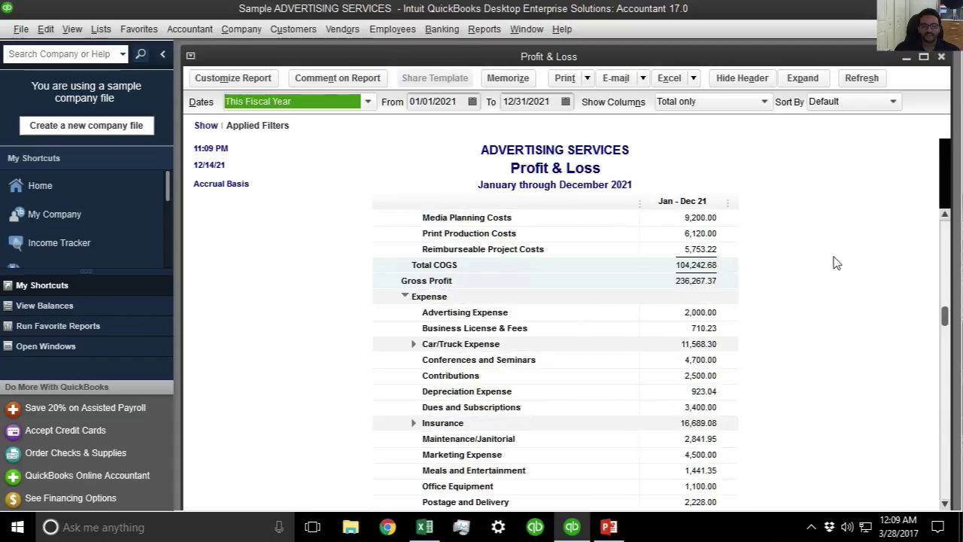
{"action": "left_click", "coordinate": [21, 28]}
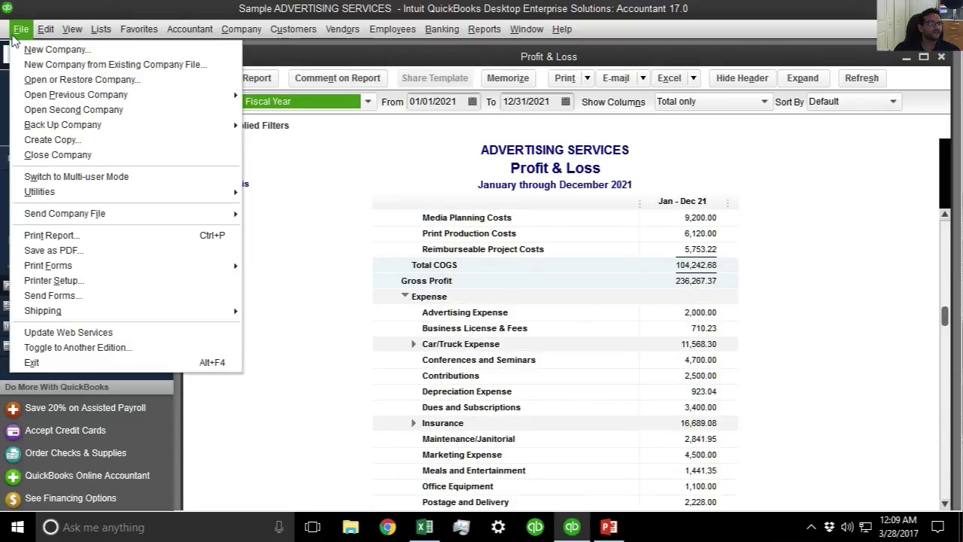
Step: Open a secondary QuickBooks window and dock the windows side by side, Advertising Services on the right
{"action": "left_click", "coordinate": [84, 112]}
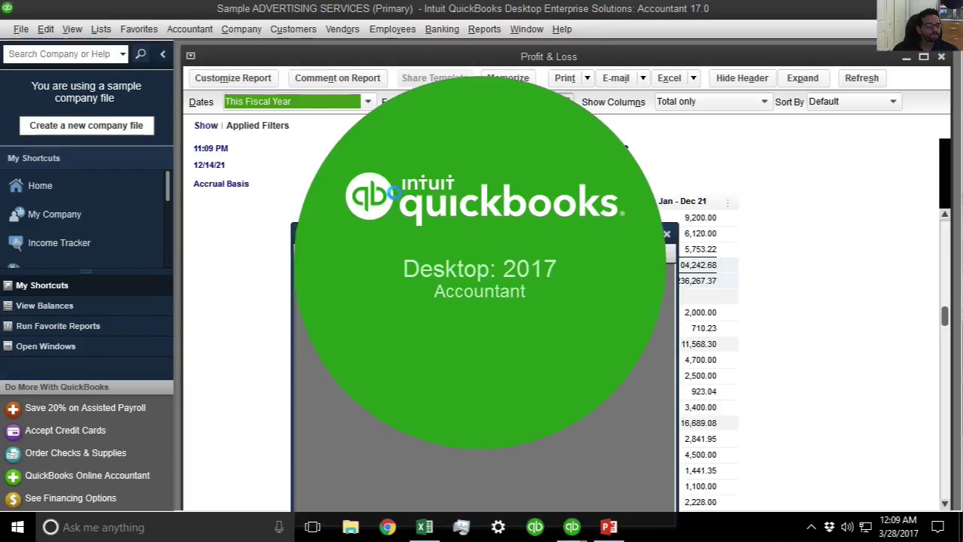
{"action": "mouse_move", "coordinate": [572, 527]}
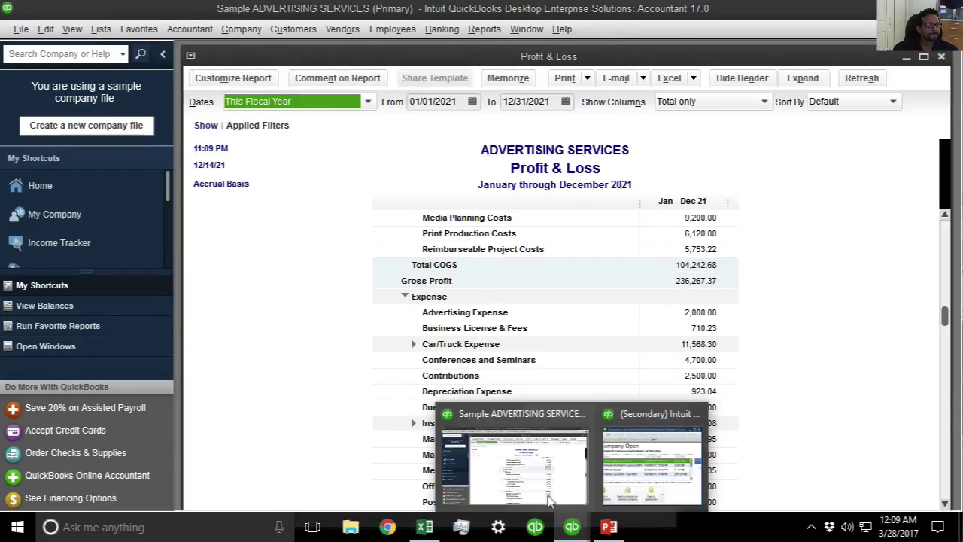
{"action": "left_click", "coordinate": [621, 444]}
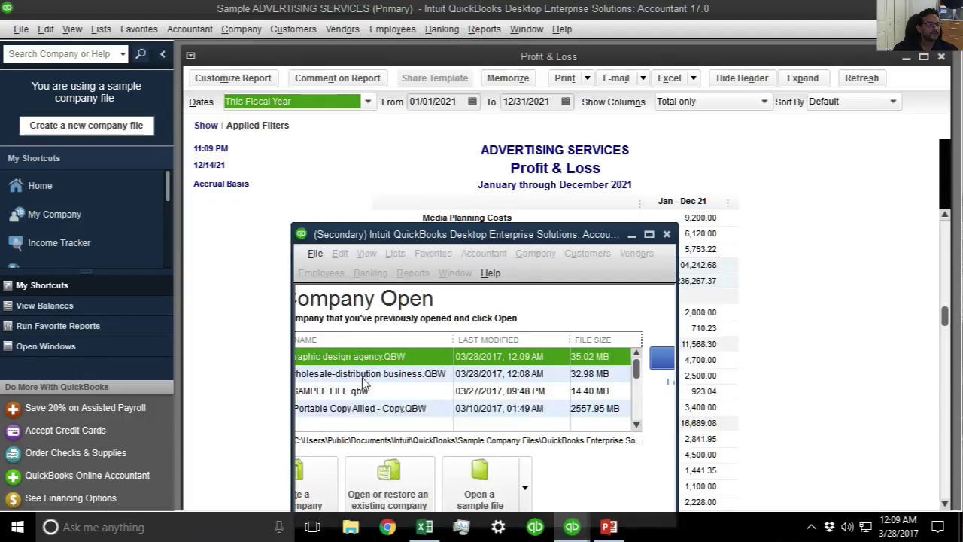
{"action": "left_click", "coordinate": [632, 234]}
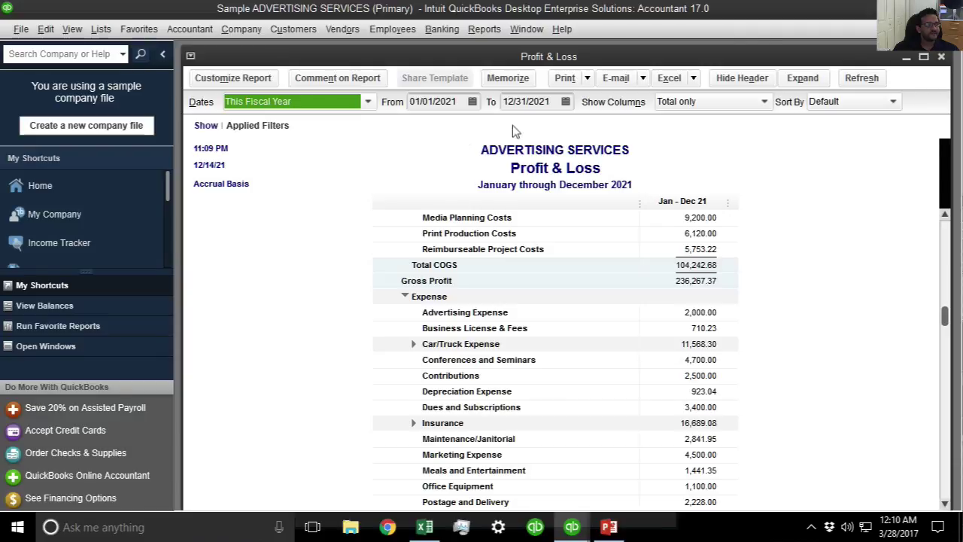
{"action": "key", "text": "super+Right"}
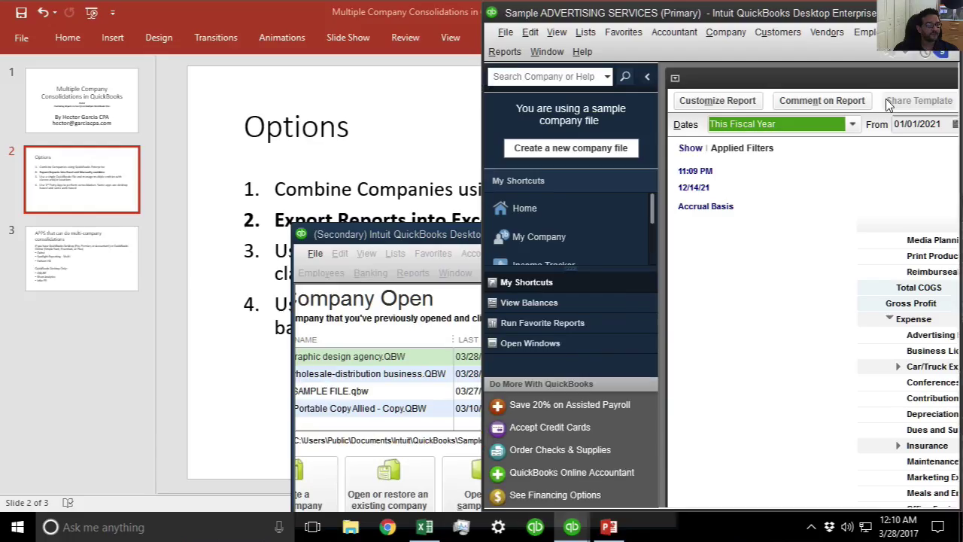
{"action": "left_click", "coordinate": [92, 218]}
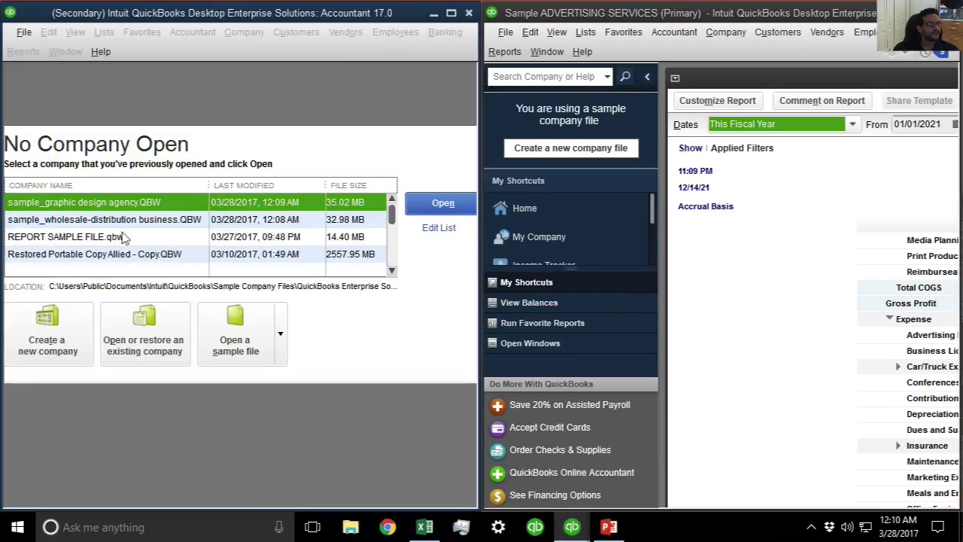
Step: Open the wholesale distribution sample company in the left window and acknowledge the sample notice
{"action": "double_click", "coordinate": [92, 220]}
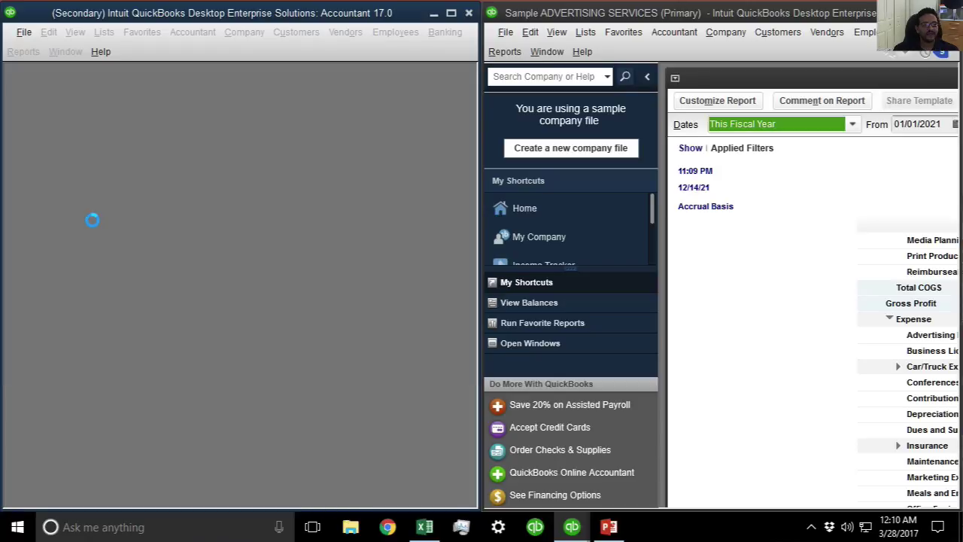
{"action": "left_click", "coordinate": [646, 78]}
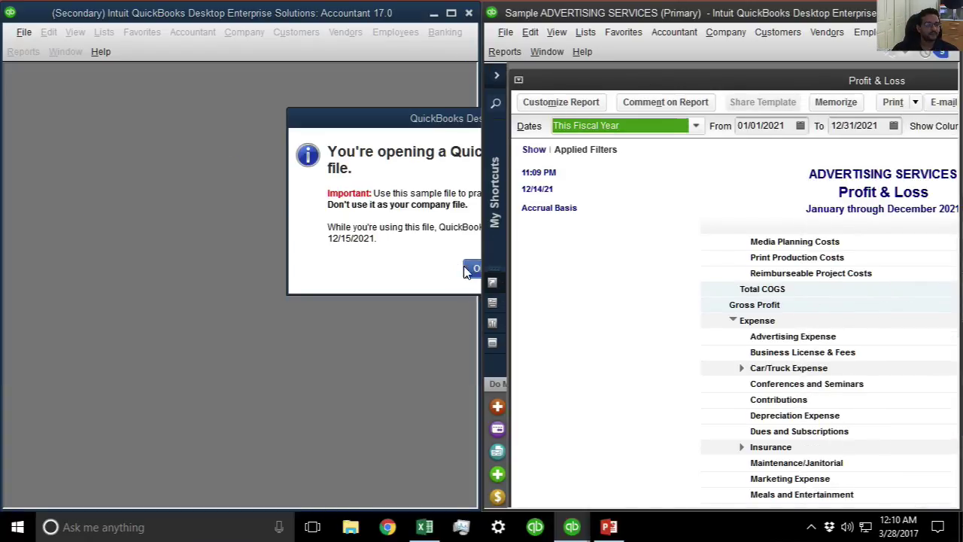
{"action": "left_click", "coordinate": [472, 269]}
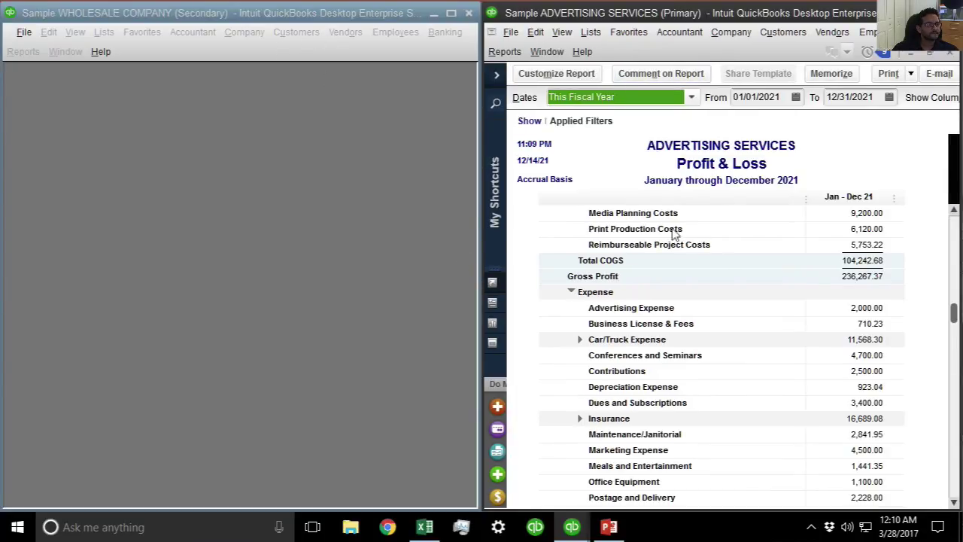
{"action": "scroll", "coordinate": [812, 273], "scroll_direction": "up", "scroll_amount": 3}
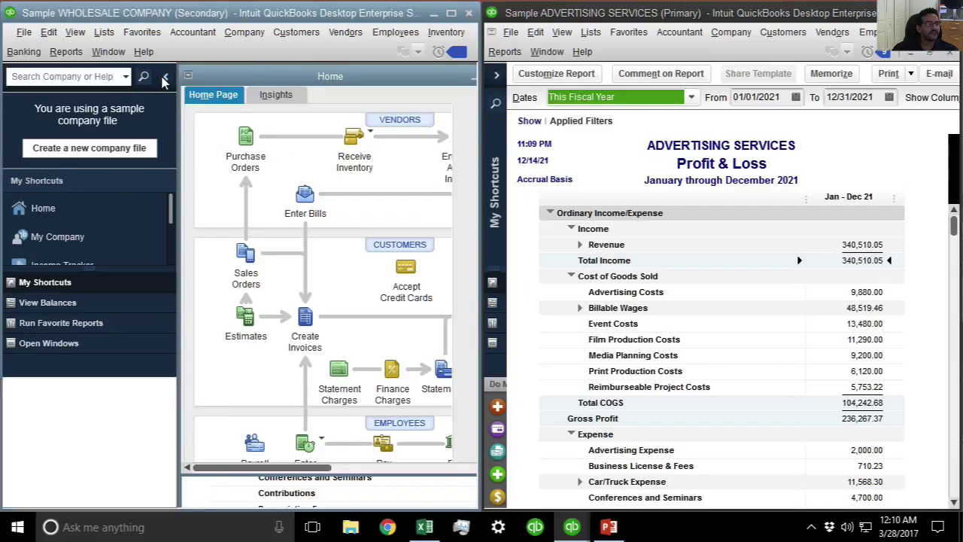
Step: Maximize the Wholesale Profit & Loss and compare Net Income 106,912.35 with 118,315.72
{"action": "left_click", "coordinate": [165, 81]}
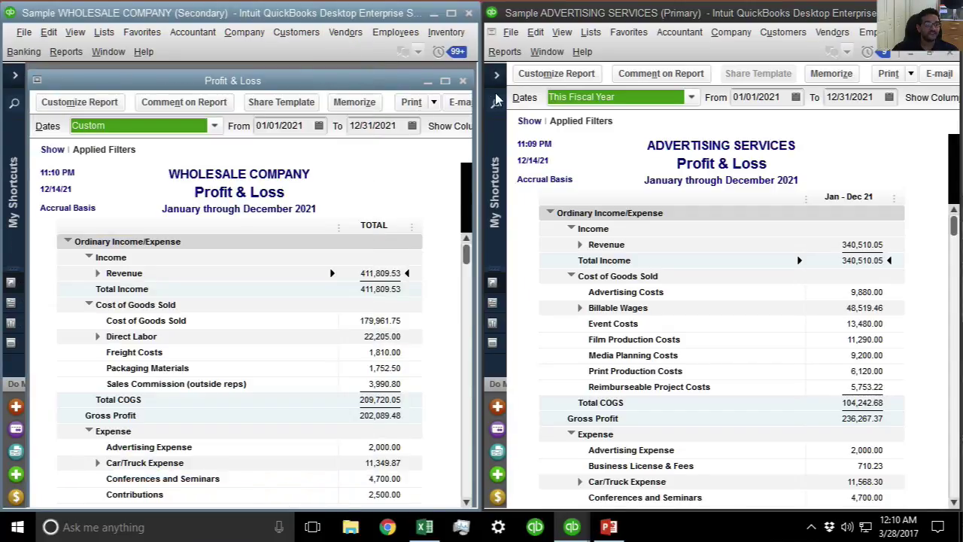
{"action": "left_click", "coordinate": [445, 81]}
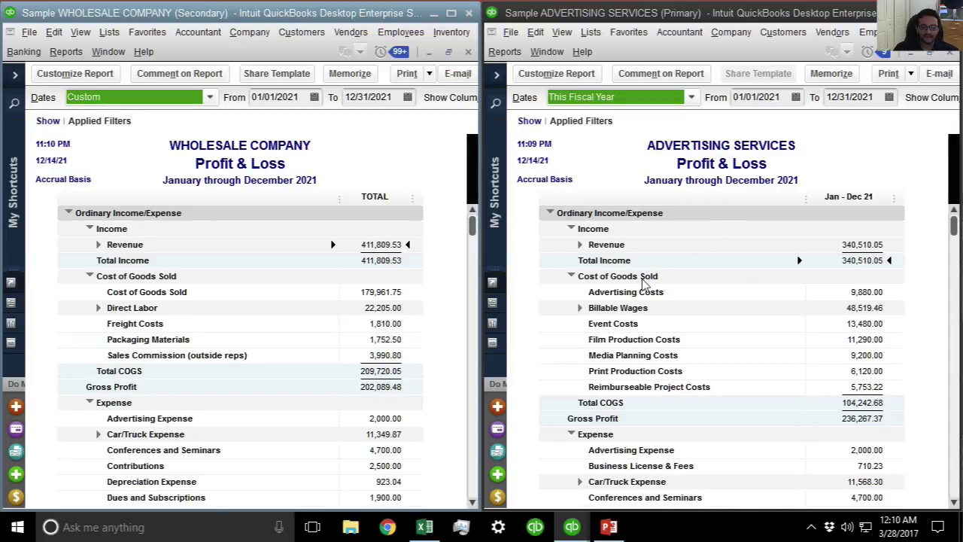
{"action": "scroll", "coordinate": [327, 366], "scroll_direction": "down", "scroll_amount": 8}
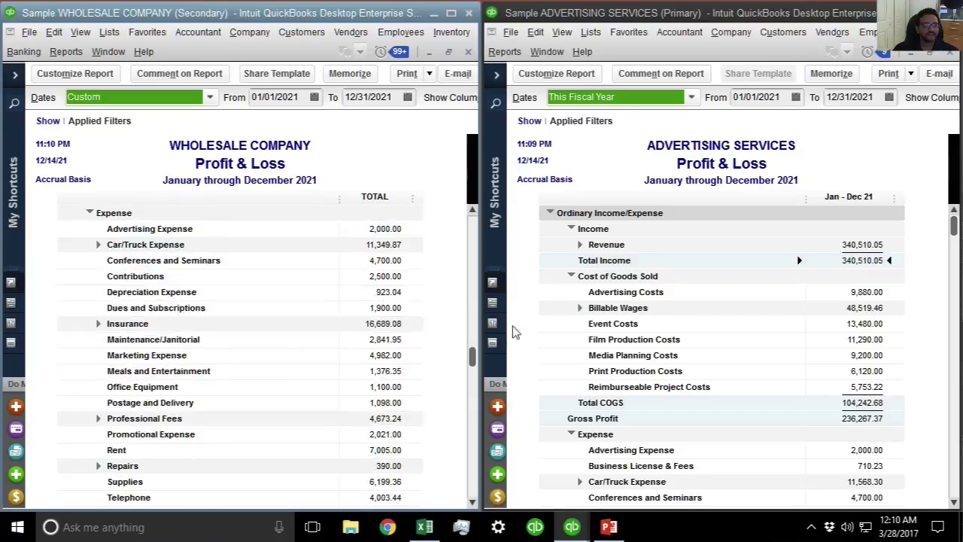
{"action": "scroll", "coordinate": [719, 382], "scroll_direction": "down", "scroll_amount": 8}
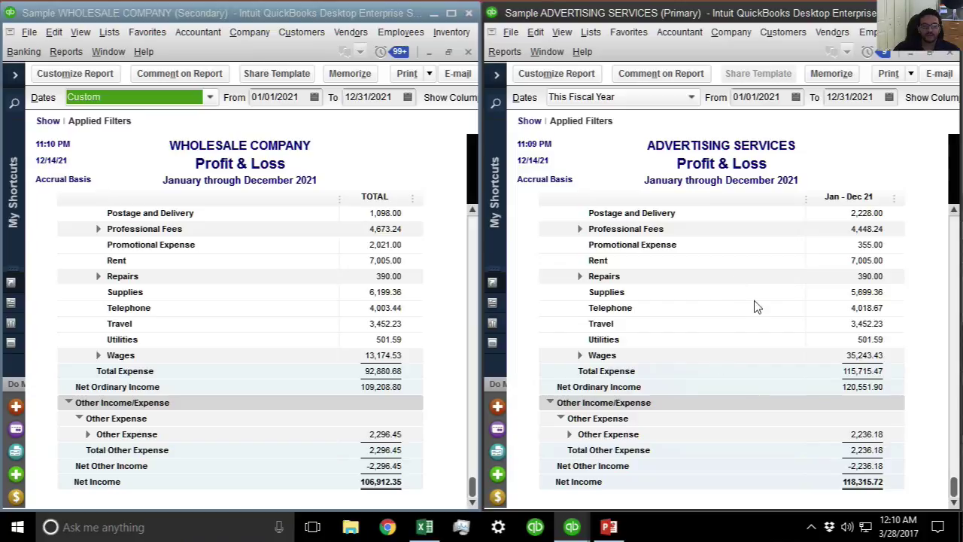
{"action": "scroll", "coordinate": [758, 307], "scroll_direction": "up", "scroll_amount": 9}
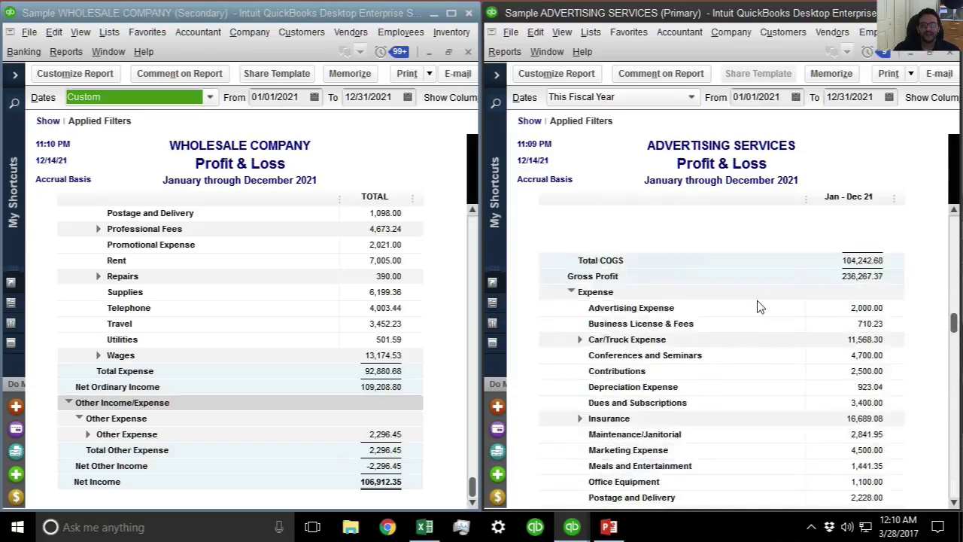
{"action": "scroll", "coordinate": [399, 273], "scroll_direction": "up", "scroll_amount": 1}
{"action": "scroll", "coordinate": [399, 273], "scroll_direction": "up", "scroll_amount": 8}
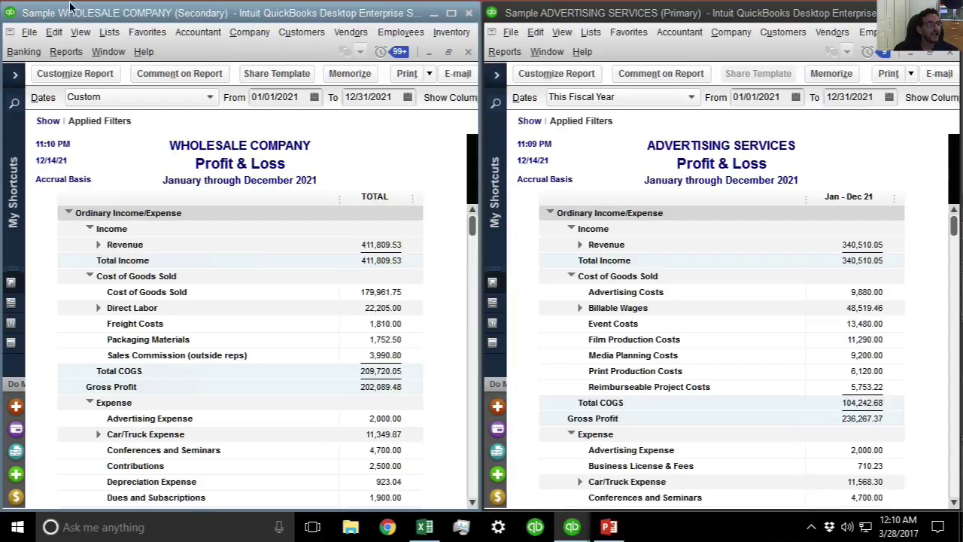
Step: Set the Wholesale Profit & Loss Advanced Display Rows to All so zero-balance accounts appear
{"action": "left_click", "coordinate": [75, 74]}
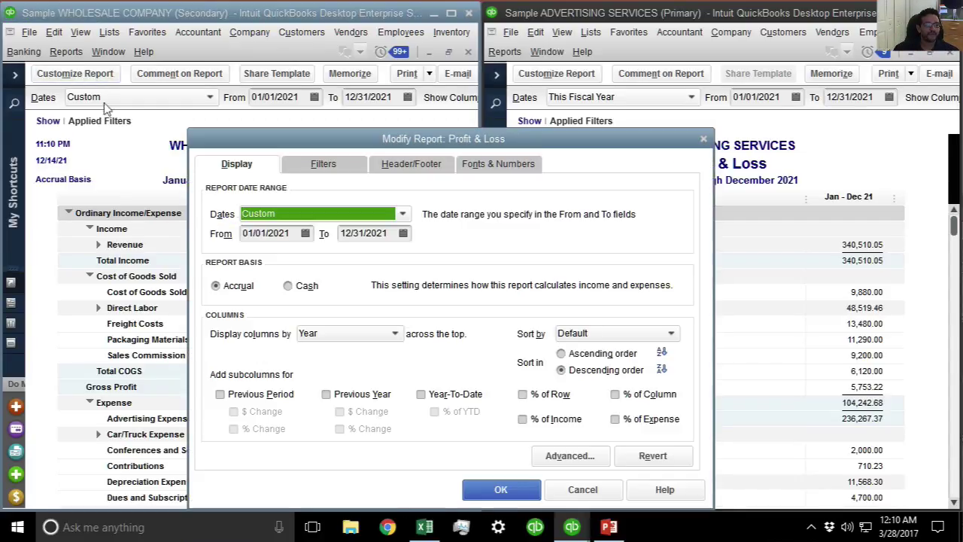
{"action": "left_click", "coordinate": [569, 456]}
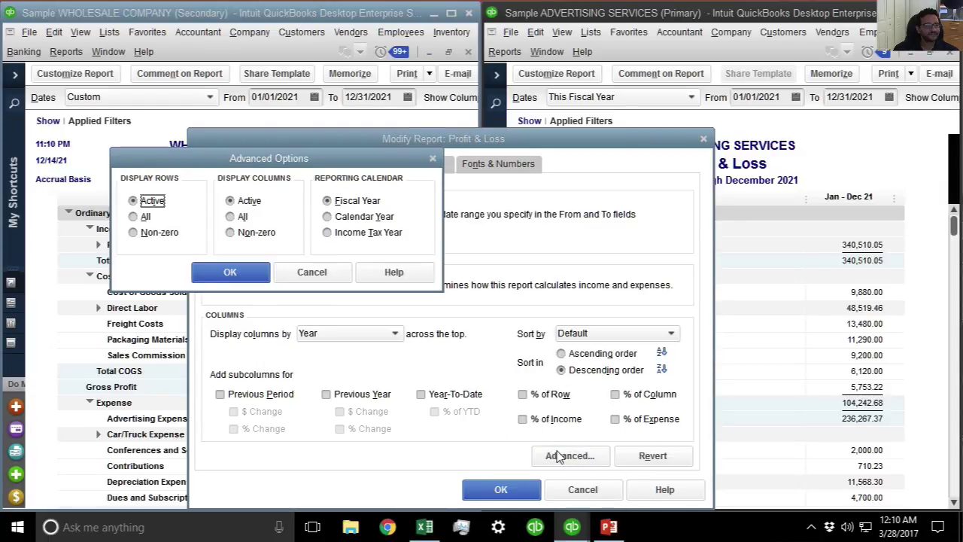
{"action": "left_click", "coordinate": [143, 216]}
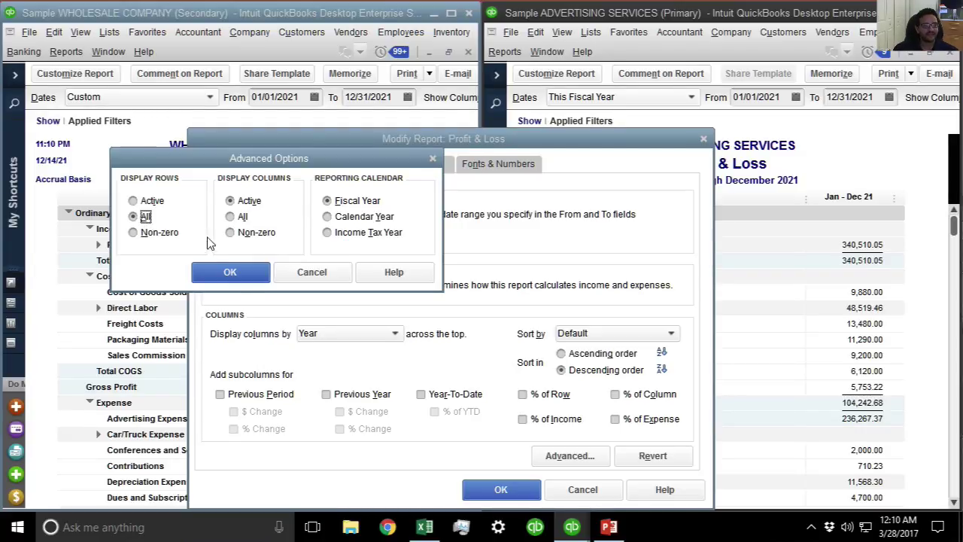
{"action": "left_click", "coordinate": [228, 274]}
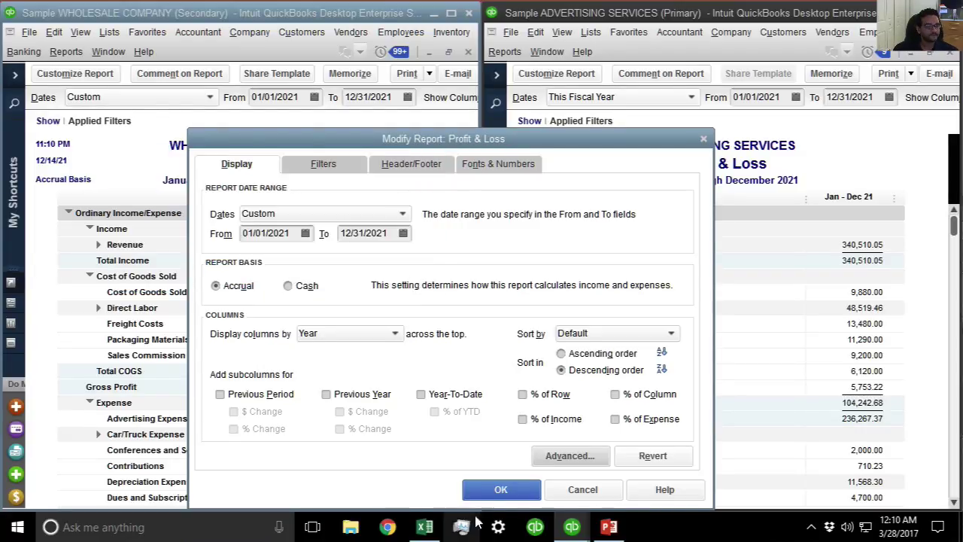
{"action": "left_click", "coordinate": [487, 489]}
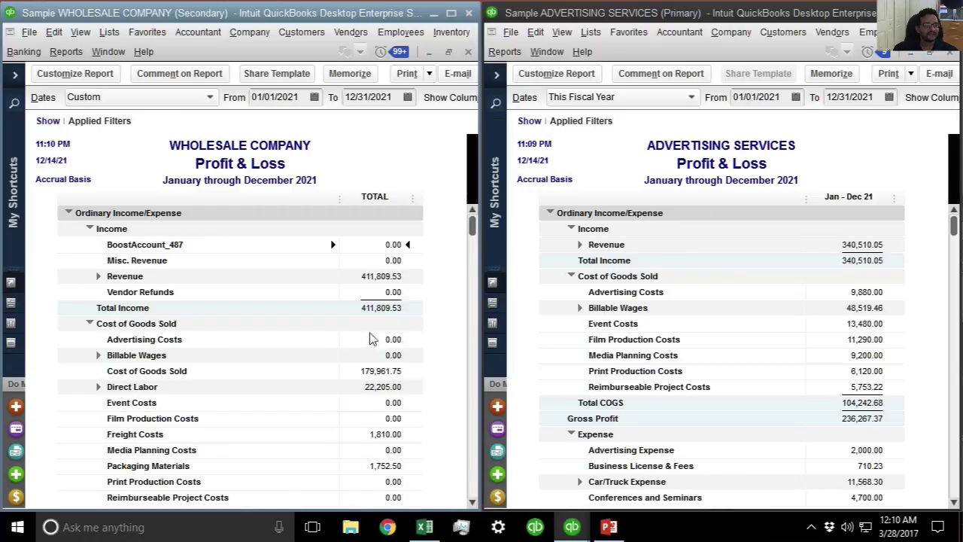
{"action": "scroll", "coordinate": [421, 345], "scroll_direction": "down", "scroll_amount": 1}
{"action": "scroll", "coordinate": [421, 345], "scroll_direction": "up", "scroll_amount": 1}
{"action": "scroll", "coordinate": [390, 347], "scroll_direction": "down", "scroll_amount": 3}
{"action": "scroll", "coordinate": [387, 343], "scroll_direction": "down", "scroll_amount": 8}
{"action": "scroll", "coordinate": [387, 343], "scroll_direction": "up", "scroll_amount": 9}
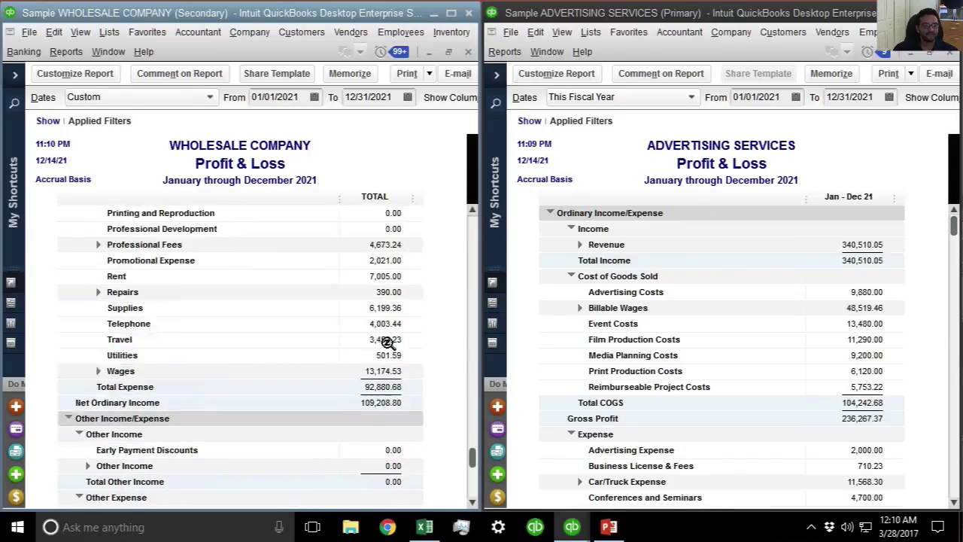
{"action": "scroll", "coordinate": [387, 344], "scroll_direction": "up", "scroll_amount": 2}
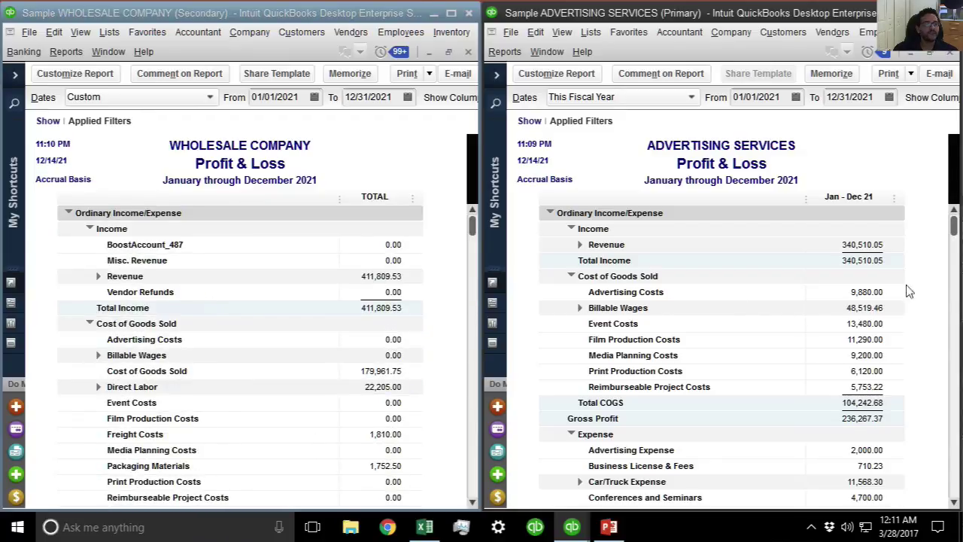
Step: Set the Advertising Services Profit & Loss Advanced Display Rows to All as well
{"action": "left_click", "coordinate": [556, 74]}
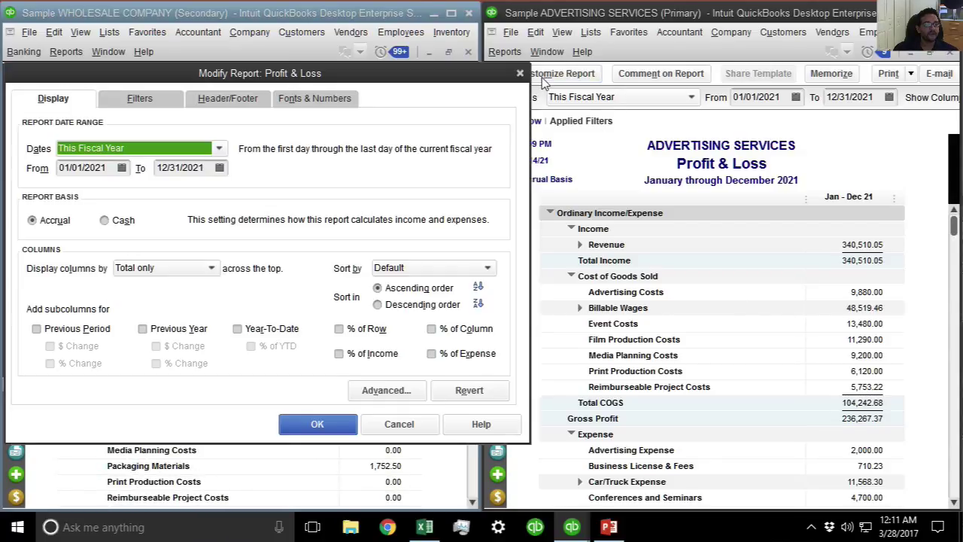
{"action": "left_click", "coordinate": [390, 388]}
{"action": "left_click", "coordinate": [600, 251]}
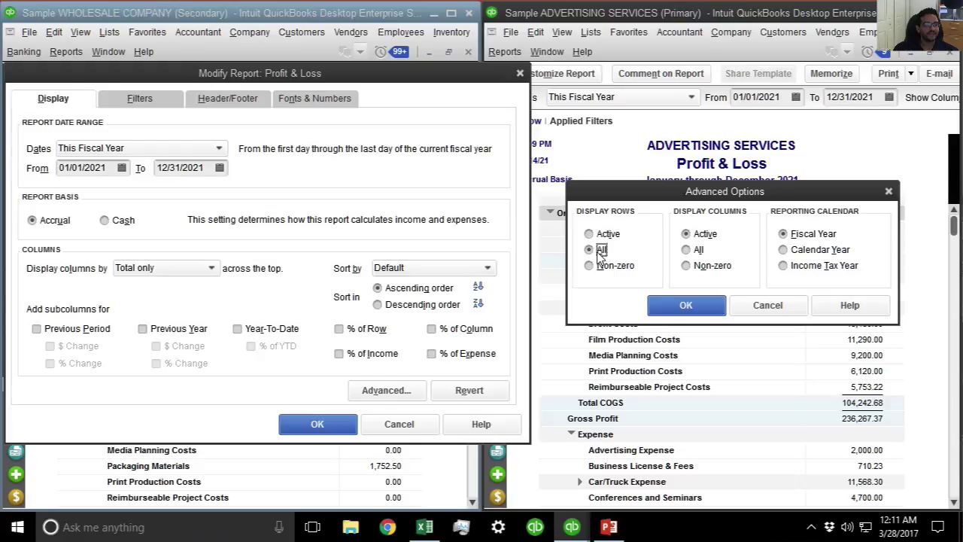
{"action": "left_click", "coordinate": [683, 304]}
{"action": "left_click", "coordinate": [382, 419]}
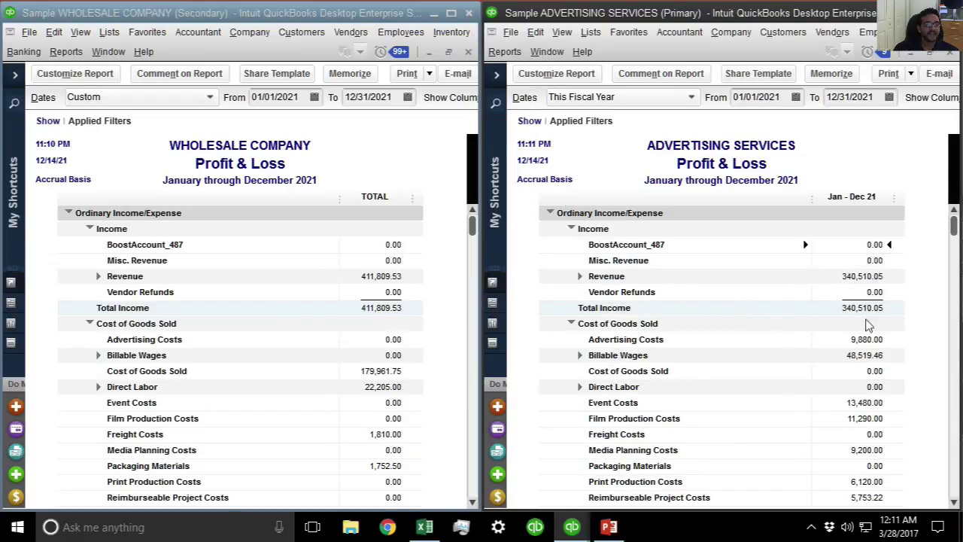
Step: Scroll through the reports and back to the top to compare their account lists
{"action": "scroll", "coordinate": [359, 333], "scroll_direction": "down", "scroll_amount": 8}
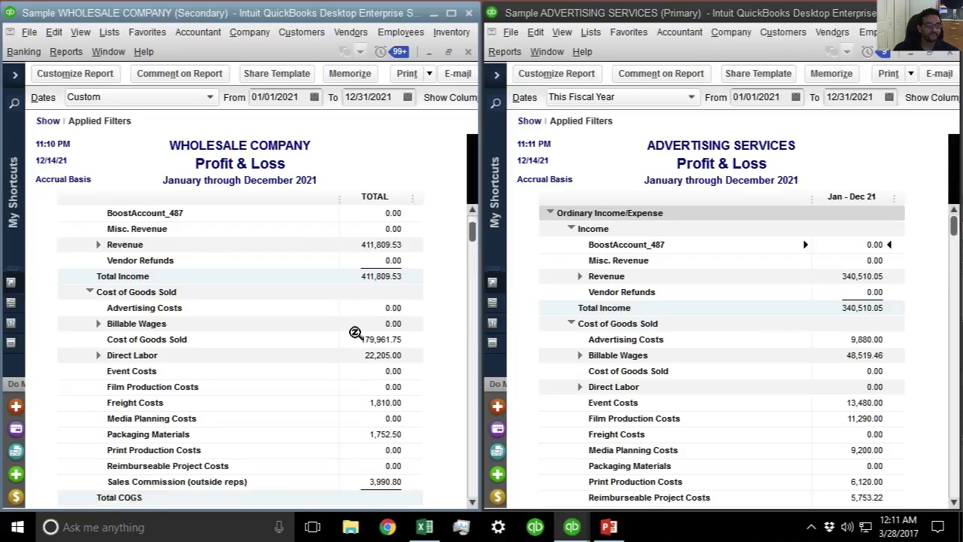
{"action": "scroll", "coordinate": [359, 333], "scroll_direction": "down", "scroll_amount": 7}
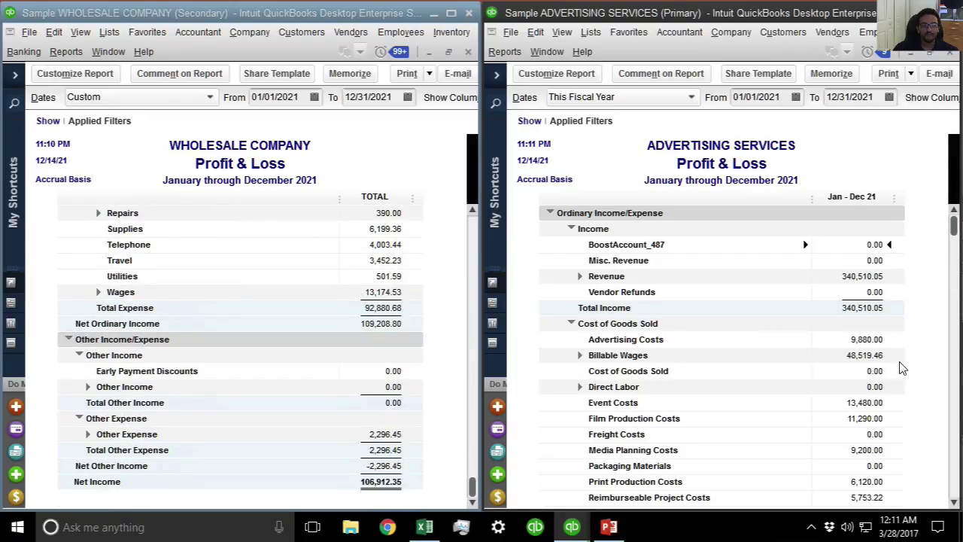
{"action": "scroll", "coordinate": [866, 367], "scroll_direction": "down", "scroll_amount": 15}
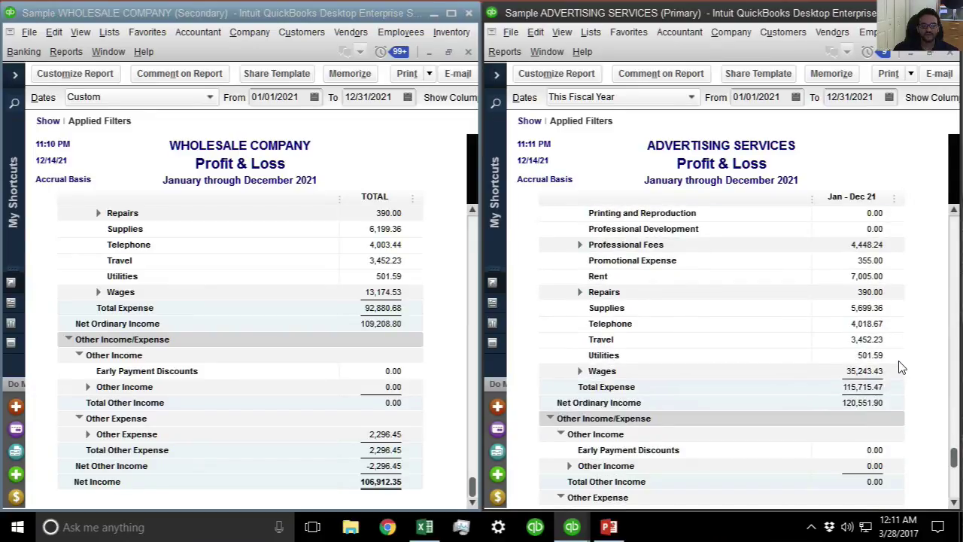
{"action": "scroll", "coordinate": [902, 367], "scroll_direction": "up", "scroll_amount": 15}
{"action": "scroll", "coordinate": [310, 294], "scroll_direction": "up", "scroll_amount": 12}
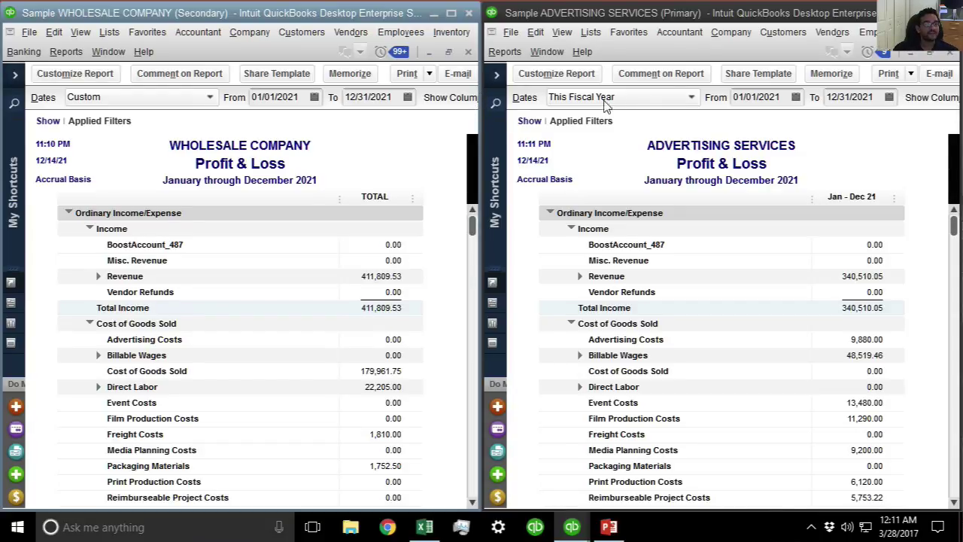
Step: Export the Wholesale Profit & Loss to a new Excel workbook (Book4)
{"action": "left_click_drag", "start_coordinate": [480, 150], "coordinate": [703, 150]}
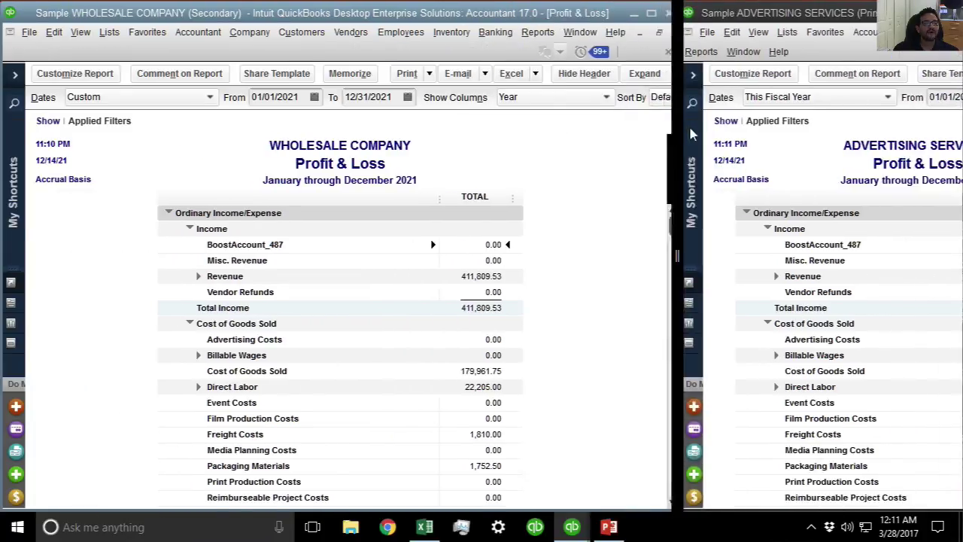
{"action": "left_click", "coordinate": [533, 53]}
{"action": "left_click", "coordinate": [535, 77]}
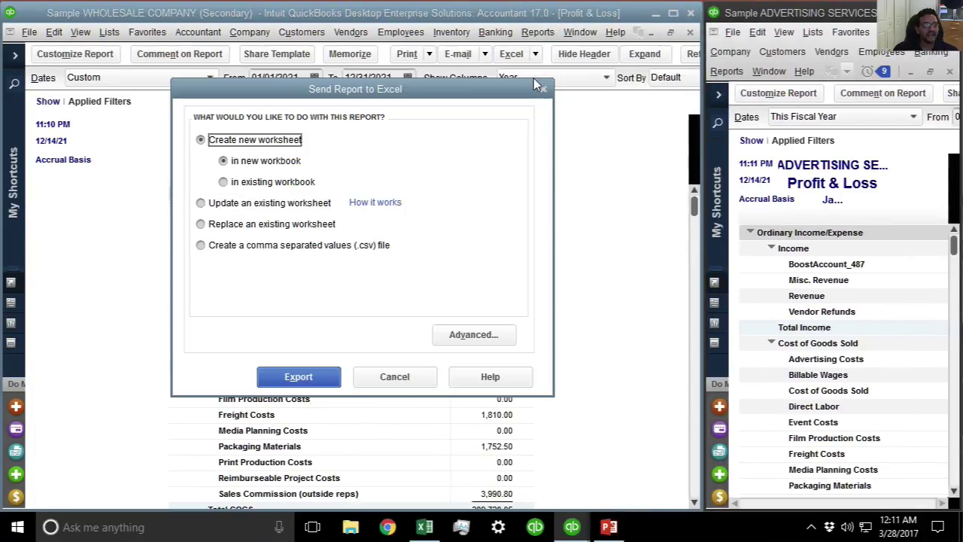
{"action": "left_click", "coordinate": [297, 376]}
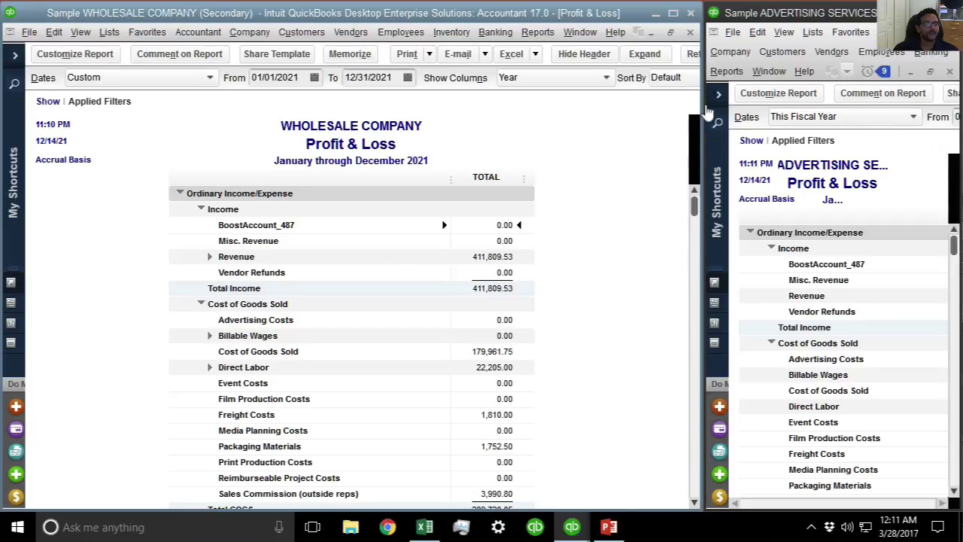
Step: Export the Advertising Services Profit & Loss to a new Excel workbook (Book2)
{"action": "left_click_drag", "start_coordinate": [706, 112], "coordinate": [360, 111]}
{"action": "left_click", "coordinate": [890, 74]}
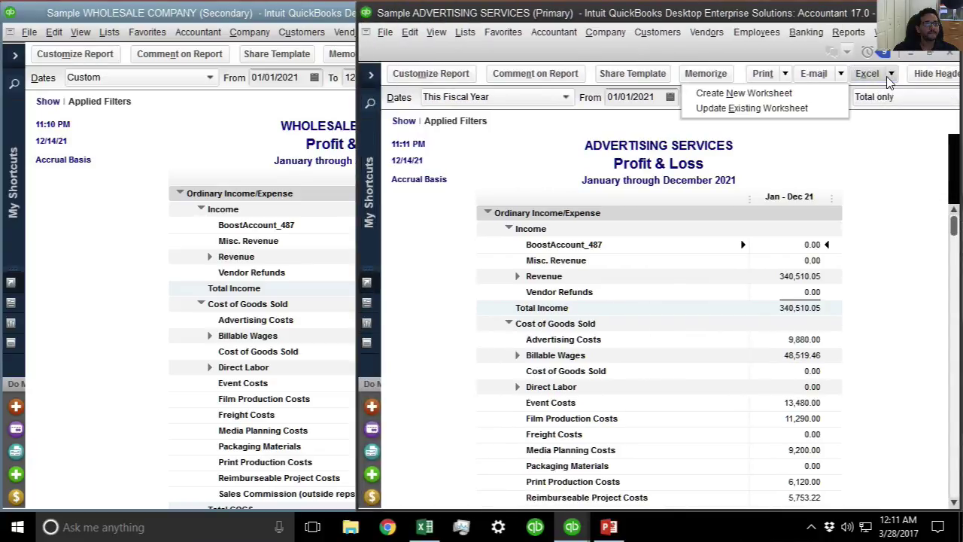
{"action": "left_click", "coordinate": [768, 99]}
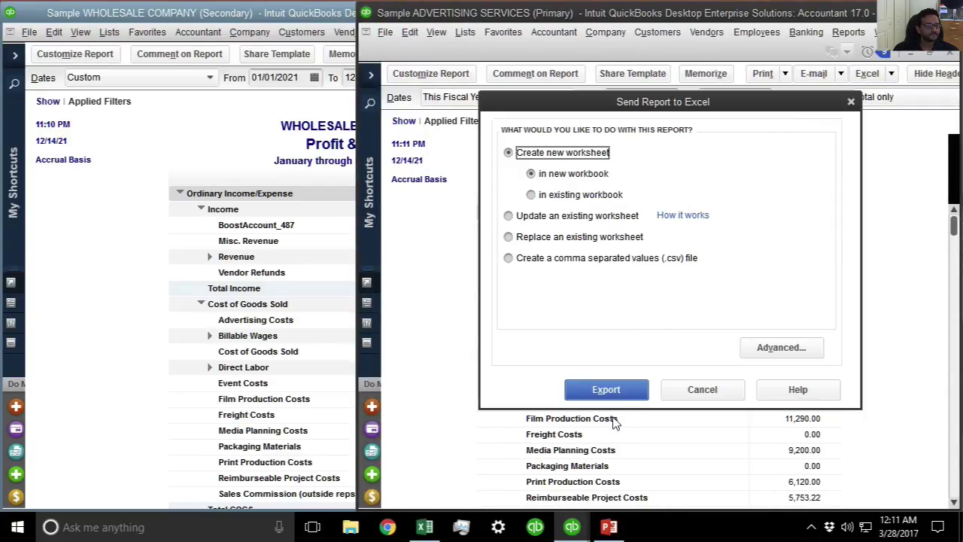
{"action": "left_click", "coordinate": [612, 386]}
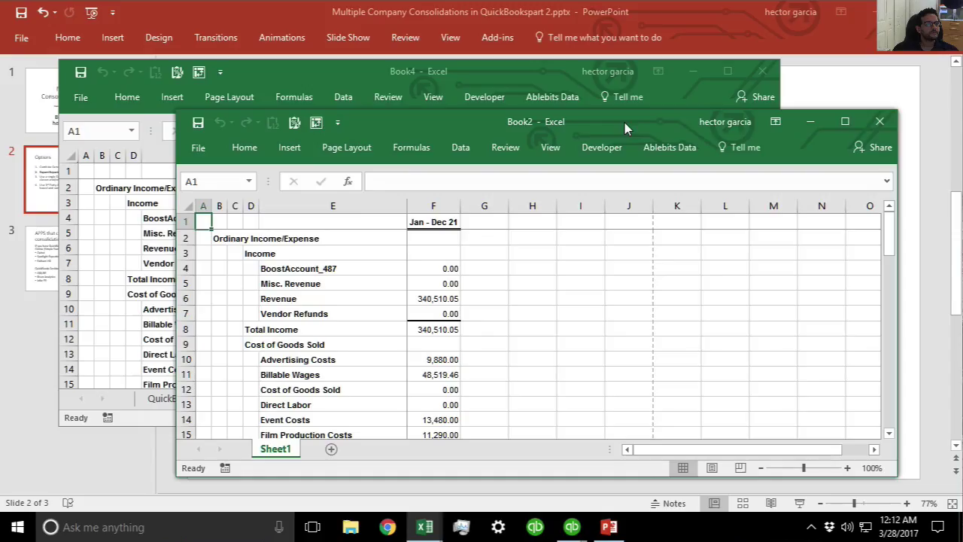
{"action": "left_click_drag", "start_coordinate": [551, 79], "coordinate": [530, 42]}
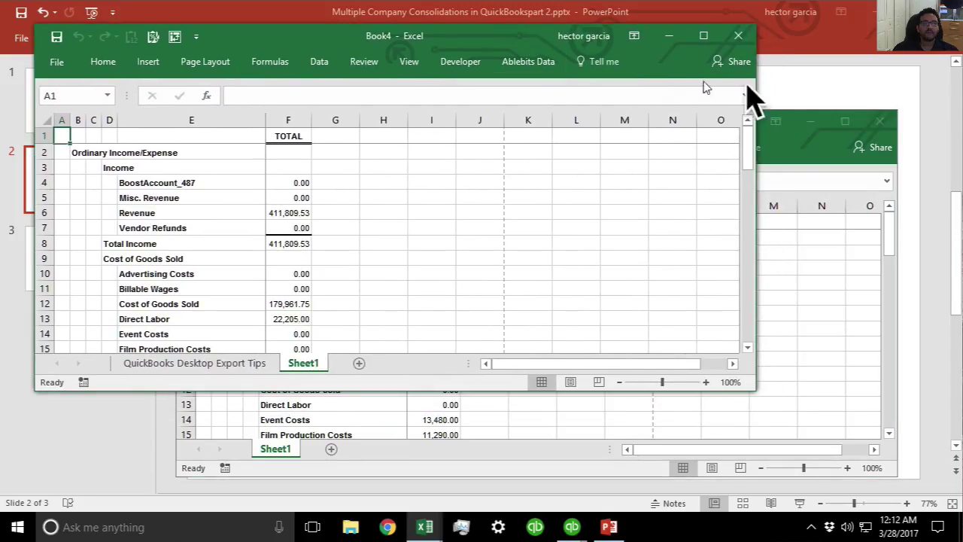
Step: Snap Book4 to the left half of the screen and Book2 to the right half
{"action": "key", "text": "super+Left"}
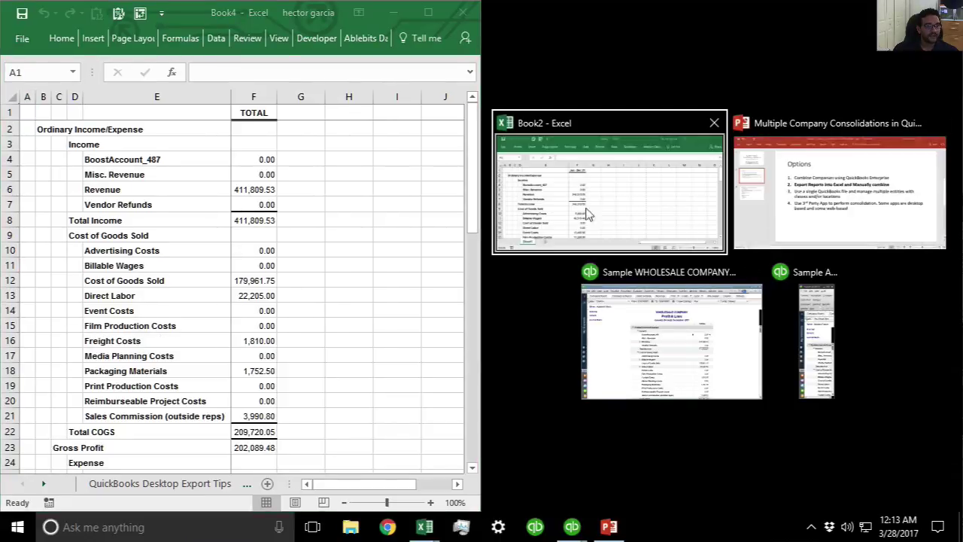
{"action": "left_click", "coordinate": [584, 189]}
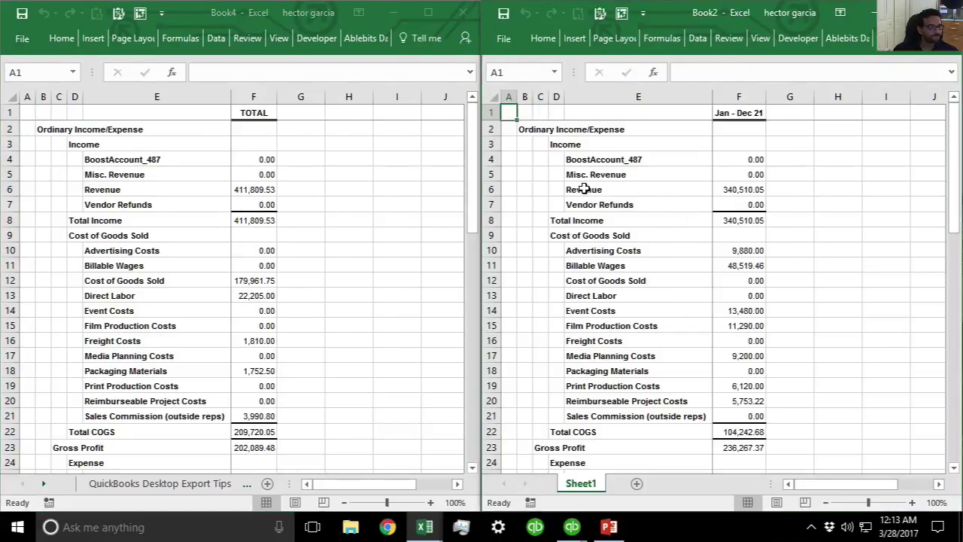
{"action": "left_click", "coordinate": [950, 190]}
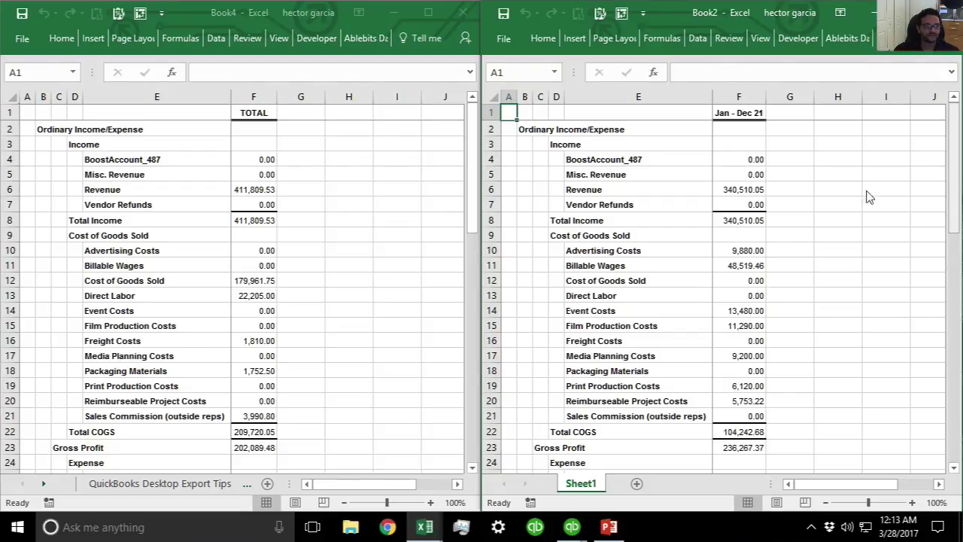
Step: Rename Book2's F1 header to ADVERTISING SERVICES and widen column F
{"action": "left_click", "coordinate": [717, 220]}
{"action": "left_click", "coordinate": [732, 115]}
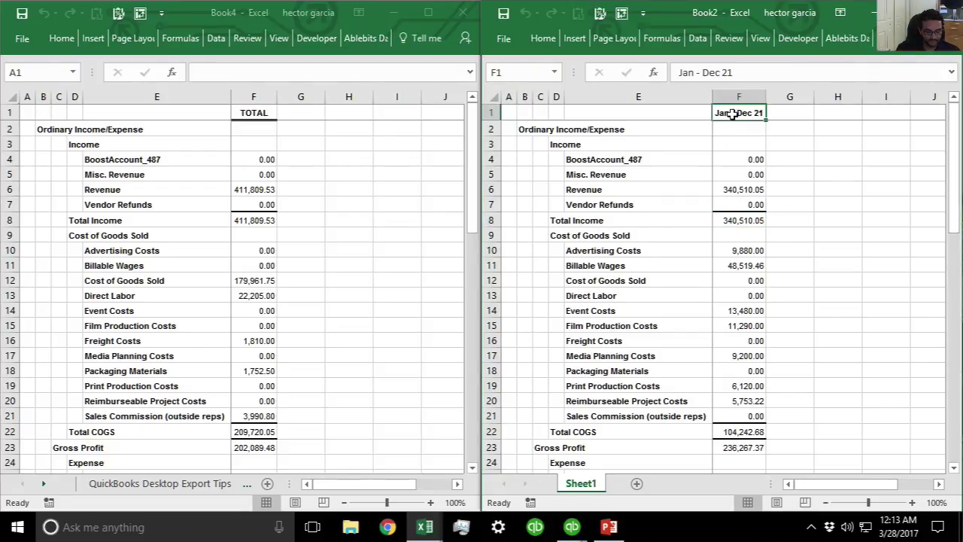
{"action": "type", "text": "ADVER"}
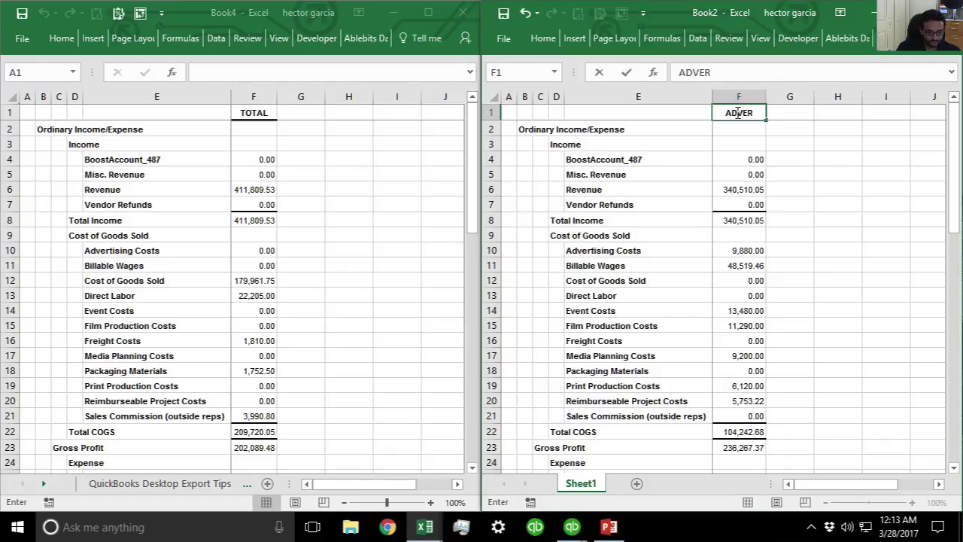
{"action": "type", "text": "TISING SERV"}
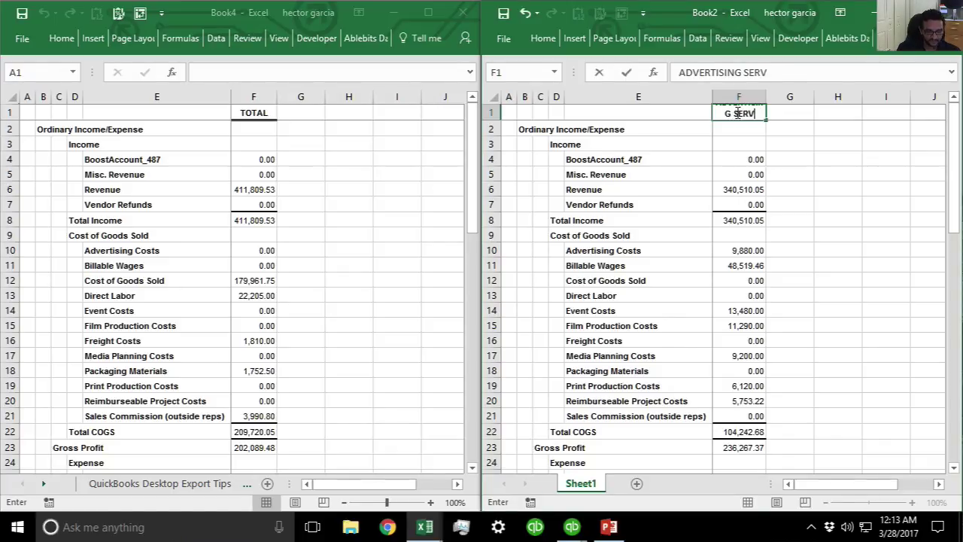
{"action": "type", "text": "ICES"}
{"action": "key", "text": "Return"}
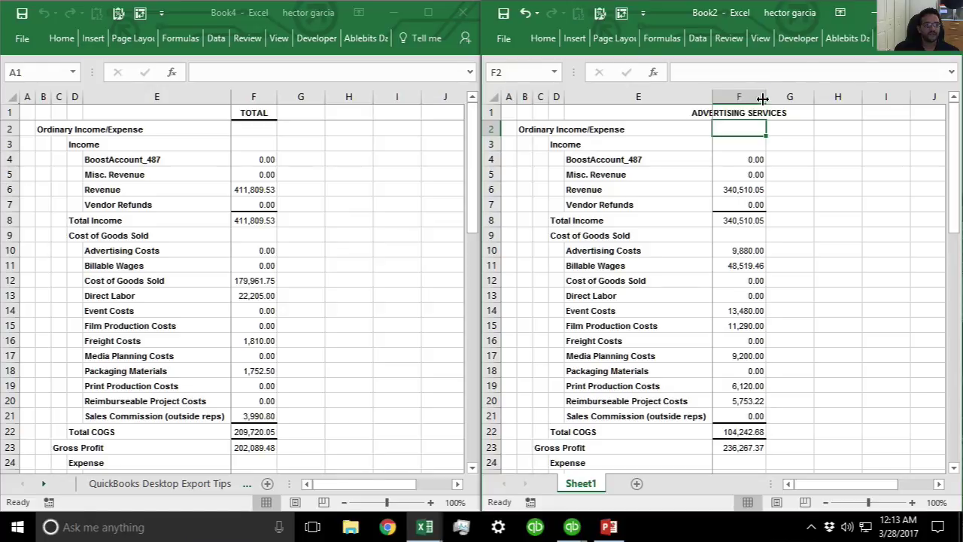
{"action": "left_click_drag", "start_coordinate": [763, 98], "coordinate": [844, 99]}
Step: Copy Book4's Wholesale TOTAL column into Book2's empty column G
{"action": "left_click", "coordinate": [259, 113]}
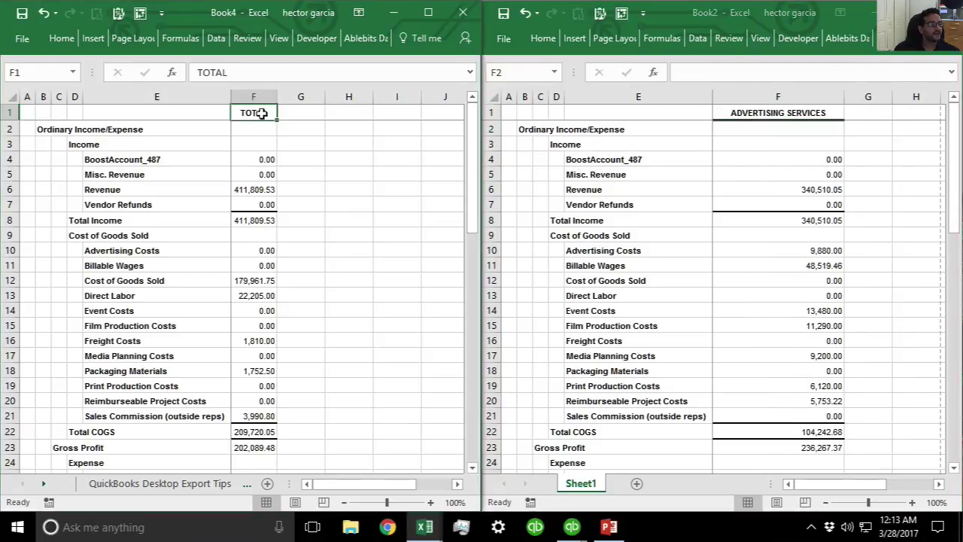
{"action": "left_click", "coordinate": [255, 97]}
{"action": "key", "text": "ctrl+c"}
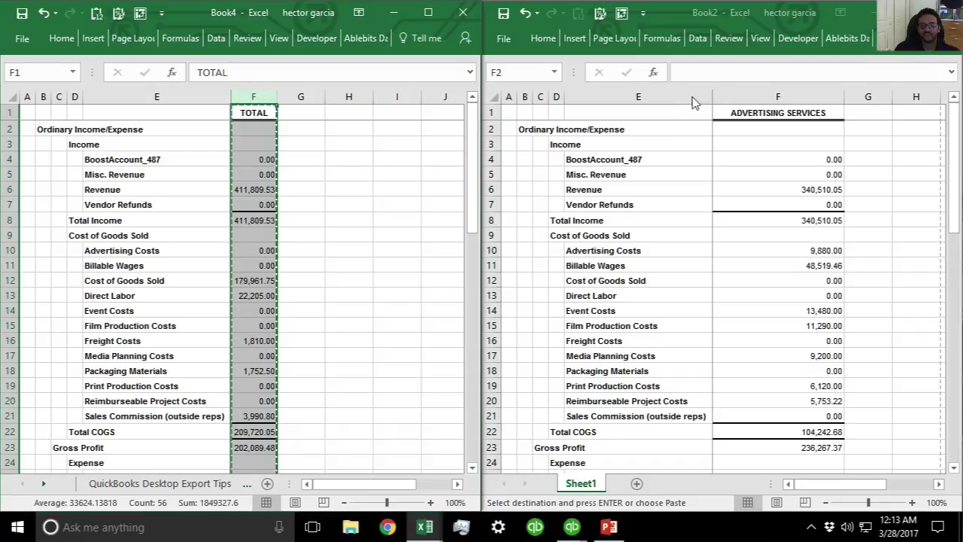
{"action": "left_click", "coordinate": [863, 103]}
{"action": "left_click", "coordinate": [862, 100]}
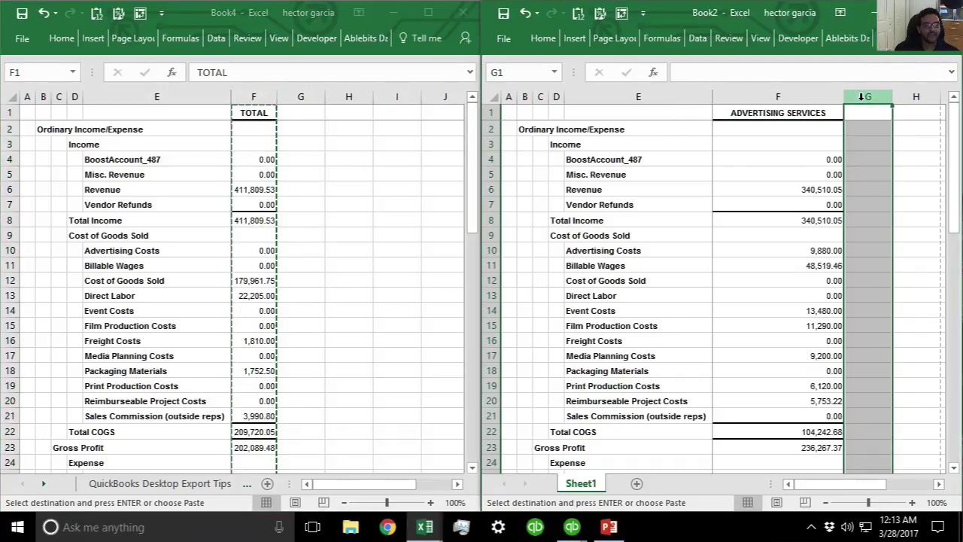
{"action": "key", "text": "ctrl+v"}
{"action": "left_click_drag", "start_coordinate": [952, 141], "coordinate": [951, 109]}
Step: Rename G1 to WHOLESALE, widen column G, and maximize Book2
{"action": "left_click", "coordinate": [855, 119]}
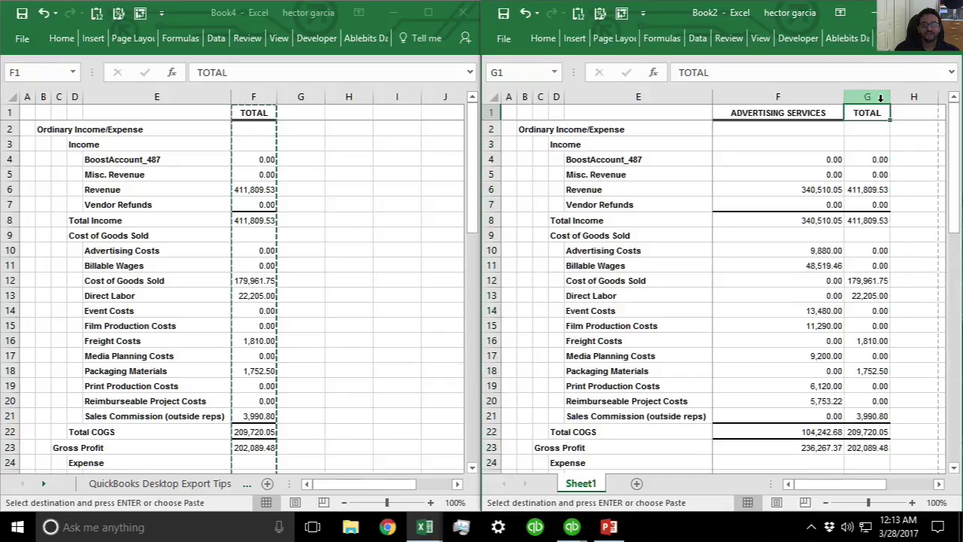
{"action": "left_click_drag", "start_coordinate": [891, 97], "coordinate": [929, 96]}
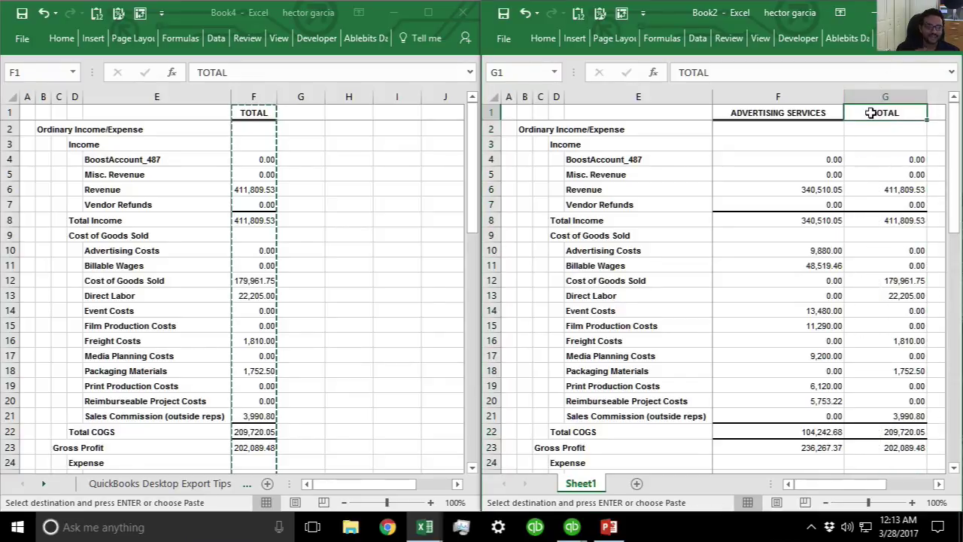
{"action": "type", "text": "WHOLESALE"}
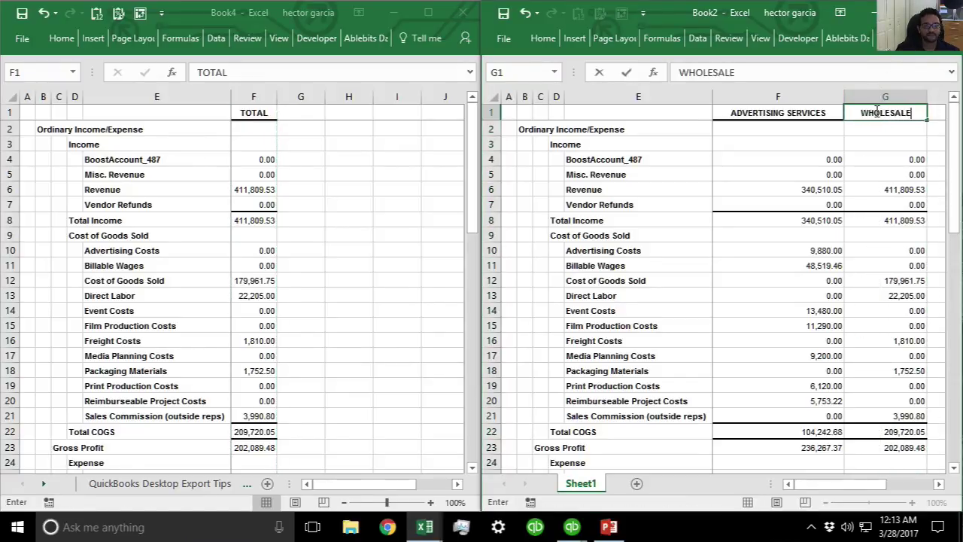
{"action": "key", "text": "Return"}
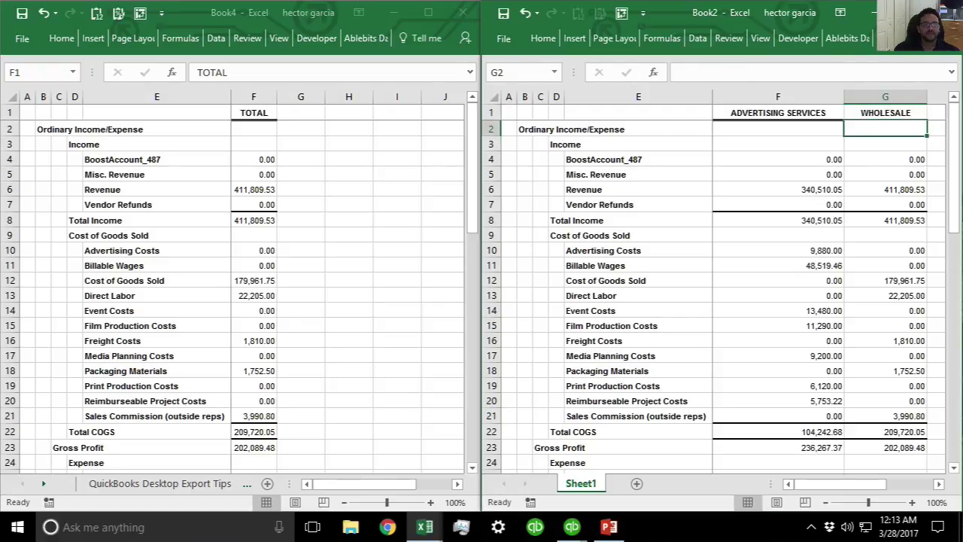
{"action": "key", "text": "super+Up"}
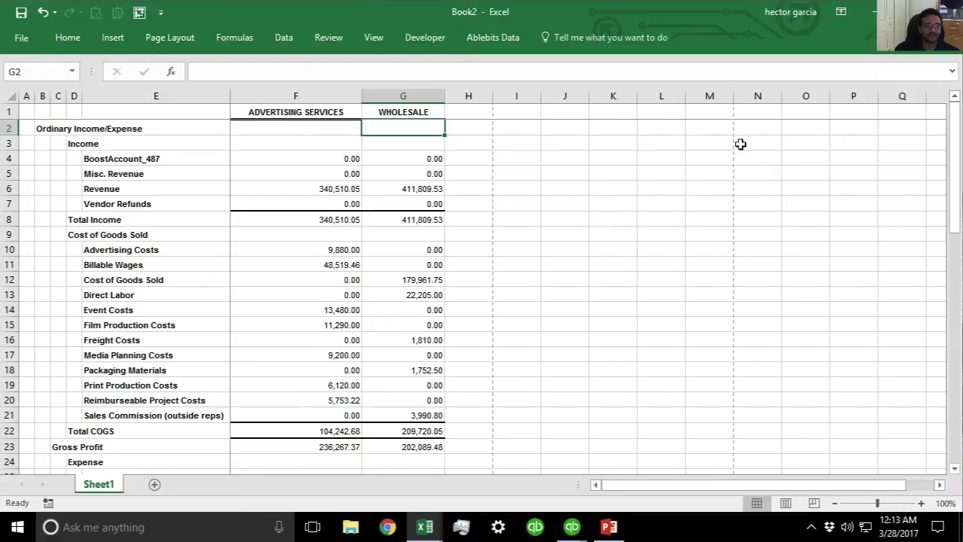
Step: Widen column H and enter the header TOTAL in H1
{"action": "left_click", "coordinate": [441, 234]}
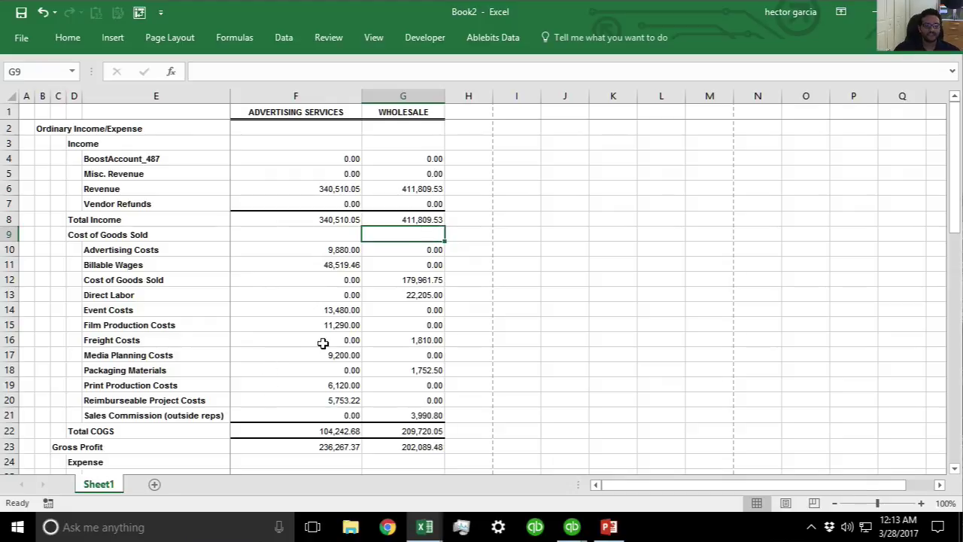
{"action": "left_click_drag", "start_coordinate": [493, 96], "coordinate": [555, 96]}
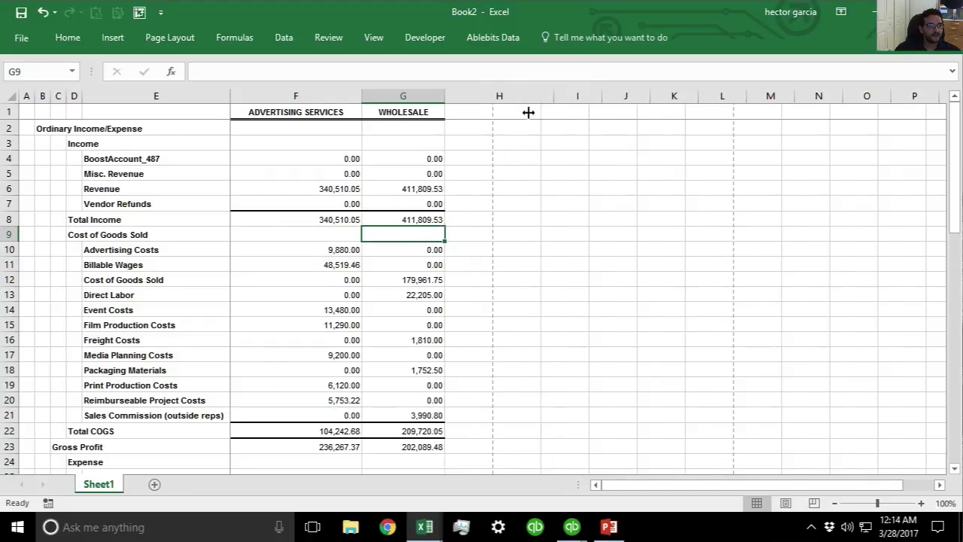
{"action": "left_click", "coordinate": [527, 112]}
{"action": "type", "text": "TOTAL"}
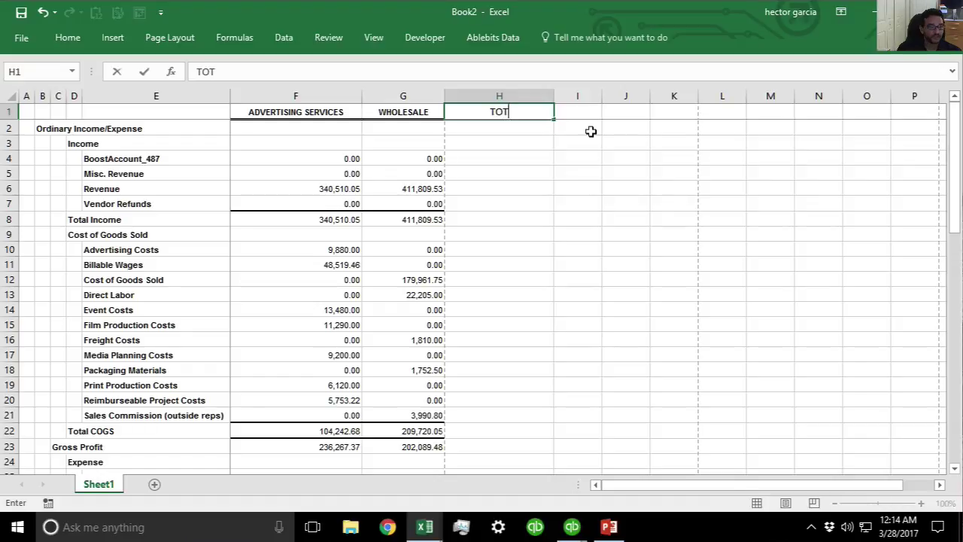
{"action": "key", "text": "Return"}
{"action": "key", "text": "Return"}
{"action": "key", "text": "Return"}
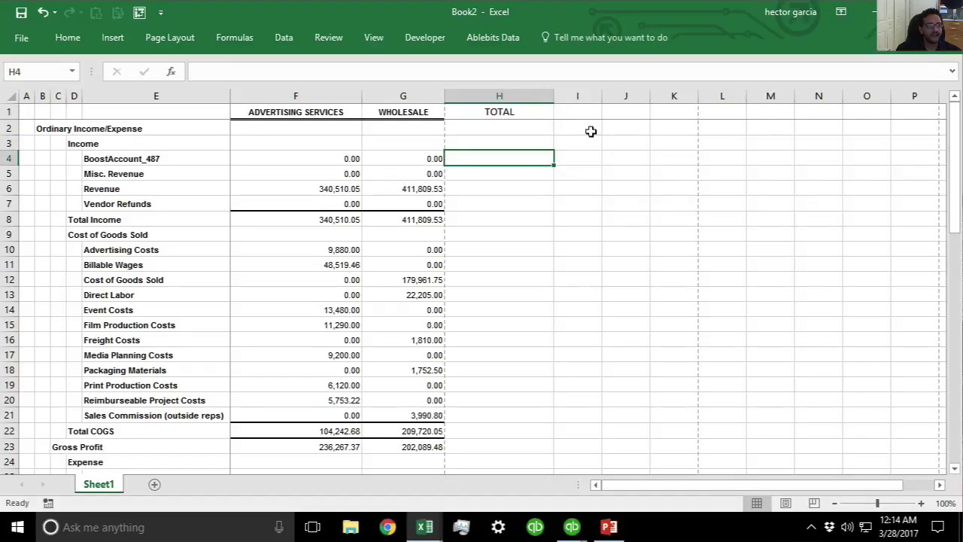
Step: Enter =F4+G4 in H4 and fill it down column H to row 63
{"action": "type", "text": "="}
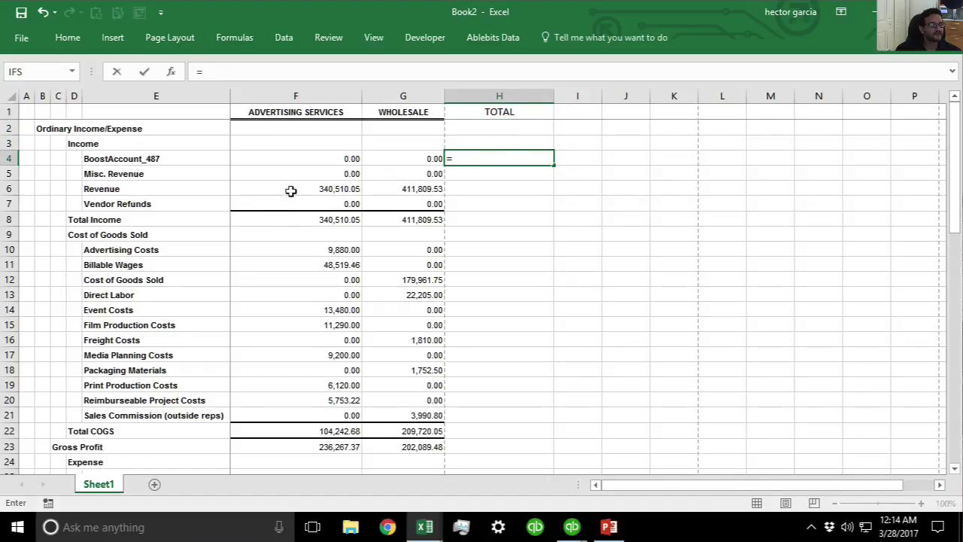
{"action": "left_click", "coordinate": [333, 161]}
{"action": "type", "text": "+"}
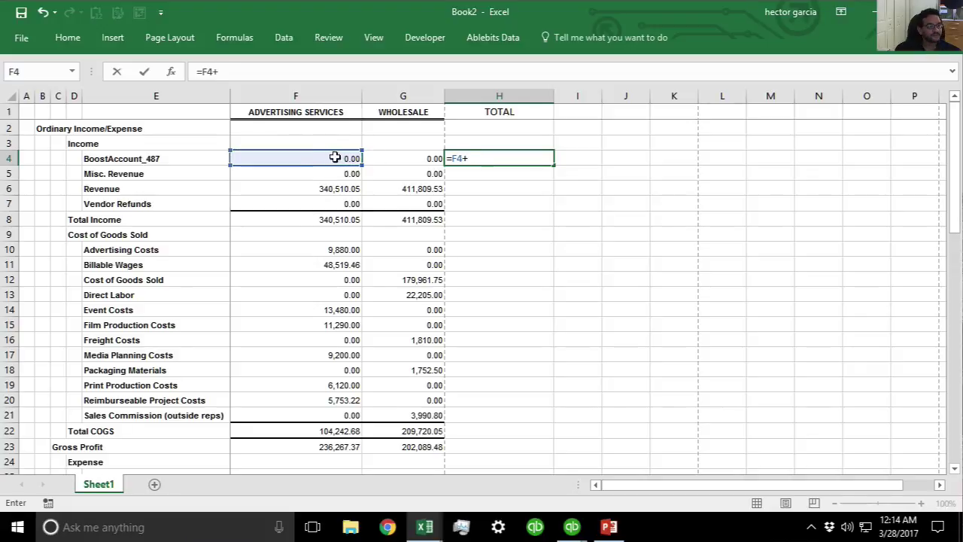
{"action": "left_click", "coordinate": [414, 159]}
{"action": "key", "text": "Return"}
{"action": "key", "text": "Return"}
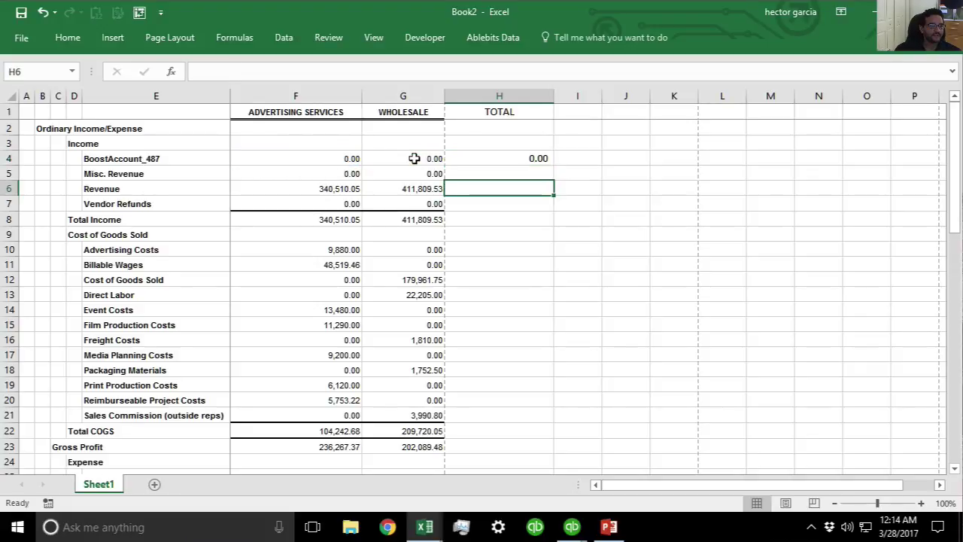
{"action": "left_click", "coordinate": [509, 159]}
{"action": "left_click_drag", "start_coordinate": [553, 165], "coordinate": [520, 465]}
Step: Clear TOTAL formulas on heading rows like Other Expense, Other Income, Expense, Cost of Goods Sold; copy column G
{"action": "left_click", "coordinate": [508, 400]}
{"action": "key", "text": "Delete"}
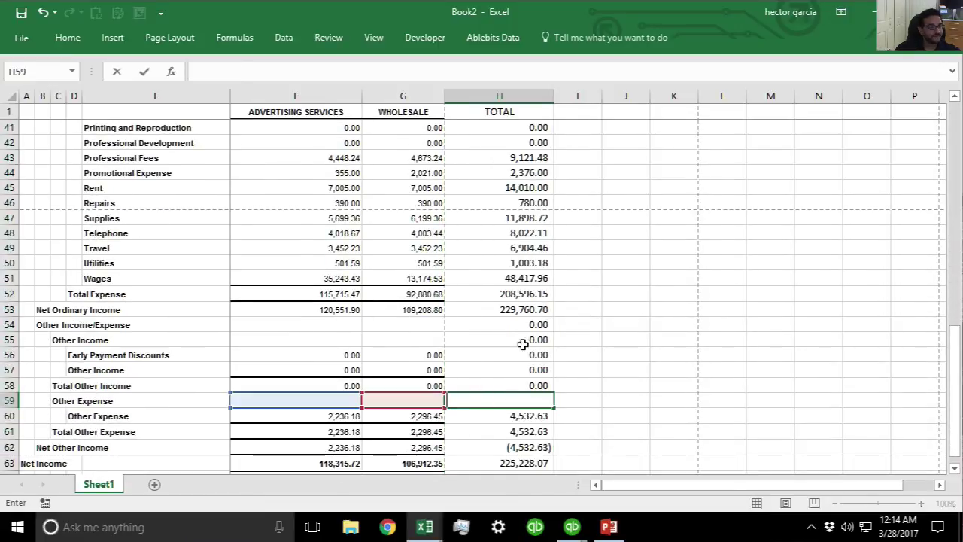
{"action": "left_click", "coordinate": [519, 337]}
{"action": "key", "text": "Delete"}
{"action": "left_click", "coordinate": [519, 325]}
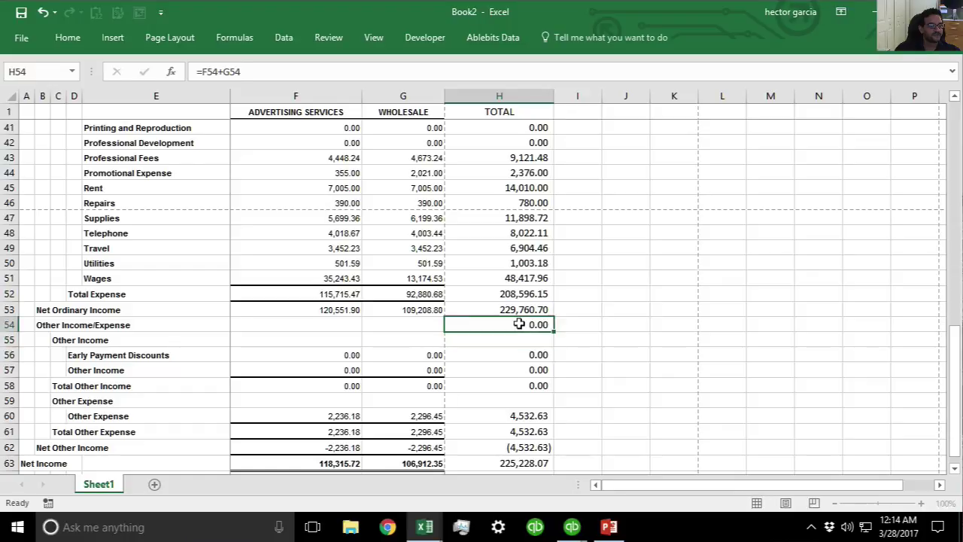
{"action": "double_click", "coordinate": [519, 325]}
{"action": "scroll", "coordinate": [518, 305], "scroll_direction": "up", "scroll_amount": 8}
{"action": "scroll", "coordinate": [520, 316], "scroll_direction": "up", "scroll_amount": 2}
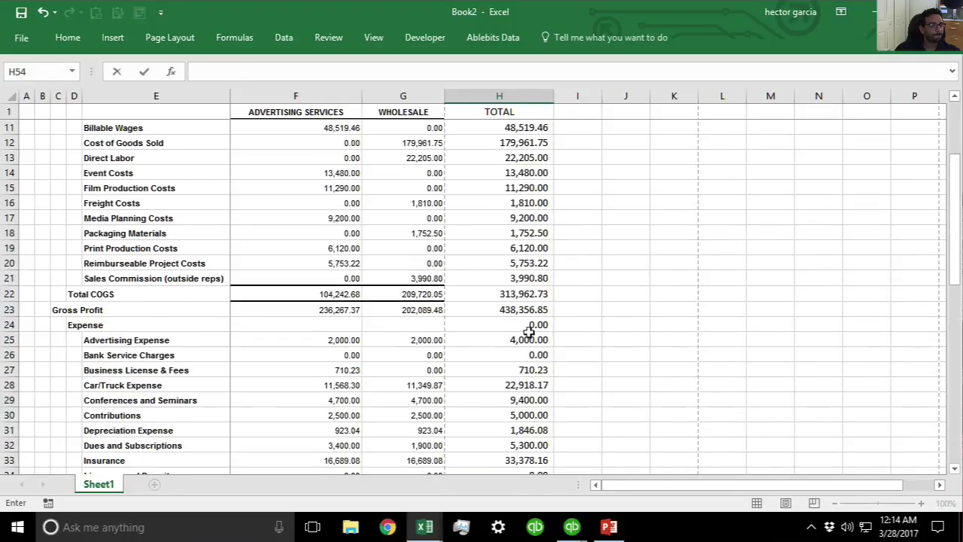
{"action": "double_click", "coordinate": [523, 325]}
{"action": "key", "text": "BackSpace"}
{"action": "key", "text": "BackSpace"}
{"action": "key", "text": "BackSpace"}
{"action": "key", "text": "BackSpace"}
{"action": "key", "text": "BackSpace"}
{"action": "key", "text": "BackSpace"}
{"action": "key", "text": "BackSpace"}
{"action": "key", "text": "BackSpace"}
{"action": "scroll", "coordinate": [537, 324], "scroll_direction": "up", "scroll_amount": 2}
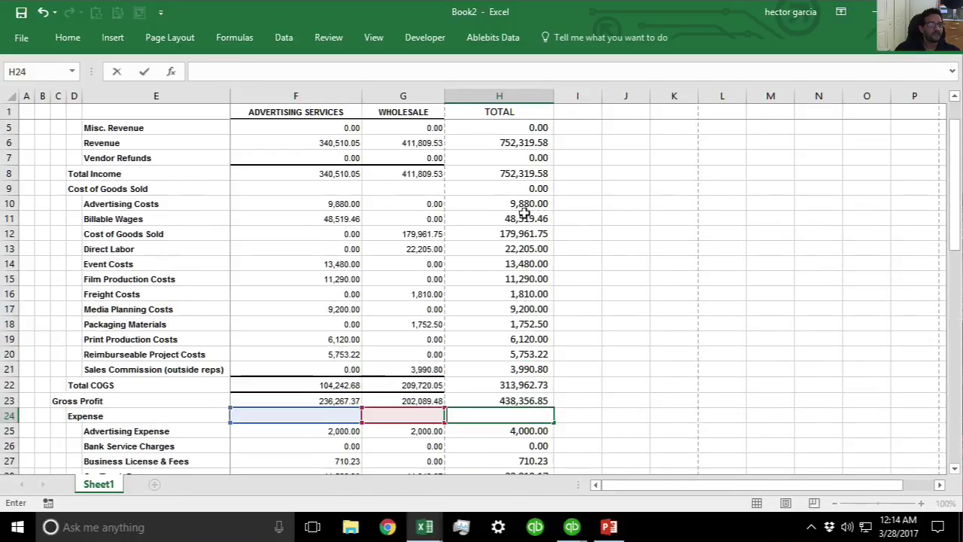
{"action": "double_click", "coordinate": [493, 190]}
{"action": "key", "text": "BackSpace"}
{"action": "key", "text": "BackSpace"}
{"action": "key", "text": "BackSpace"}
{"action": "key", "text": "BackSpace"}
{"action": "key", "text": "BackSpace"}
{"action": "key", "text": "BackSpace"}
{"action": "scroll", "coordinate": [541, 279], "scroll_direction": "up", "scroll_amount": 1}
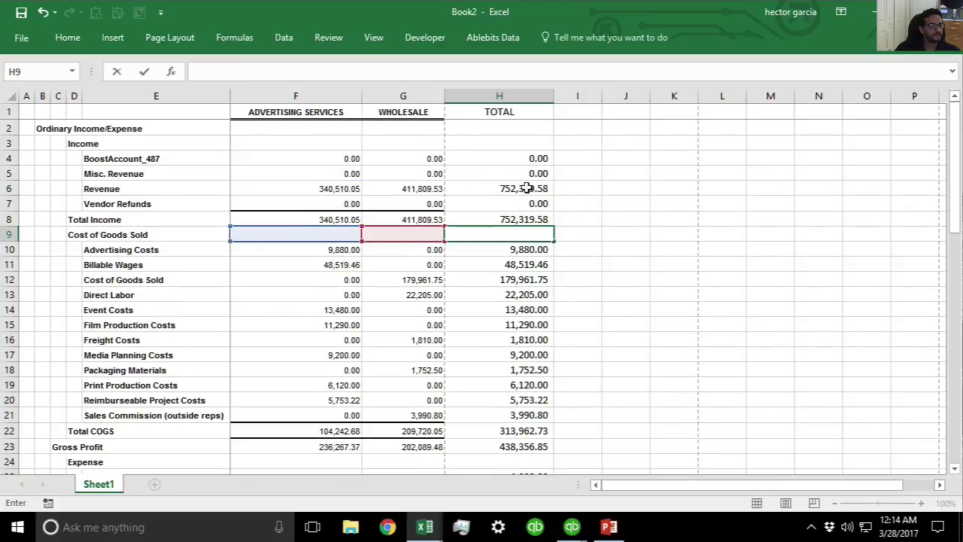
{"action": "key", "text": "ctrl+Return"}
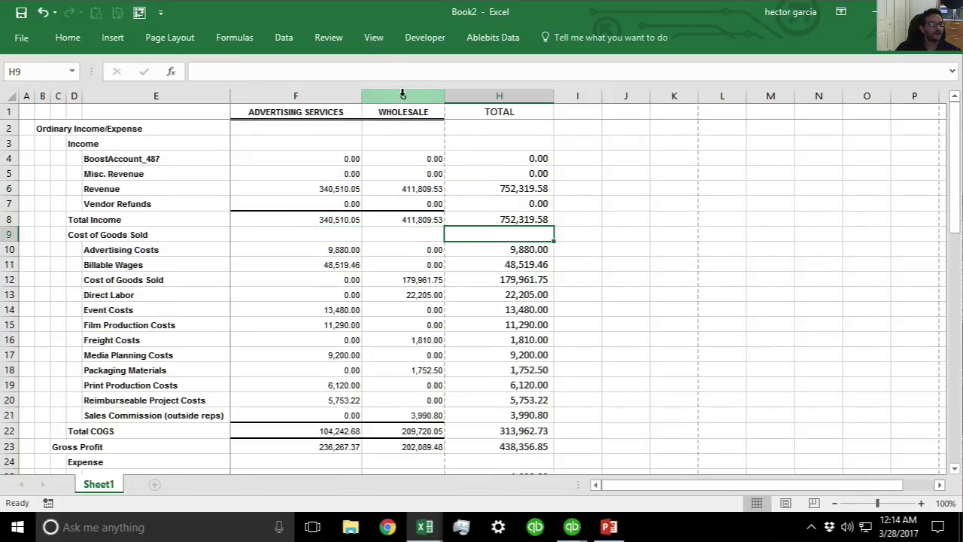
{"action": "left_click", "coordinate": [403, 93]}
{"action": "key", "text": "ctrl+c"}
Step: Paste Special only the Wholesale column's formats onto the TOTAL column H
{"action": "right_click", "coordinate": [520, 96]}
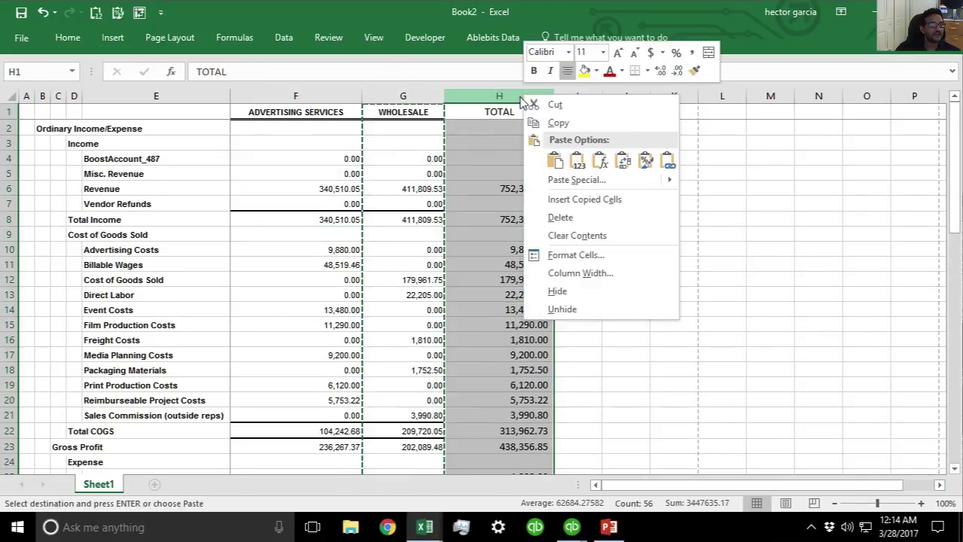
{"action": "left_click", "coordinate": [573, 180]}
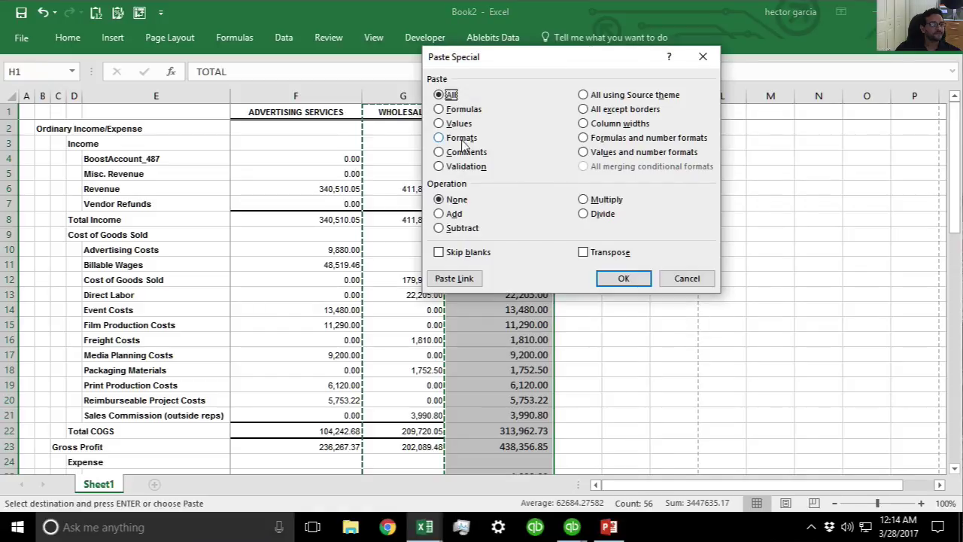
{"action": "left_click", "coordinate": [440, 139]}
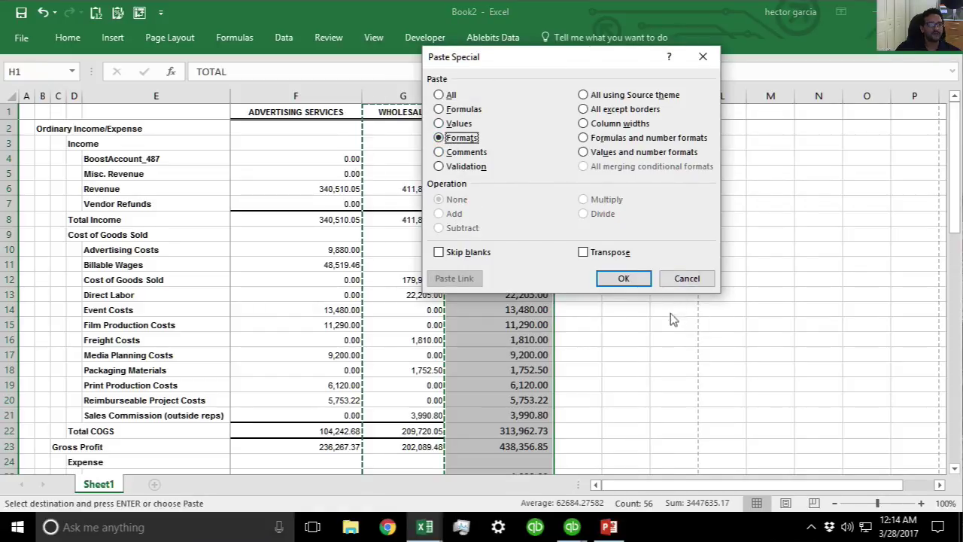
{"action": "left_click", "coordinate": [624, 279]}
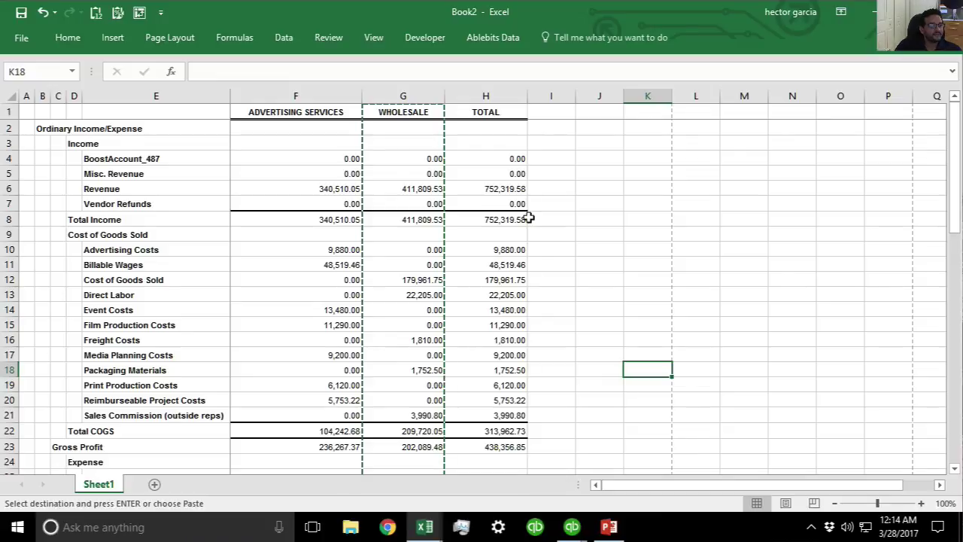
{"action": "scroll", "coordinate": [527, 218], "scroll_direction": "down", "scroll_amount": 11}
{"action": "scroll", "coordinate": [520, 235], "scroll_direction": "down", "scroll_amount": 3}
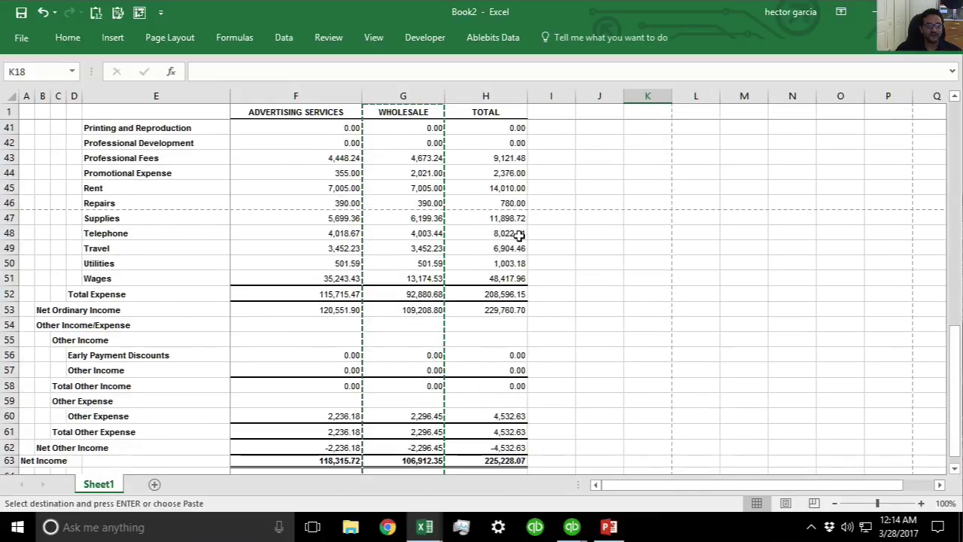
{"action": "scroll", "coordinate": [519, 236], "scroll_direction": "up", "scroll_amount": 14}
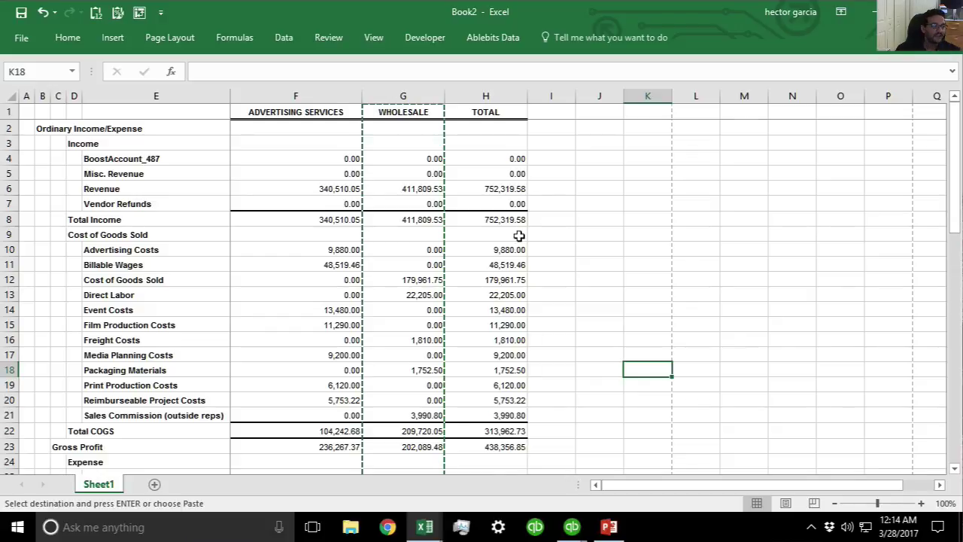
Step: Filter columns A:H and untick 0.00 in the TOTAL filter to hide zero-total rows
{"action": "left_click_drag", "start_coordinate": [26, 95], "coordinate": [508, 94]}
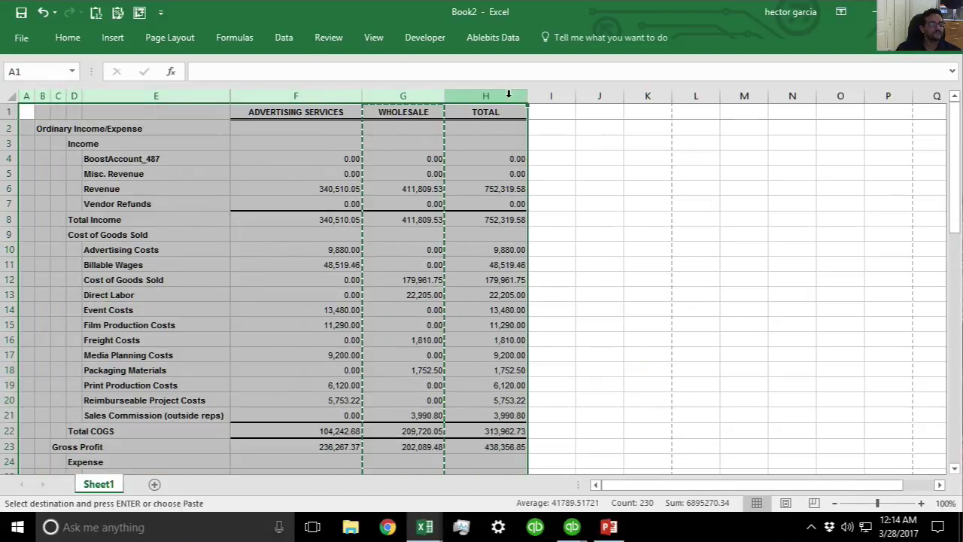
{"action": "left_click", "coordinate": [283, 37]}
{"action": "left_click", "coordinate": [359, 70]}
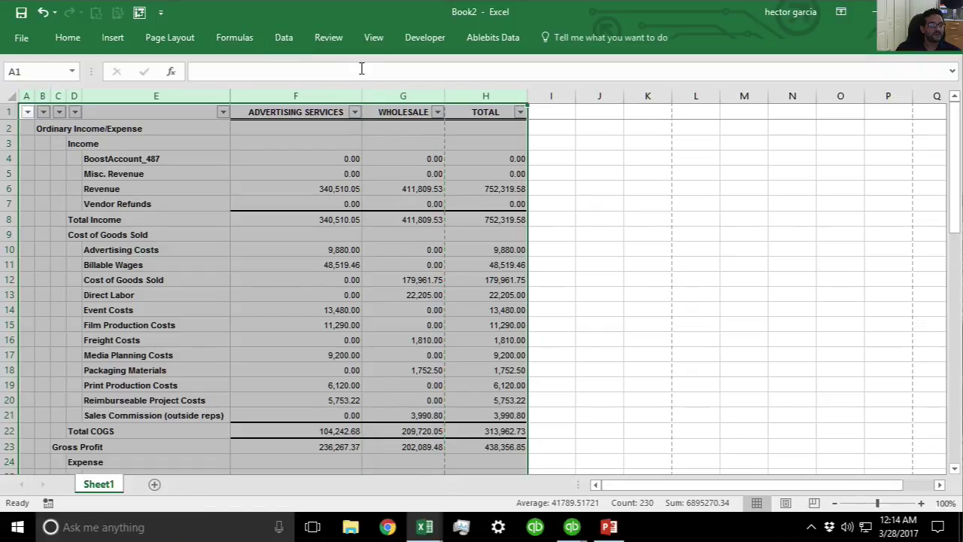
{"action": "left_click", "coordinate": [518, 112]}
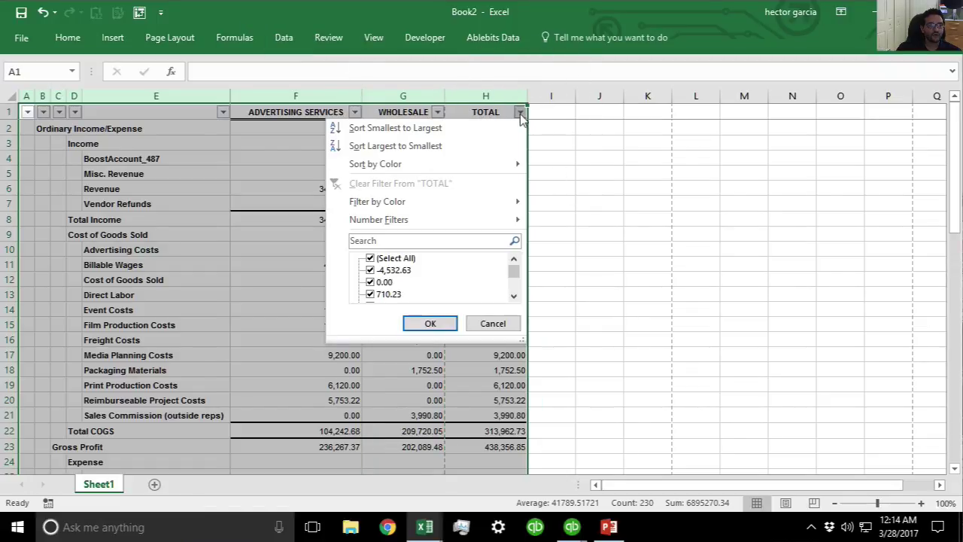
{"action": "left_click", "coordinate": [369, 286]}
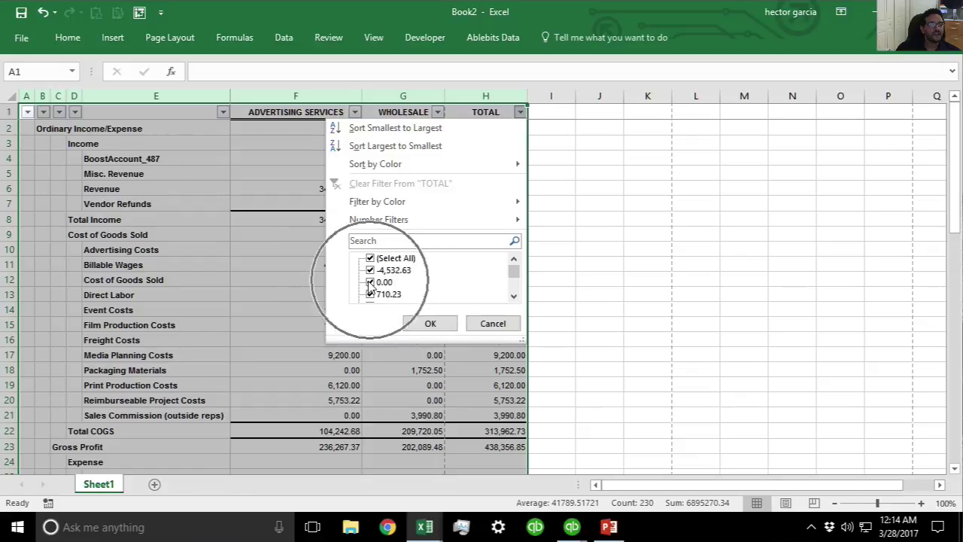
{"action": "left_click", "coordinate": [369, 288]}
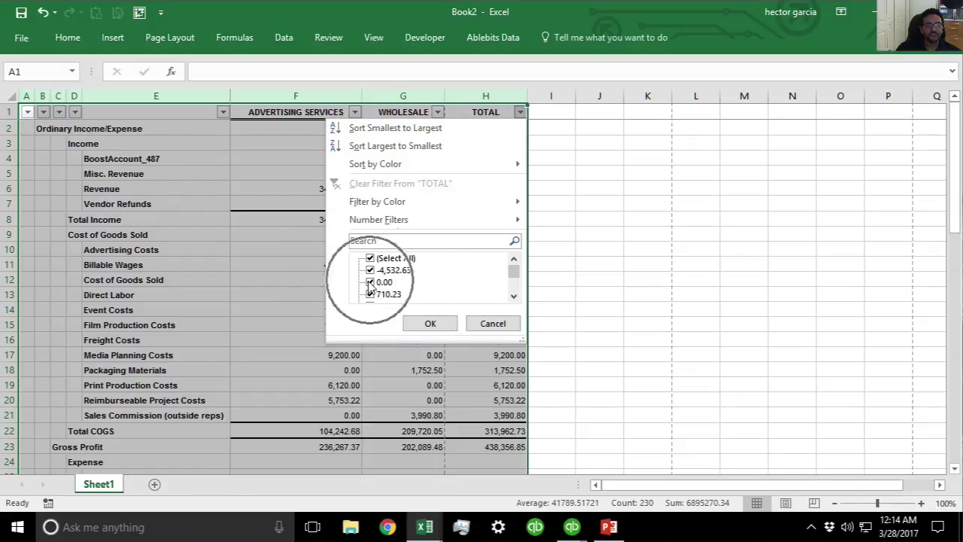
{"action": "left_click", "coordinate": [430, 323]}
Step: Review the filtered report's remaining rows, then return to the PowerPoint Options slide
{"action": "left_click", "coordinate": [475, 328]}
{"action": "scroll", "coordinate": [476, 293], "scroll_direction": "down", "scroll_amount": 6}
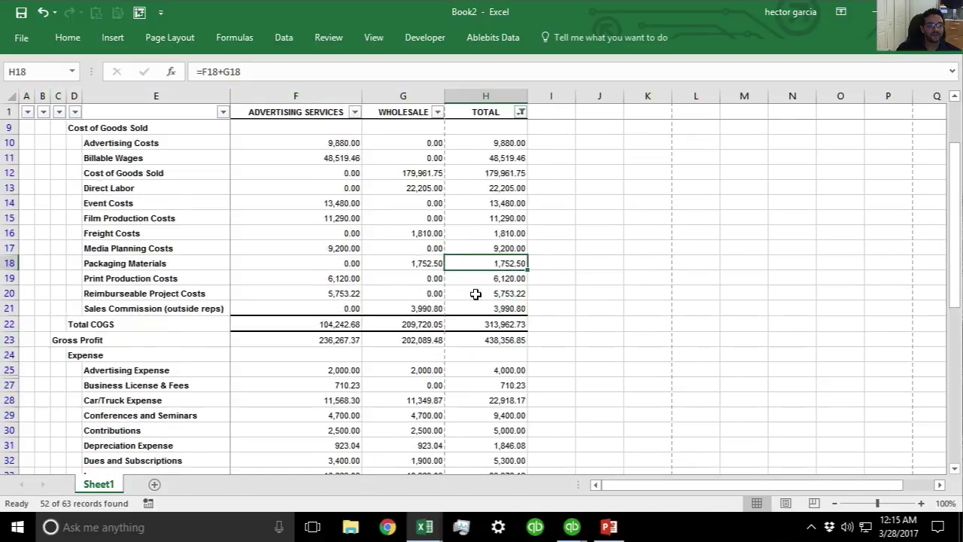
{"action": "scroll", "coordinate": [476, 293], "scroll_direction": "down", "scroll_amount": 5}
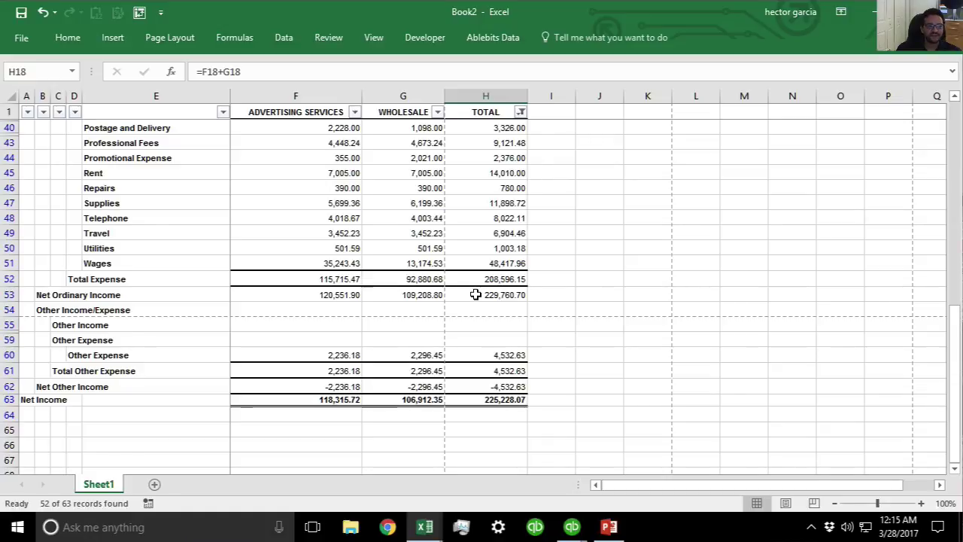
{"action": "scroll", "coordinate": [476, 294], "scroll_direction": "up", "scroll_amount": 10}
{"action": "scroll", "coordinate": [476, 295], "scroll_direction": "down", "scroll_amount": 1}
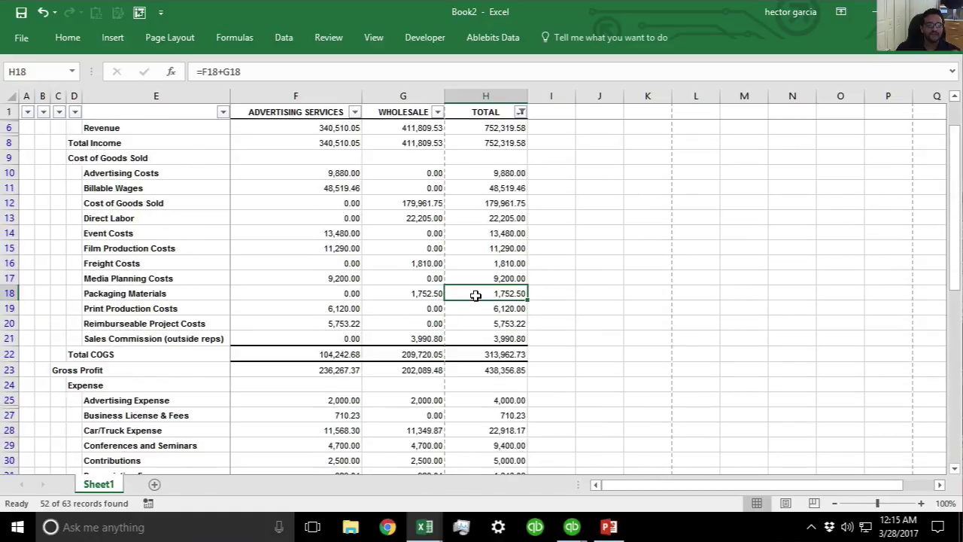
{"action": "scroll", "coordinate": [476, 295], "scroll_direction": "down", "scroll_amount": 3}
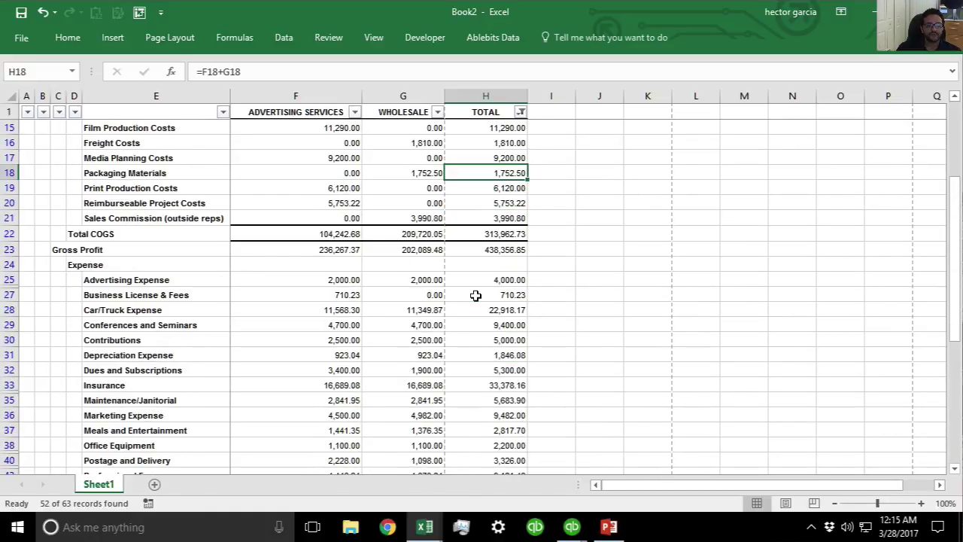
{"action": "scroll", "coordinate": [476, 295], "scroll_direction": "down", "scroll_amount": 7}
{"action": "left_click", "coordinate": [609, 527]}
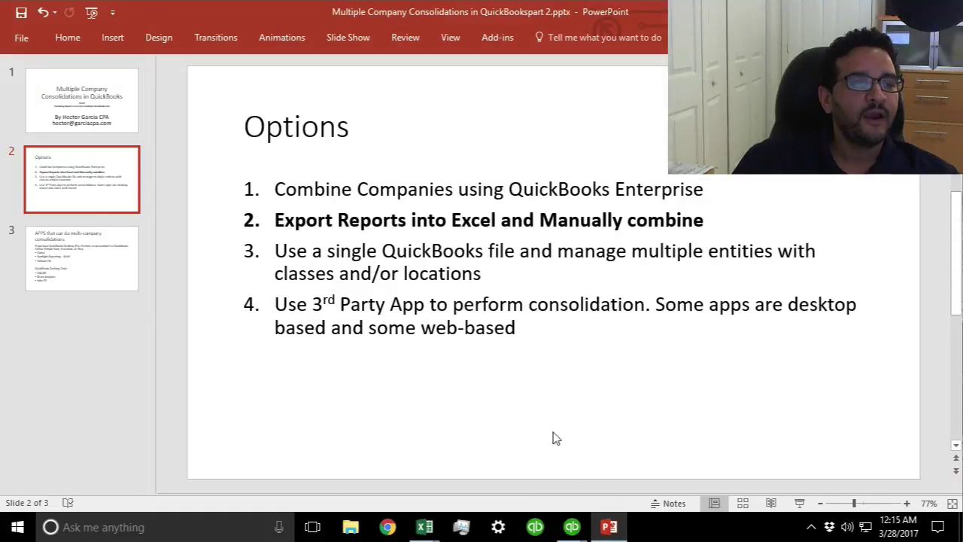